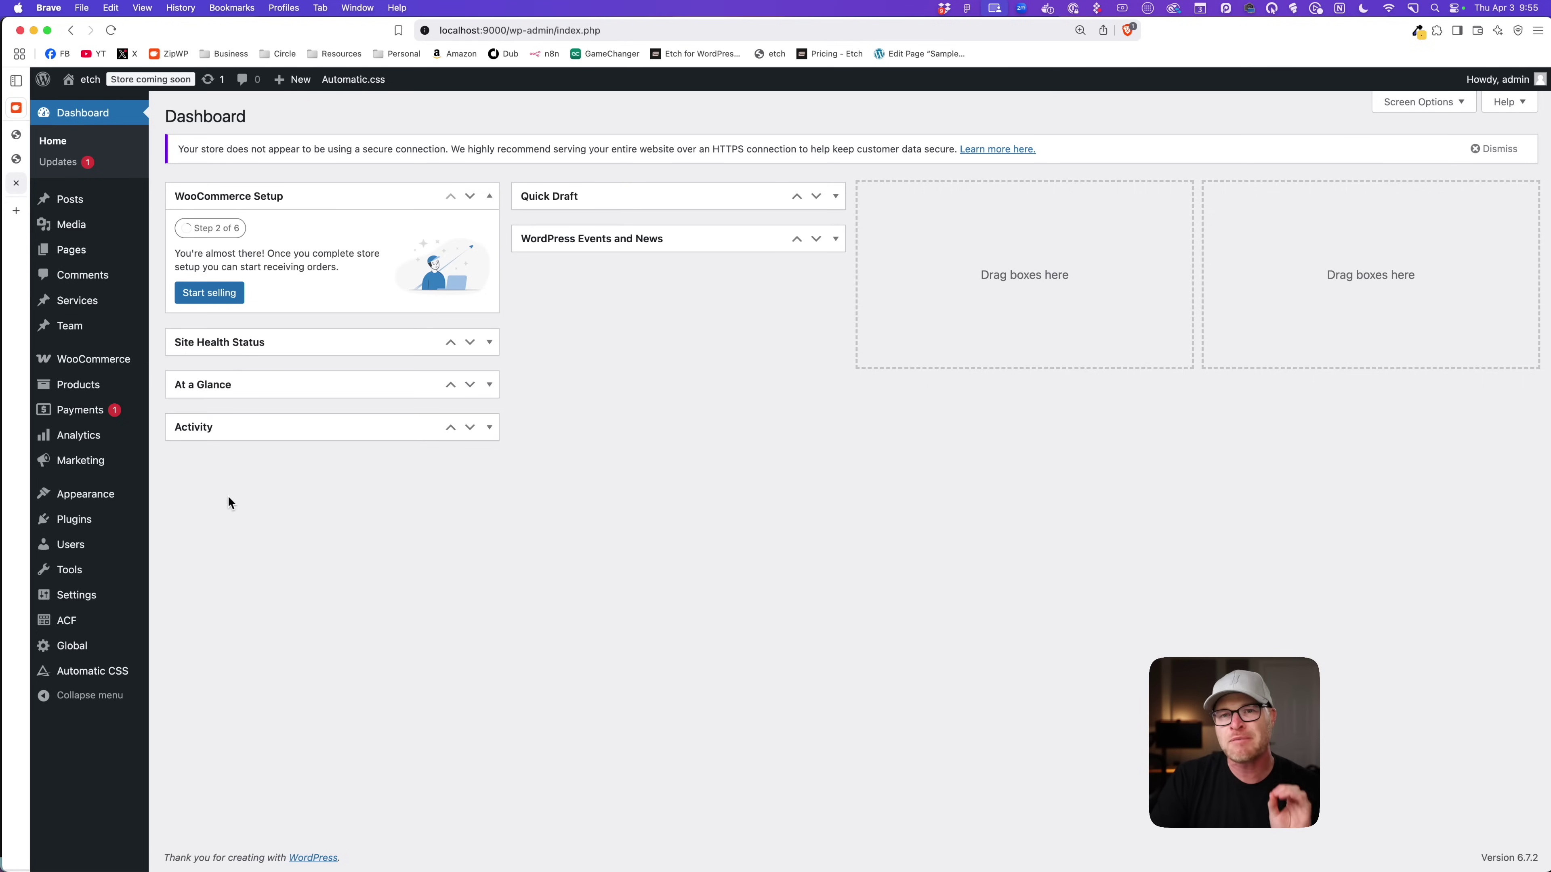
Open the ACF Team field group to view its Team Member Title and Team Member Bio fields.
mouse_move(138, 373)
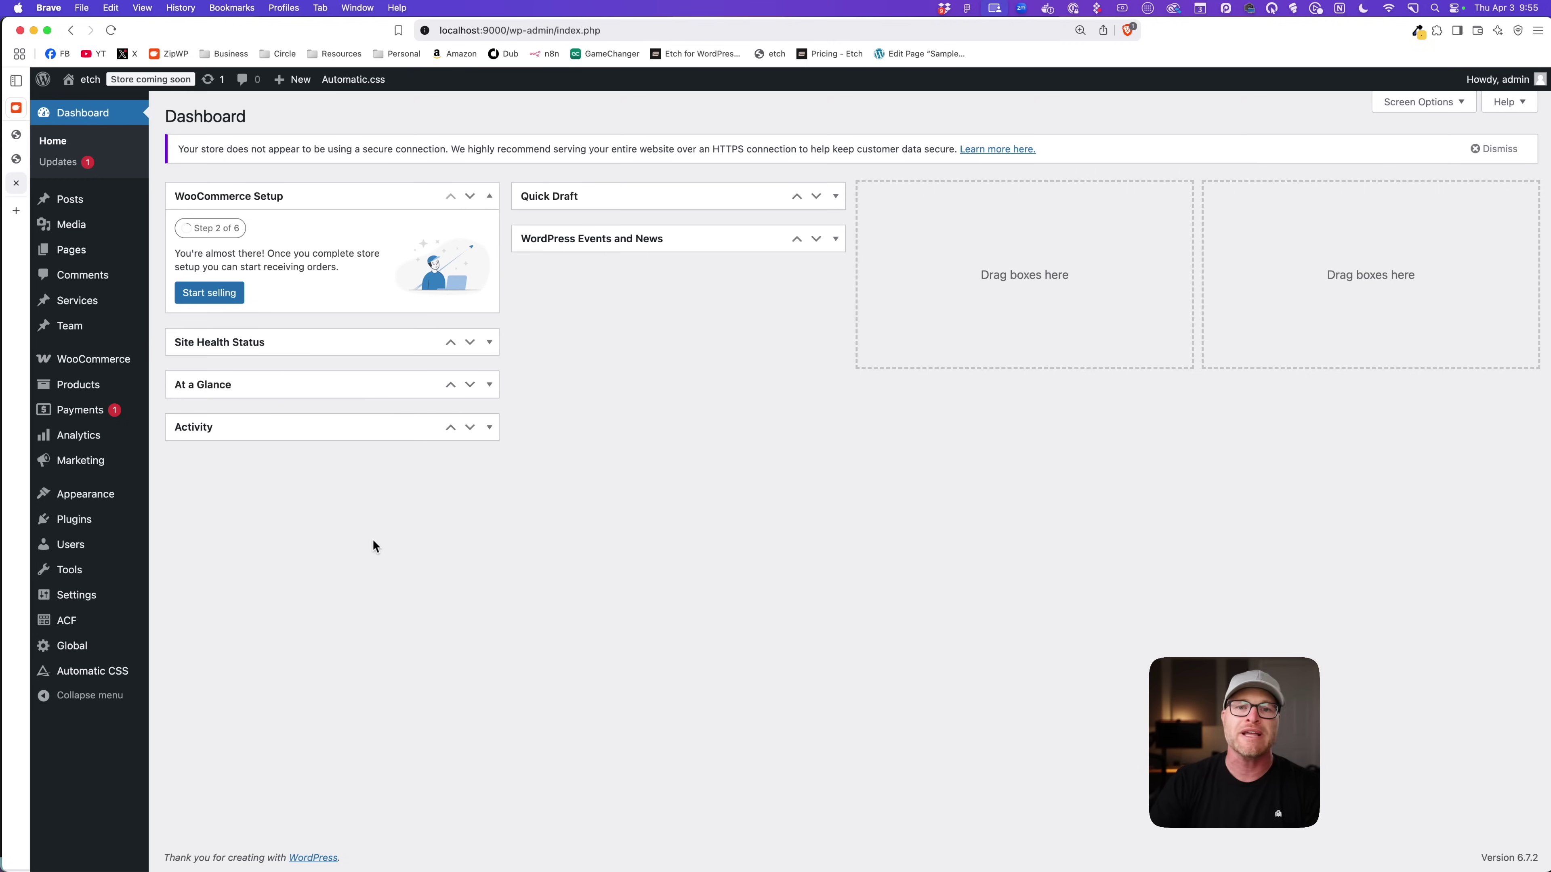
click(64, 620)
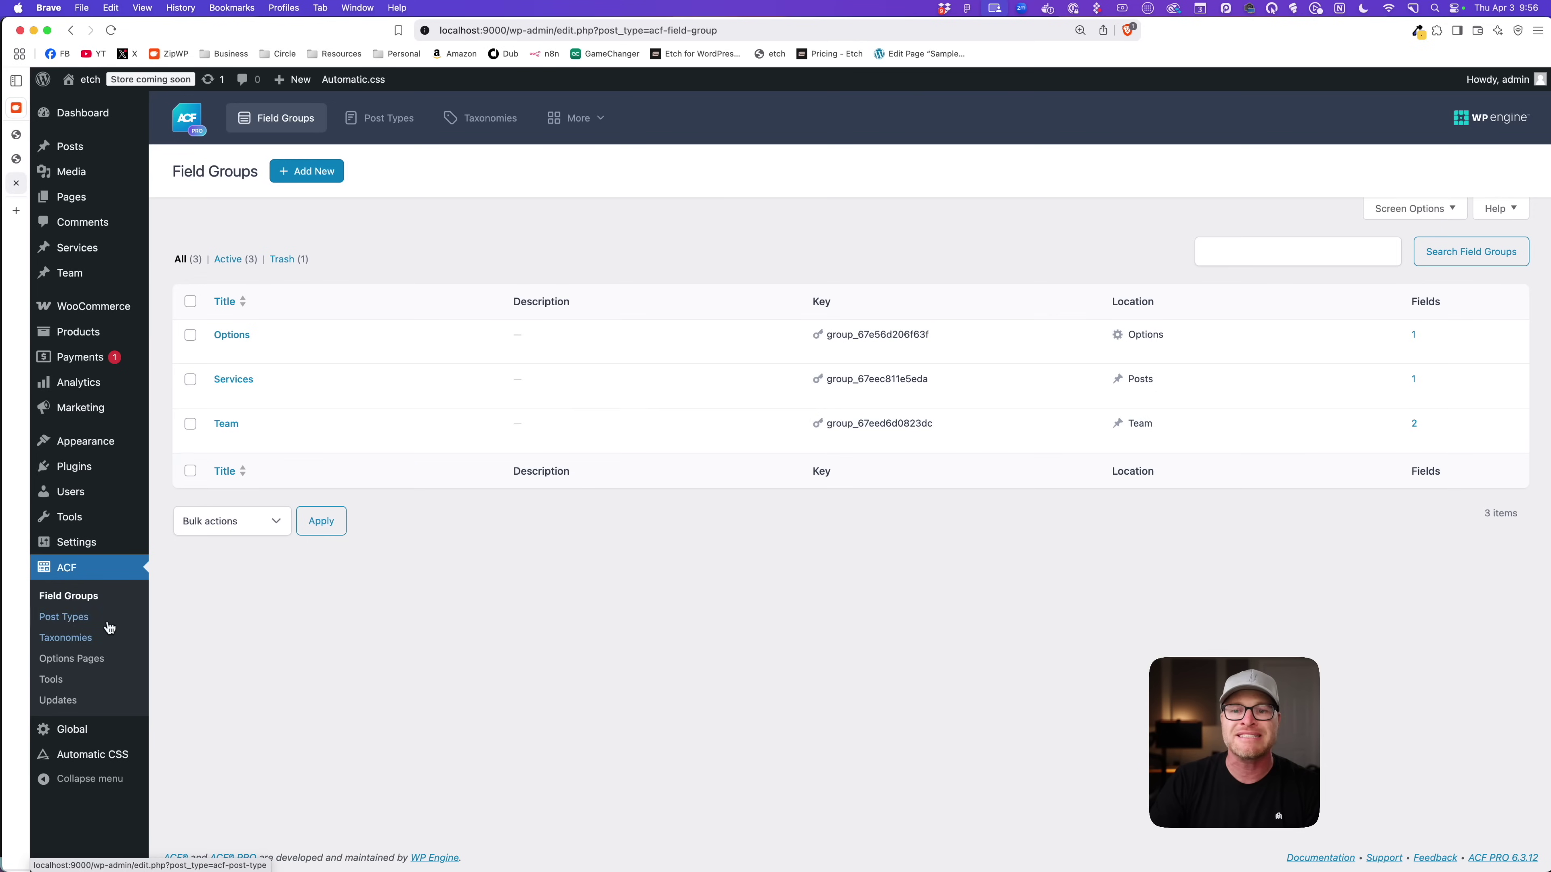
click(86, 619)
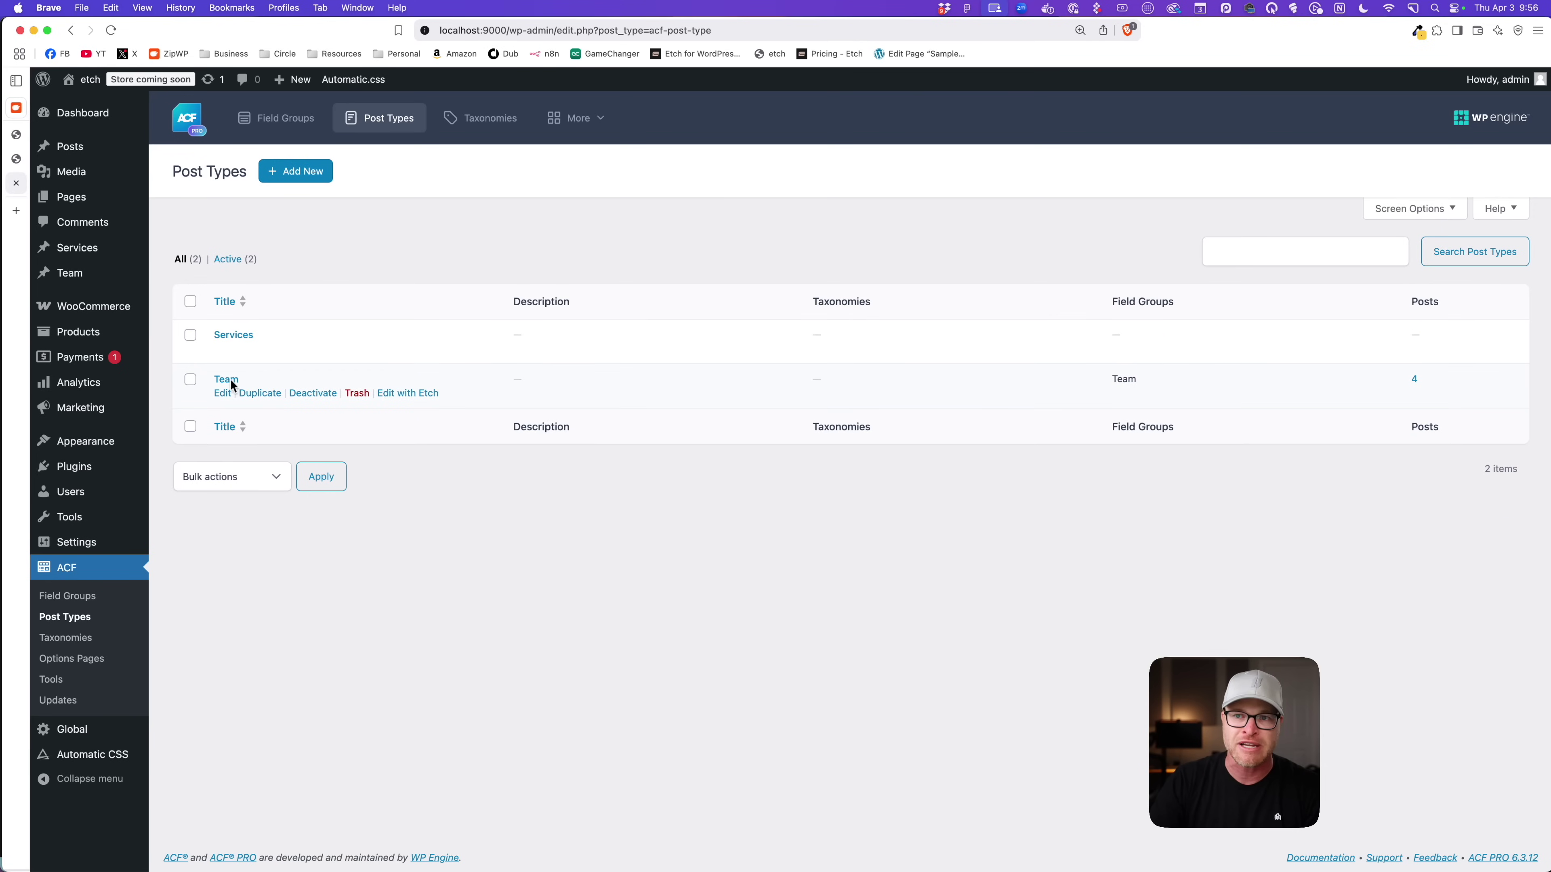
click(104, 598)
click(225, 428)
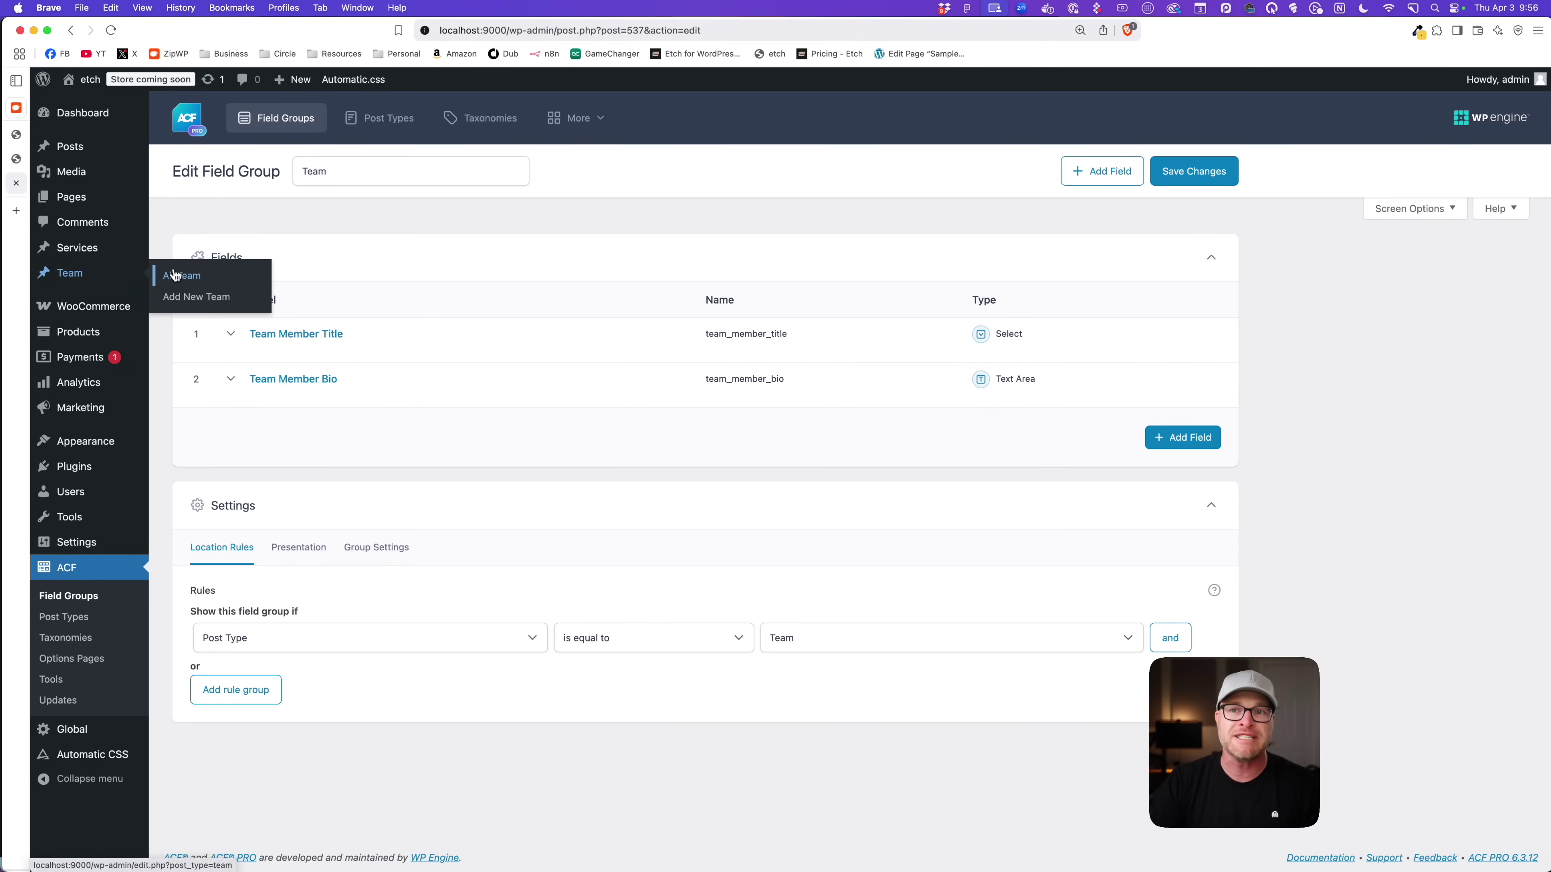
Open a team member's post and review its name and the Sales title options.
click(177, 275)
click(210, 241)
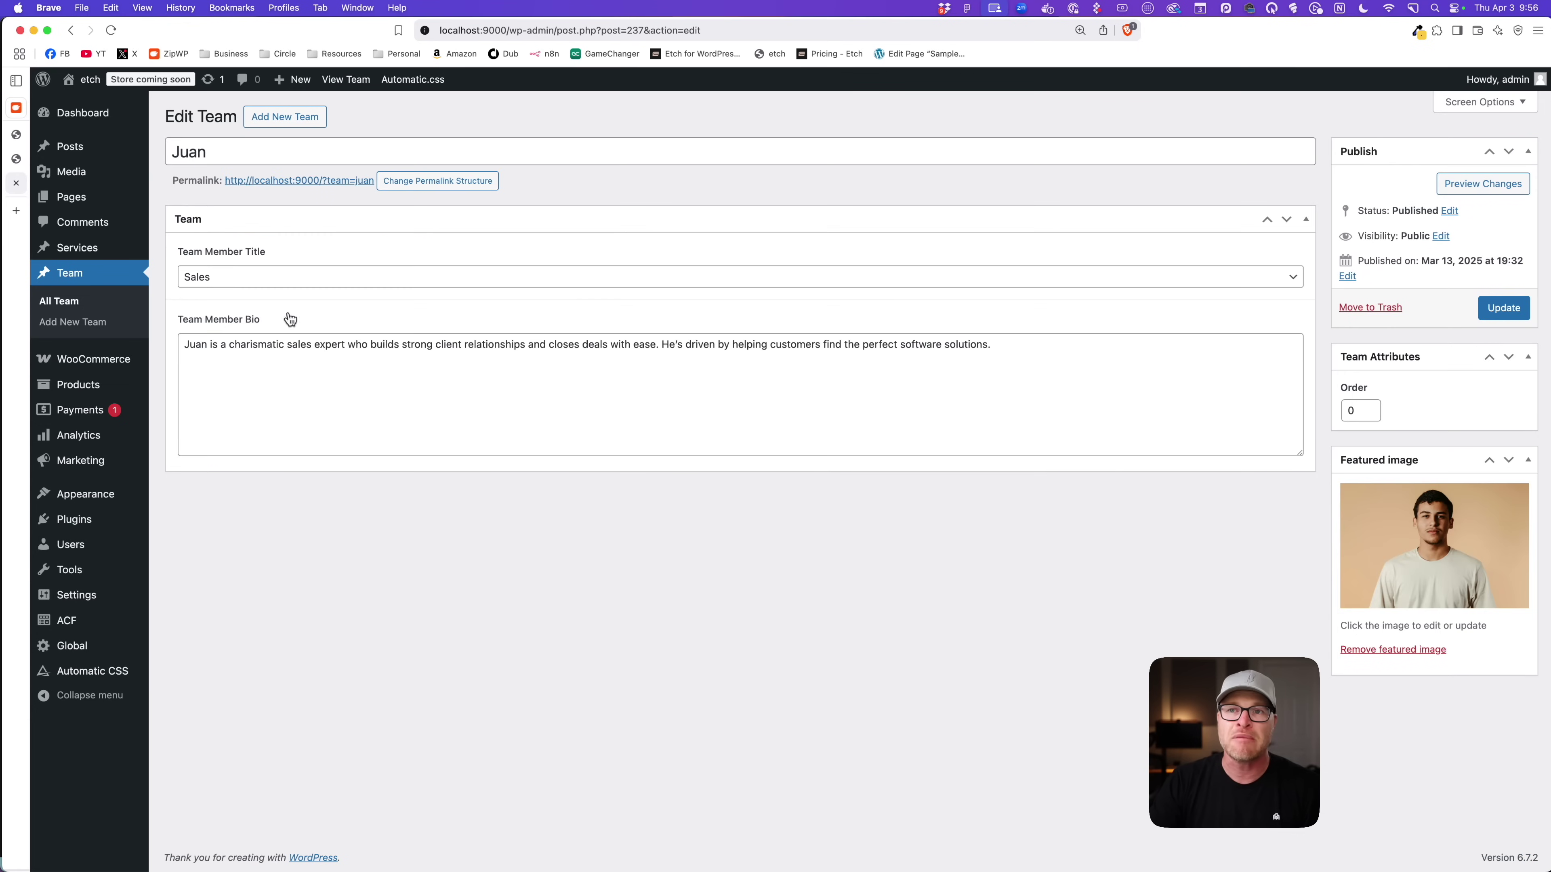
drag(261, 162, 157, 159)
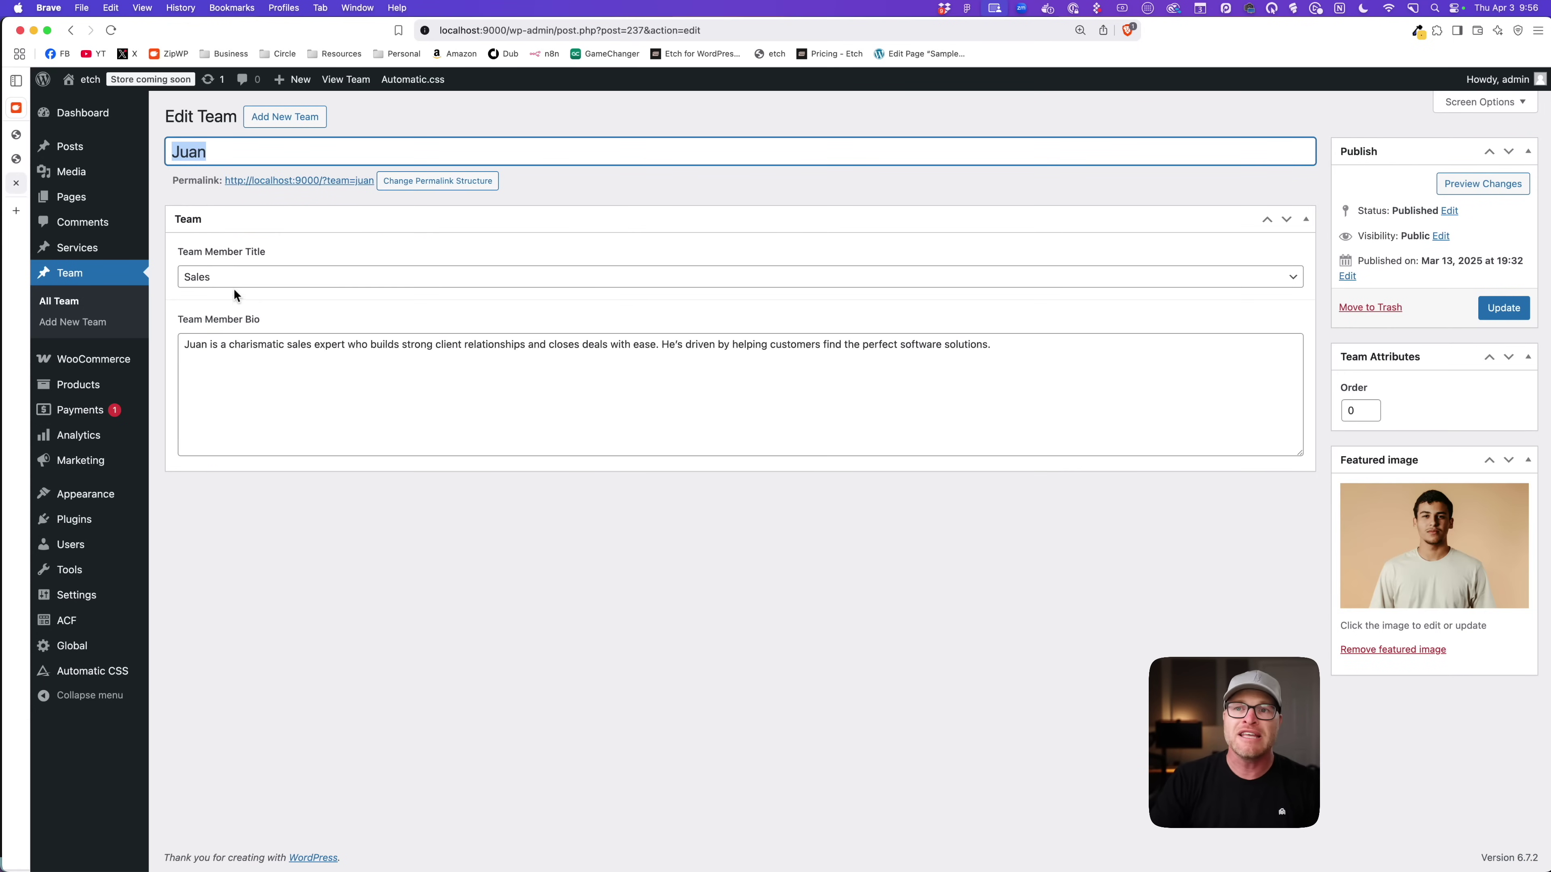
click(202, 275)
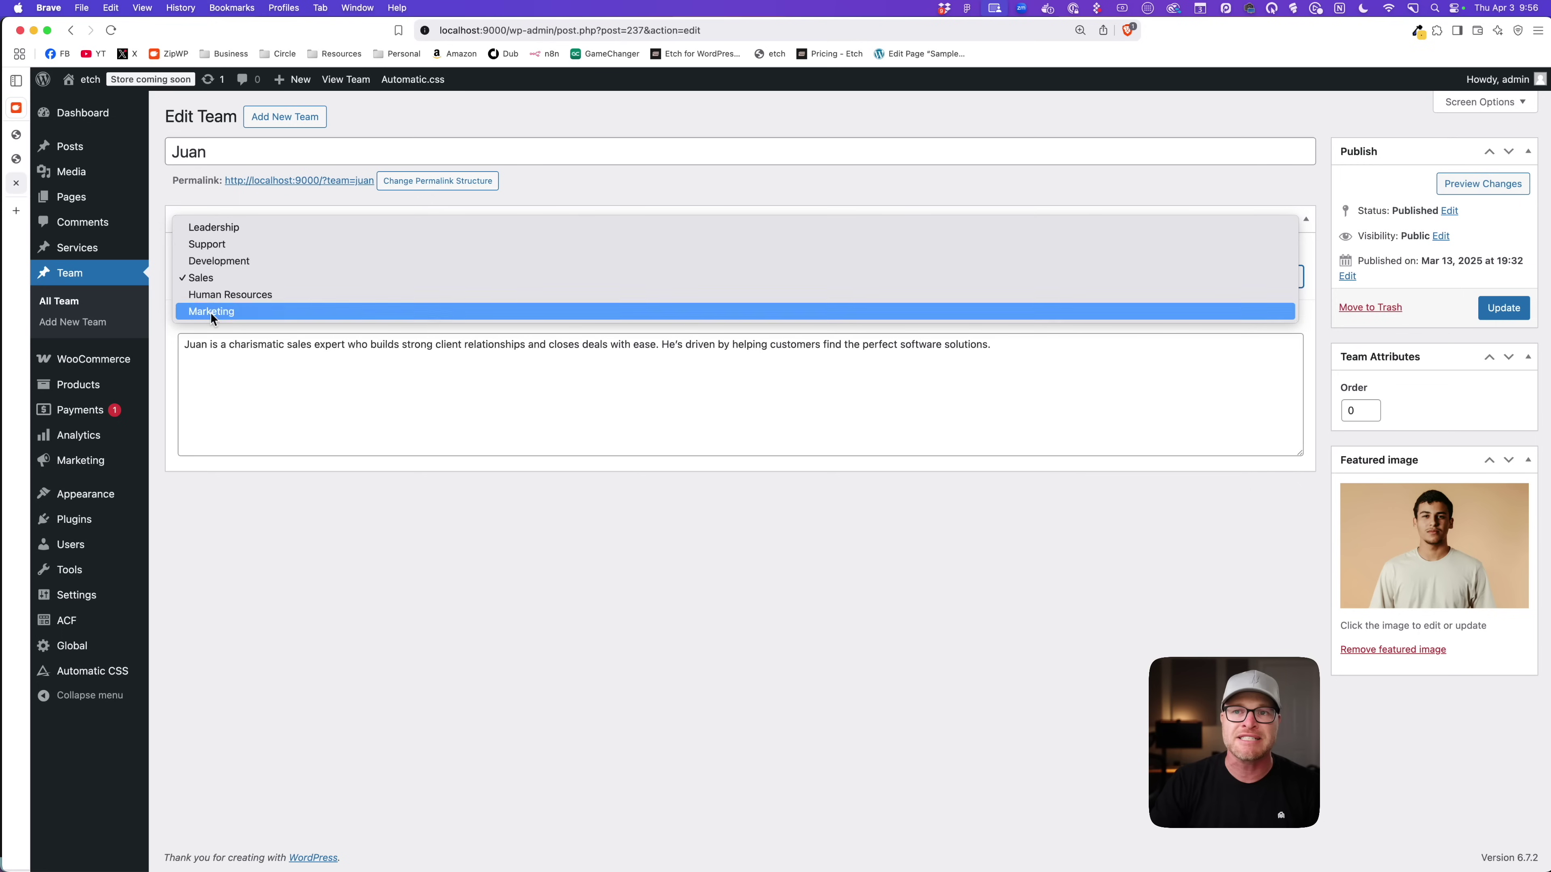
click(212, 280)
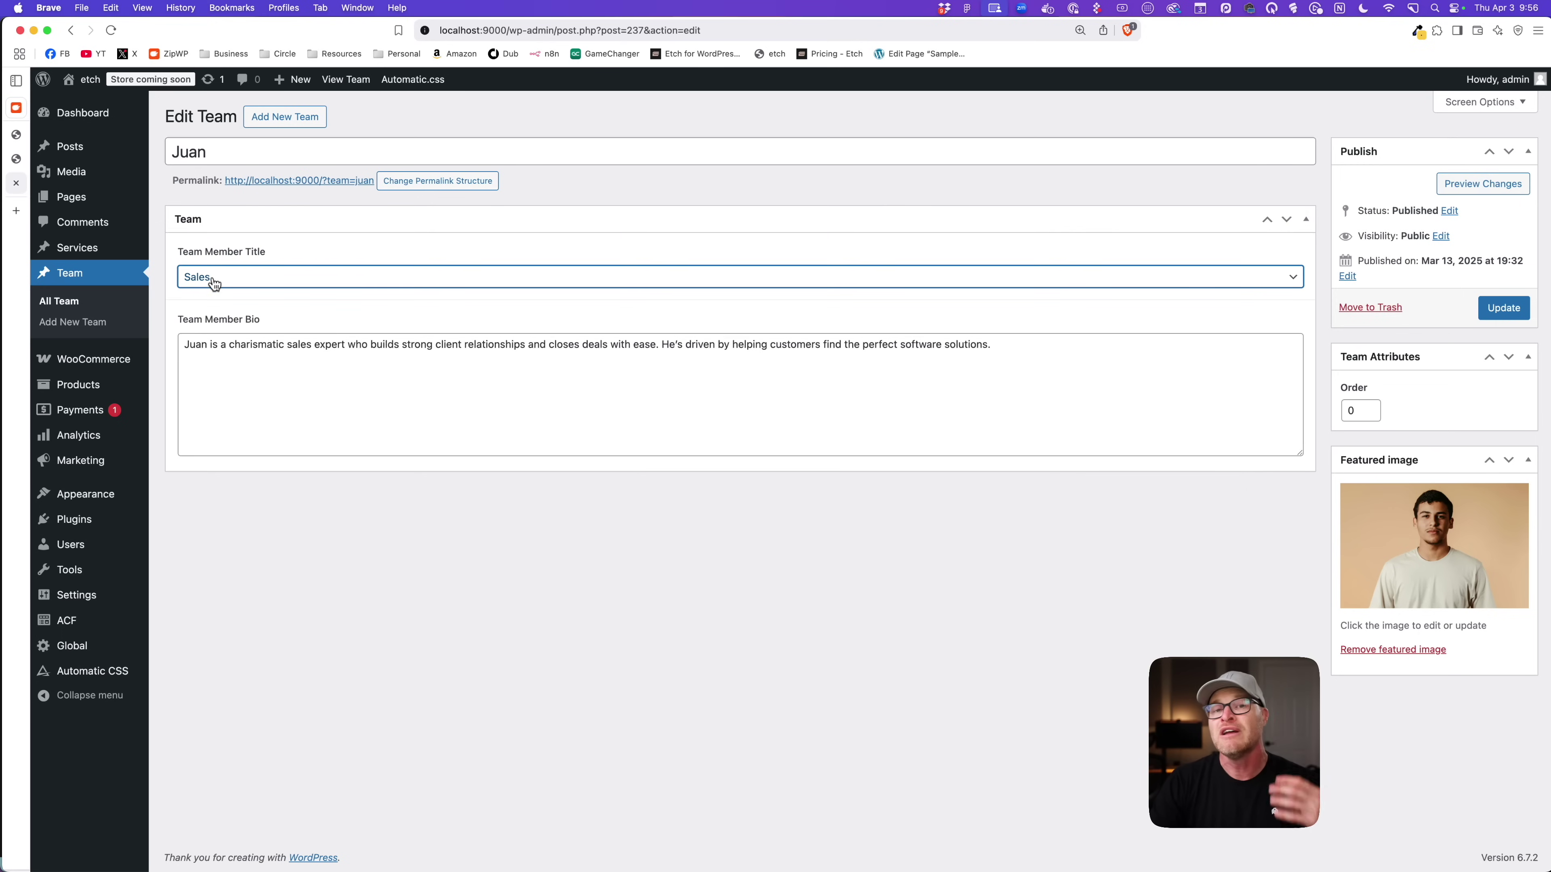
click(214, 282)
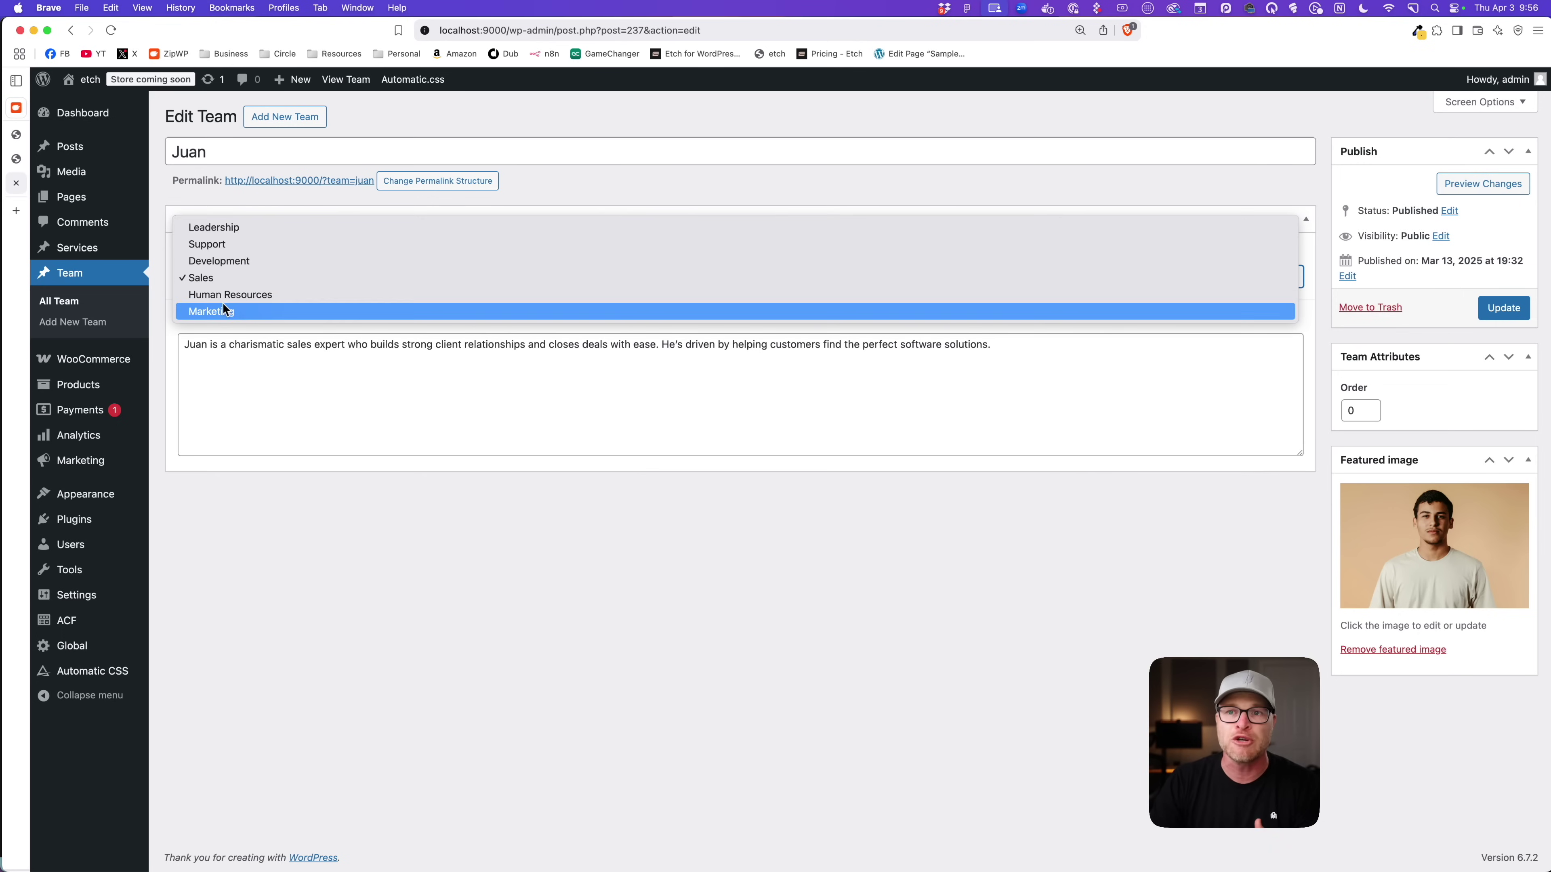
click(239, 454)
Inspect the team member's bio text, leaving Sales as the title.
click(312, 410)
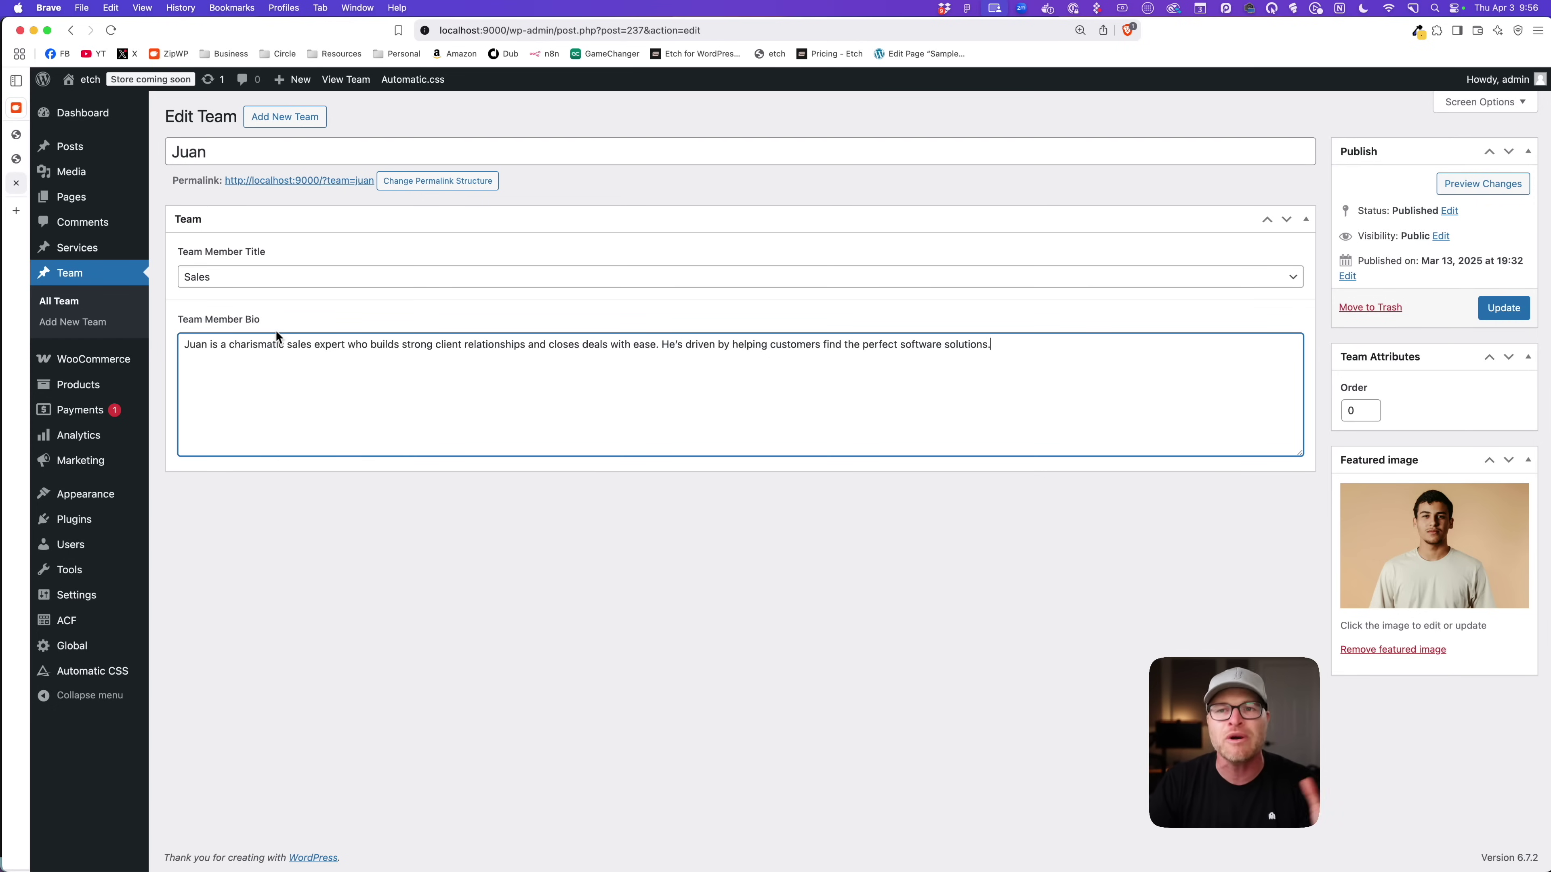
drag(276, 333, 192, 319)
click(209, 353)
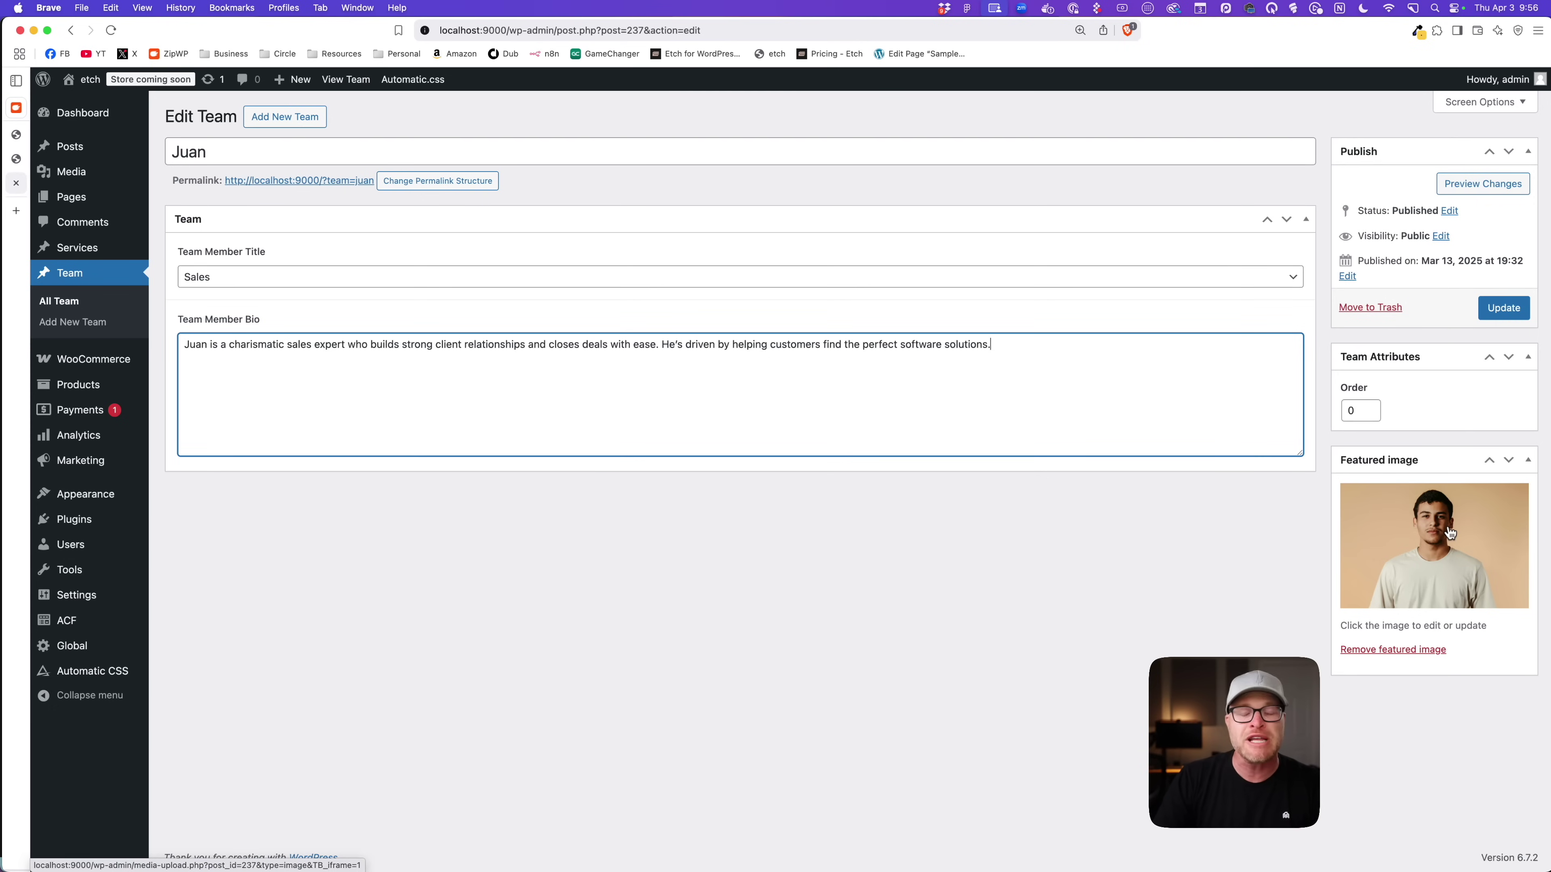
click(530, 618)
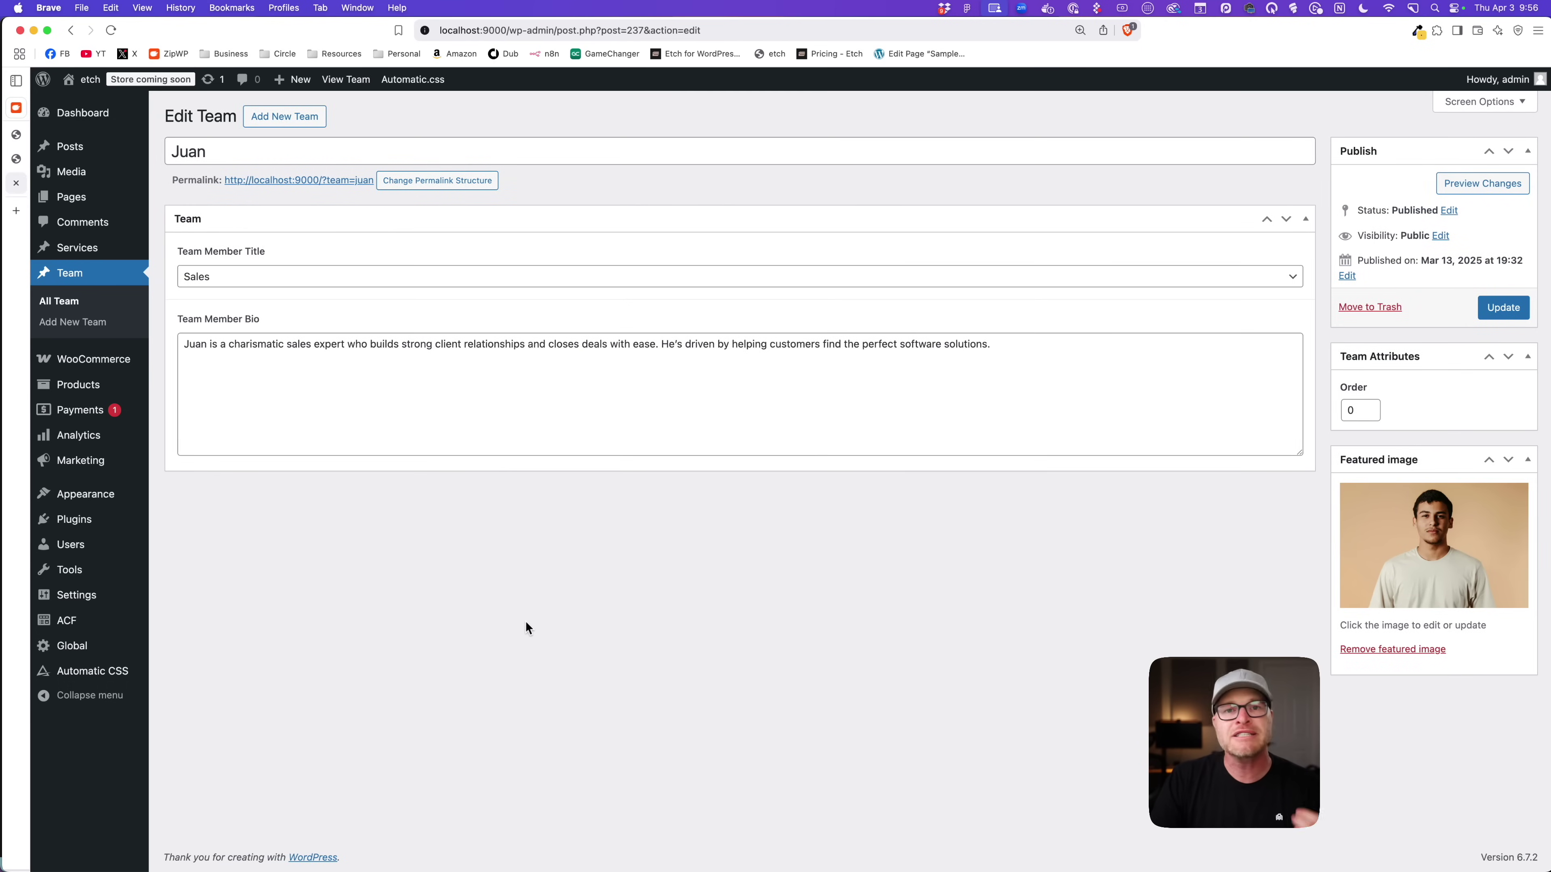
click(198, 277)
click(198, 277)
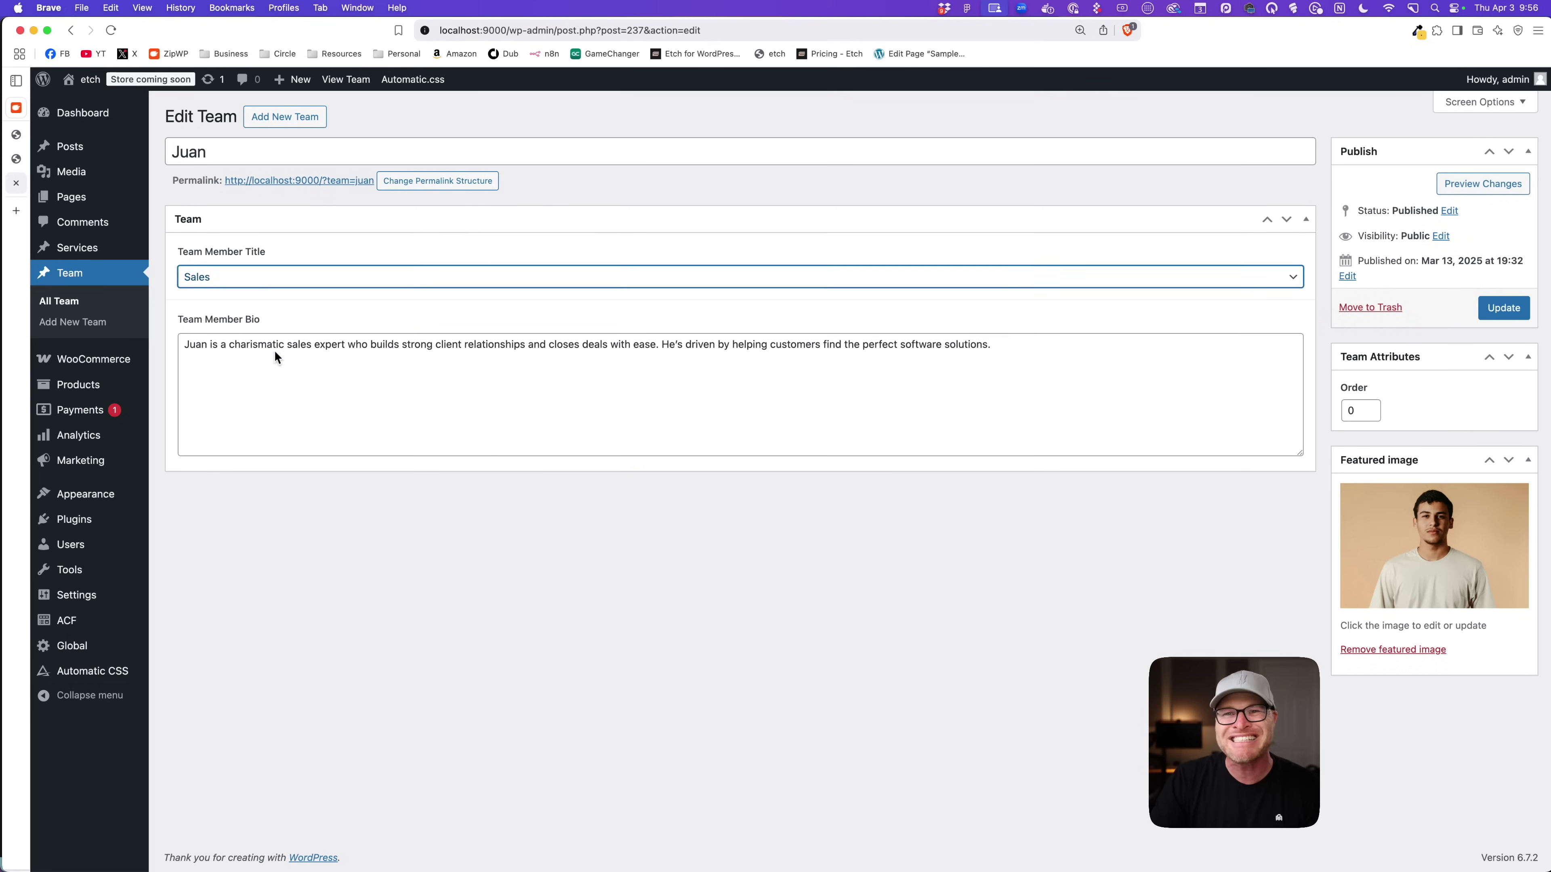
mouse_move(278, 355)
mouse_down()
mouse_move(343, 353)
mouse_move(285, 351)
mouse_up()
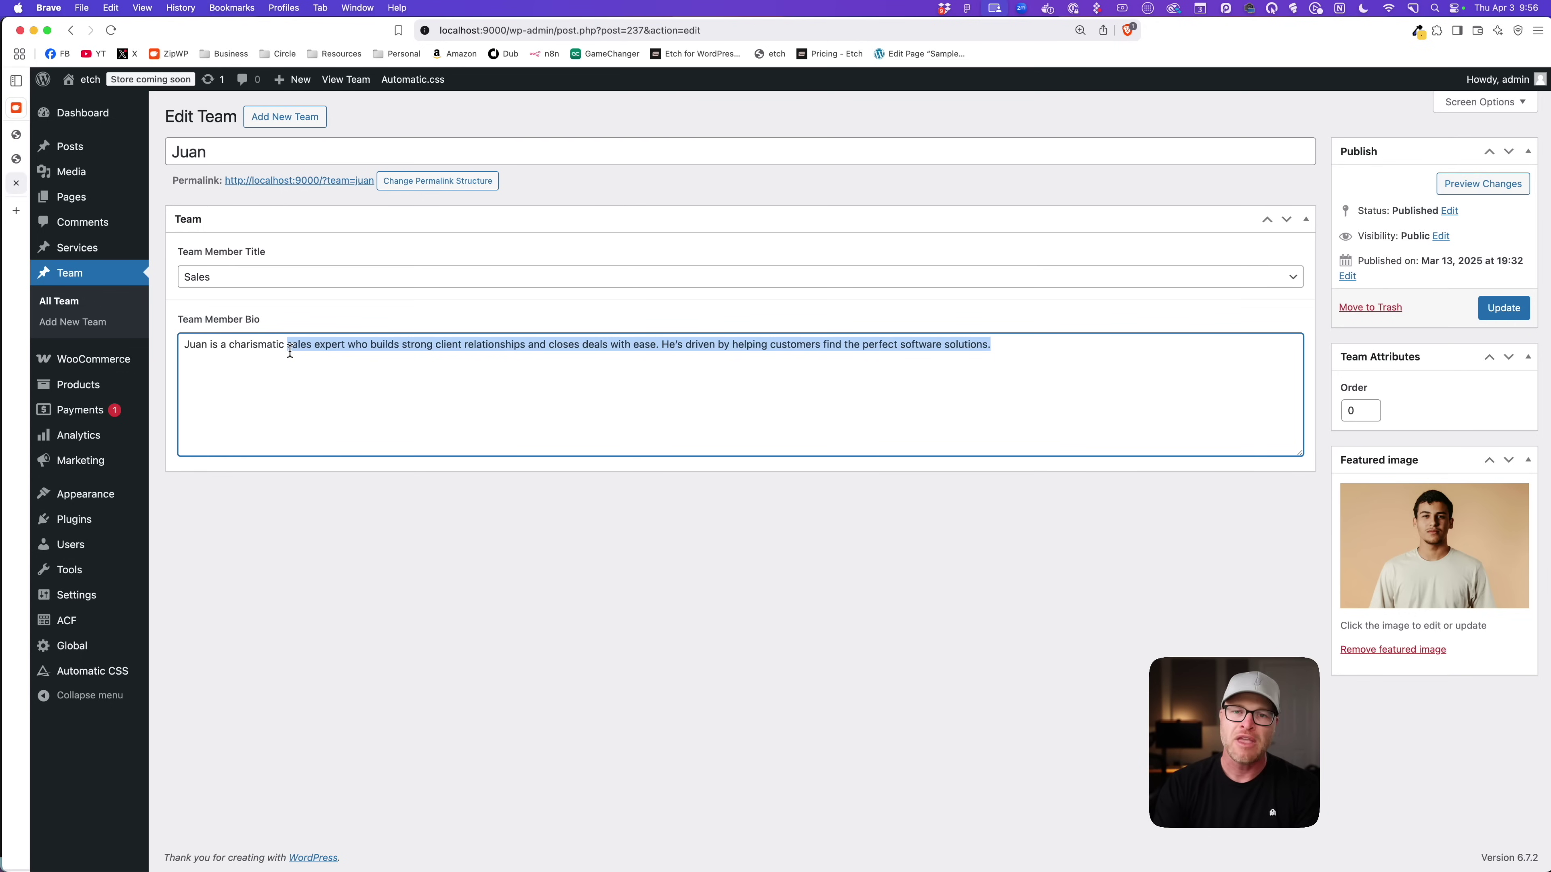
click(272, 441)
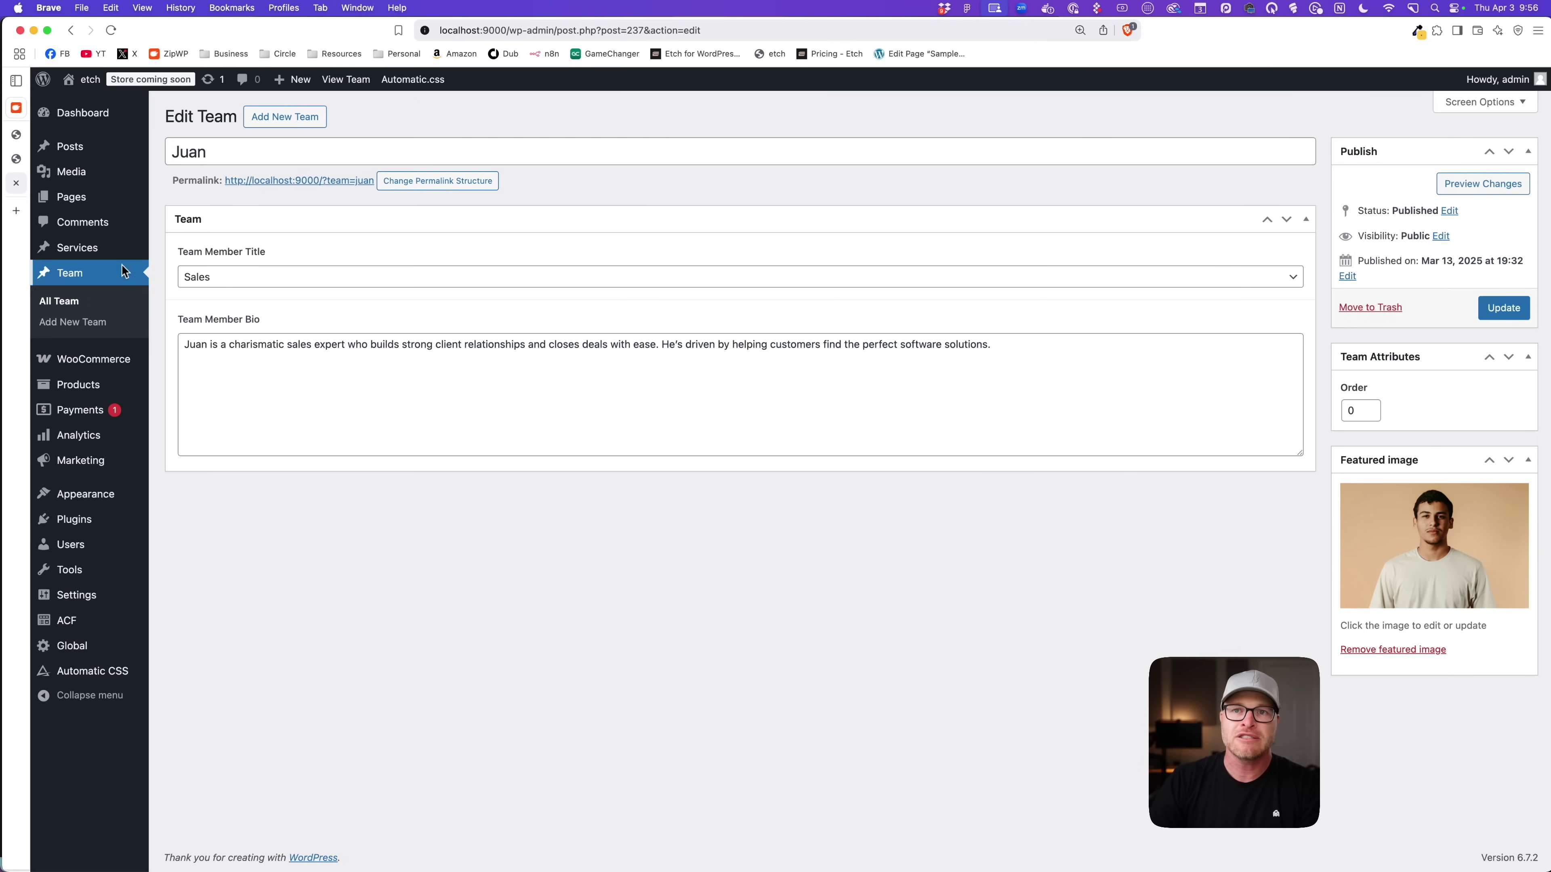
Open a page in Etch and add a section with the heading 'Meet our team'.
click(71, 197)
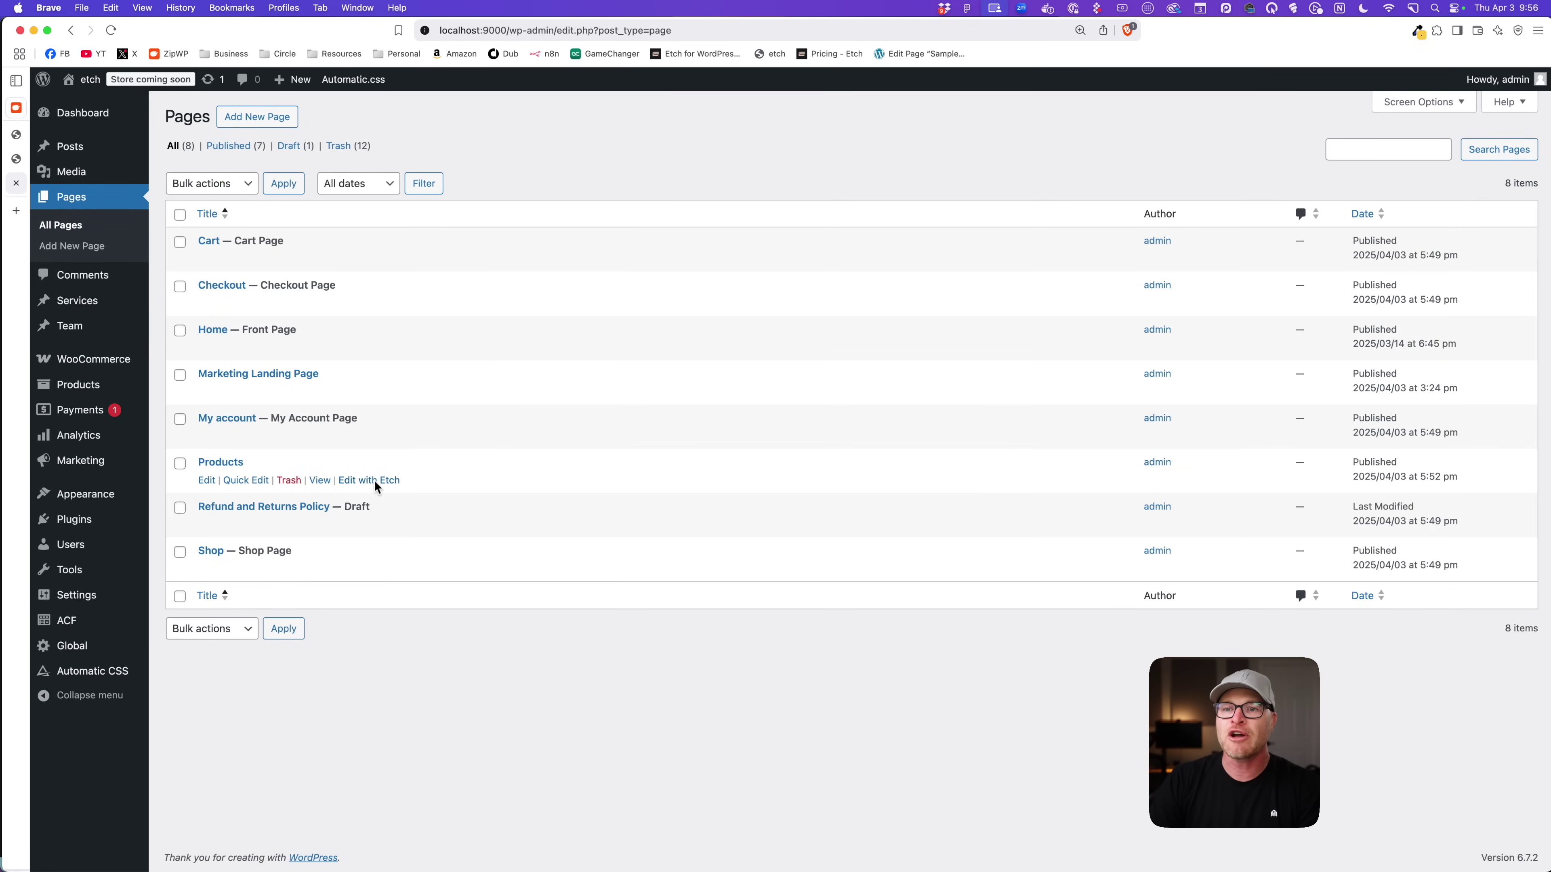
click(354, 349)
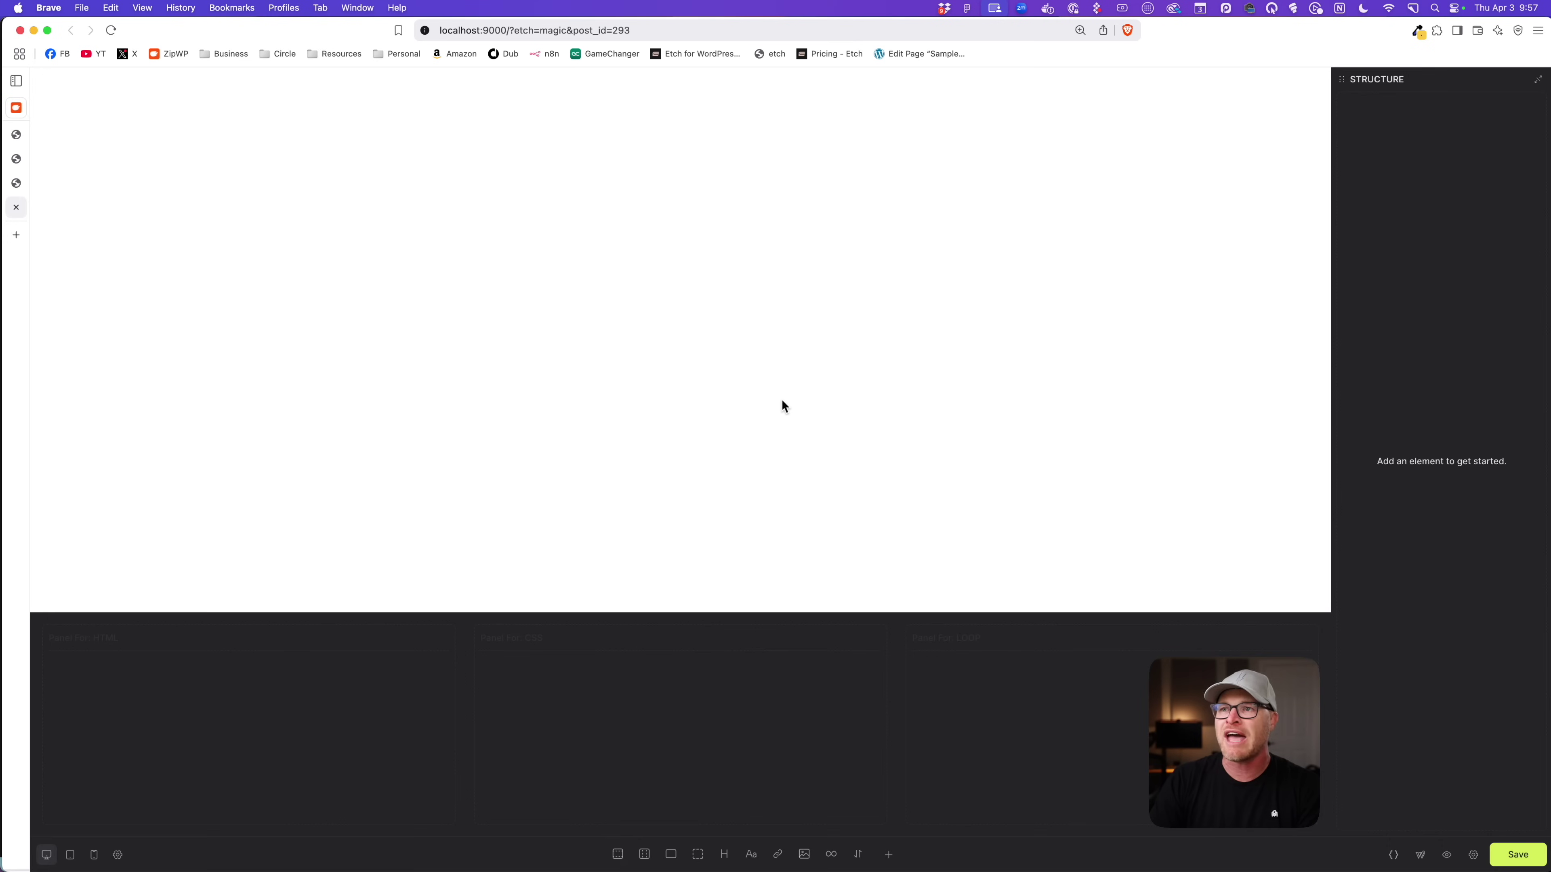
click(618, 855)
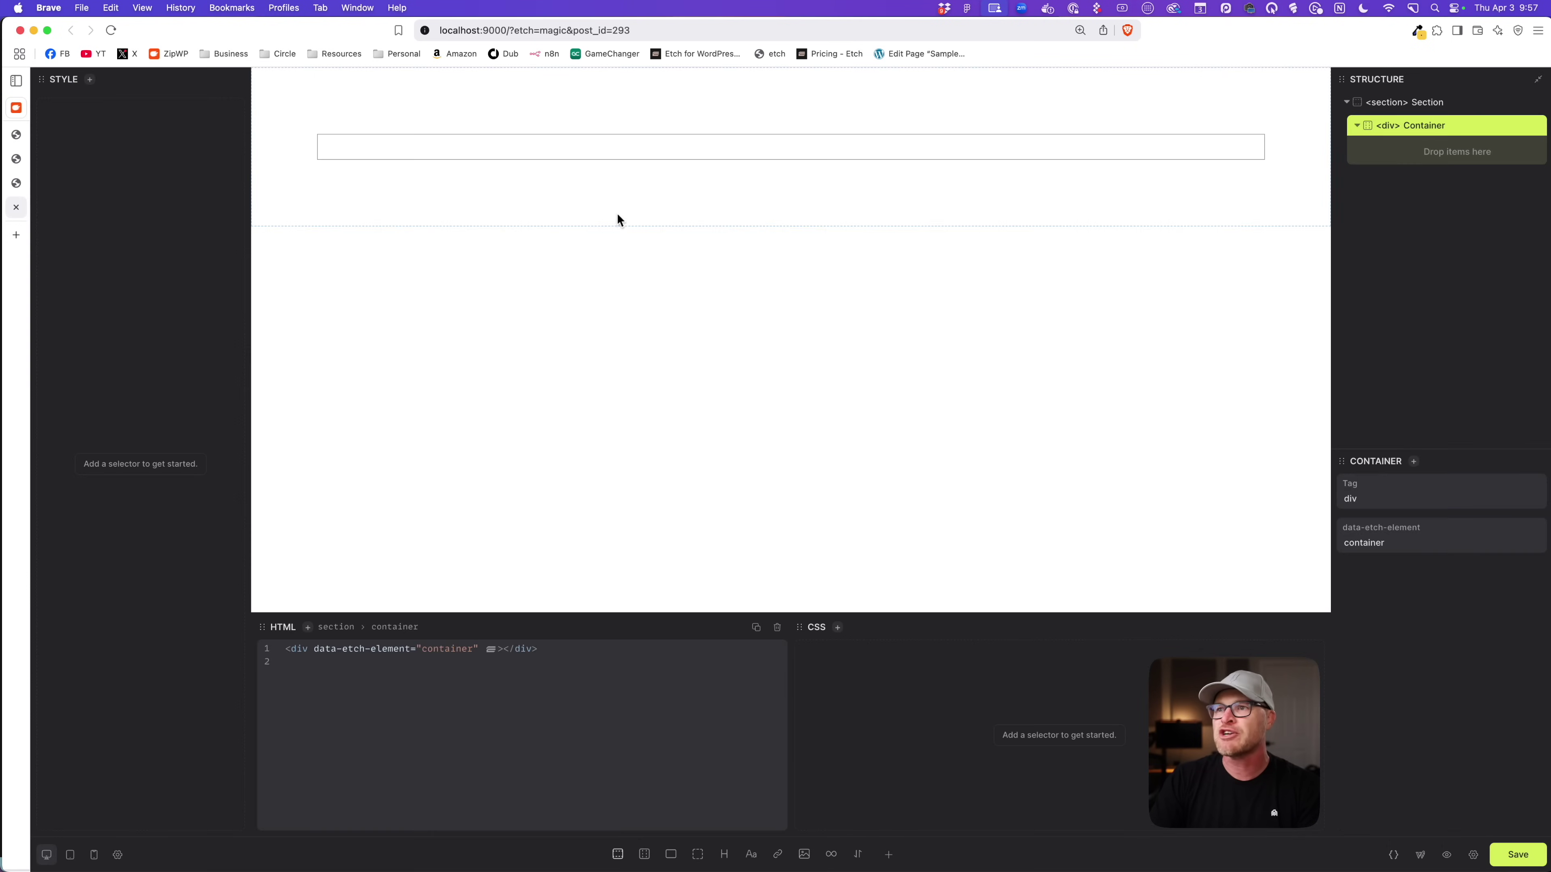
click(725, 854)
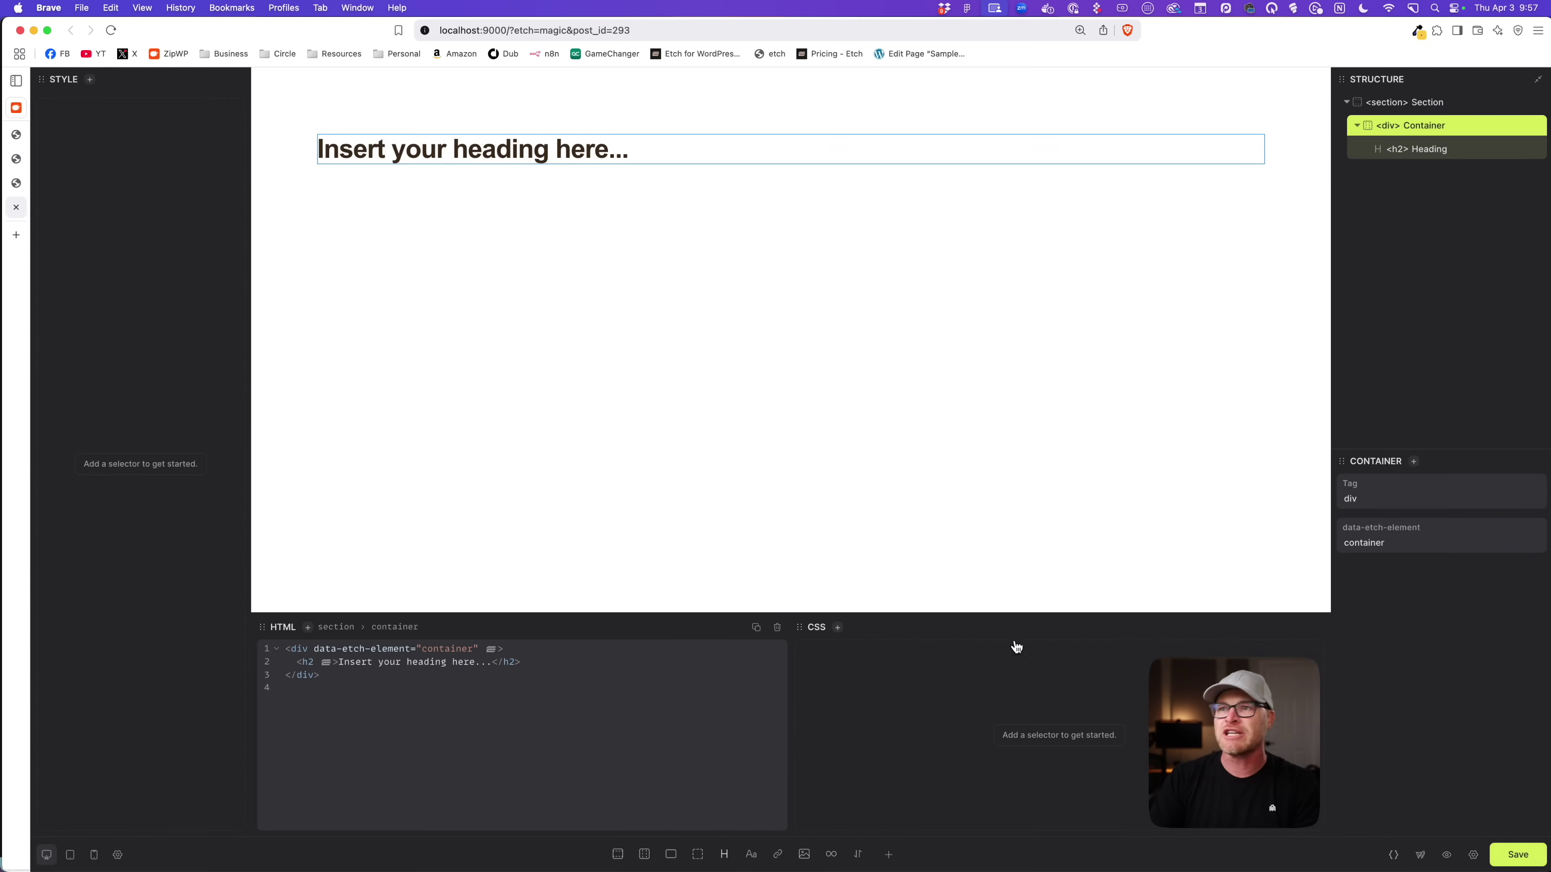
double_click(514, 149)
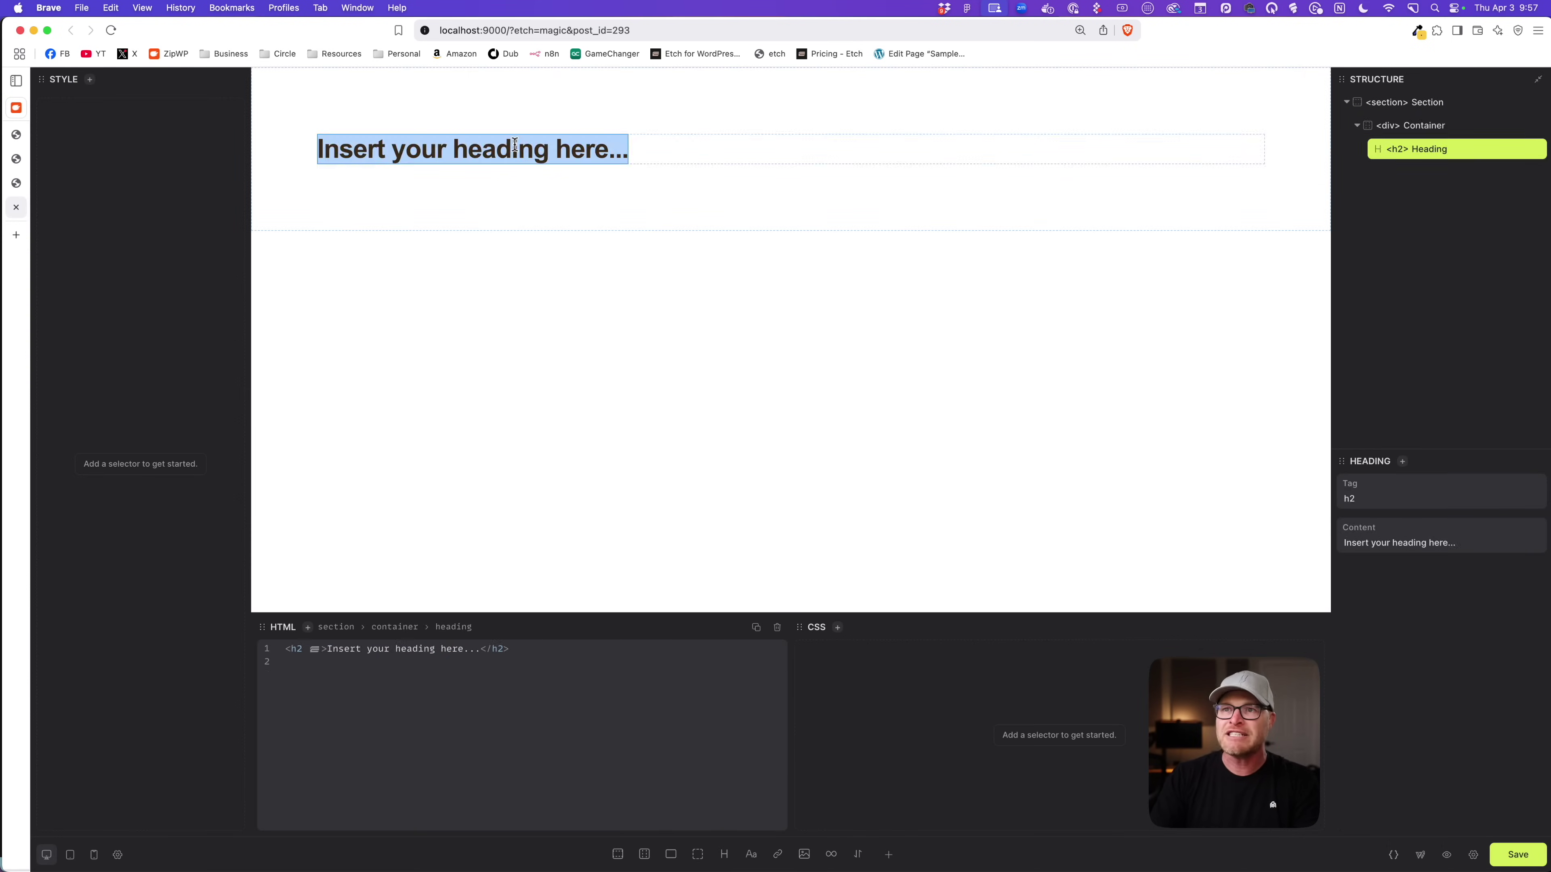
text(Meet our team)
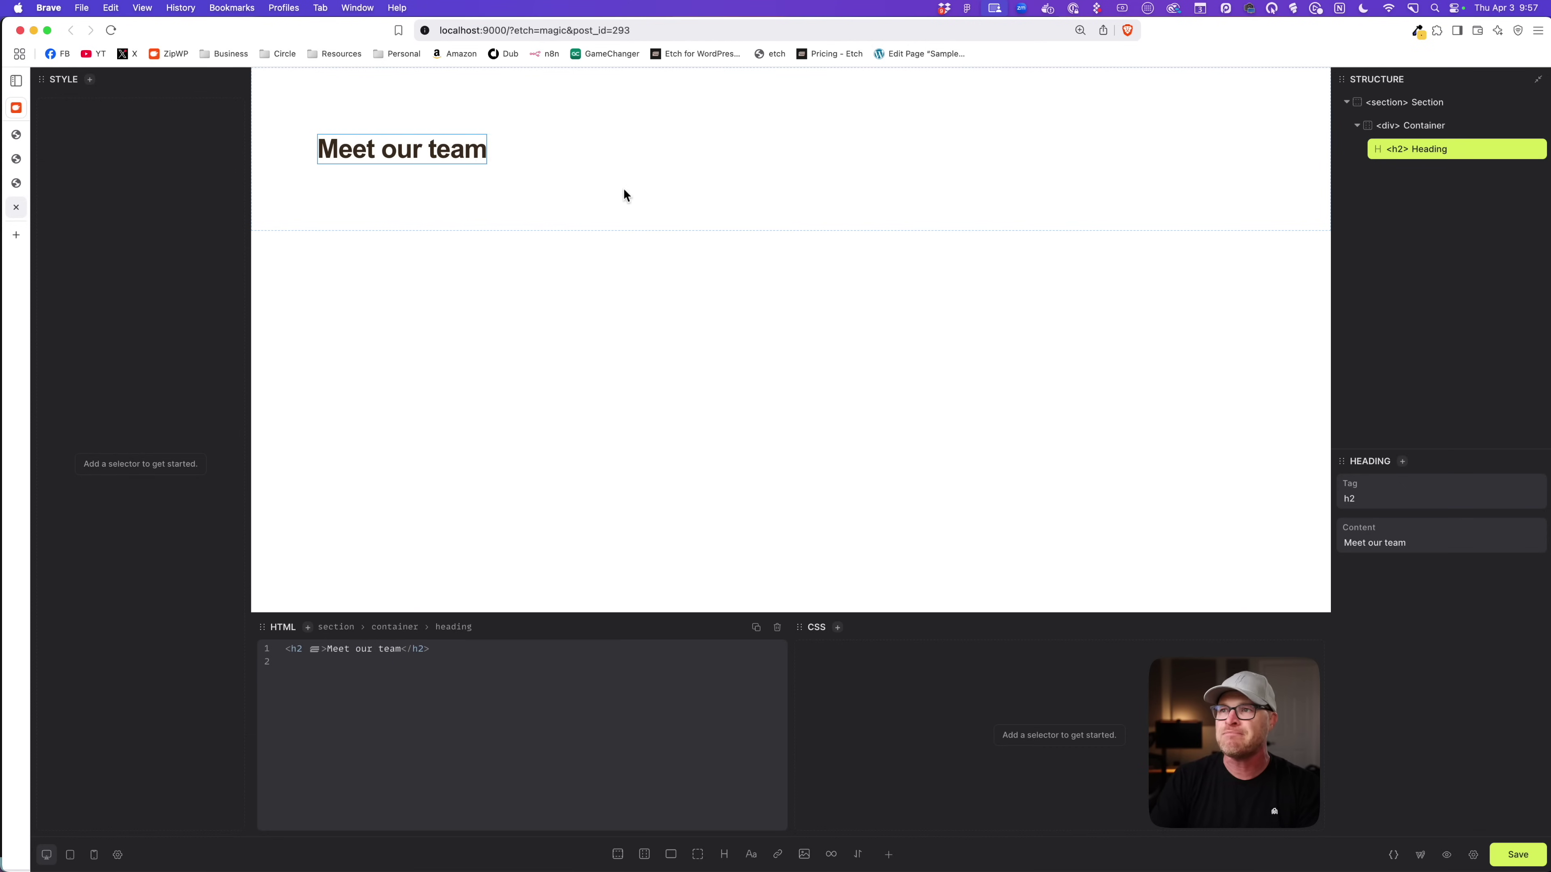
Add a second, empty container inside the section.
click(628, 198)
click(641, 854)
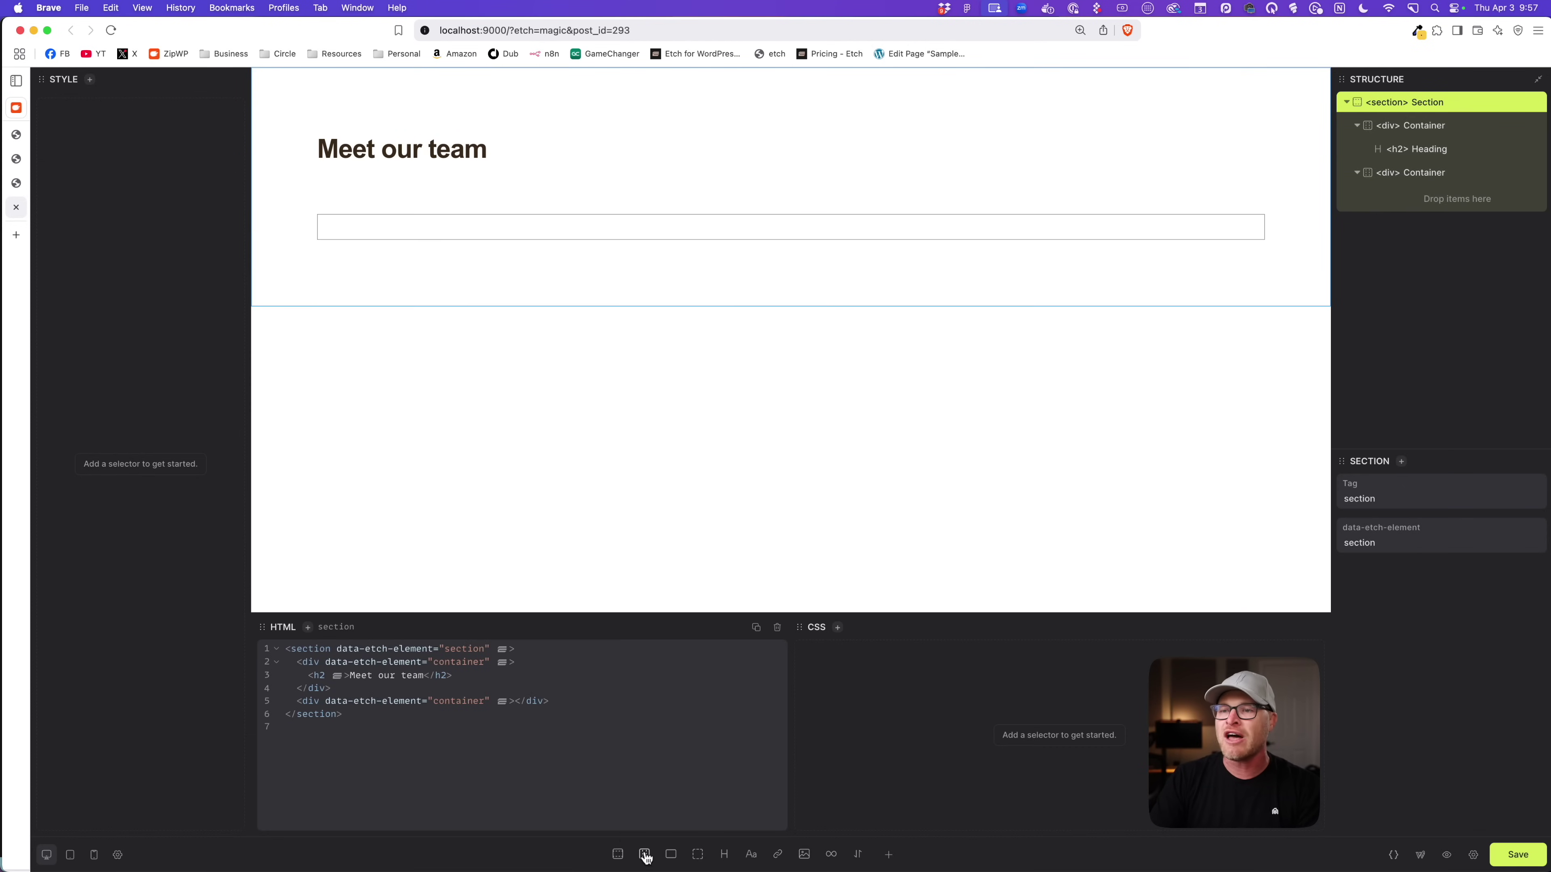
click(406, 228)
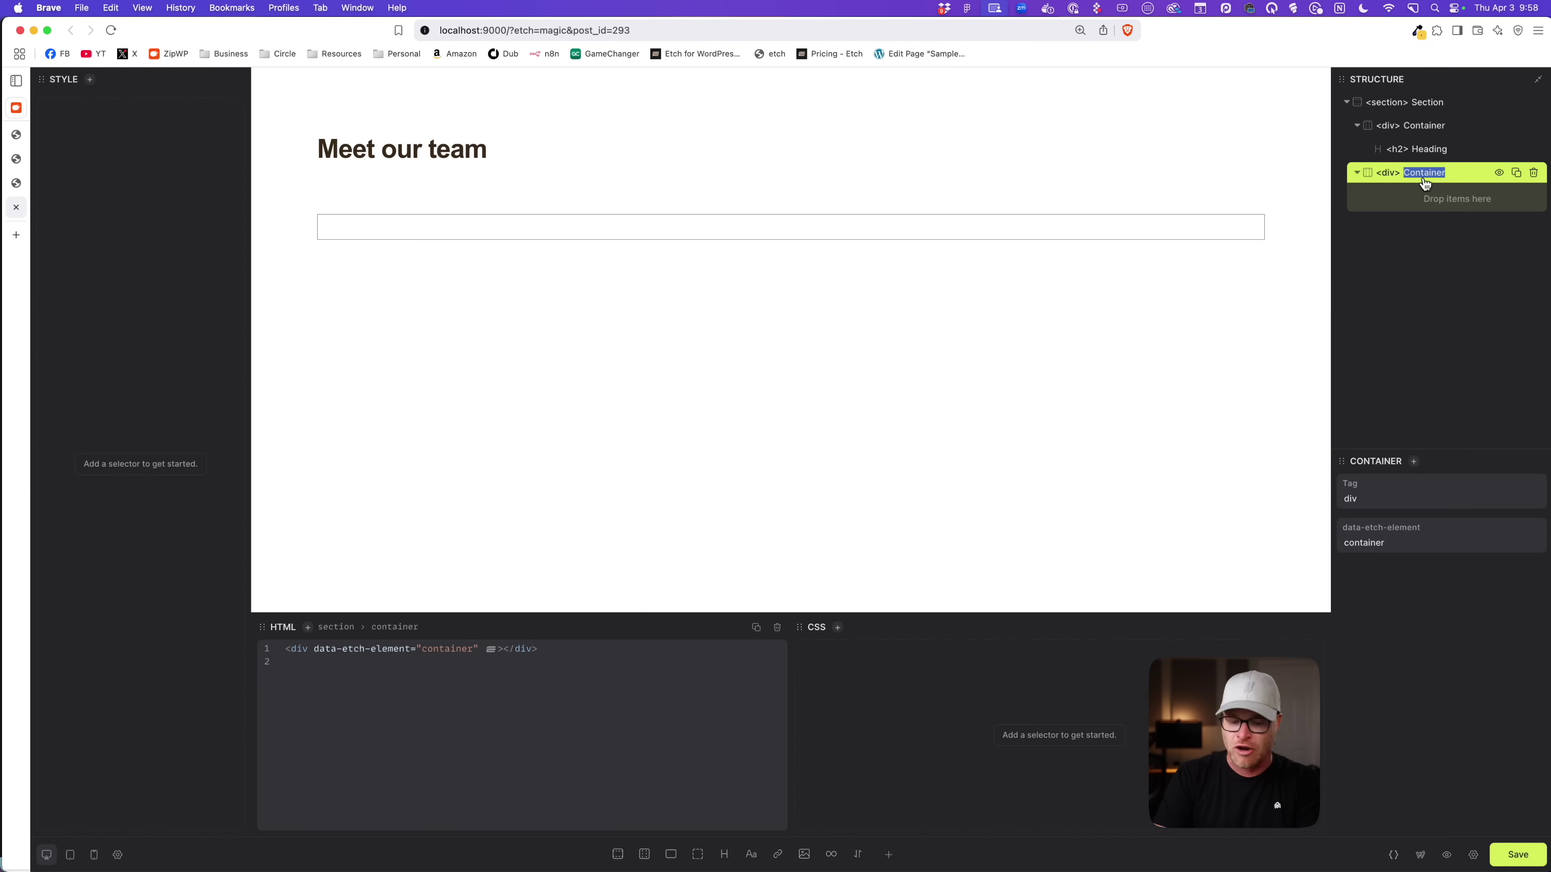
Name the grid div 'Team Grid' and add a flex div inside it named 'Team Card'.
text(Team Grid)
key(Return)
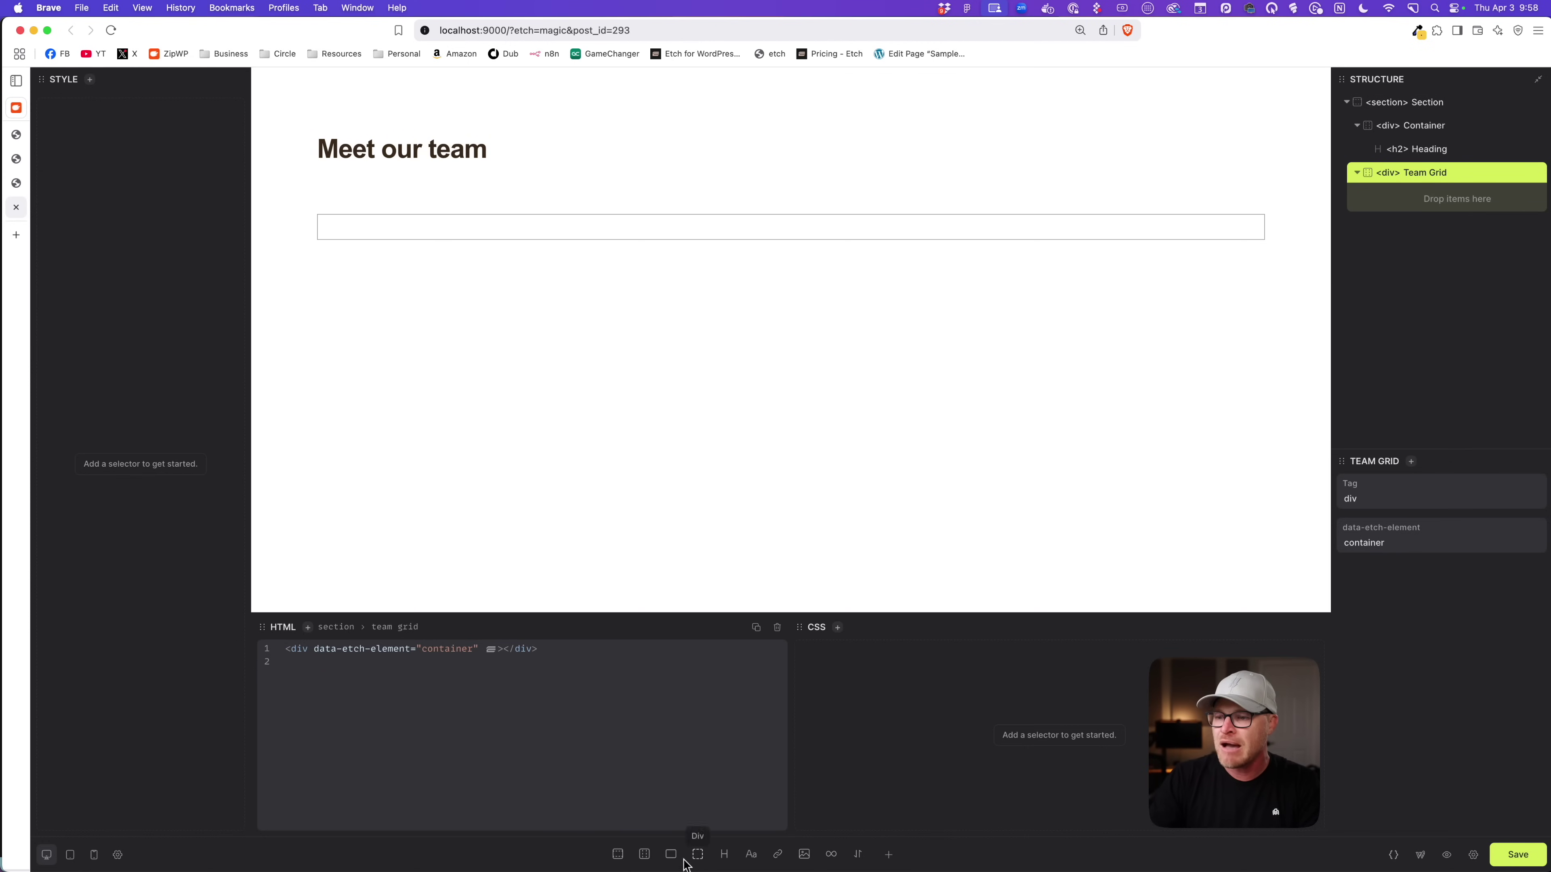
click(672, 855)
click(1429, 197)
double_click(1441, 196)
text(T)
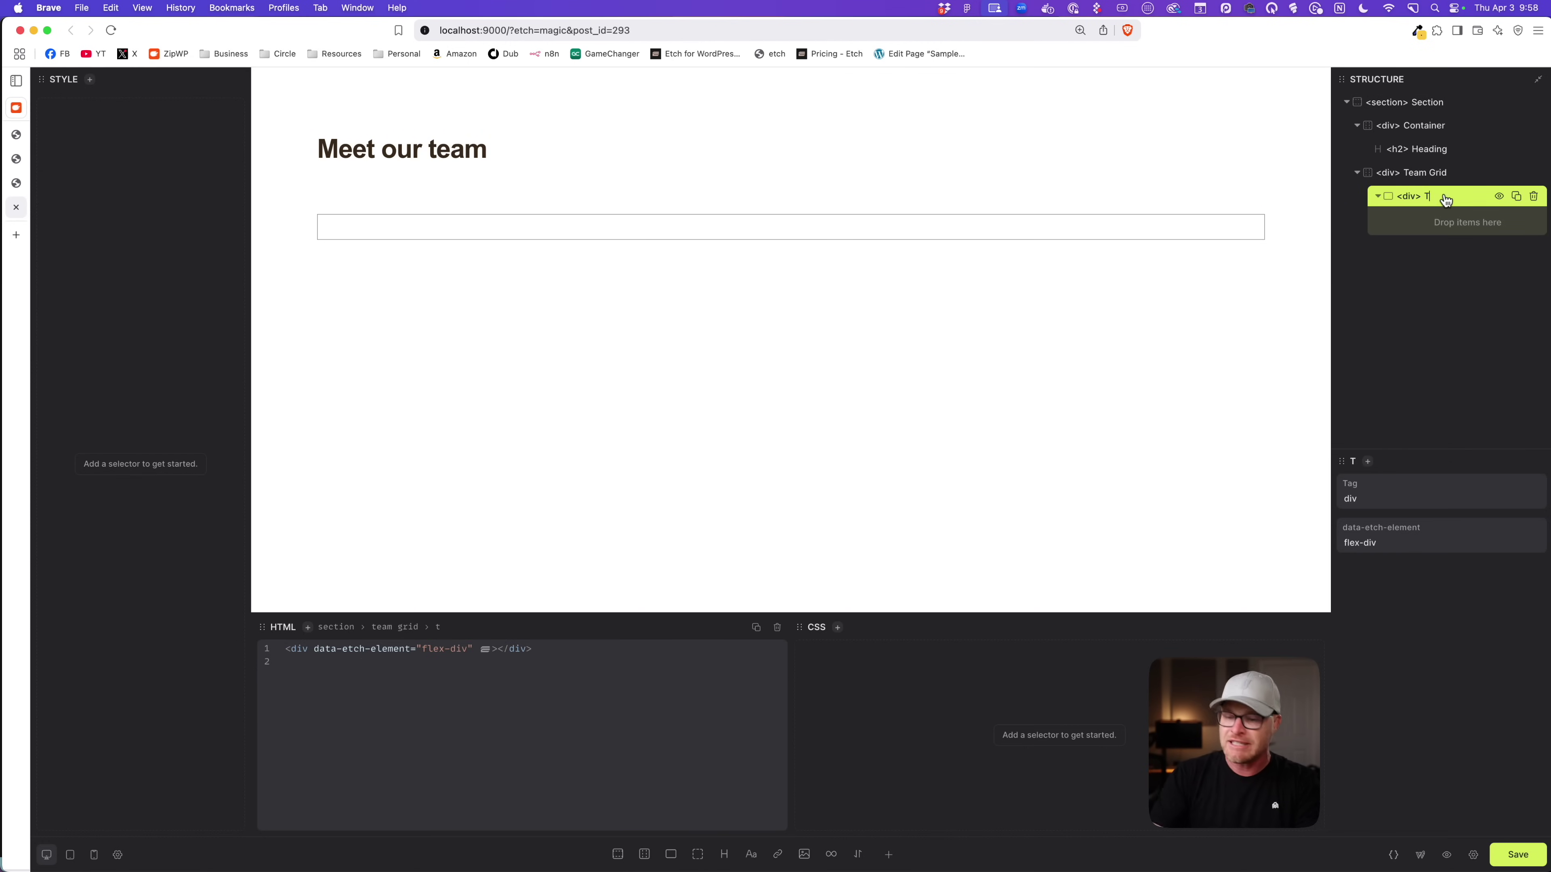
text(eam Card)
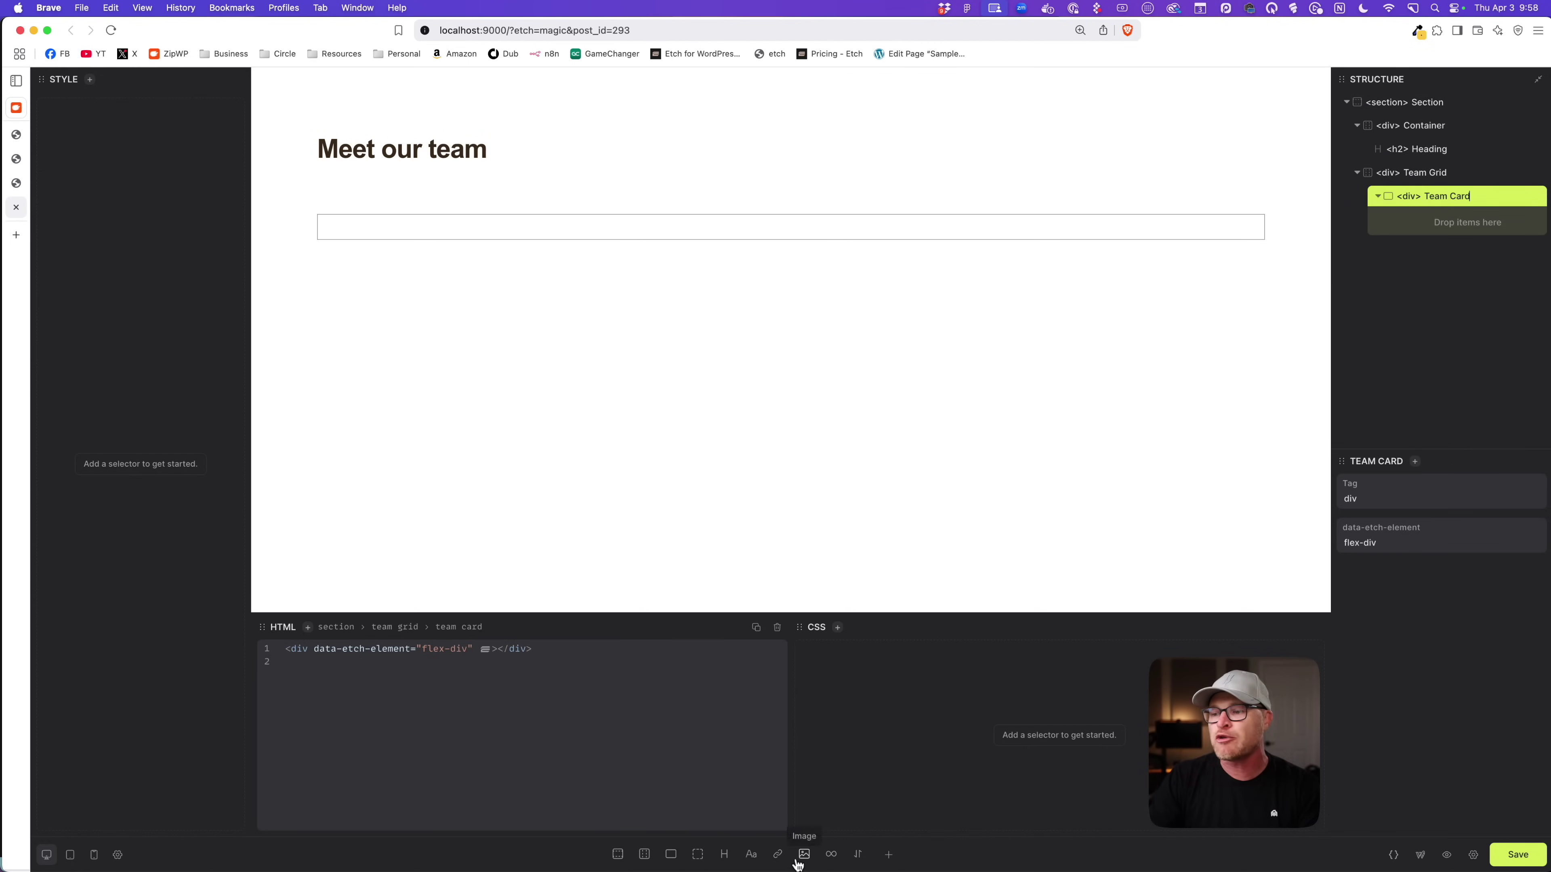
Add an image, a heading and two paragraphs to the Team Card.
click(803, 860)
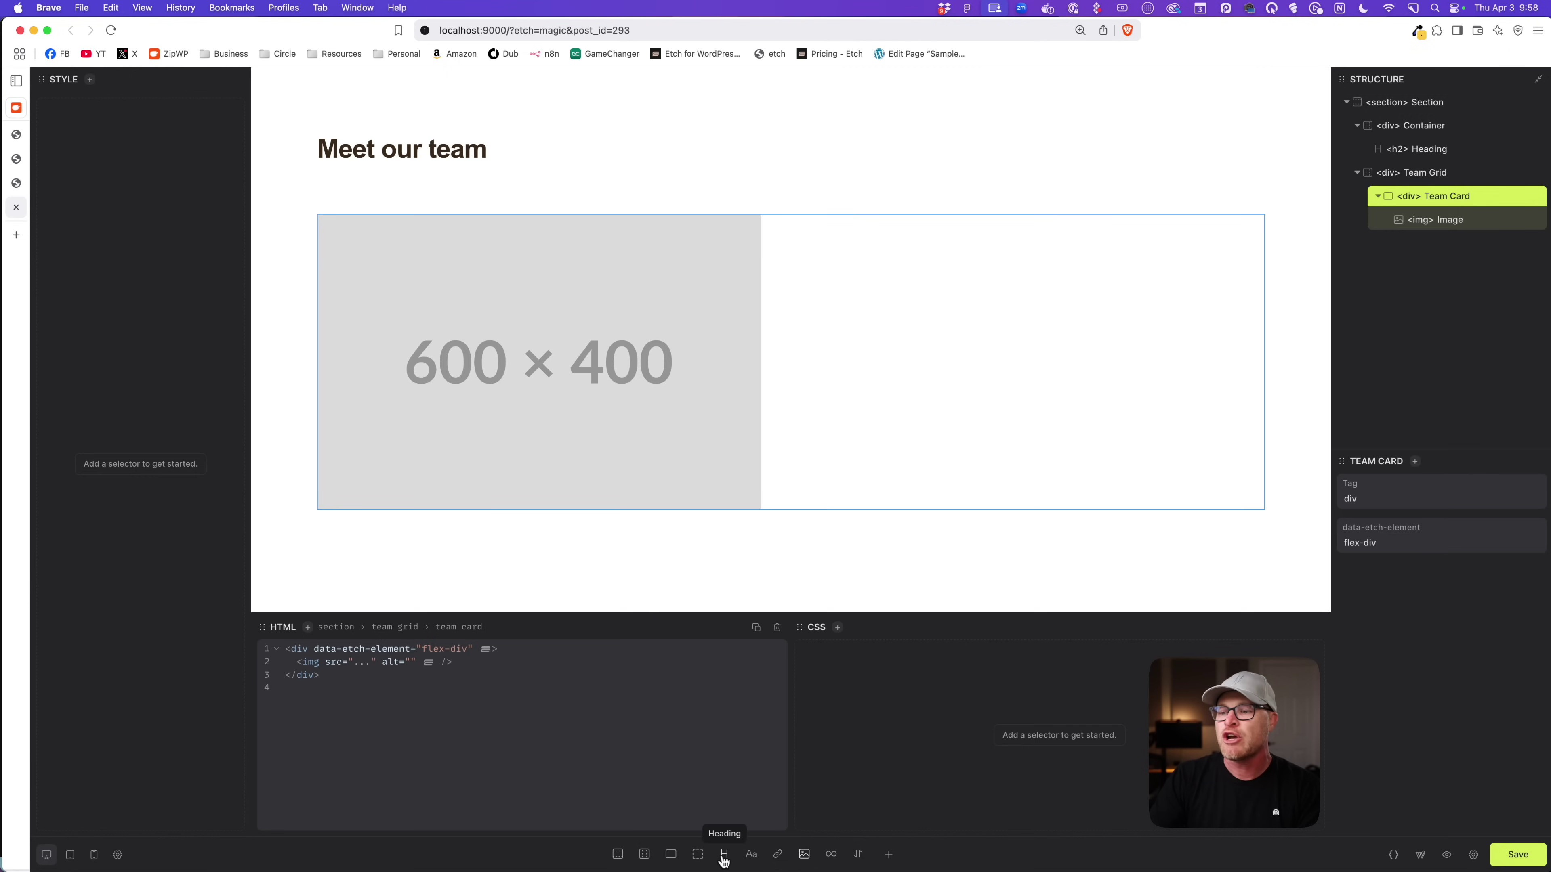
click(724, 855)
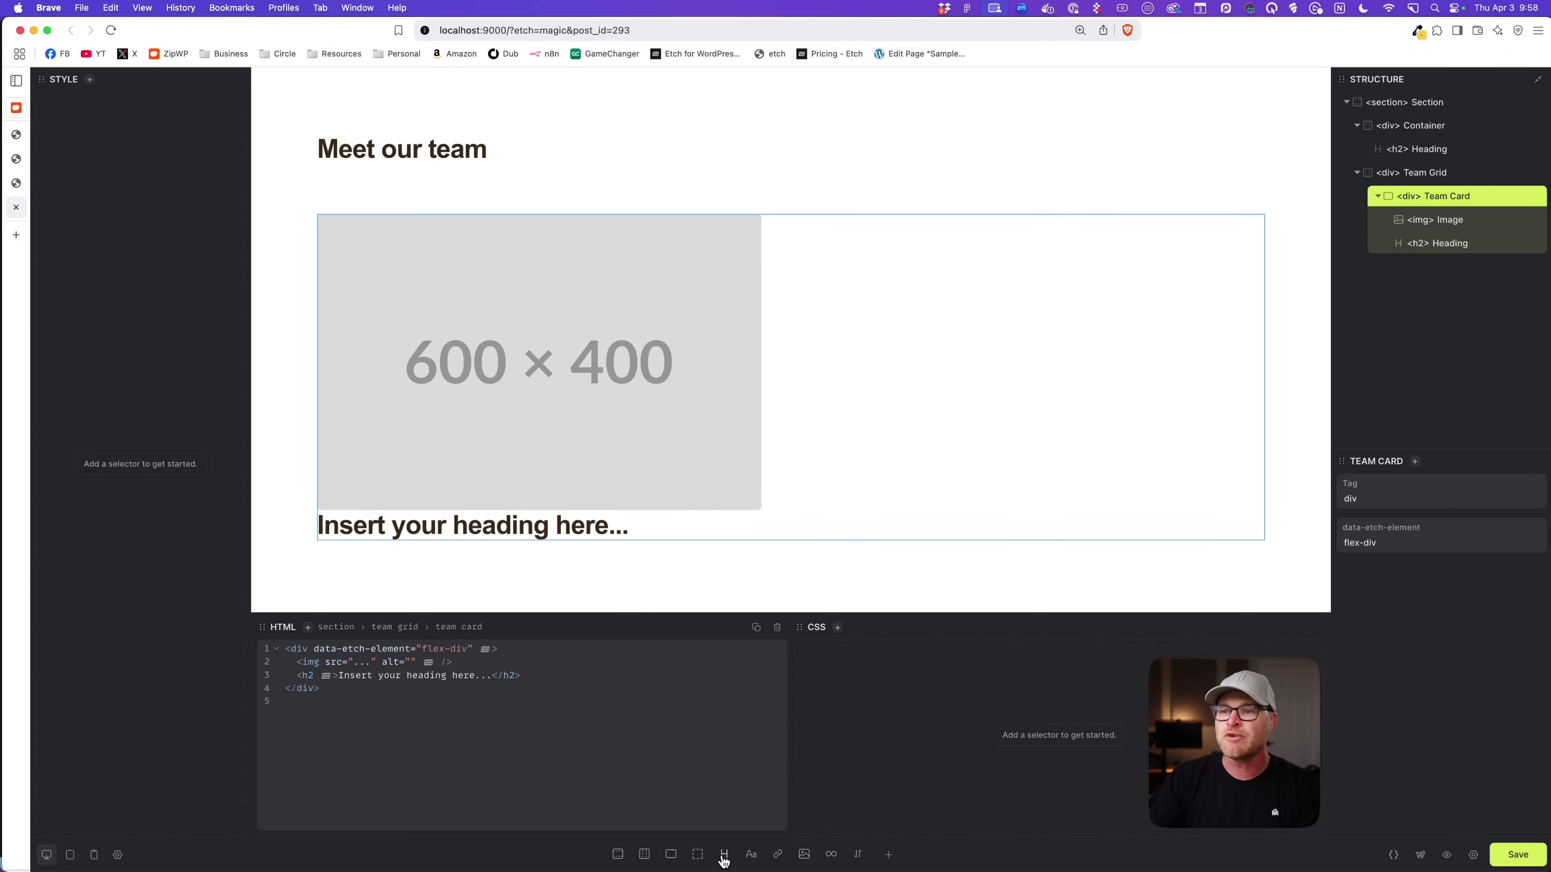
click(748, 855)
click(750, 856)
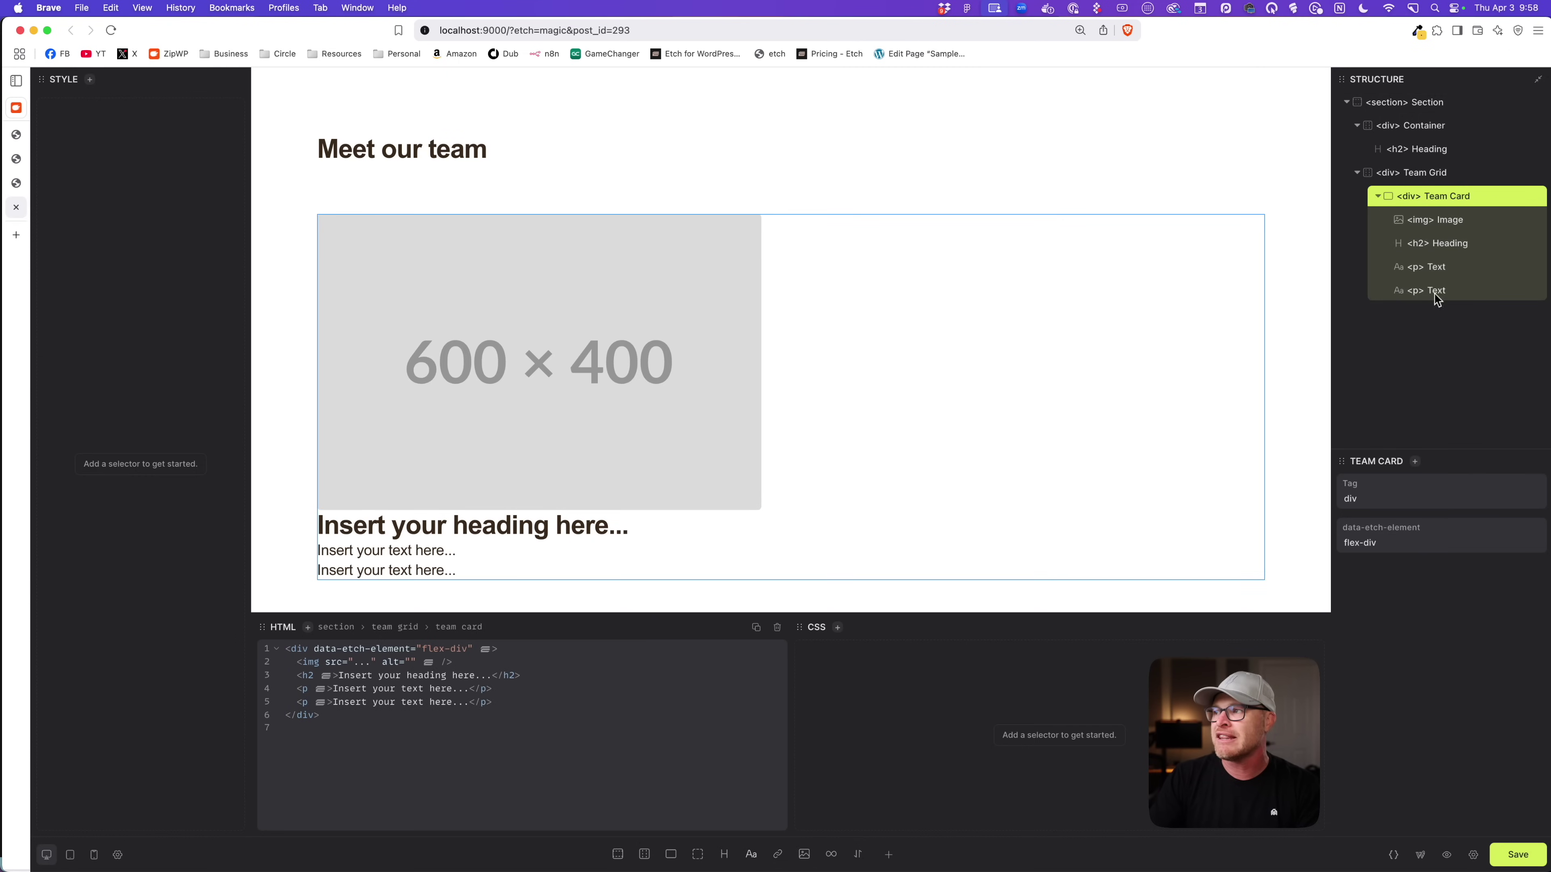
Rename the card's layers Title, Bio, Name and Avatar.
double_click(1436, 269)
text(Titl)
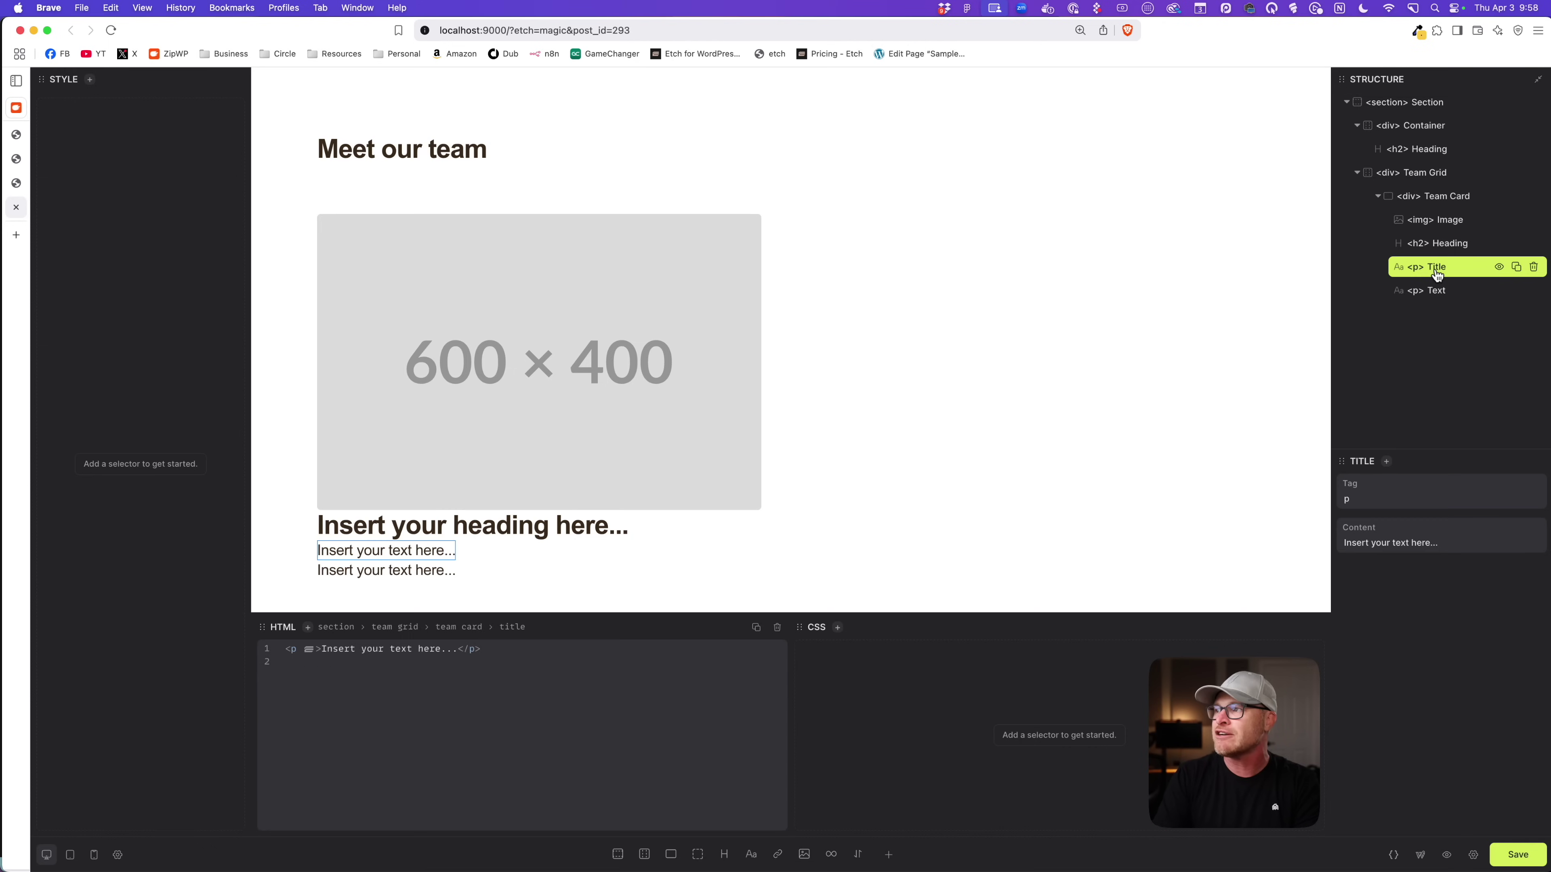
double_click(1437, 292)
text(Bio)
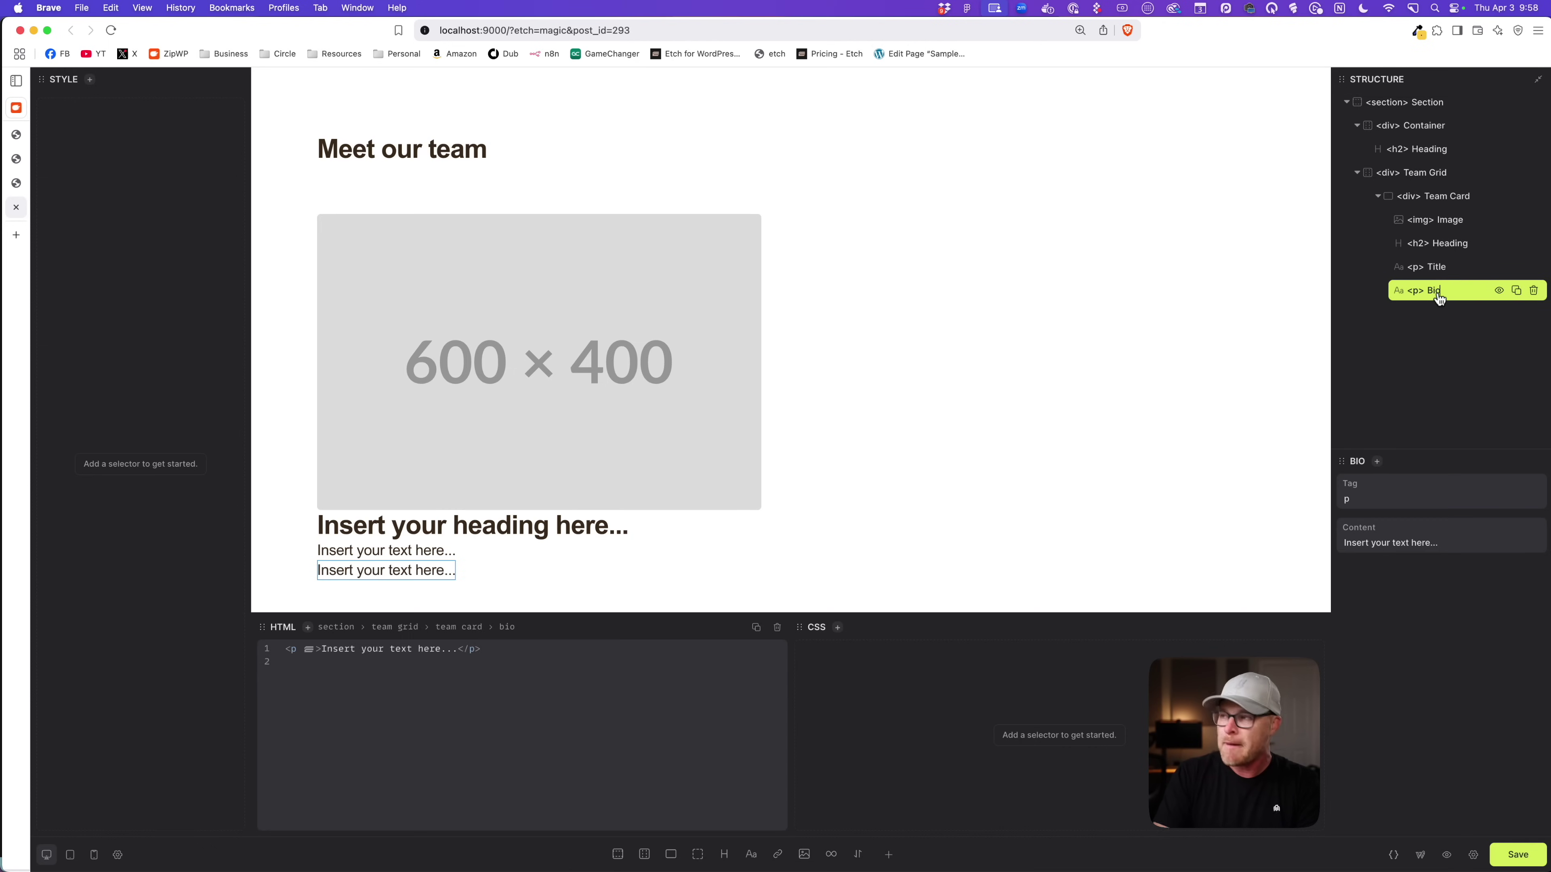
double_click(1444, 244)
text(Name)
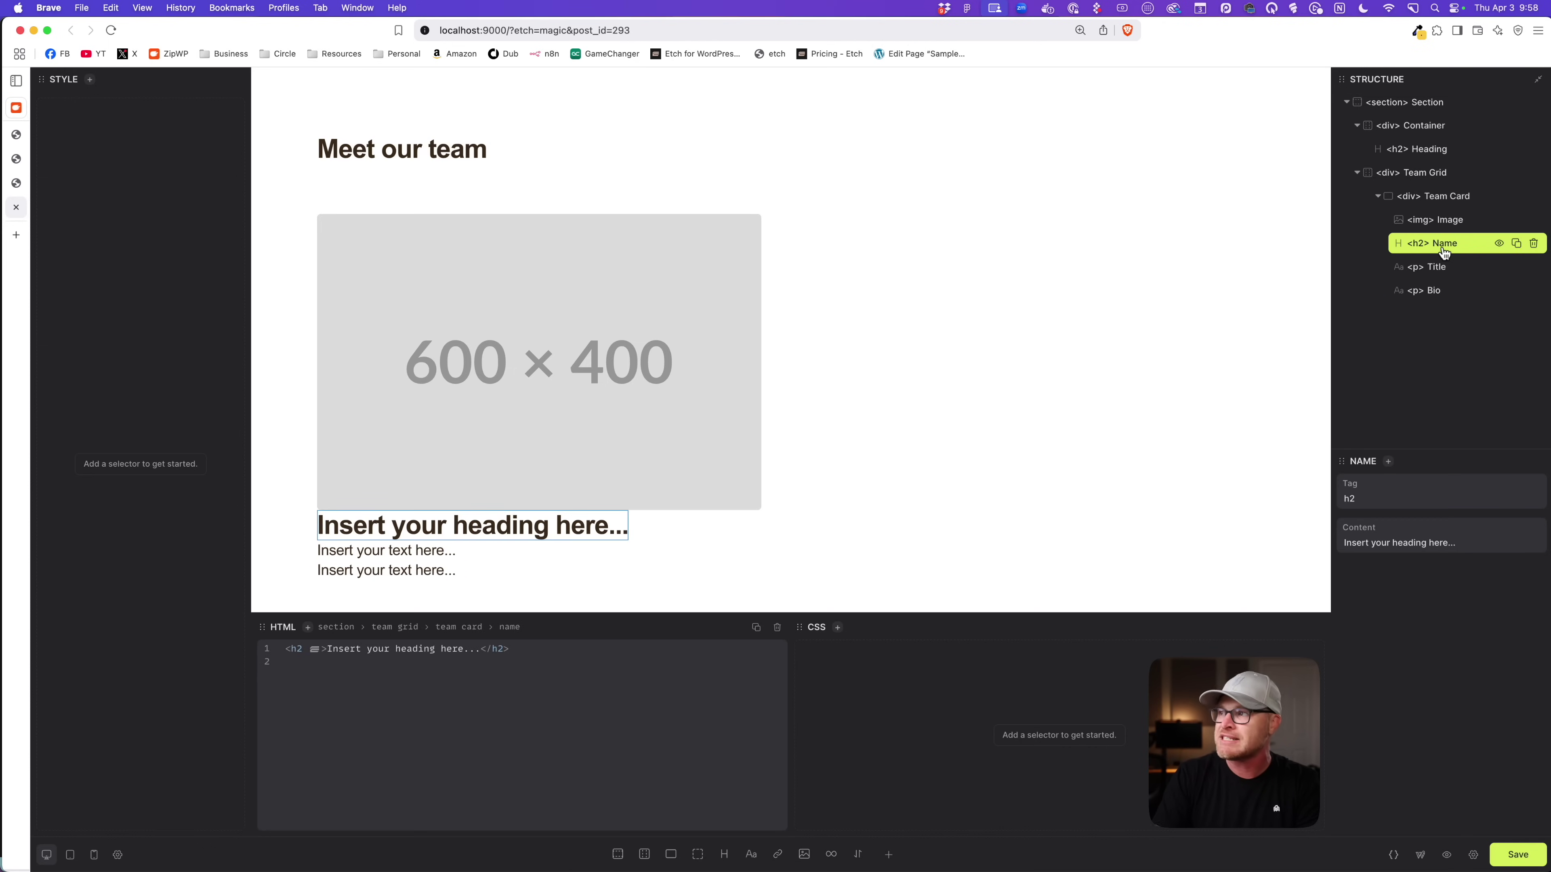
double_click(1446, 222)
text(Avatar)
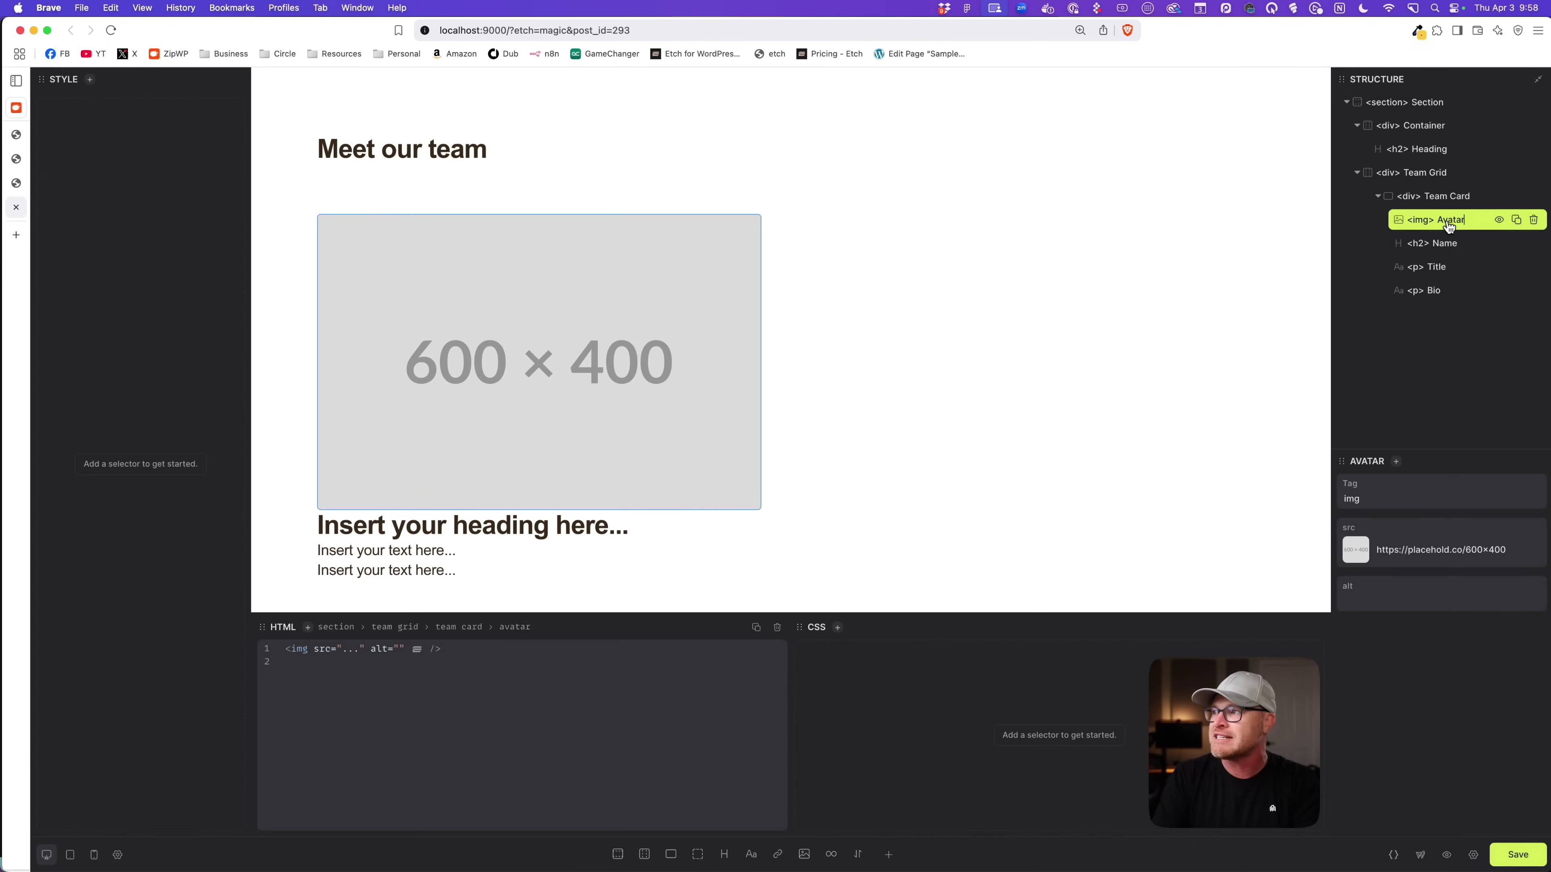
click(1443, 198)
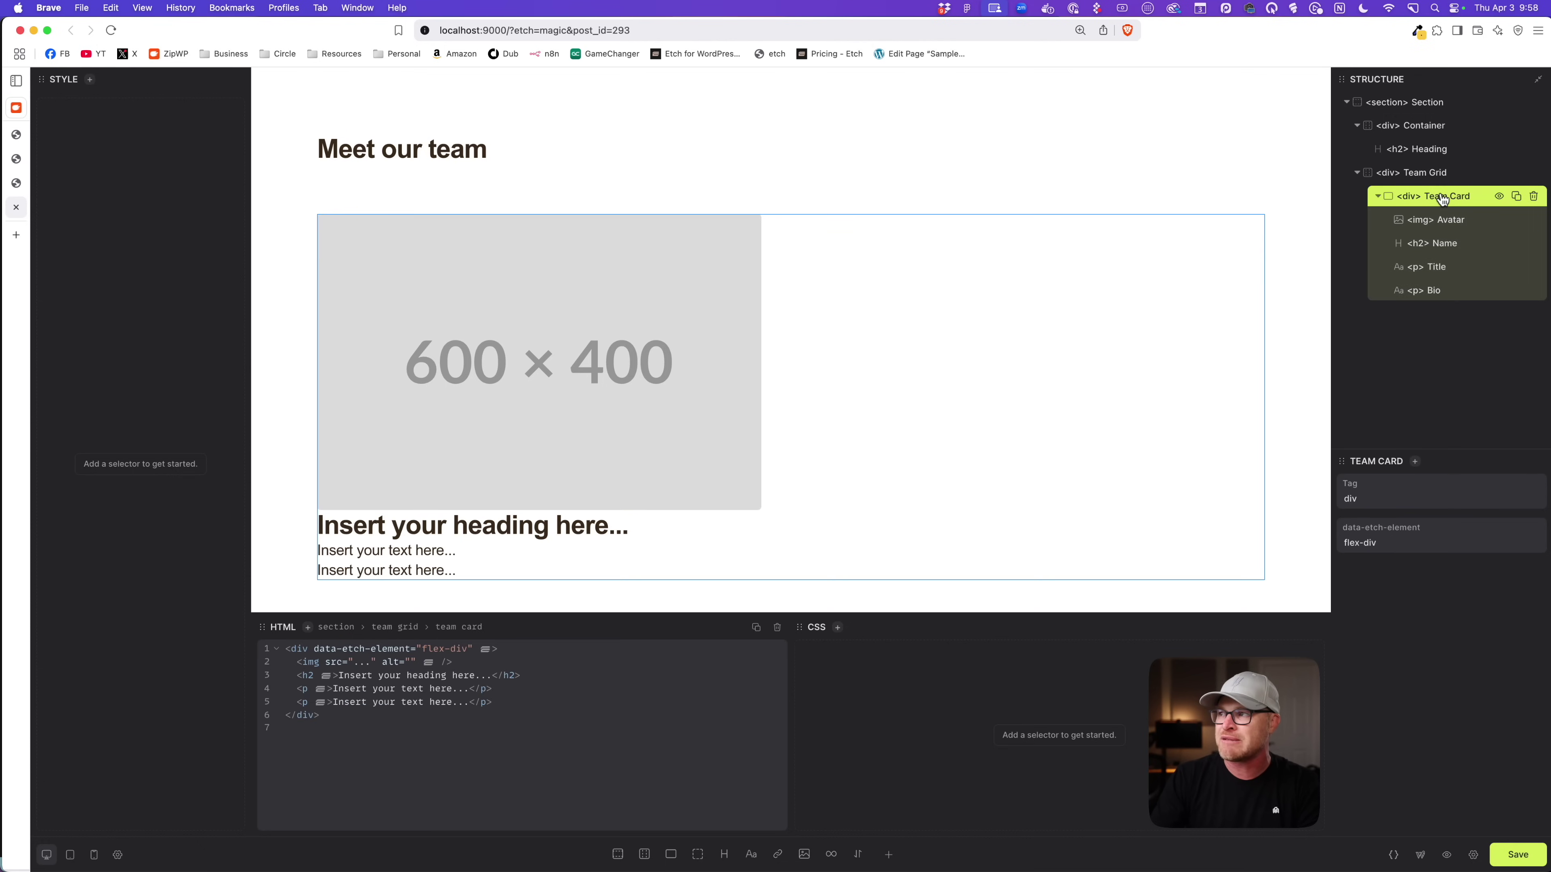
Generate BEM classes for Team Card and its children, checking each layer's class.
right_click(1442, 198)
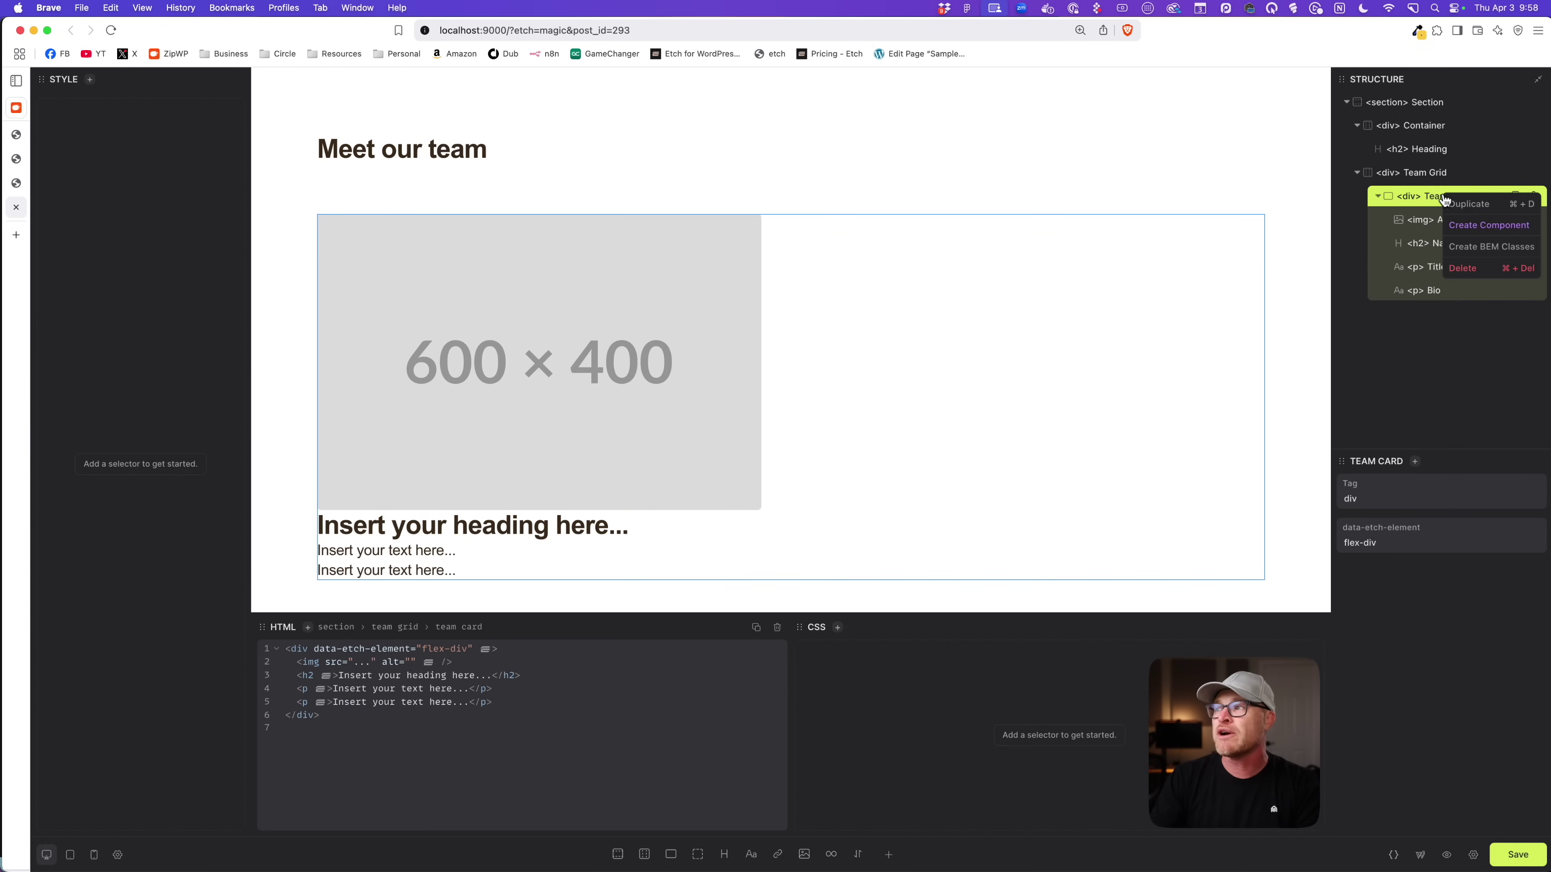
click(1483, 249)
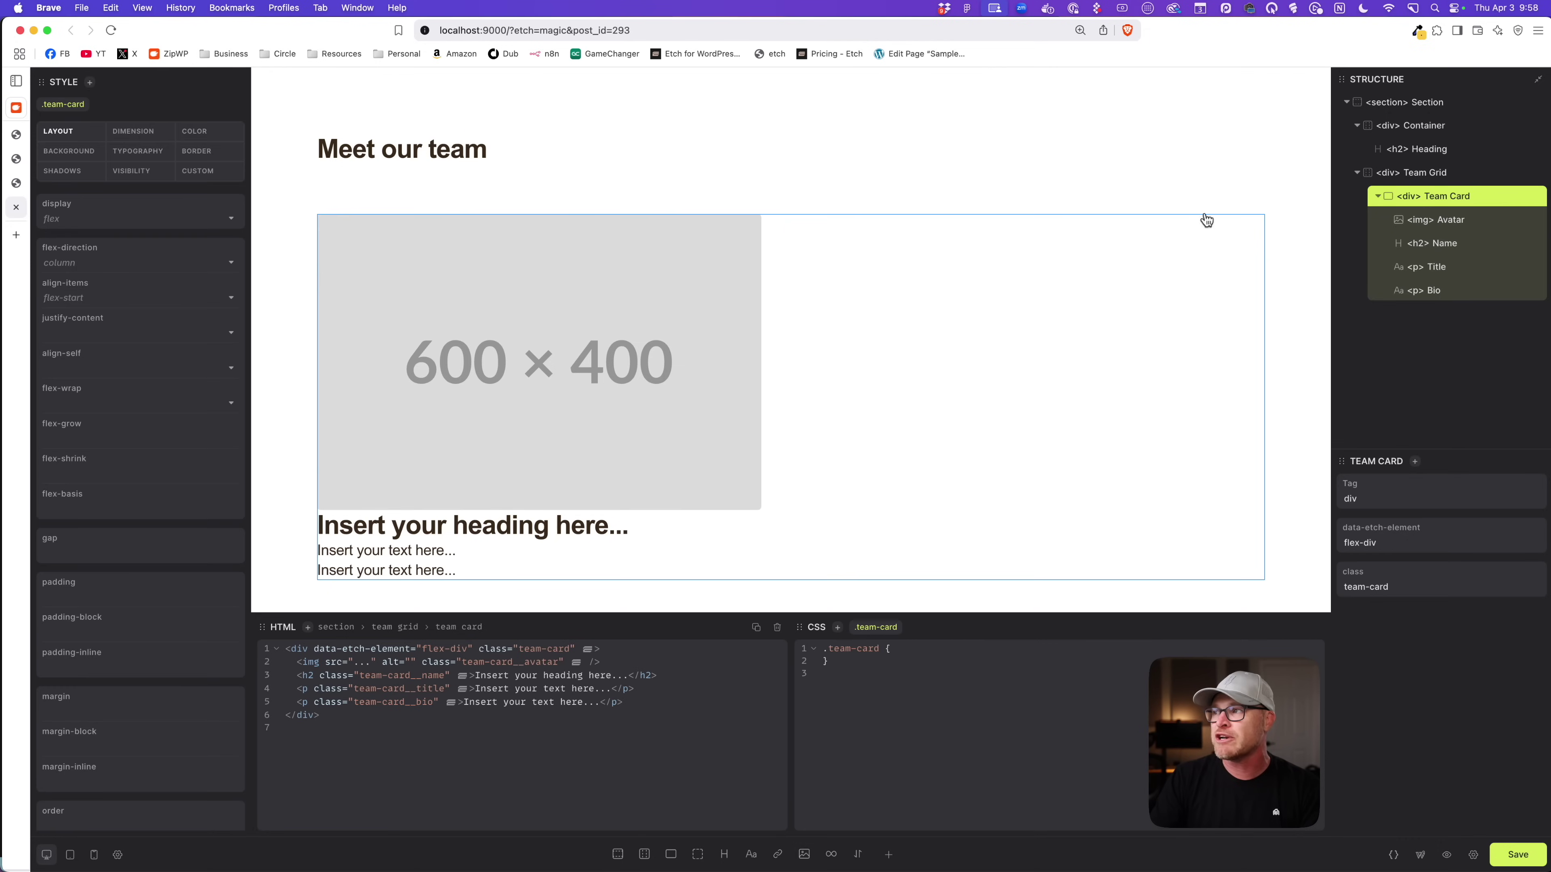
click(1478, 219)
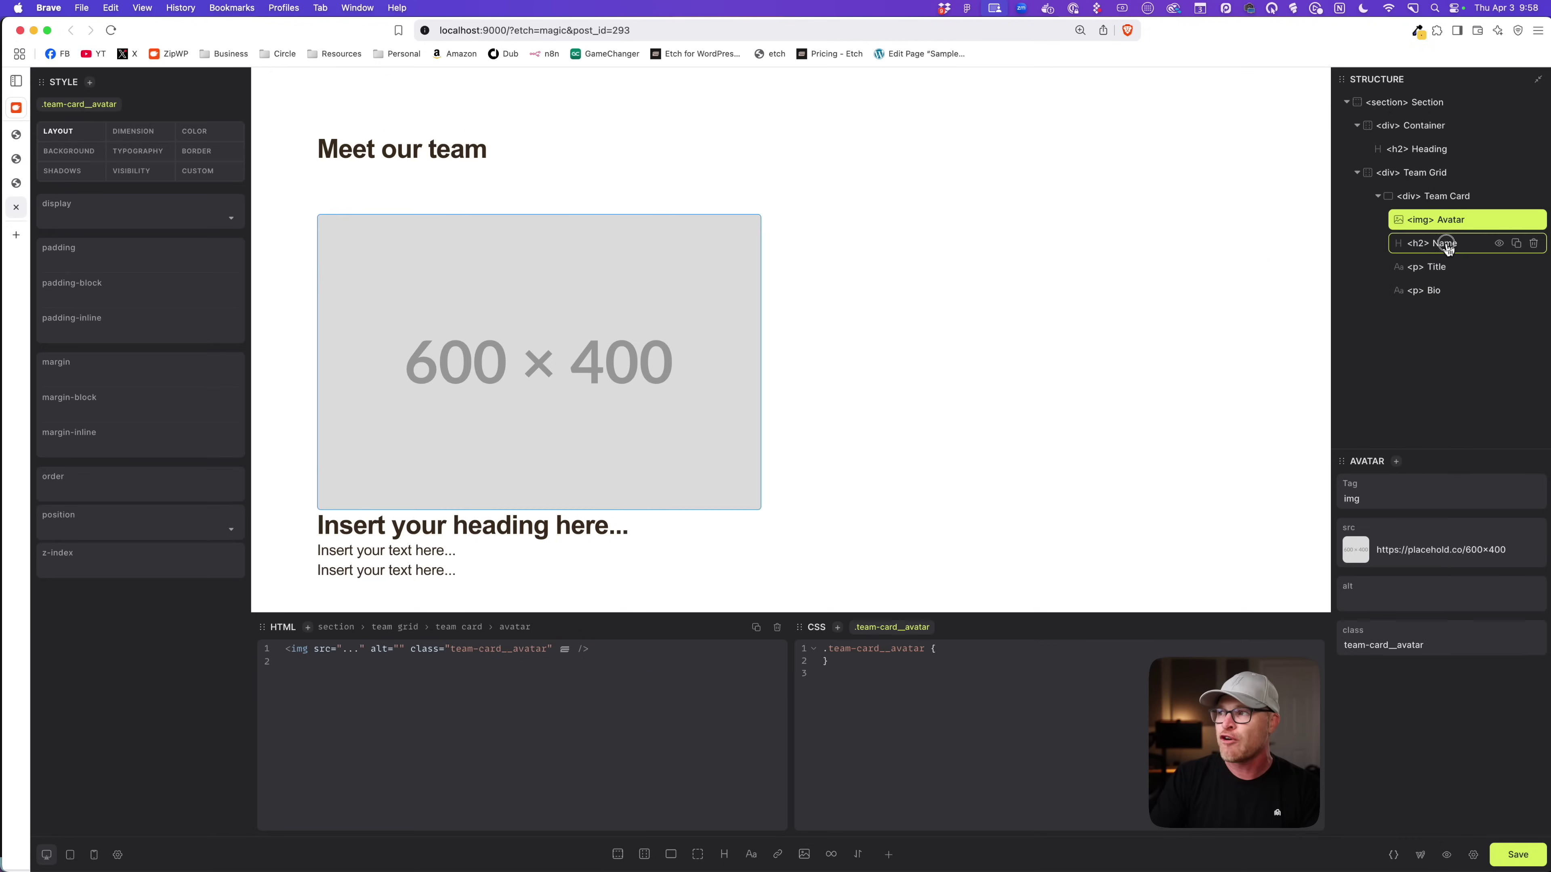
click(1478, 243)
click(1473, 267)
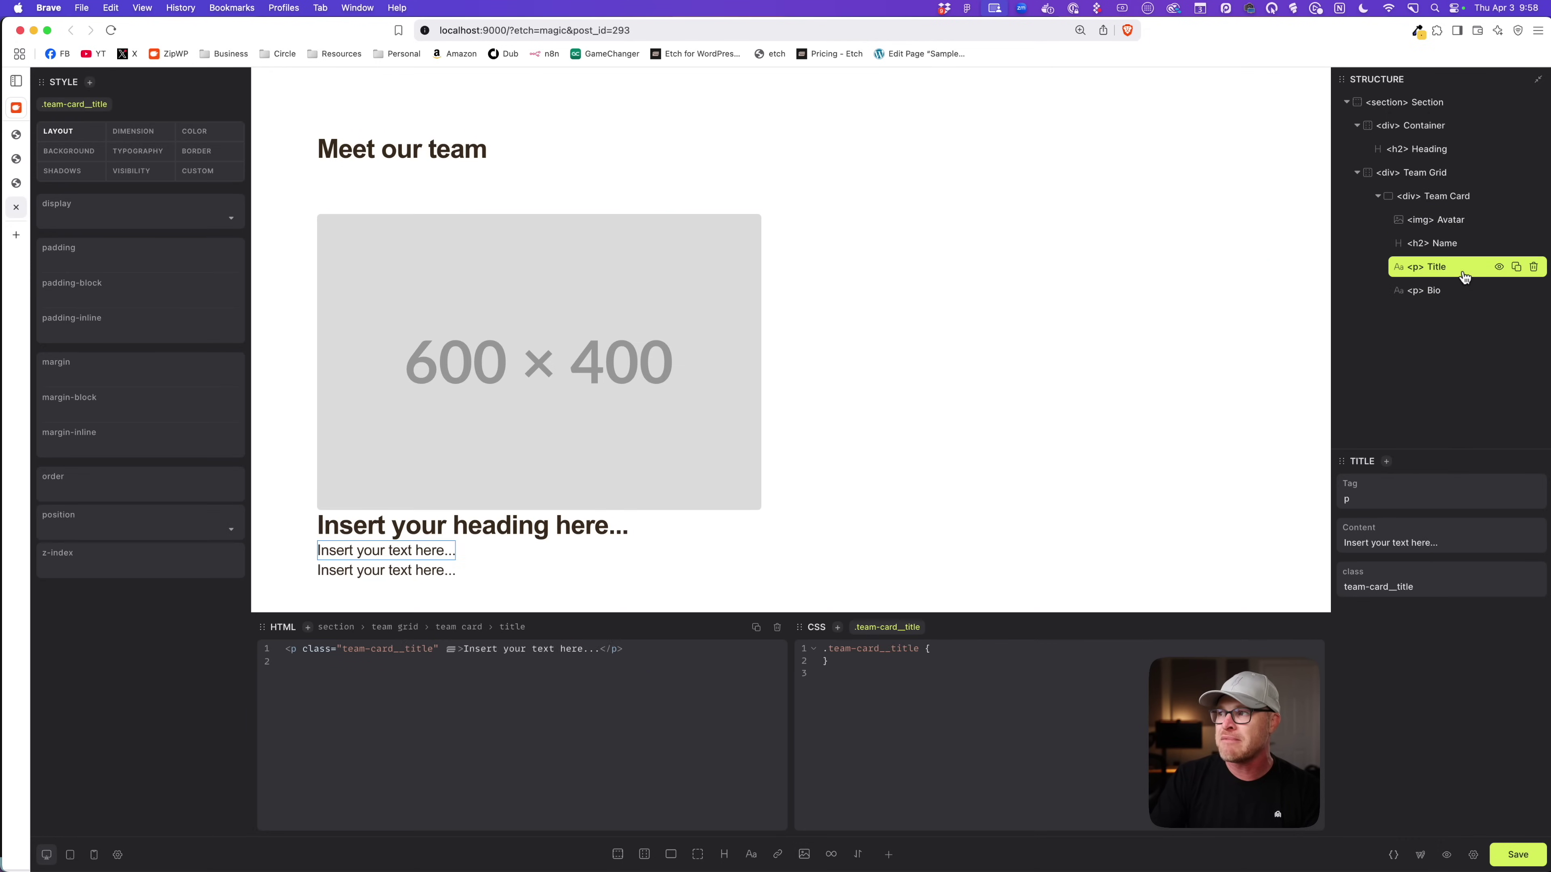
click(1459, 289)
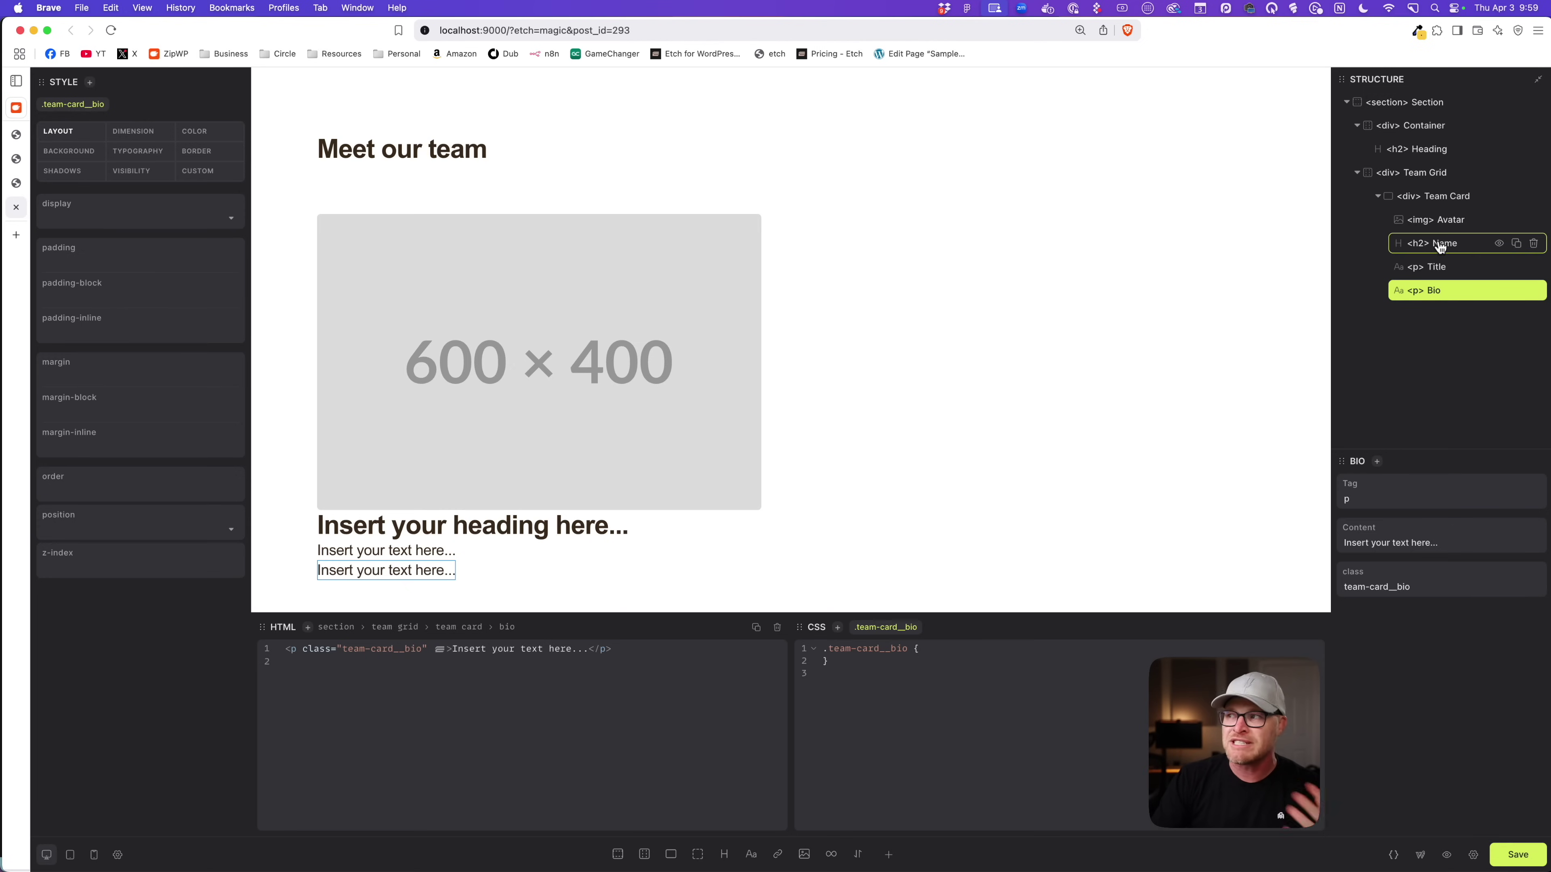
Set the Title and Bio paragraphs' font size to var(--text-s).
click(1450, 268)
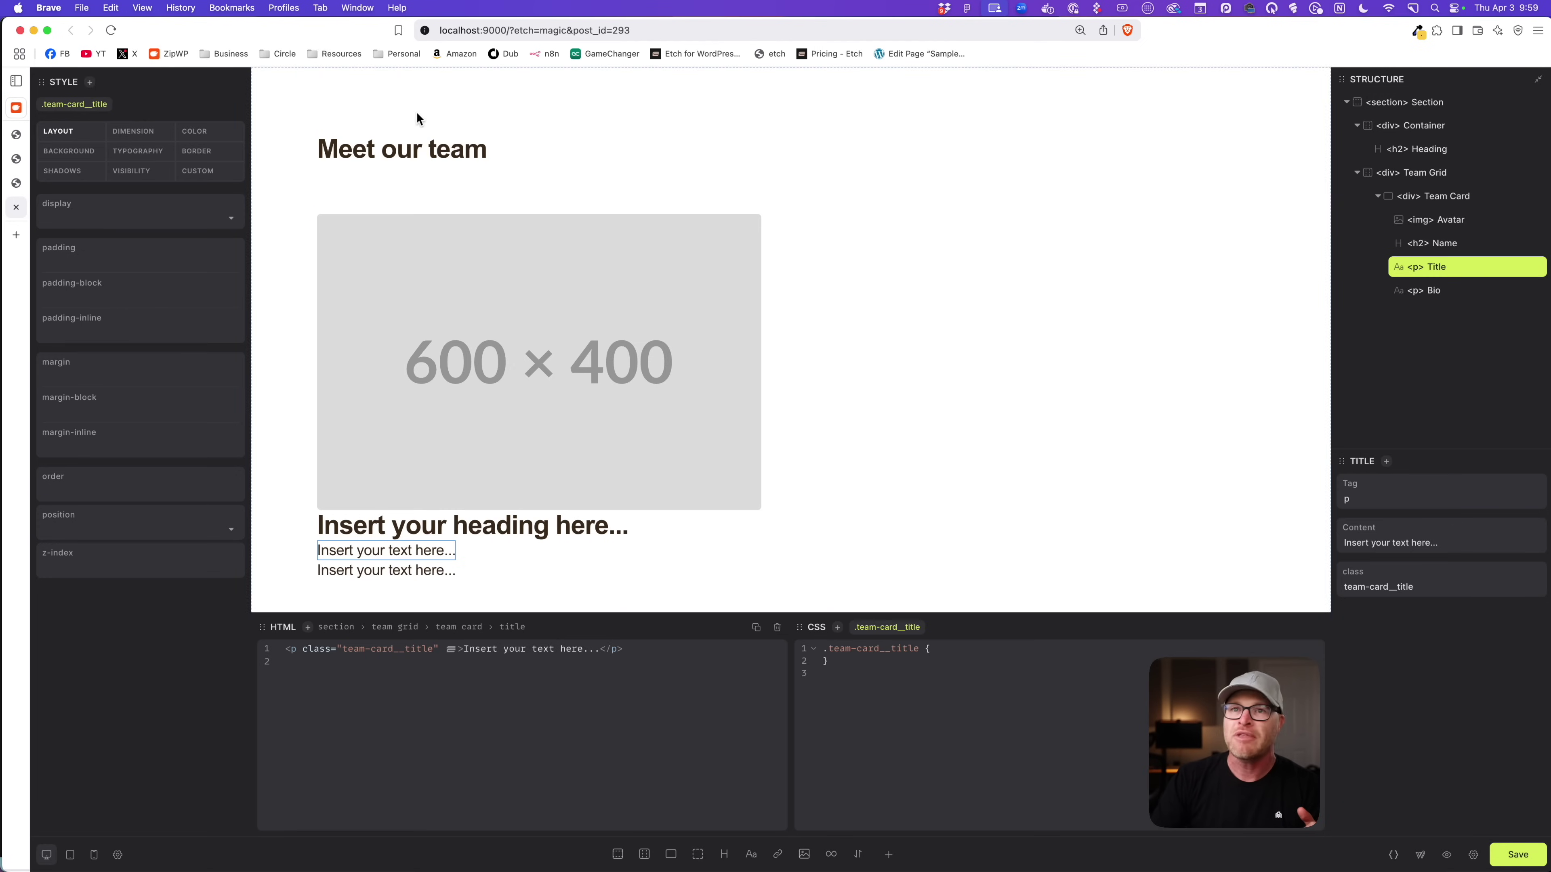
click(138, 151)
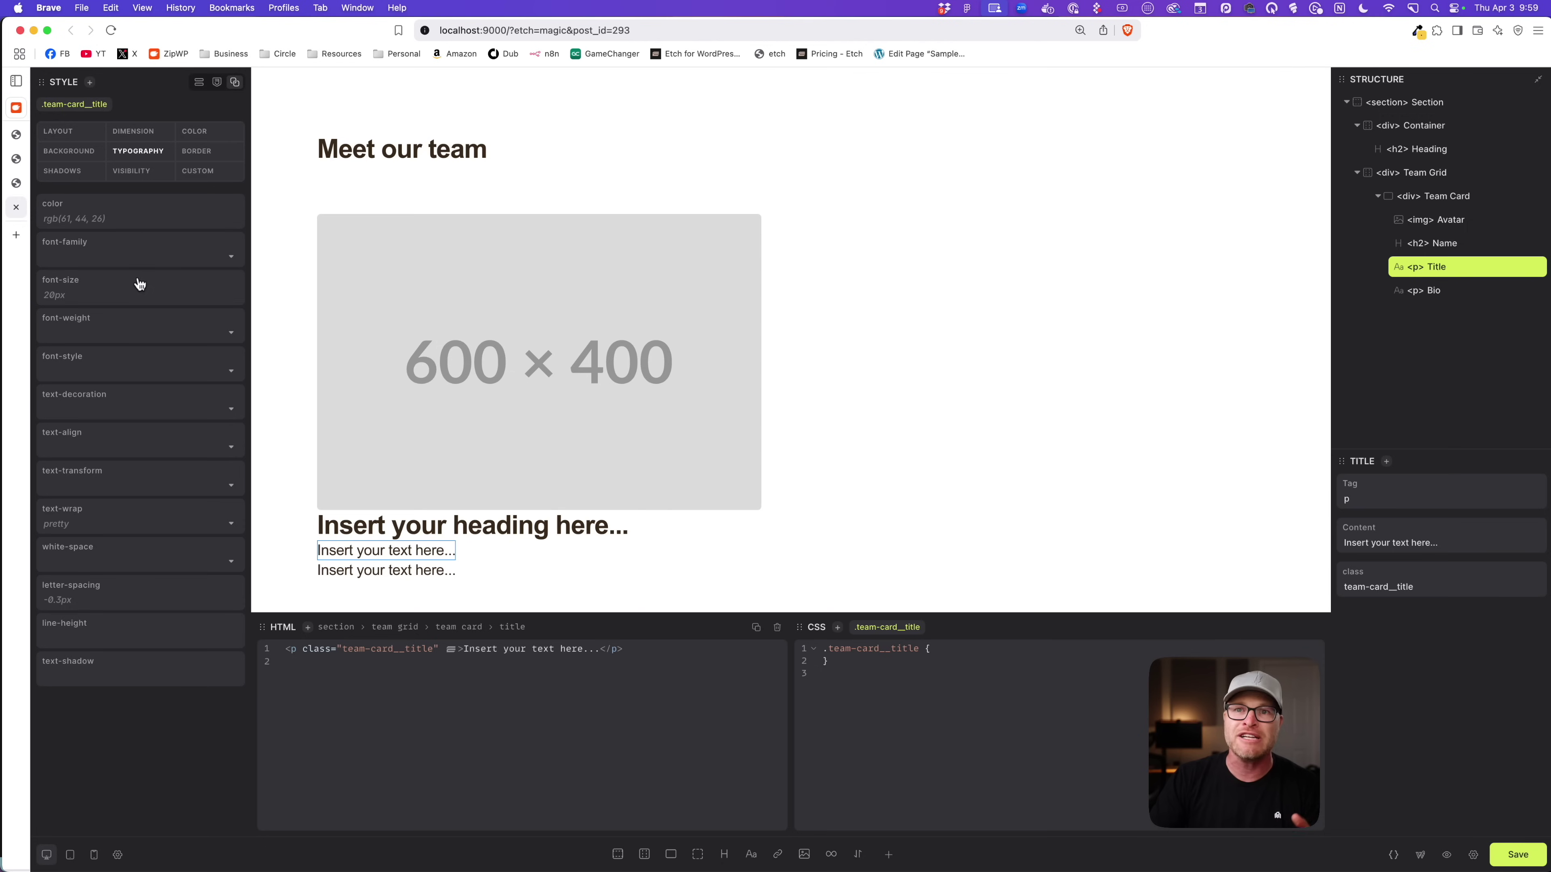
click(113, 296)
text(var(--text-s))
key(super+a)
key(super+c)
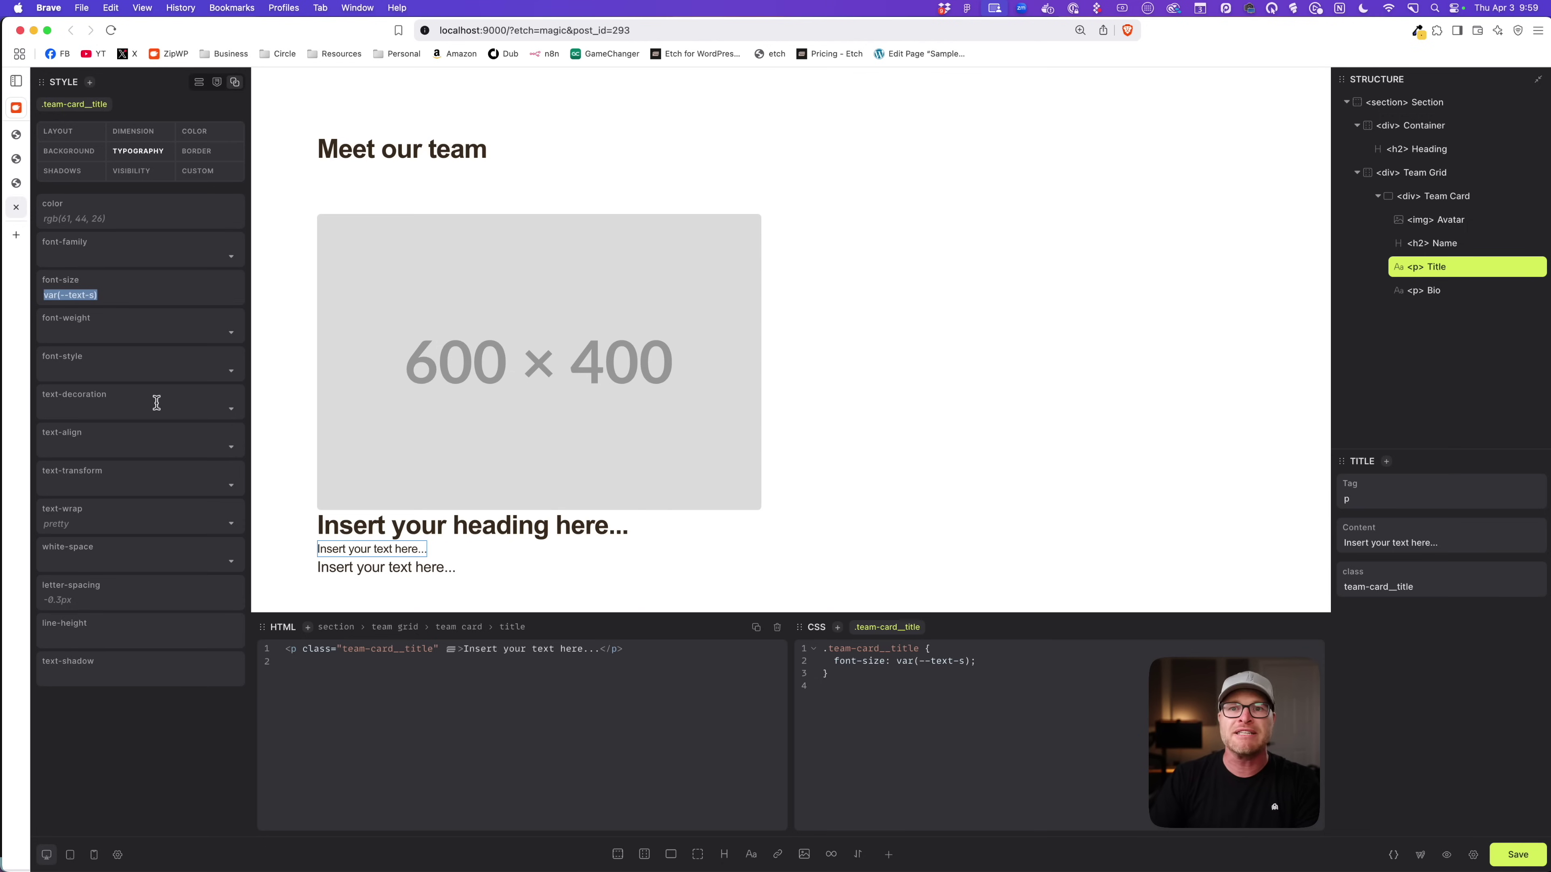
click(1435, 292)
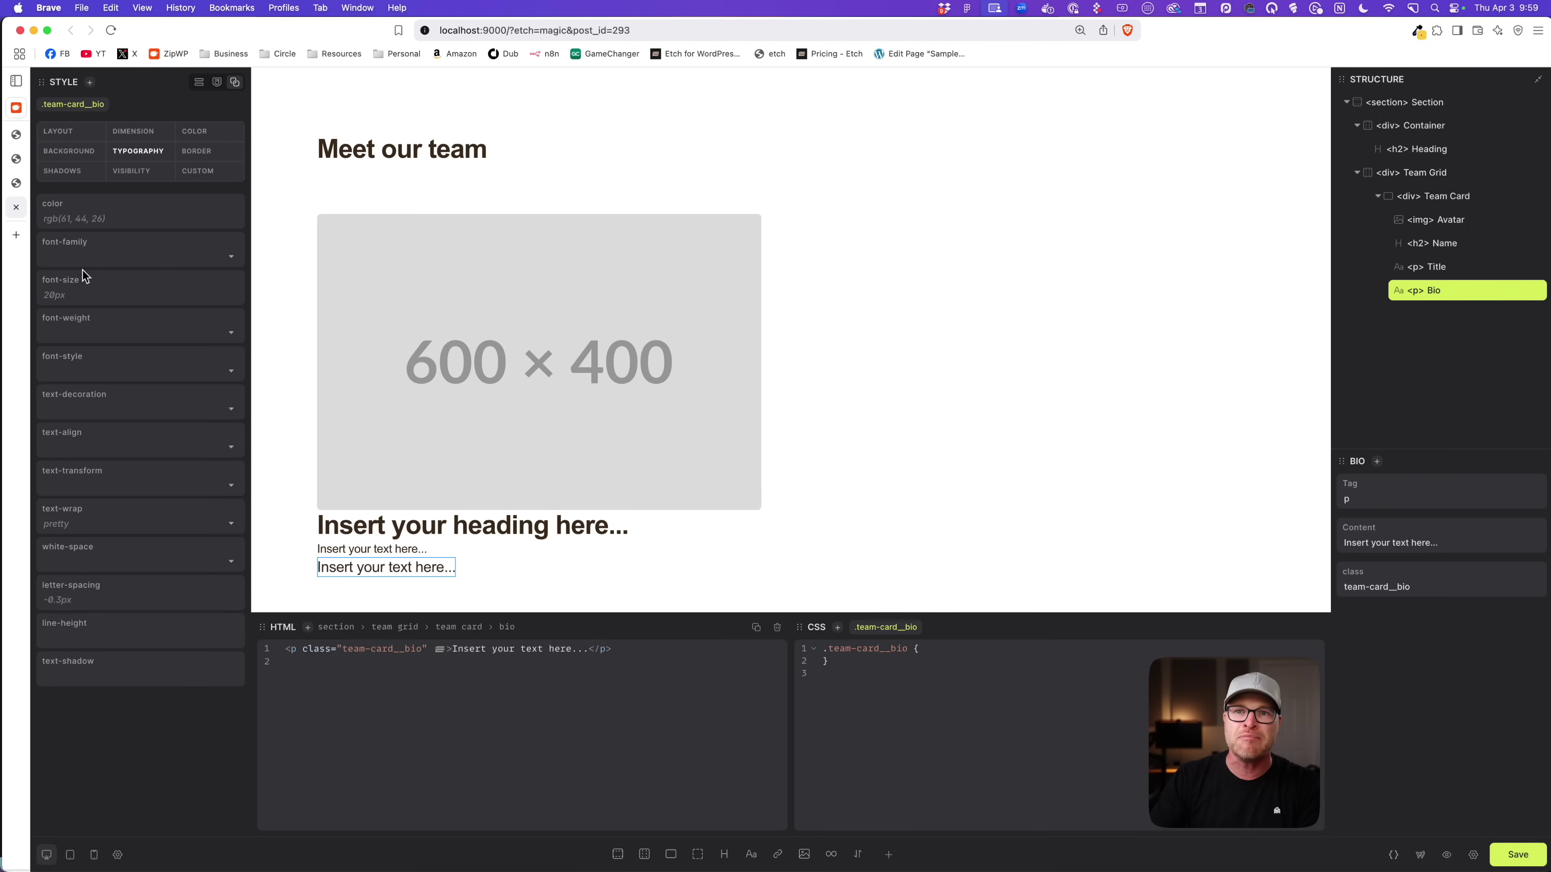
click(83, 295)
key(super+v)
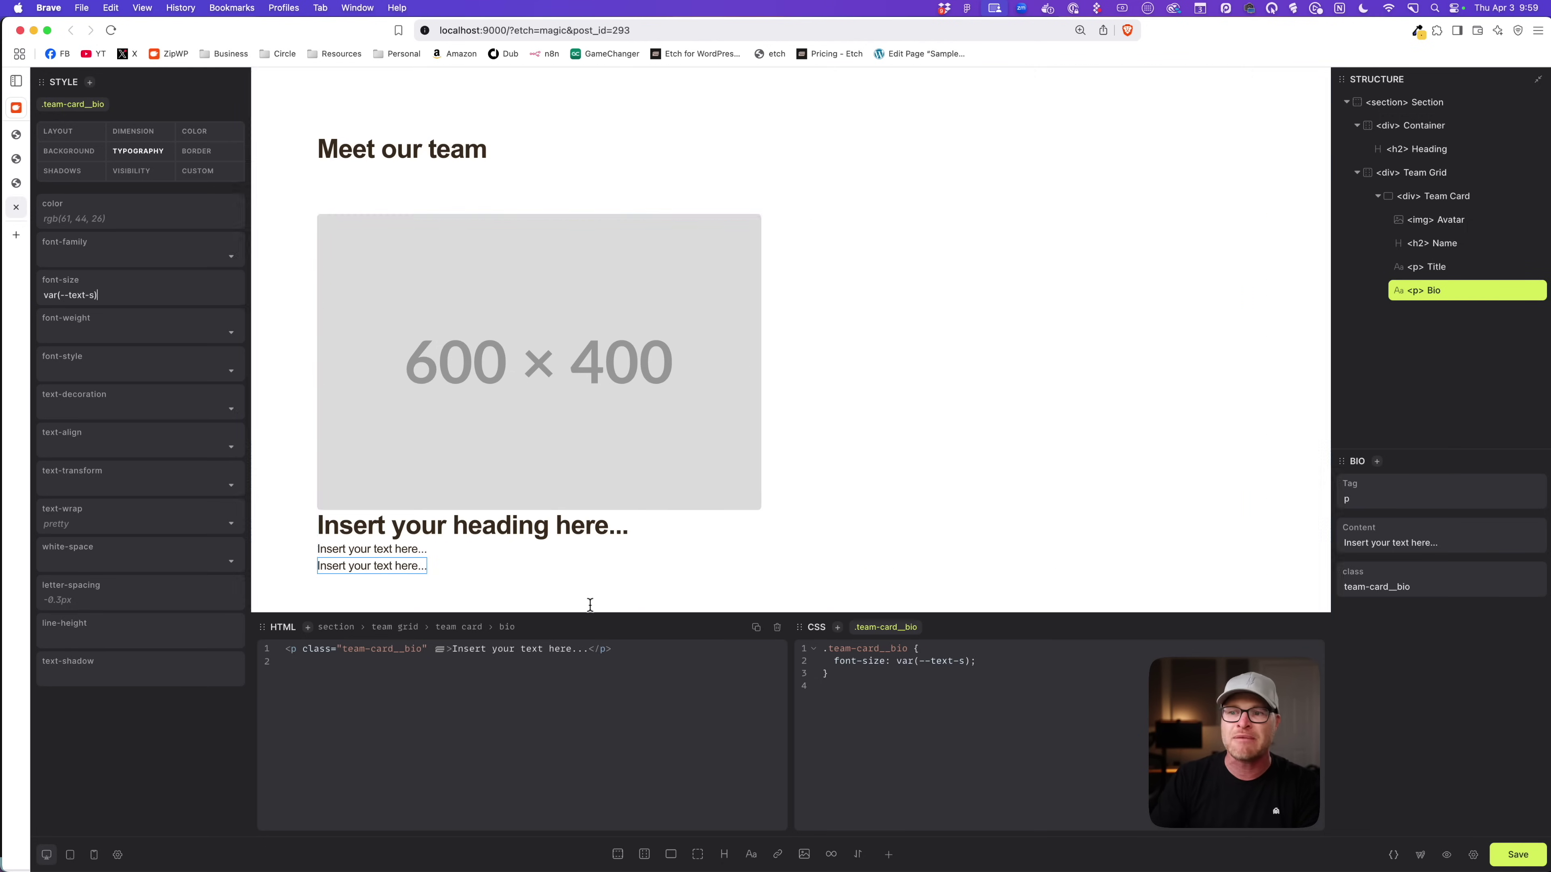
Make the Name heading an h3 with font size var(--h4).
click(450, 524)
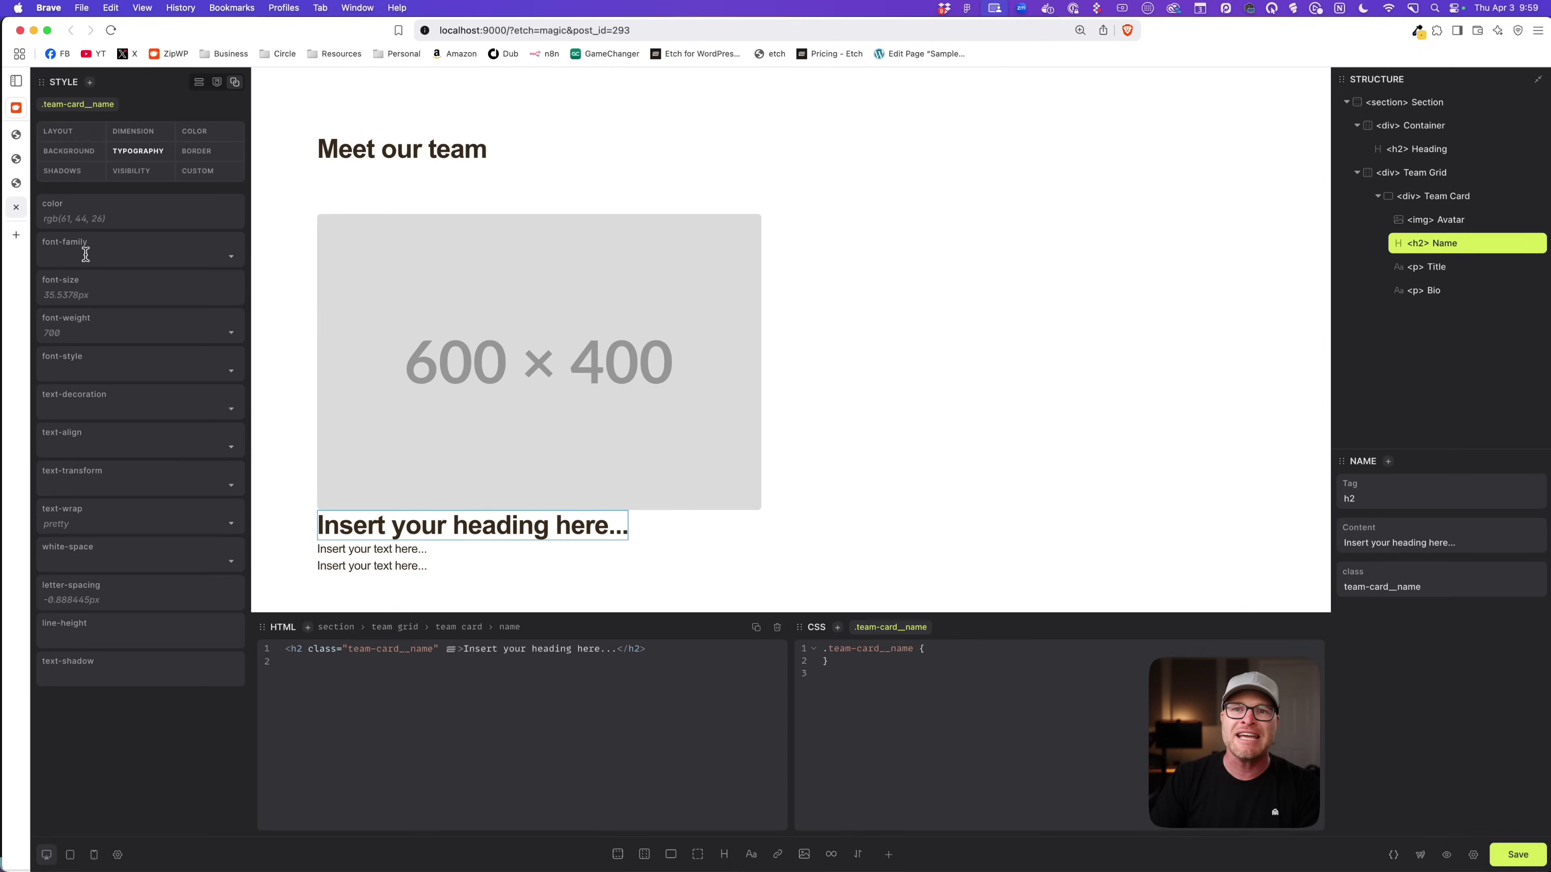
text(var(--h4))
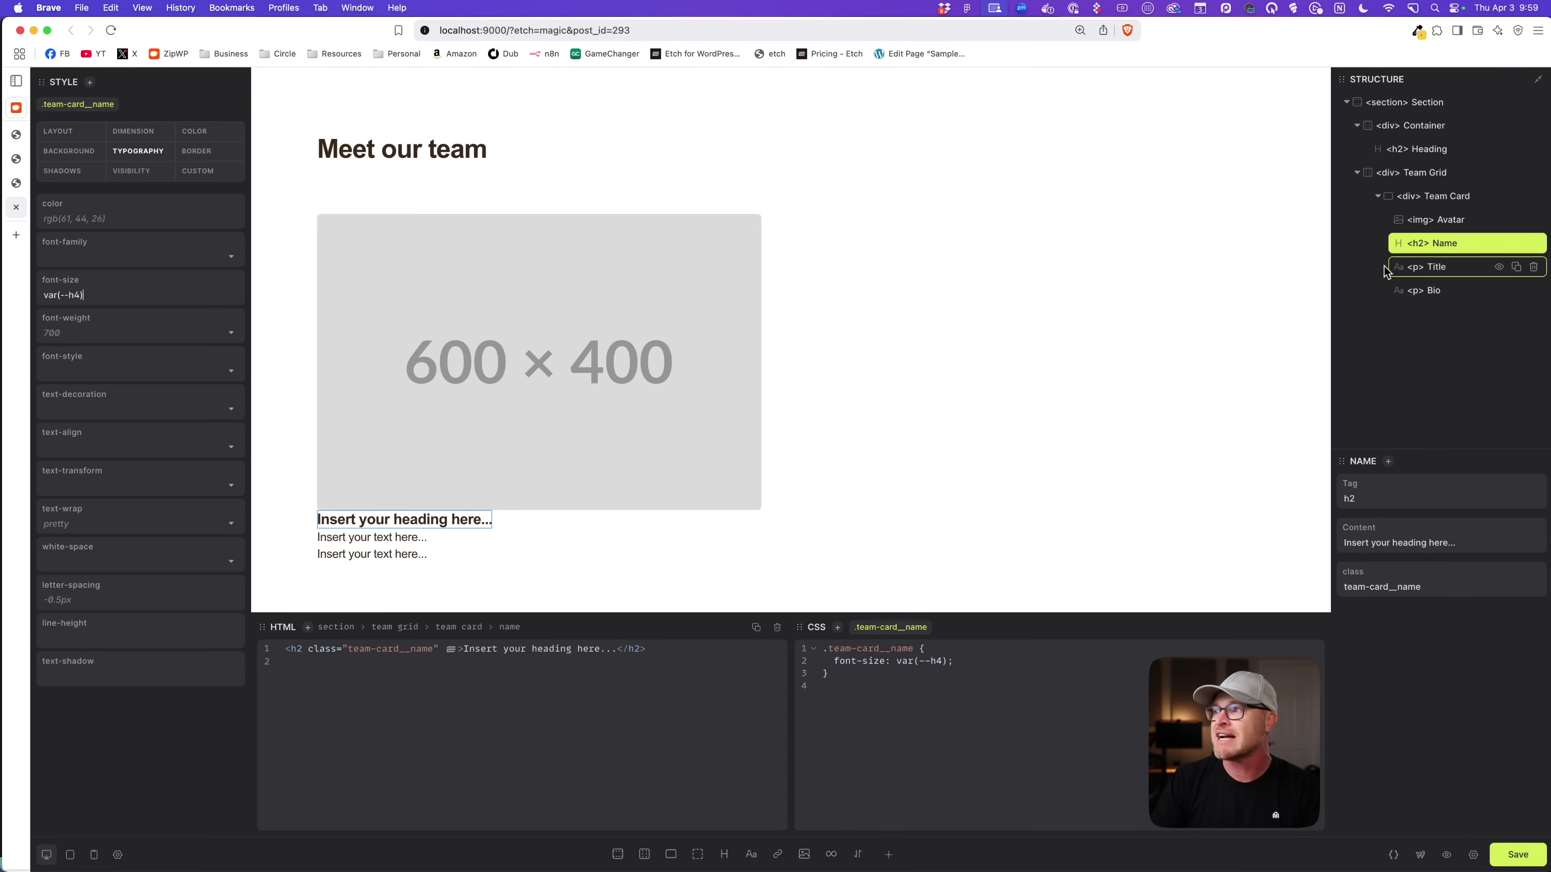
click(1419, 245)
text(h3)
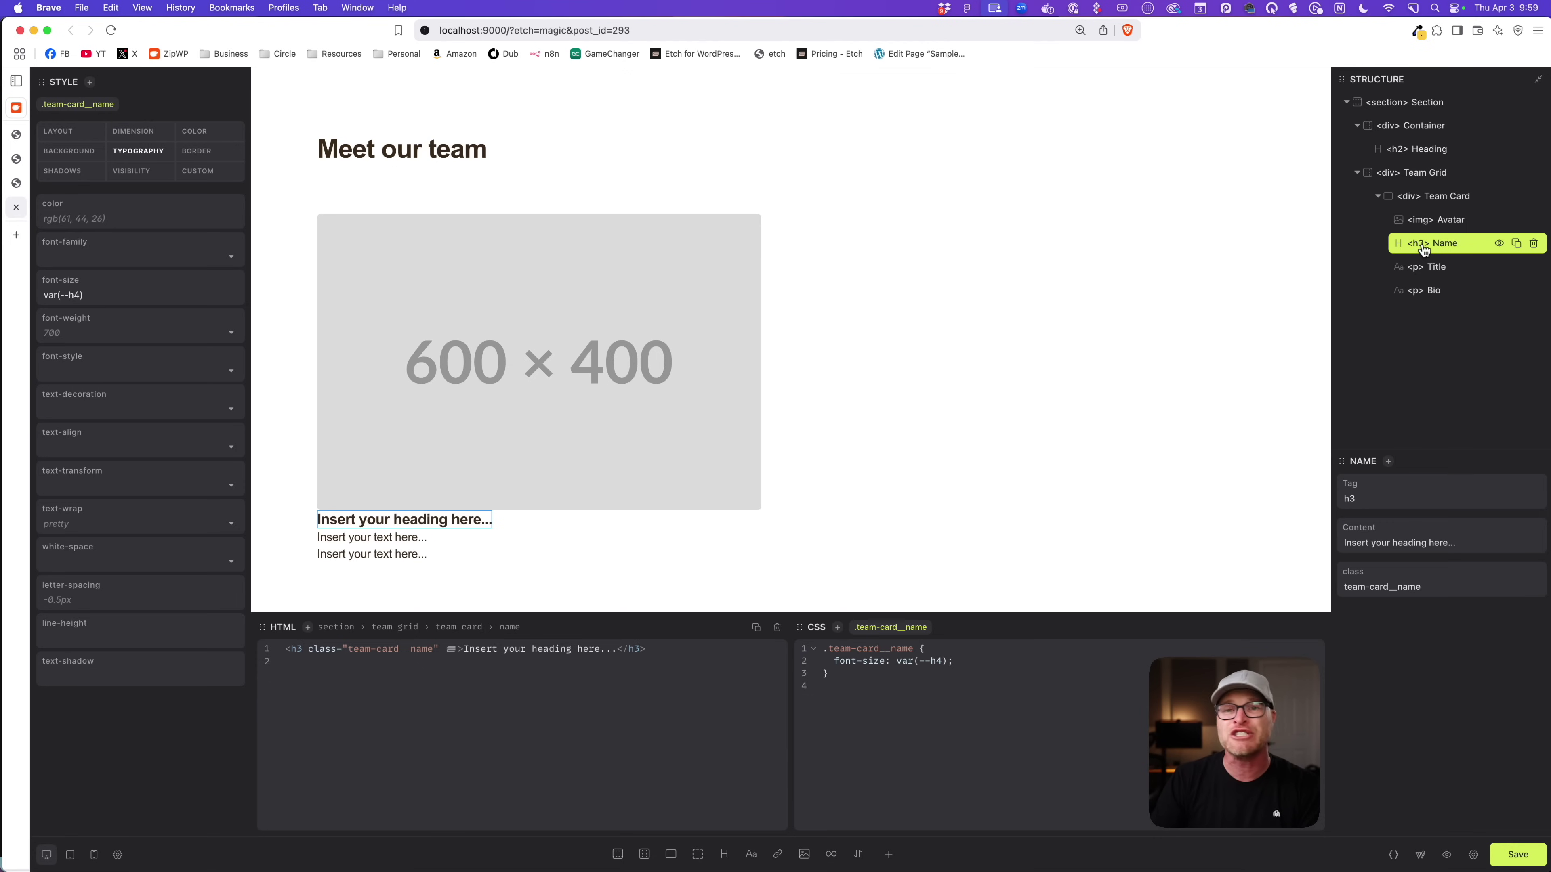
click(1451, 225)
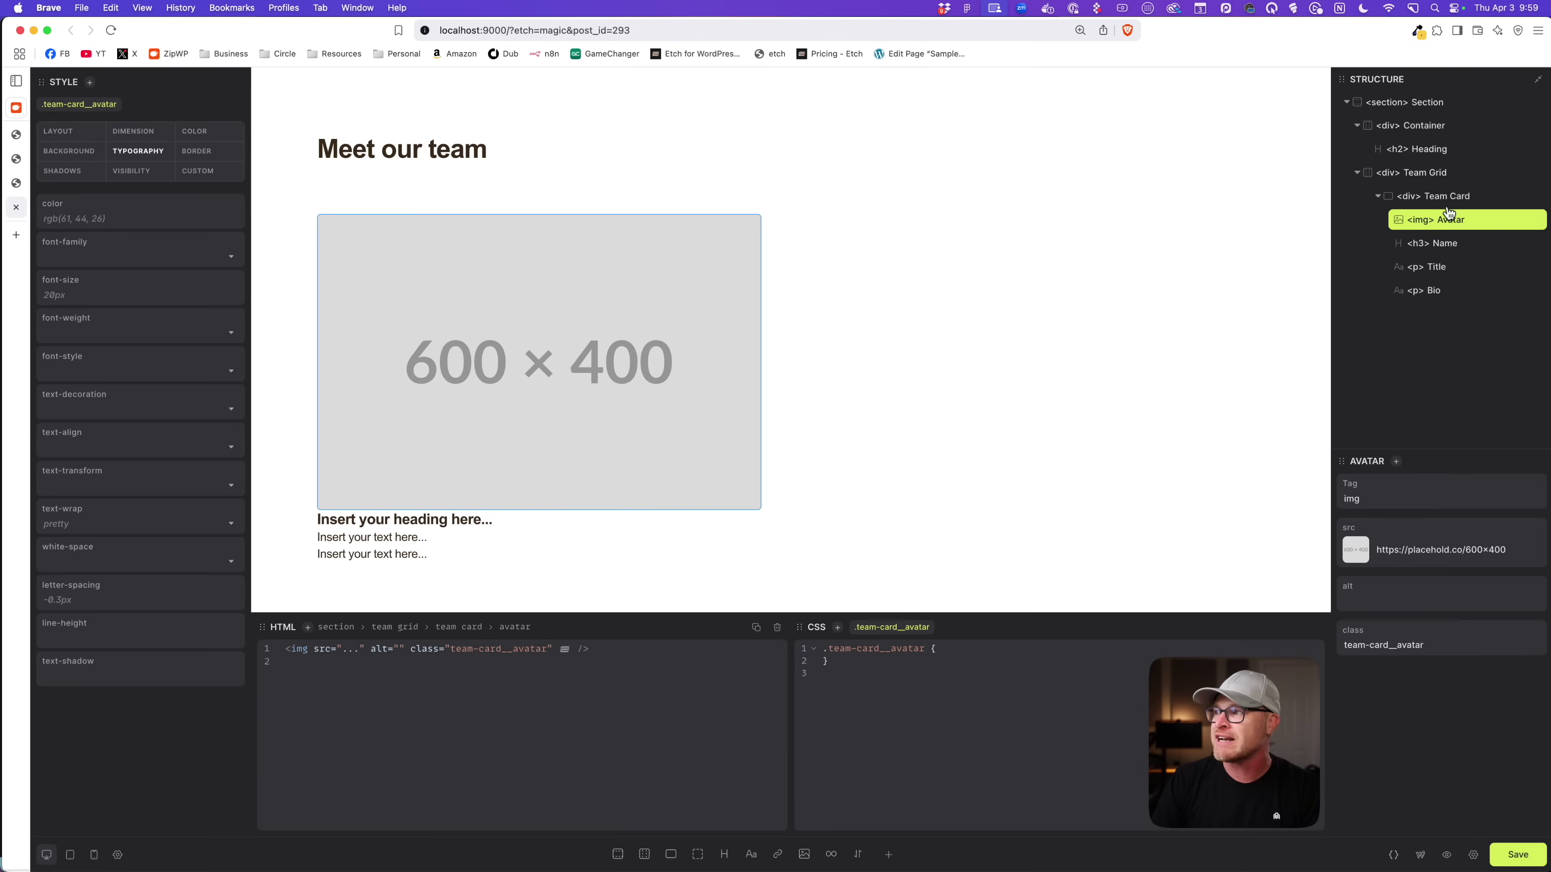
Give Team Card display flex, flex-direction column and gap var(--card-gap).
click(1448, 197)
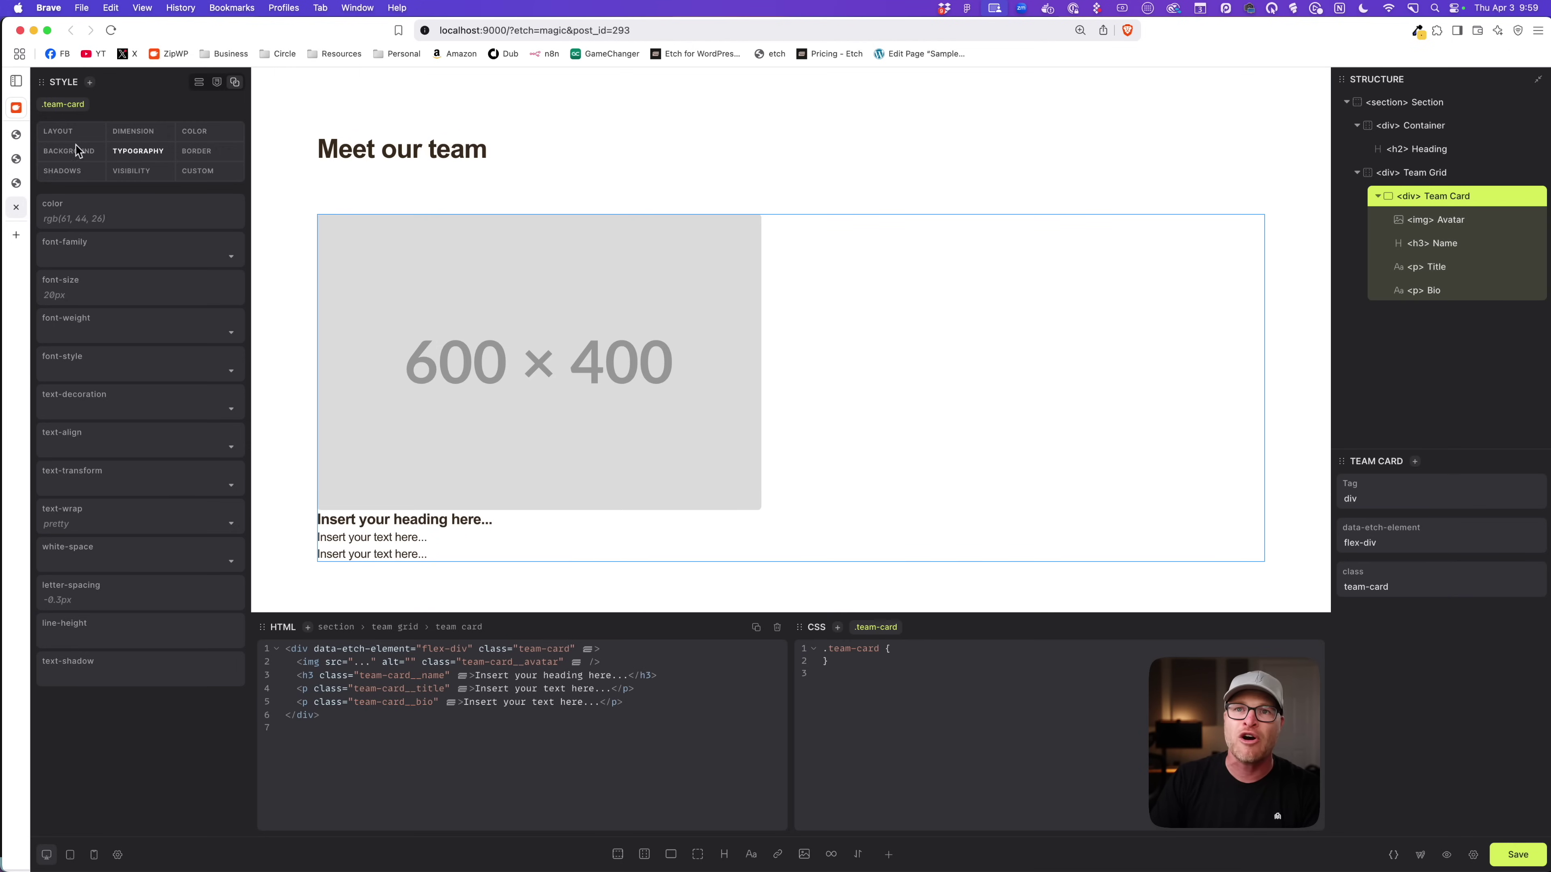
click(61, 130)
click(70, 218)
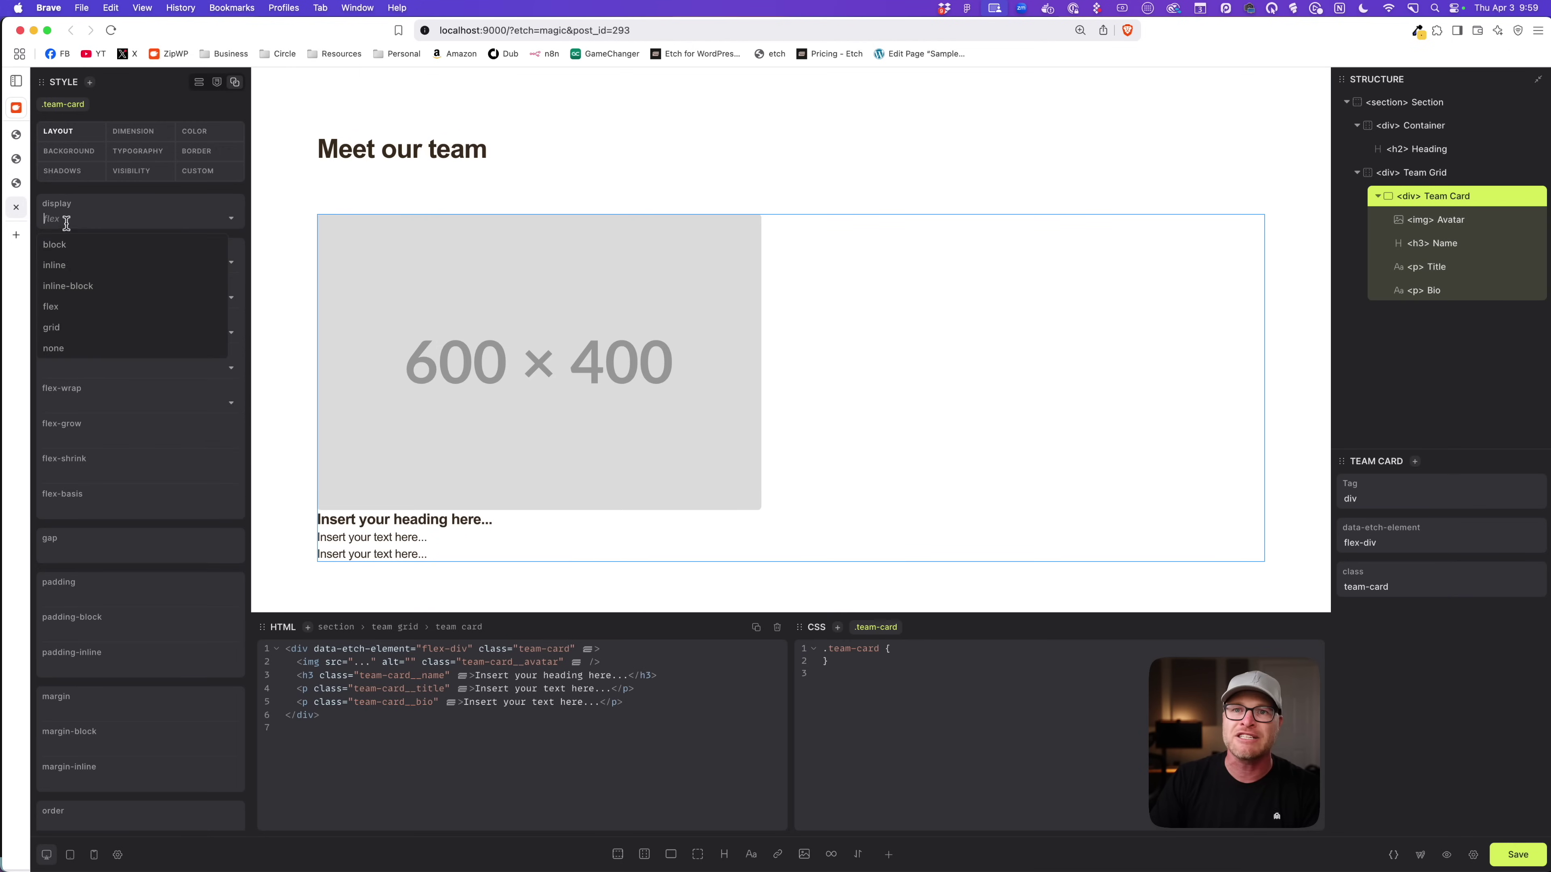
click(58, 306)
click(62, 258)
click(60, 340)
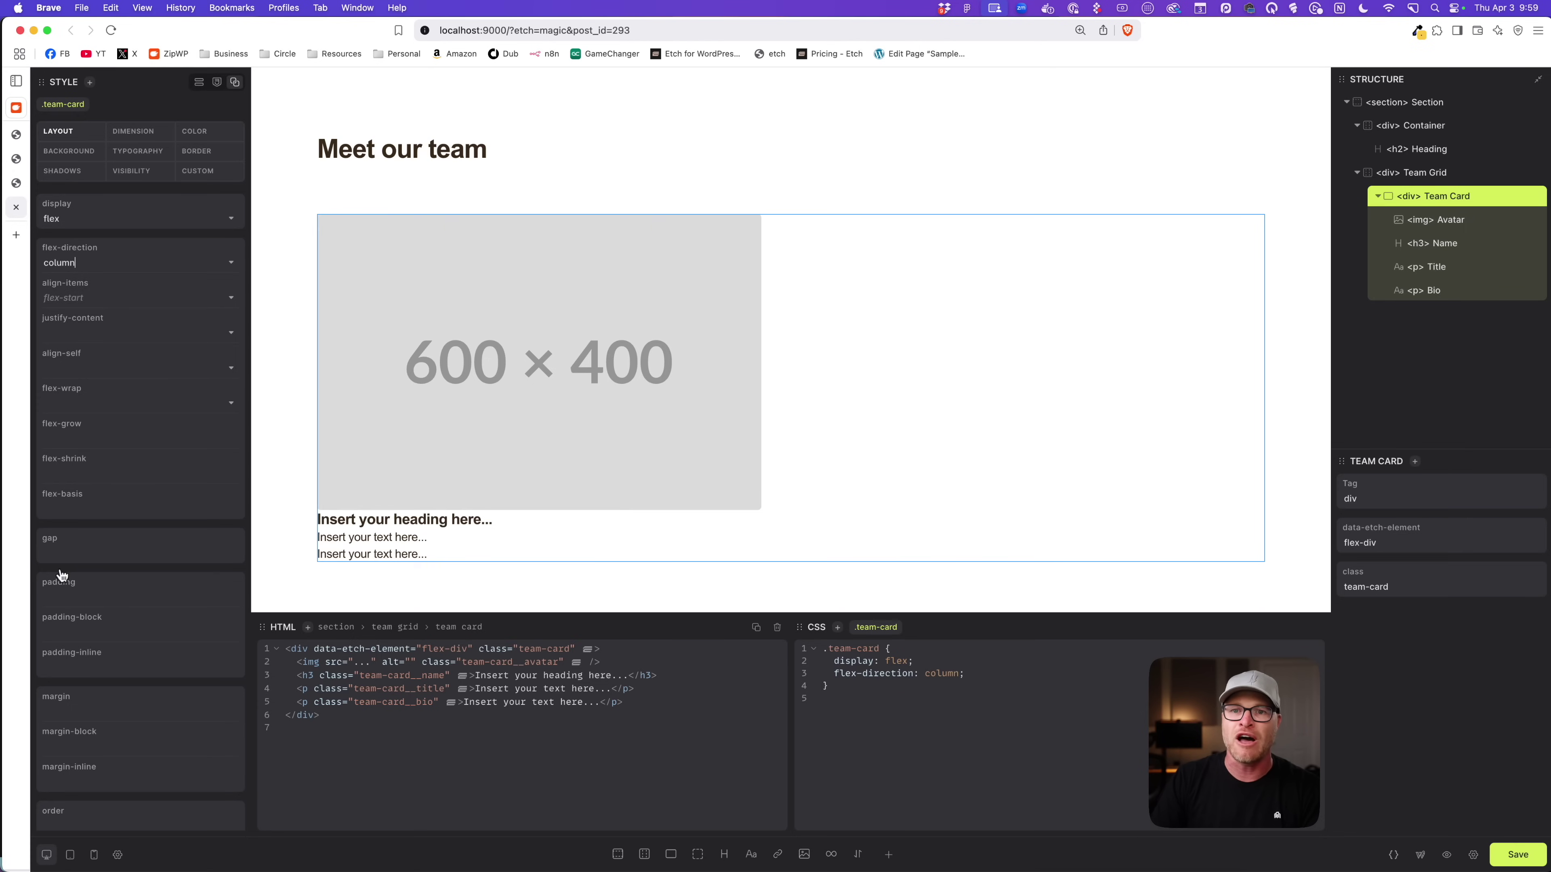
click(66, 559)
text(var(--card-gap))
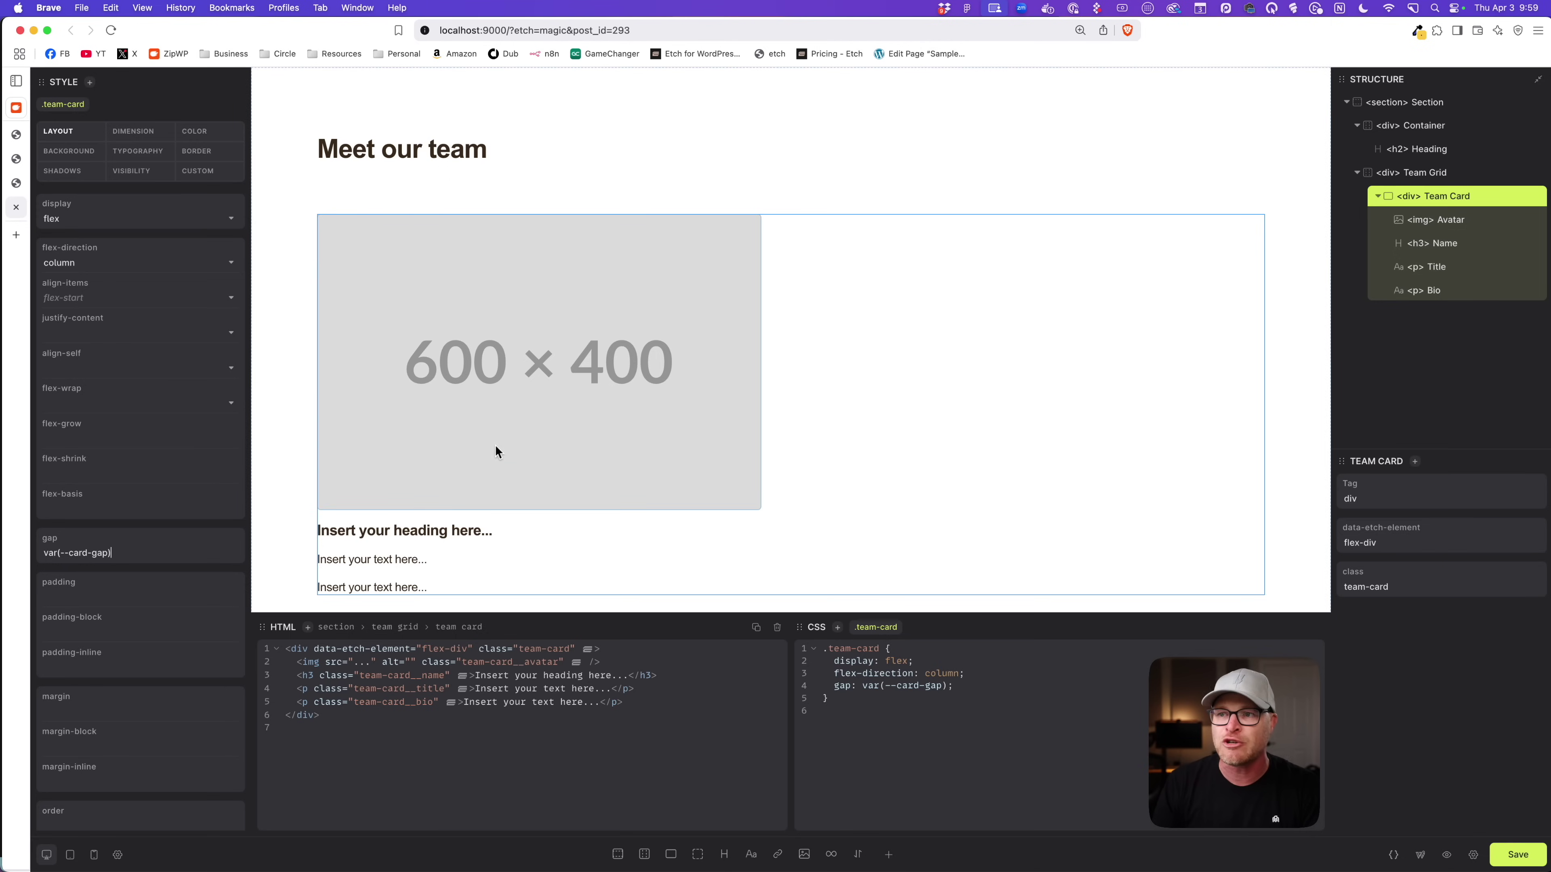
Replace the avatar image with a portrait photo from the media library.
click(558, 339)
click(1344, 552)
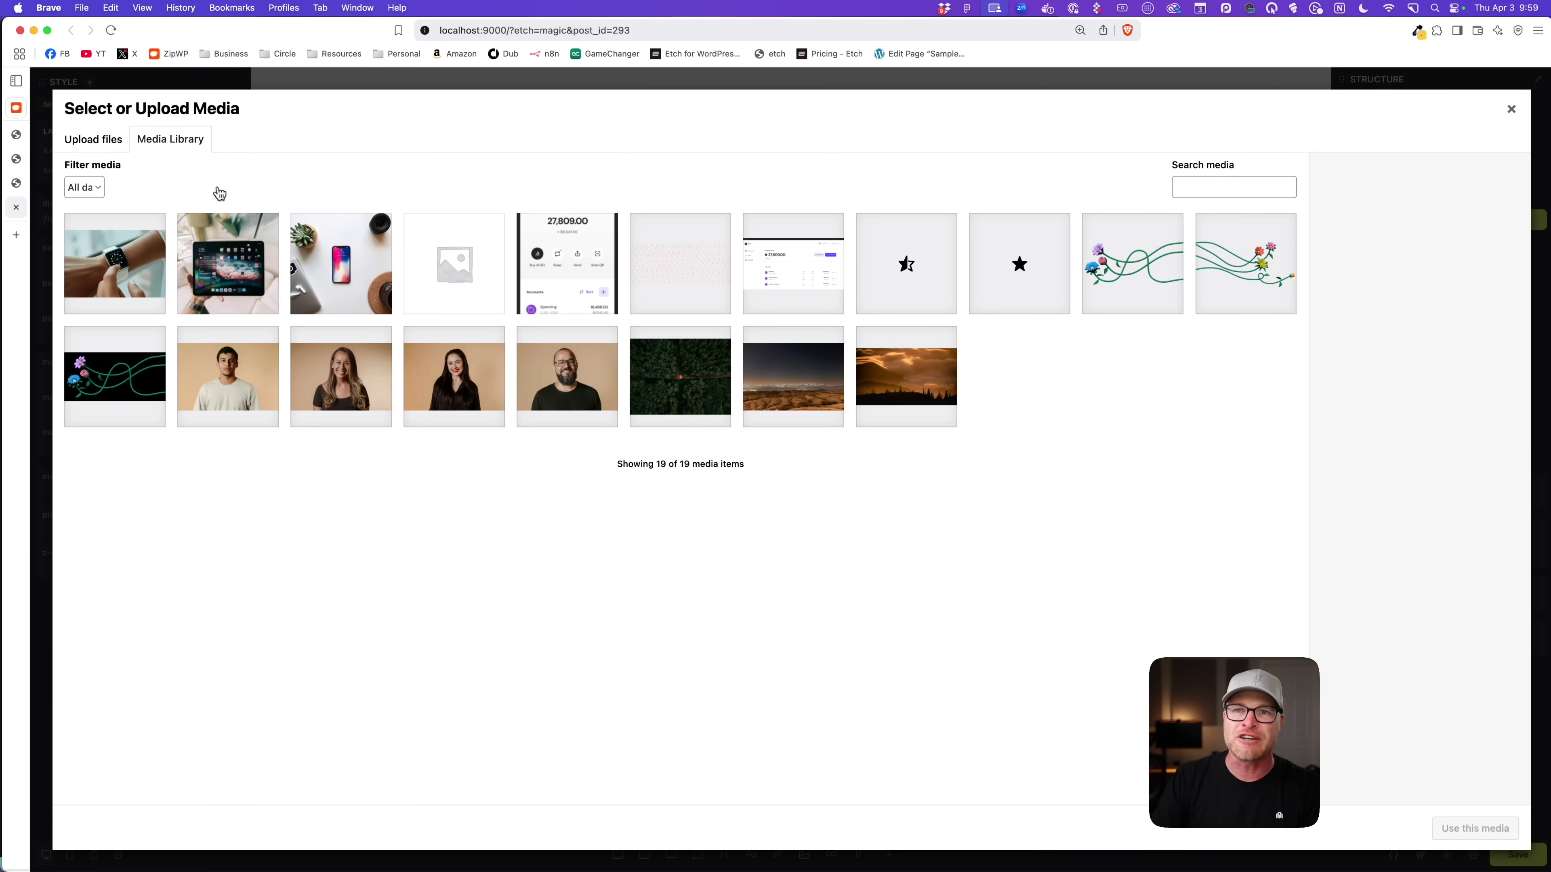
click(260, 386)
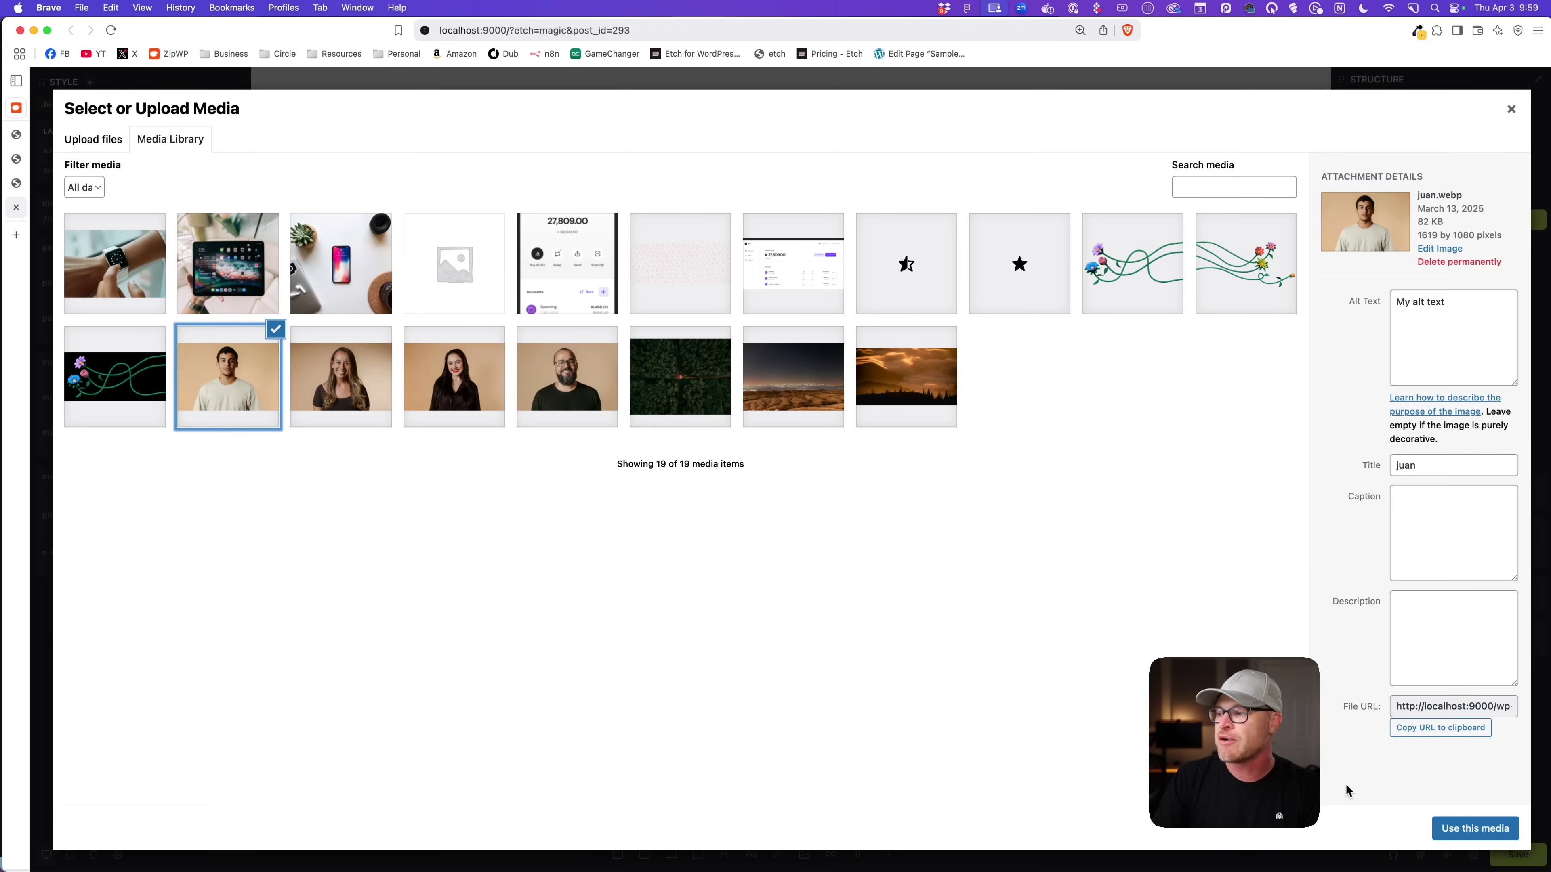
click(1476, 828)
scroll(1014, 392, down, 5)
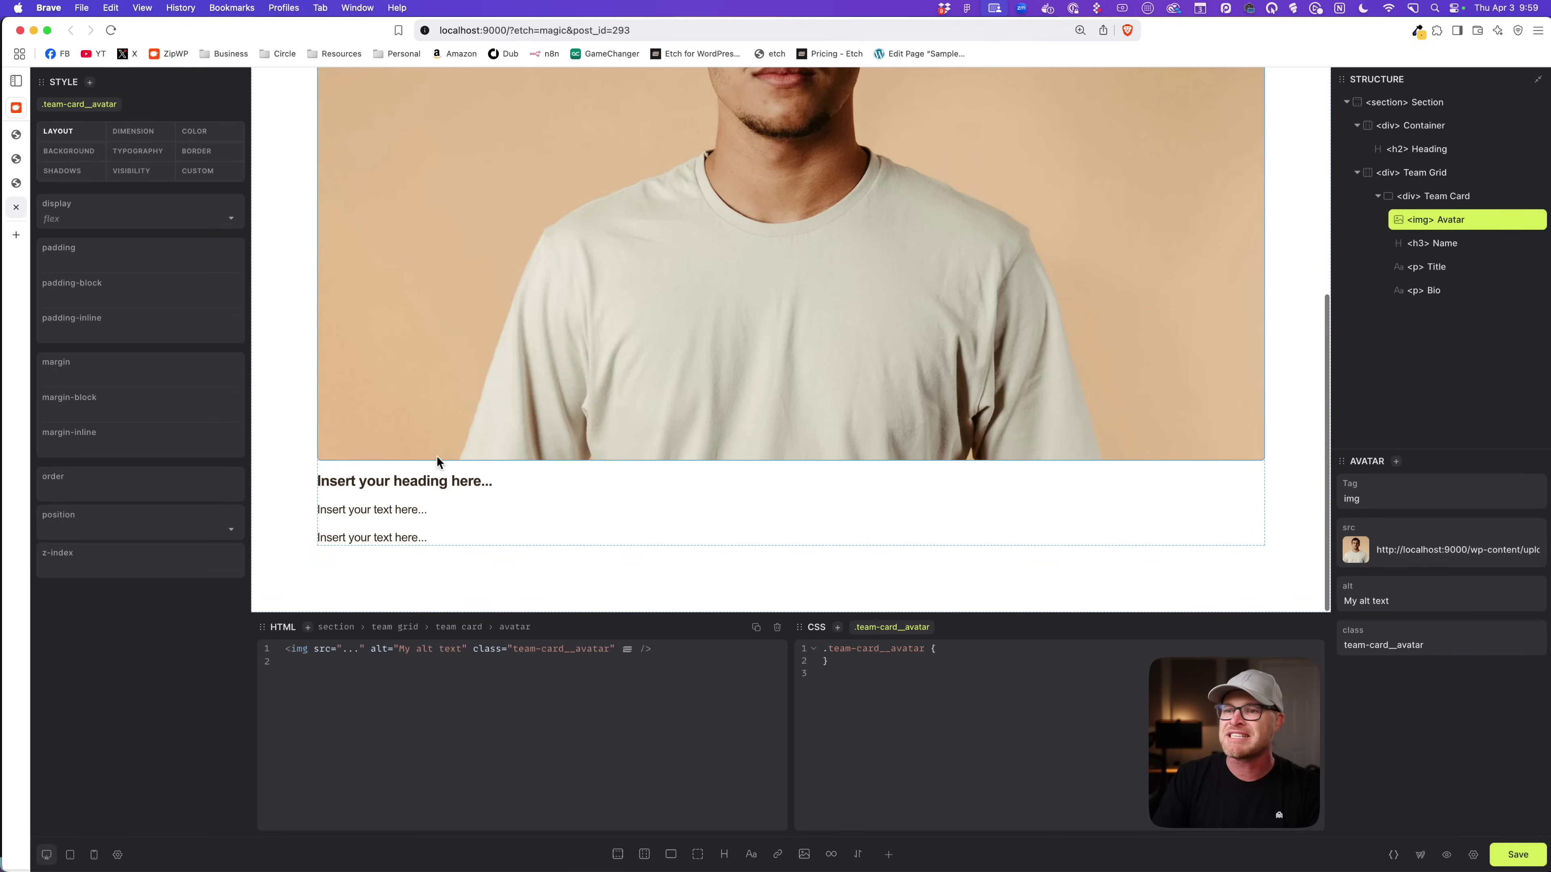
Change the card's heading and paragraphs to Person's Name, Title and Bio.
click(442, 495)
double_click(438, 481)
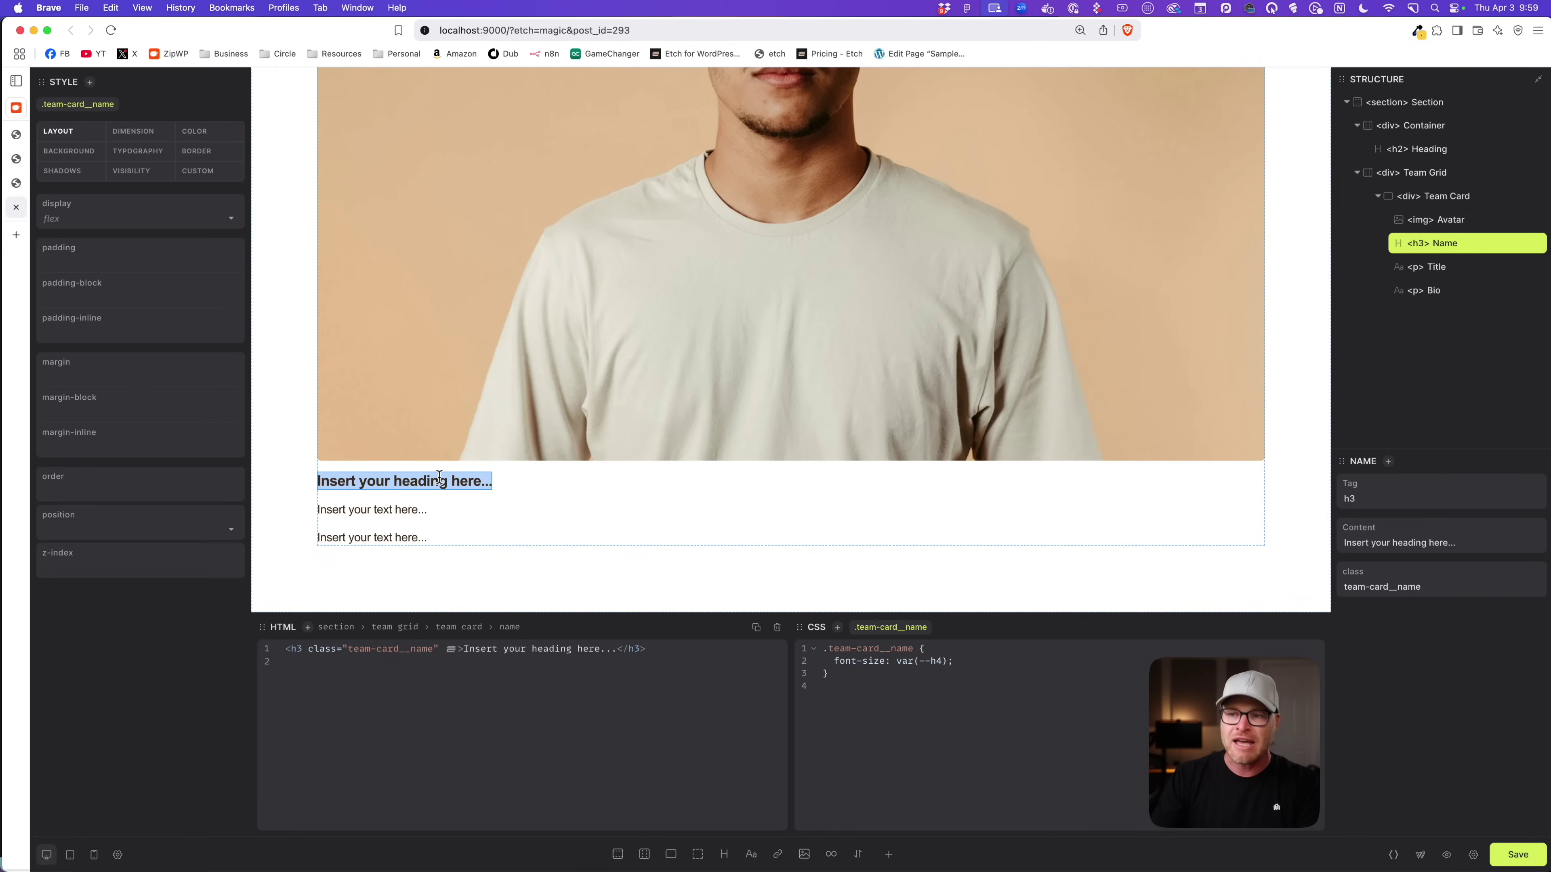
text(Person's Name)
click(391, 509)
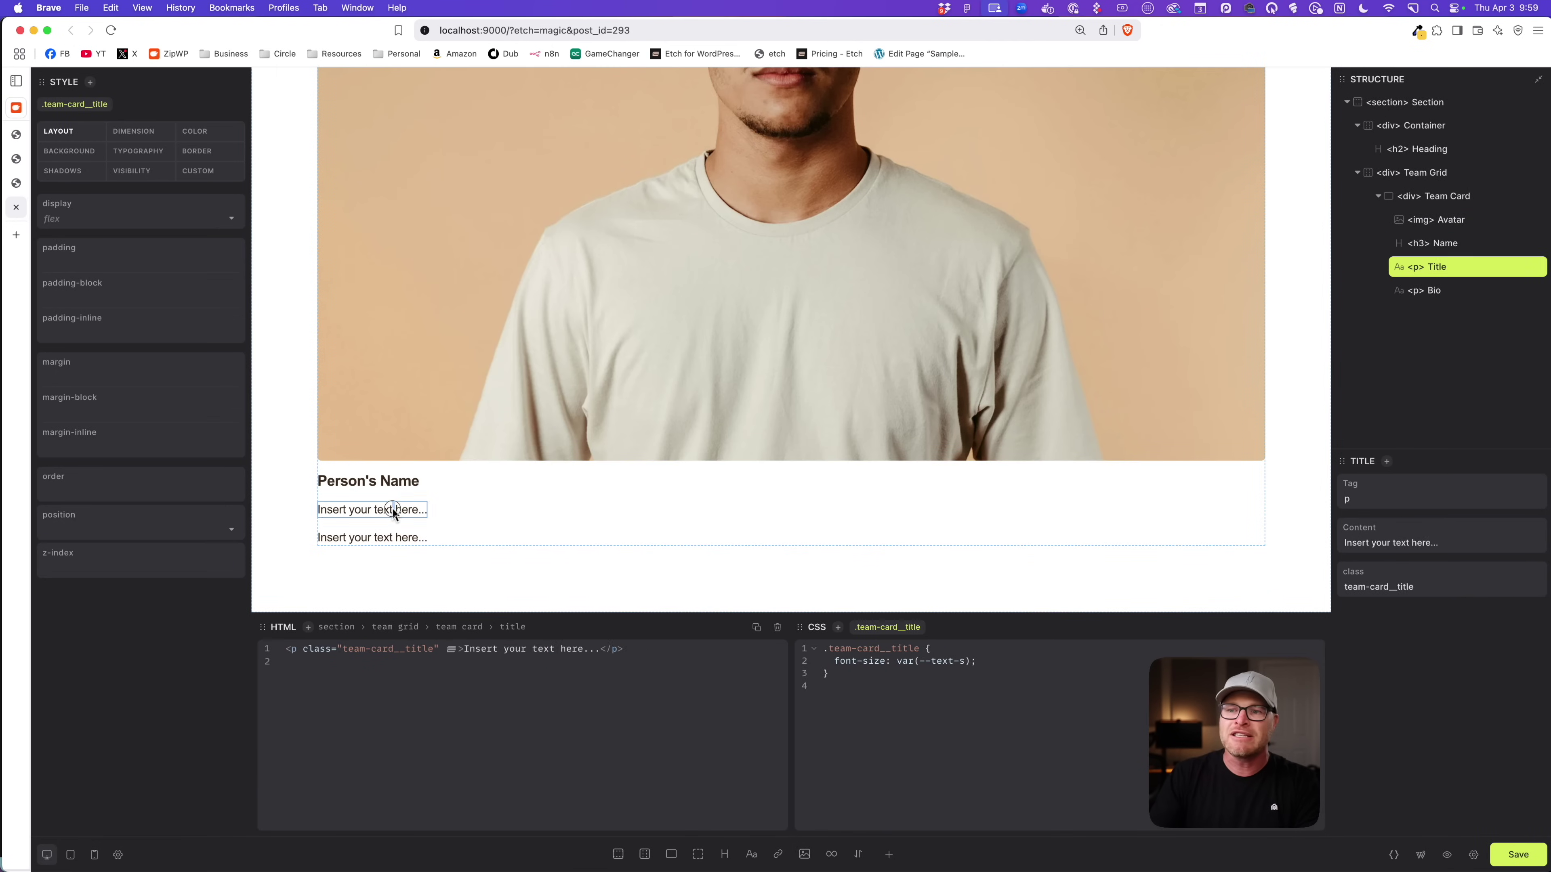
double_click(392, 510)
text(Title)
double_click(399, 537)
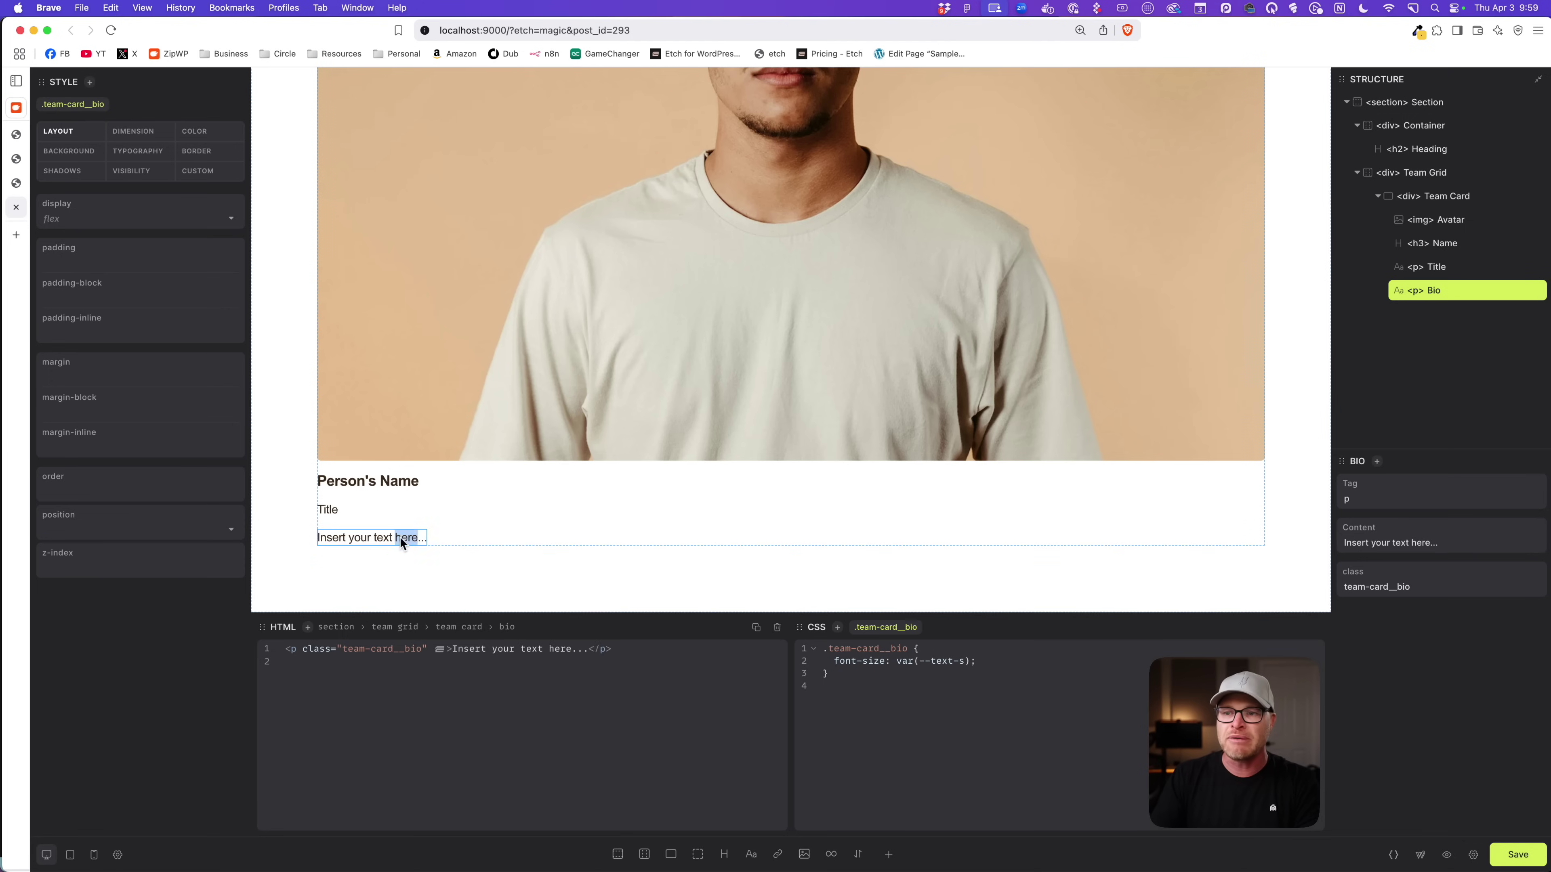
triple_click(400, 537)
text(Bio)
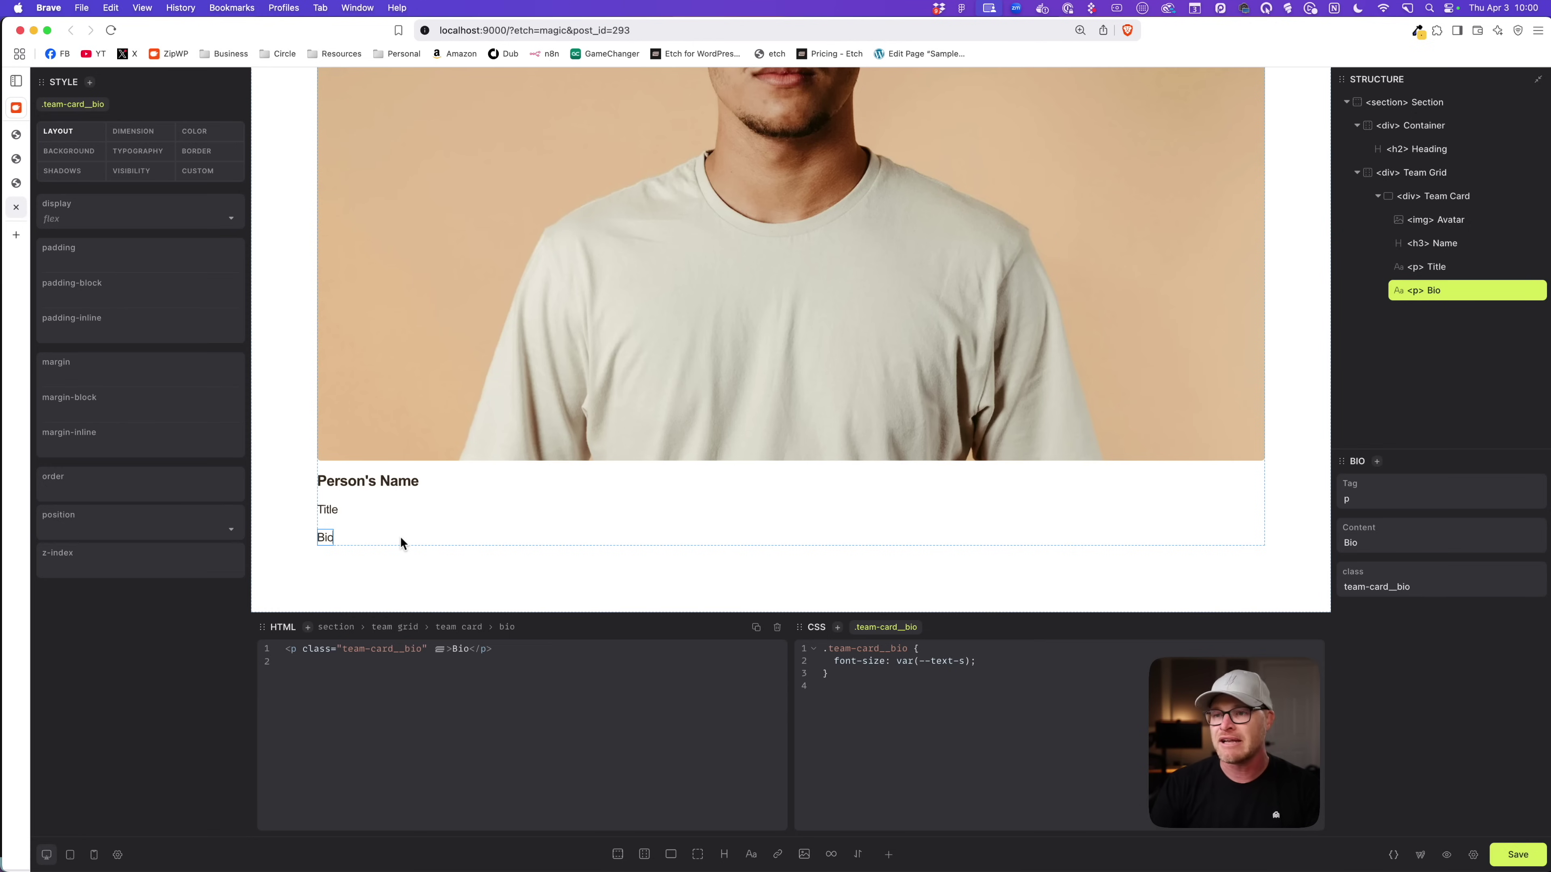
Add a .team-grid class to the Team Grid div.
click(1439, 184)
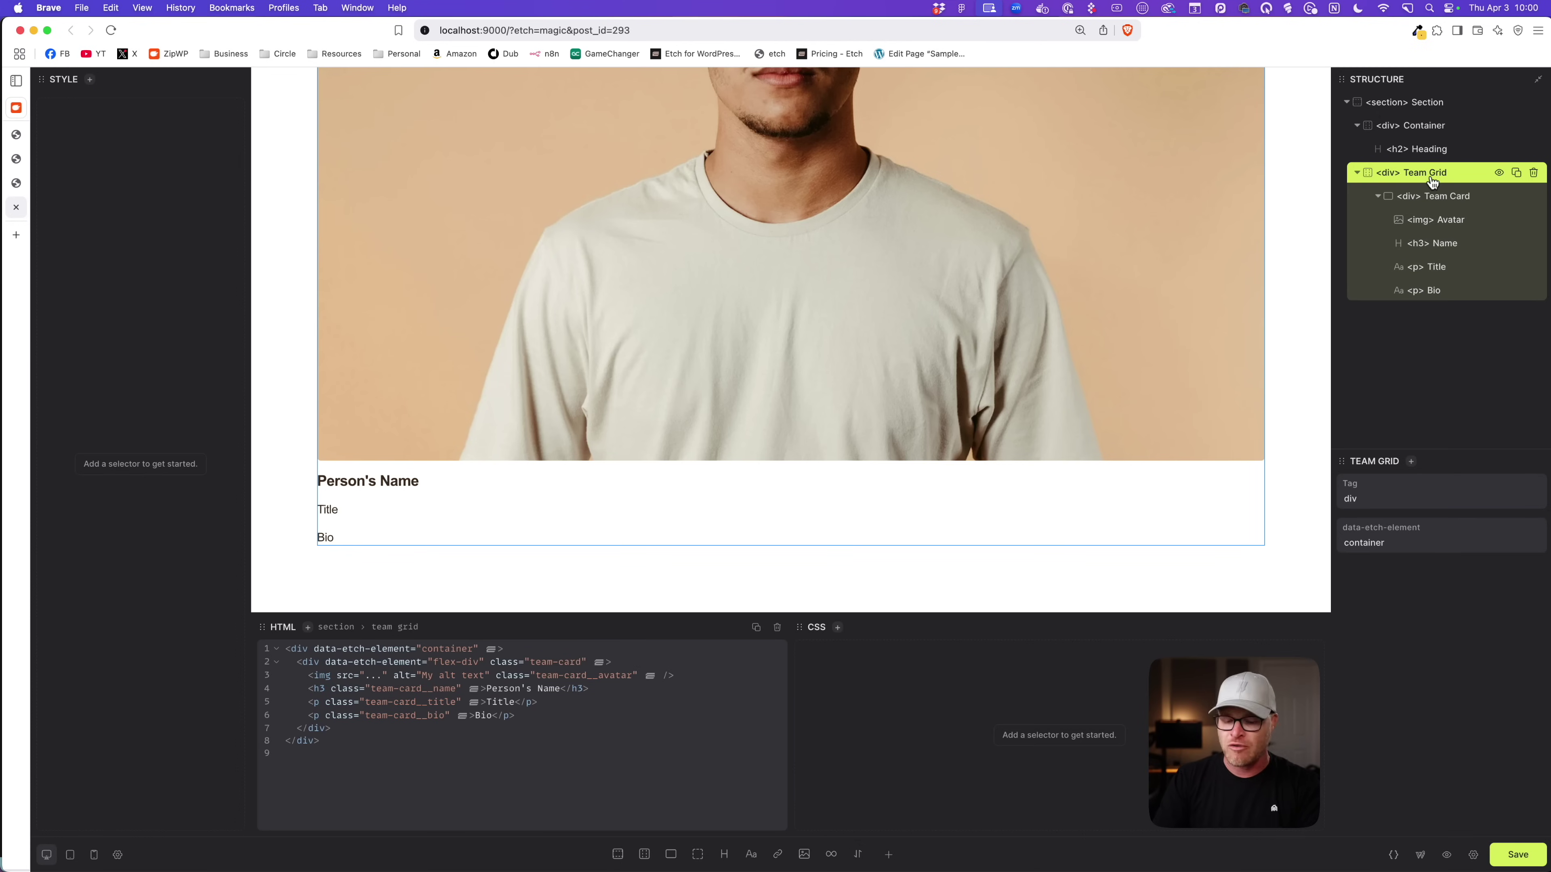
key(super+Return)
text(.team-c)
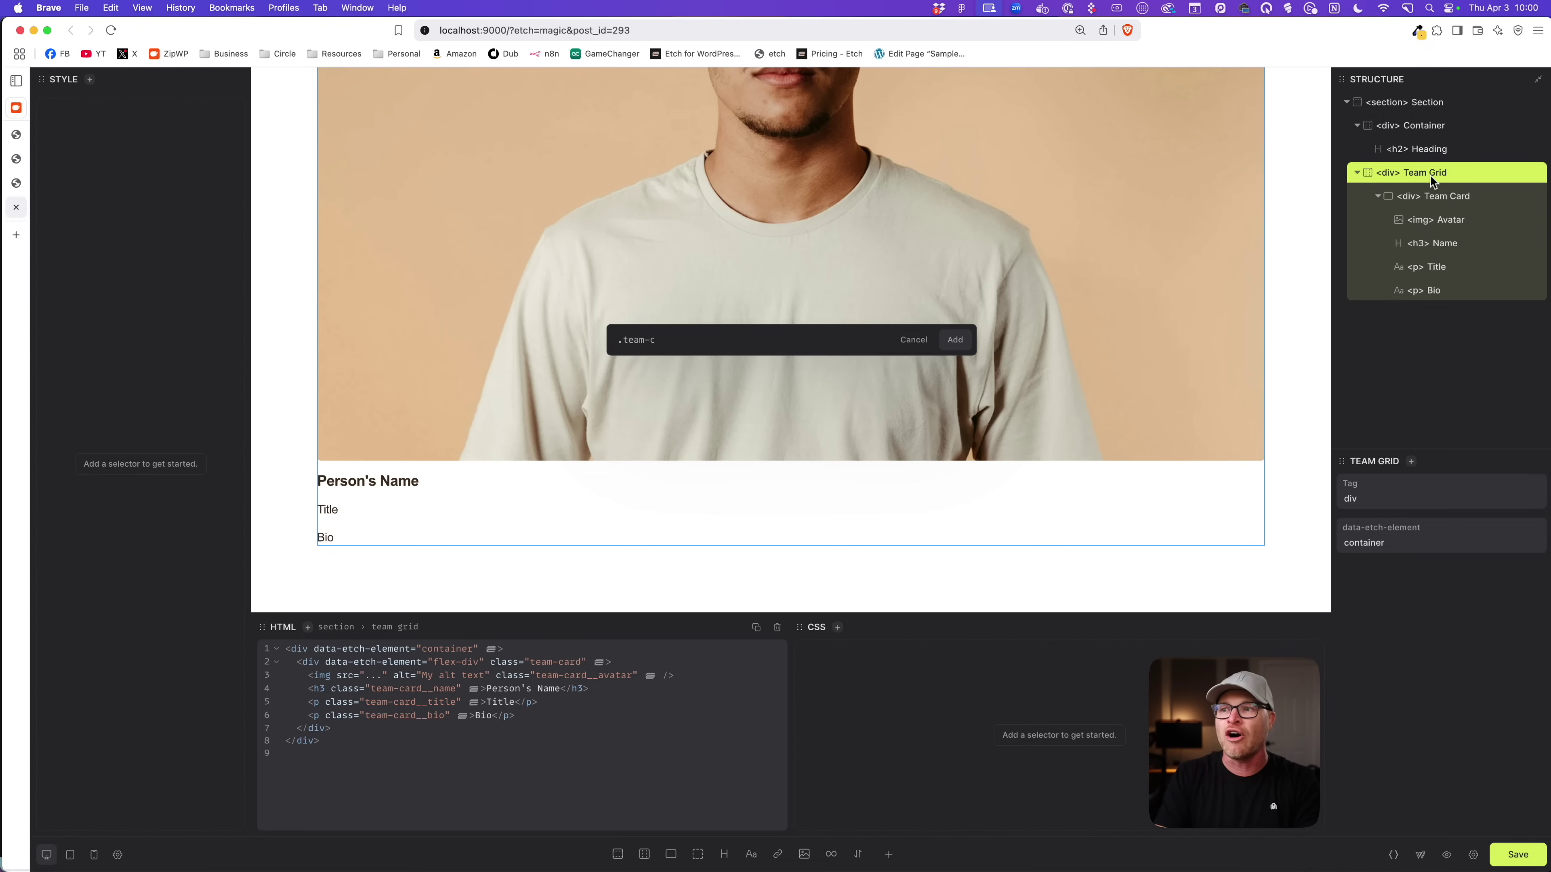
key(BackSpace)
text(grid)
key(Return)
Set team-grid to display grid with columns var(--grid-auto-4) and rows 1fr.
click(61, 220)
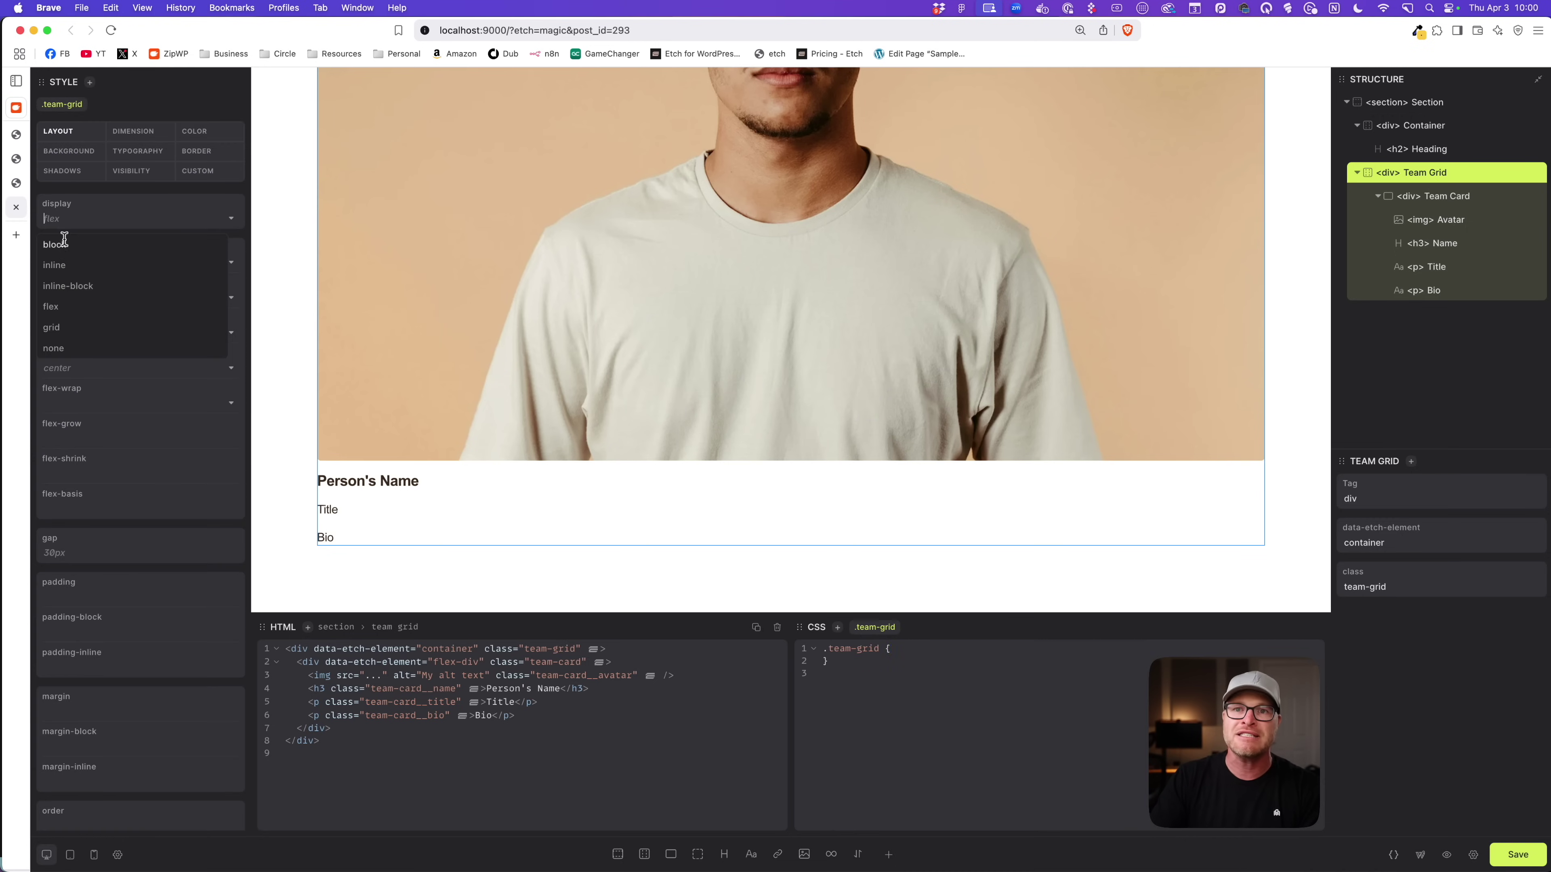
click(56, 325)
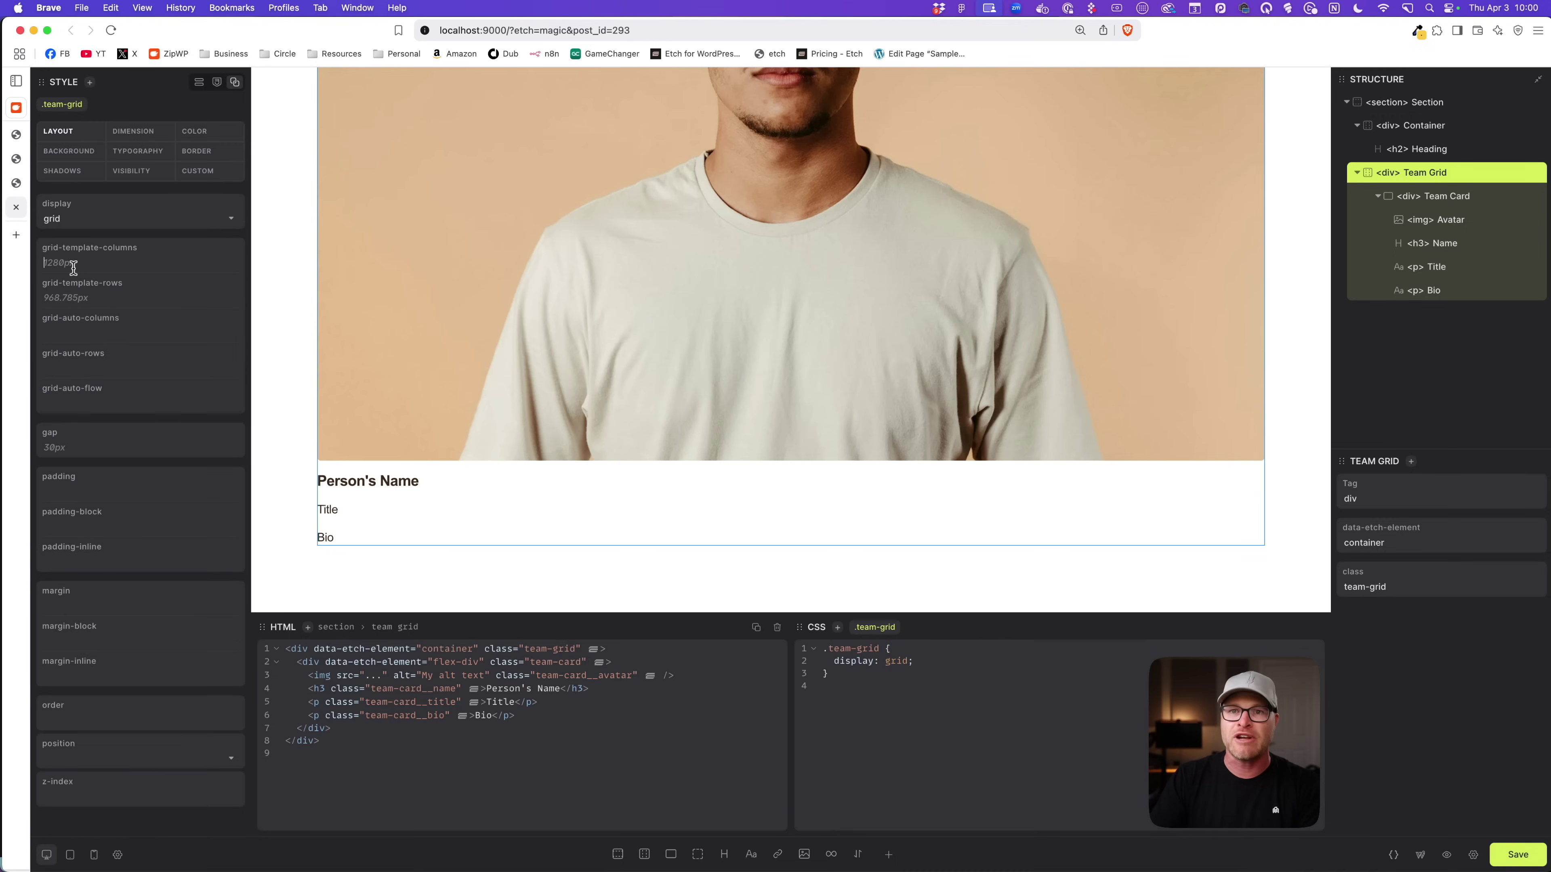
text(--grid-auto0-4)
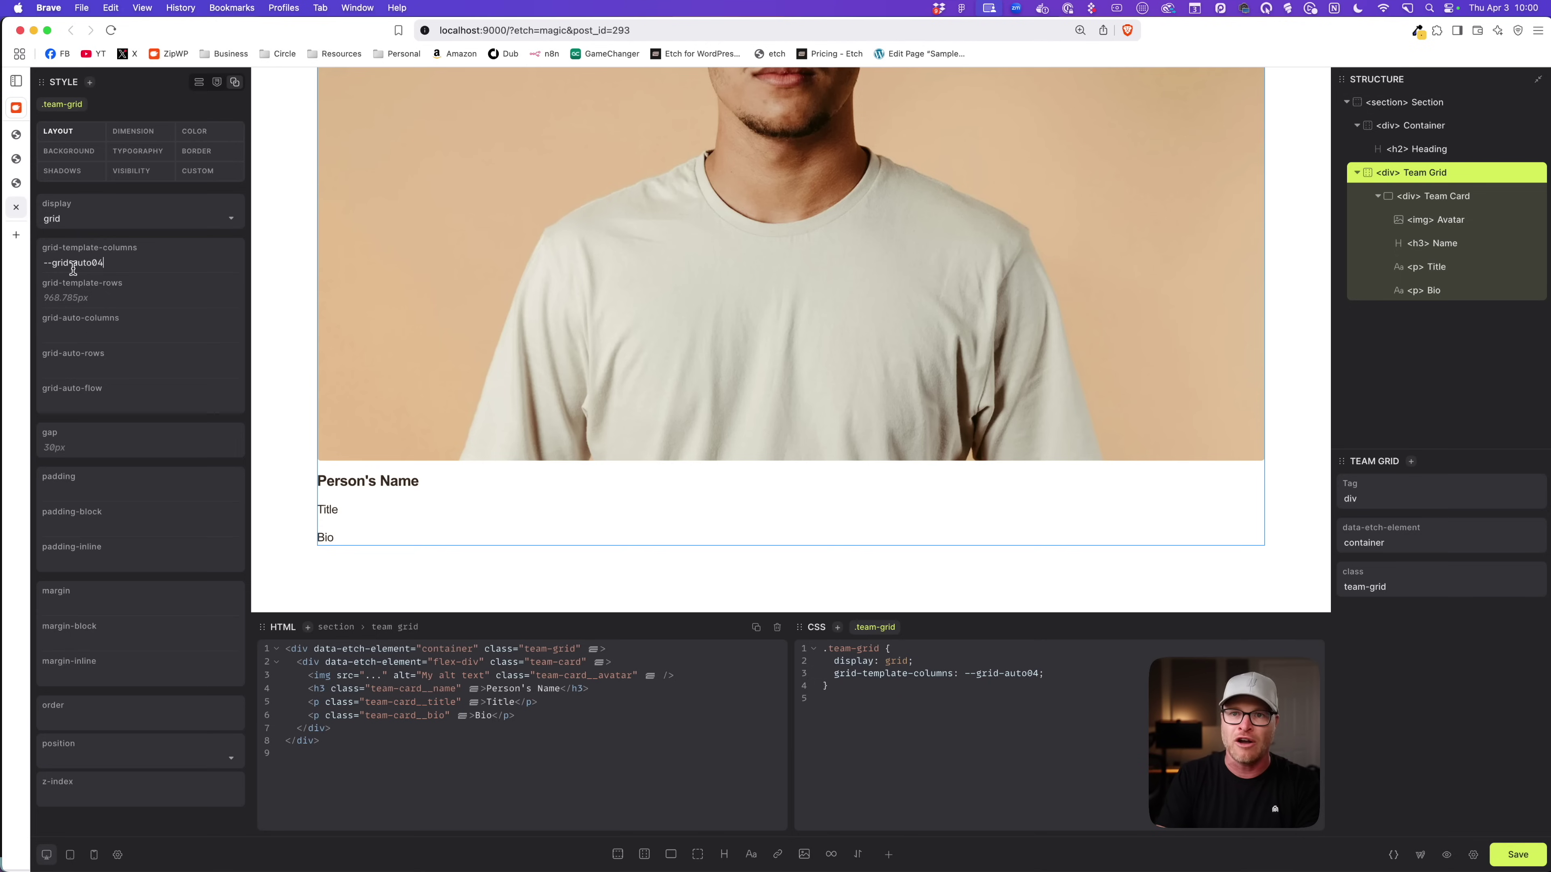
key(BackSpace)
key(BackSpace)
text(-4)
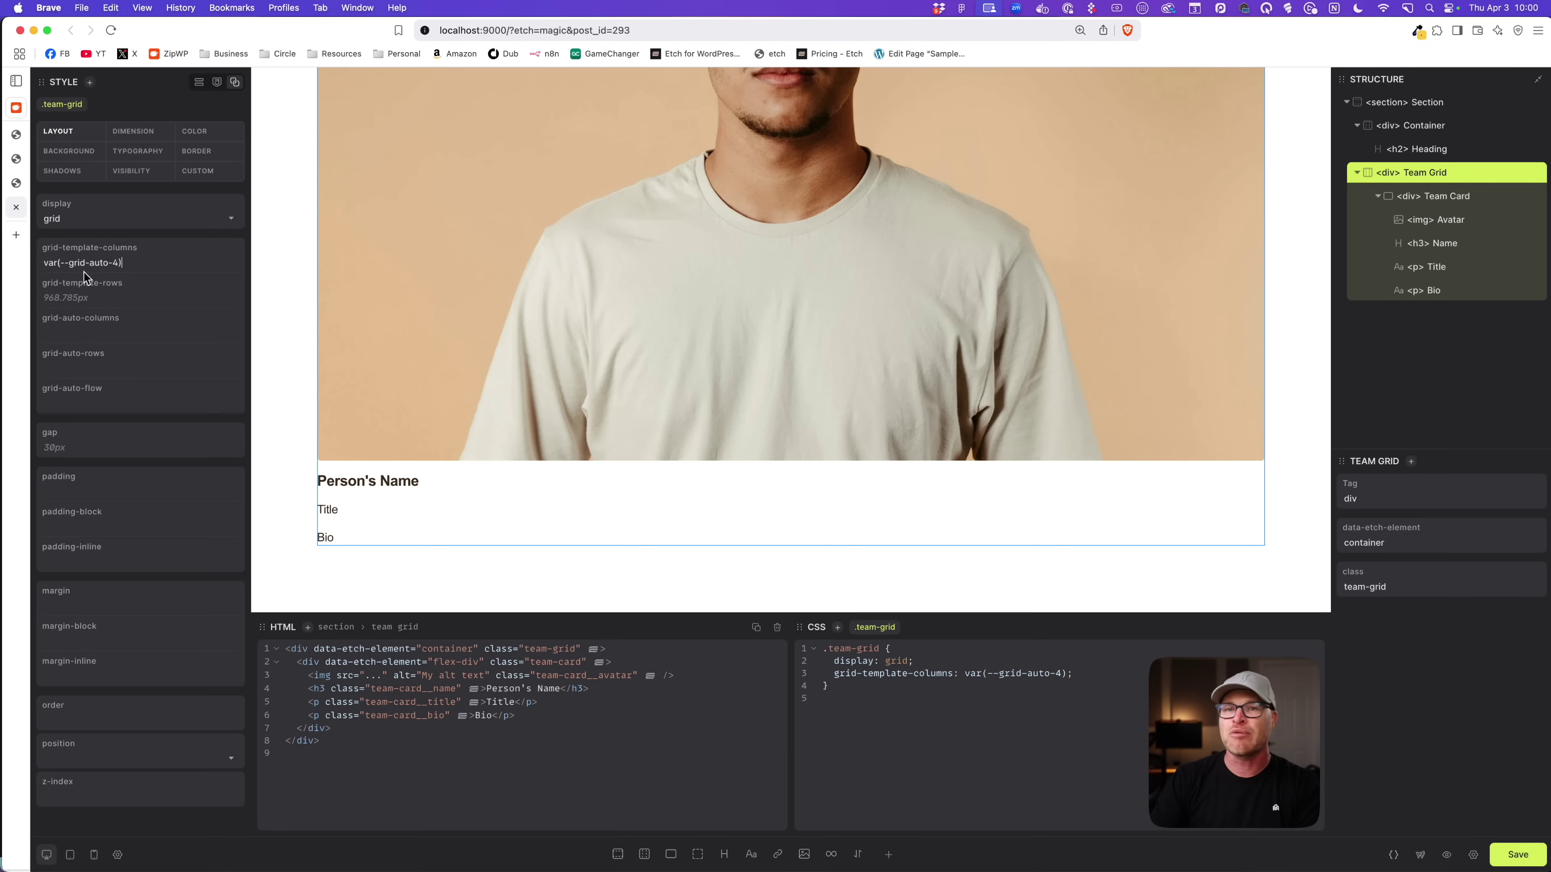
click(86, 299)
text(1fr)
scroll(1105, 329, down, 5)
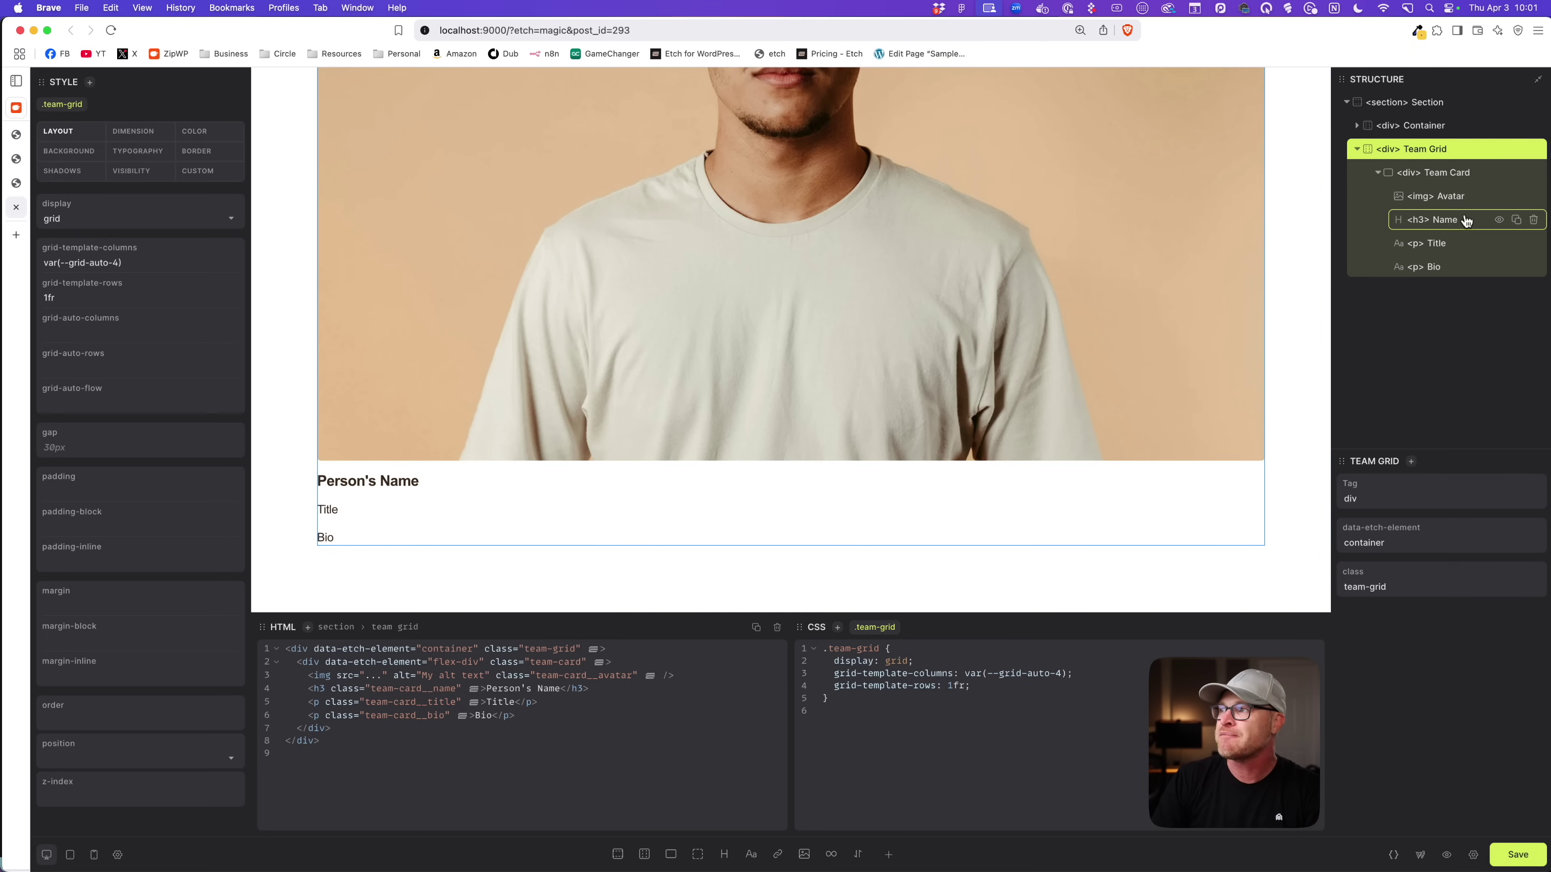
scroll(919, 250, up, 2)
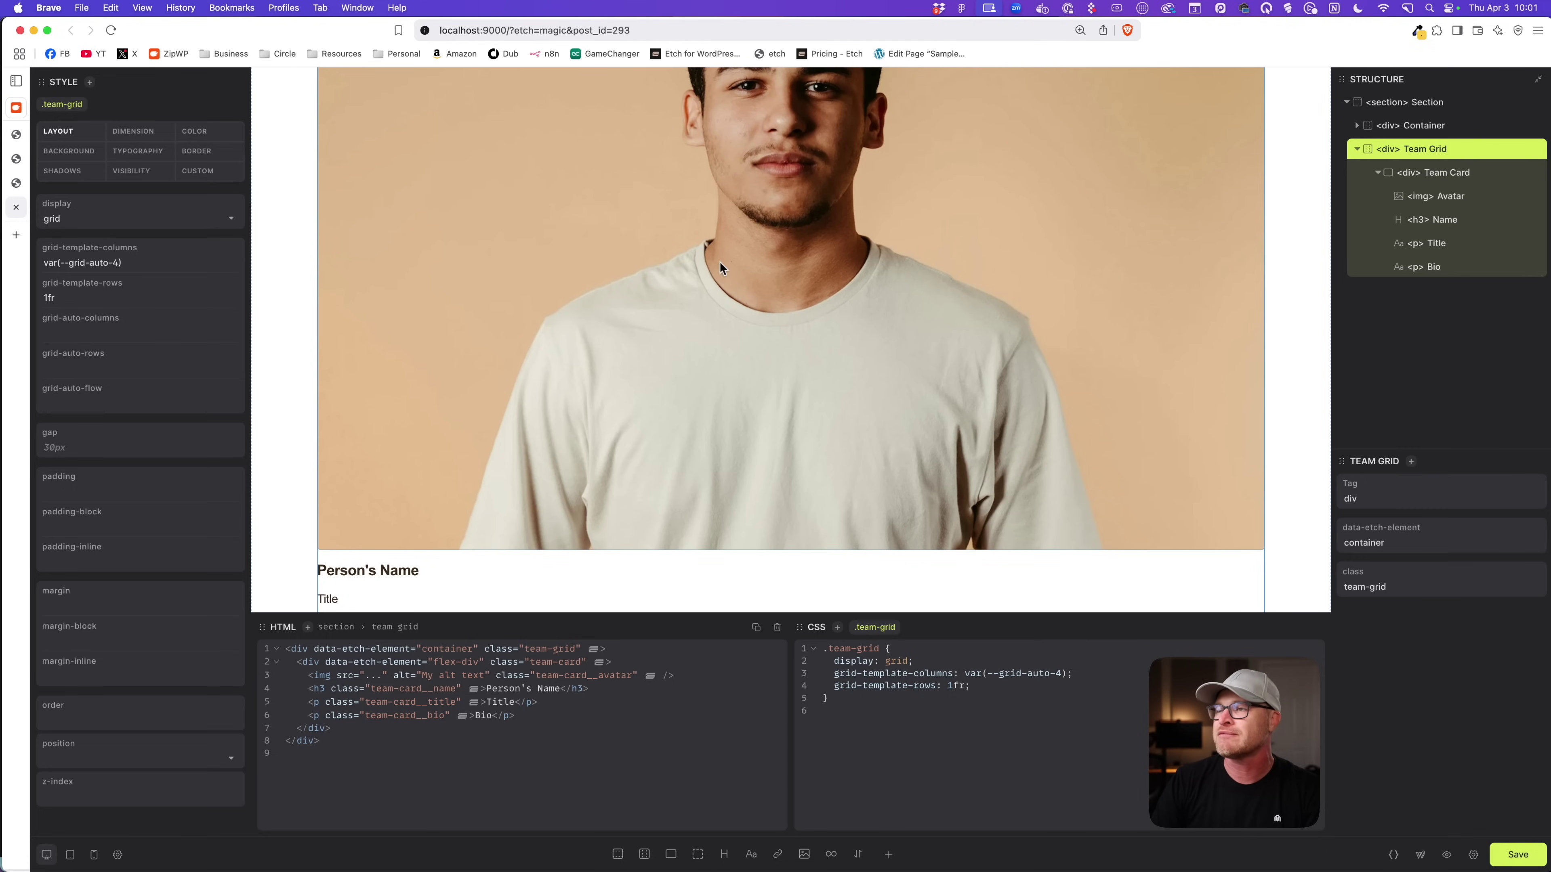
Select Team Card, then collapse and re-expand its child layers.
click(1456, 173)
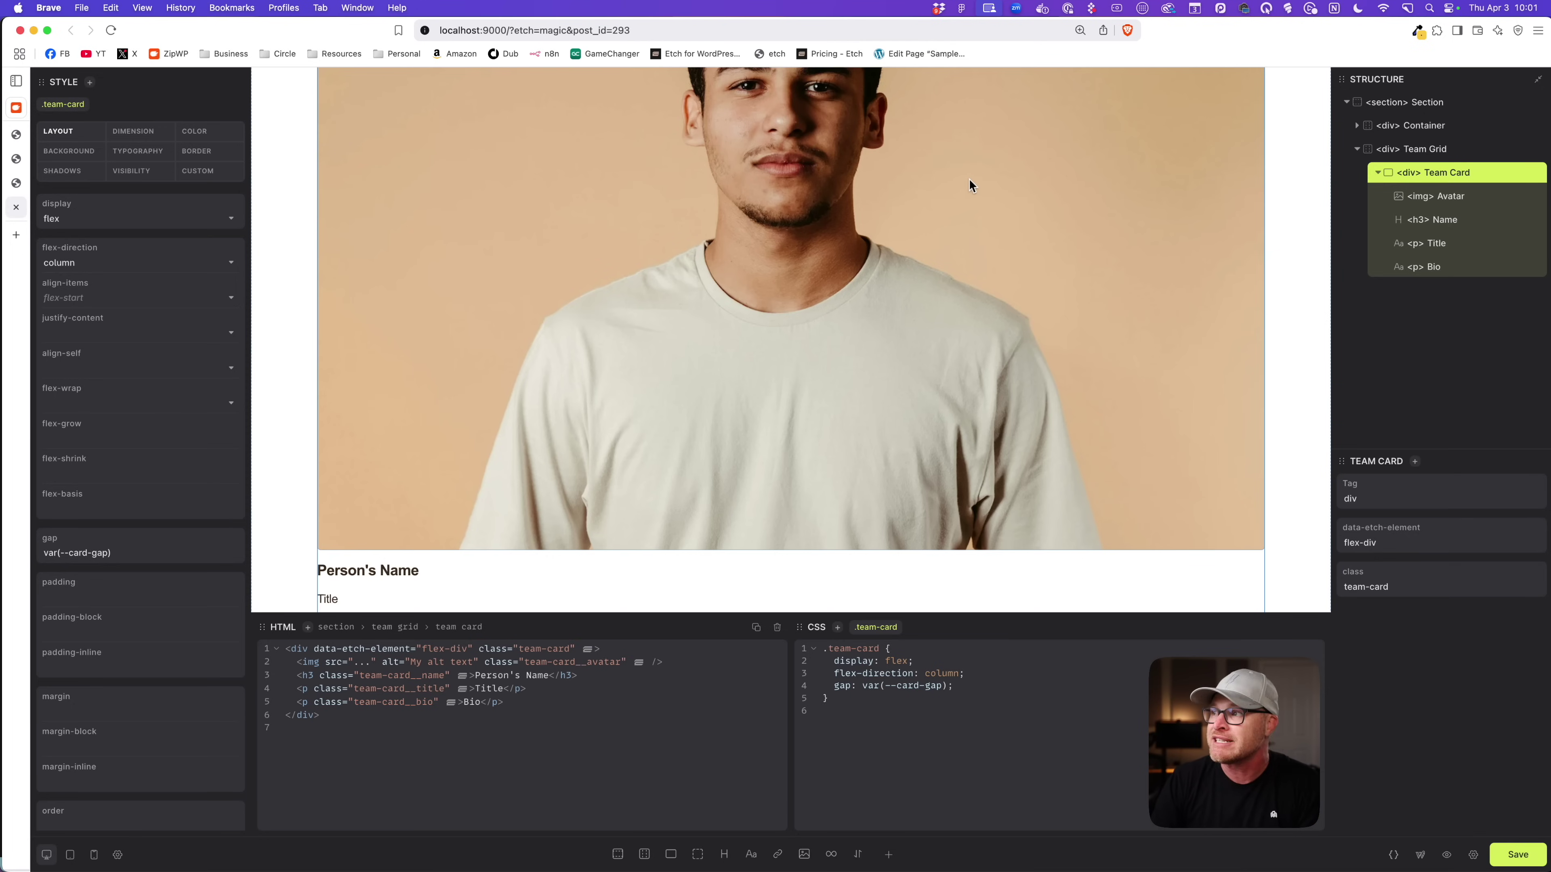
mouse_move(1458, 174)
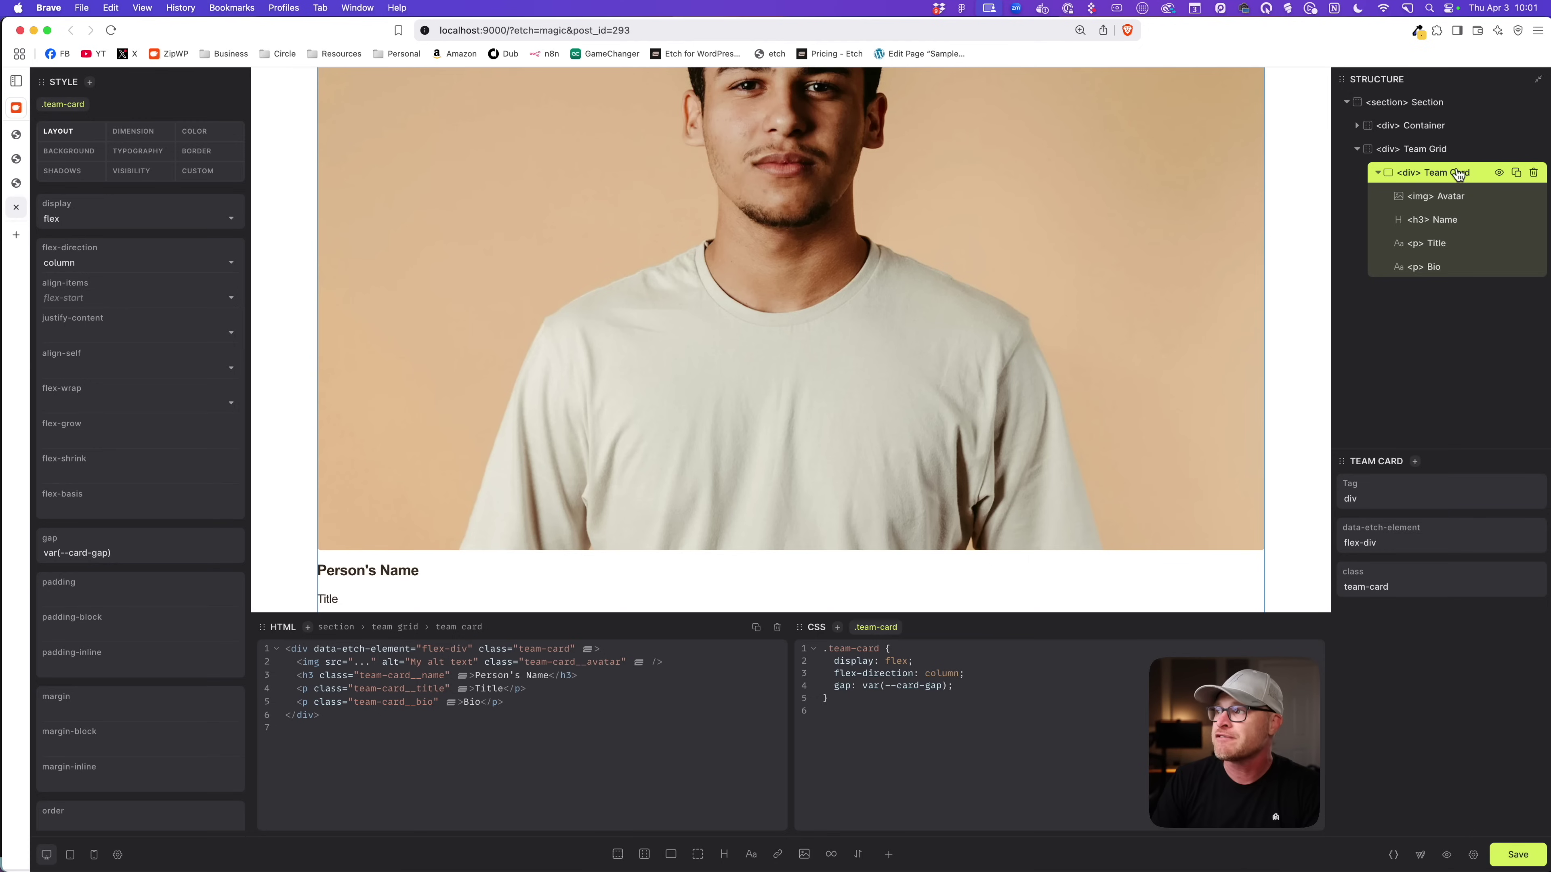
click(1379, 174)
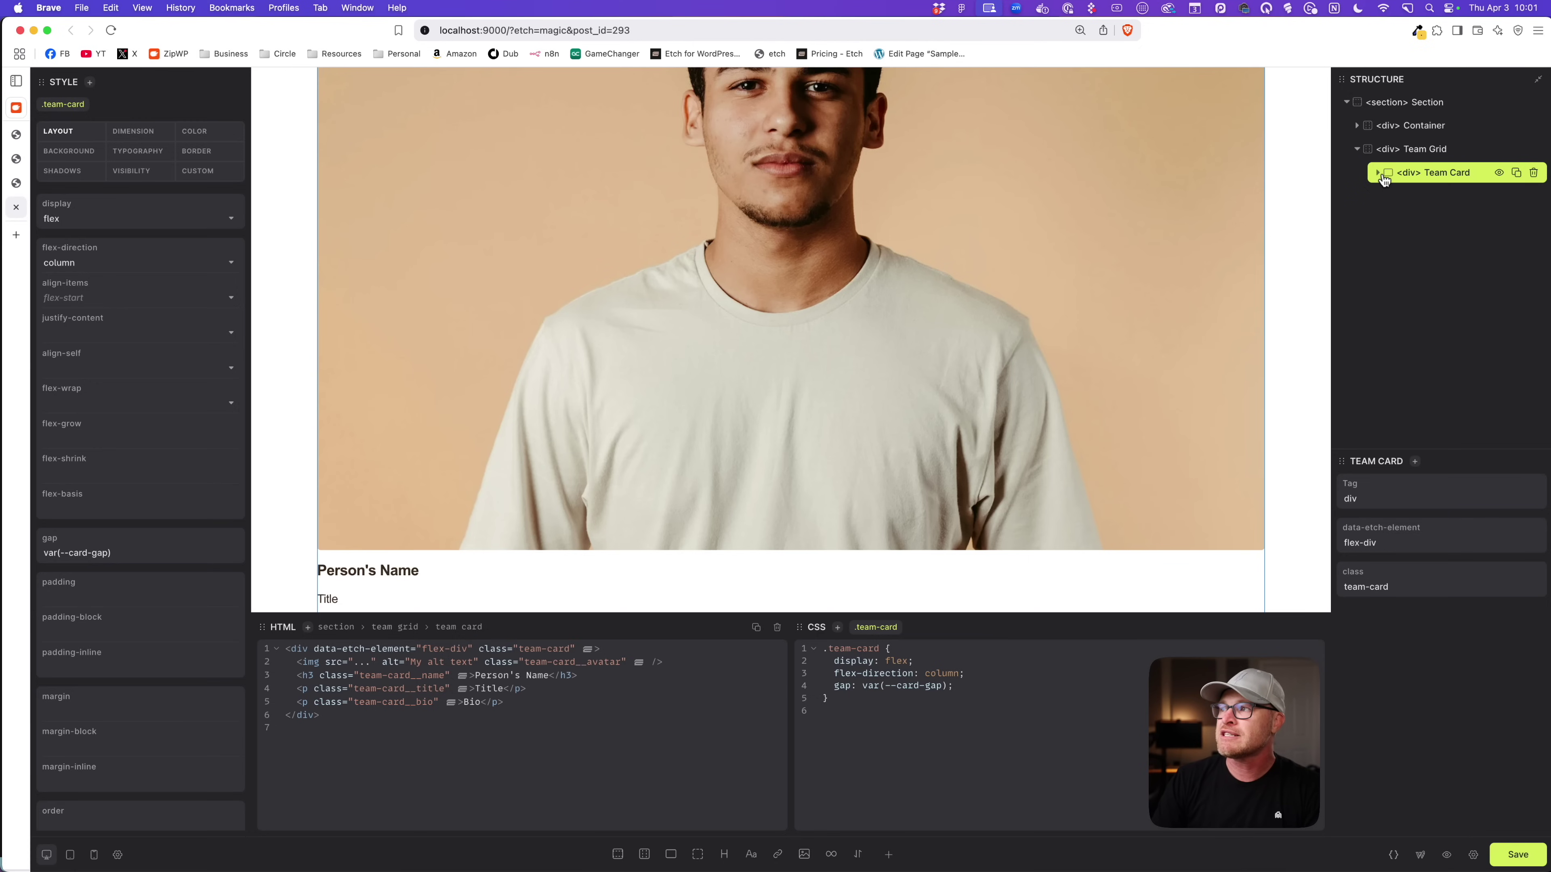
click(1379, 175)
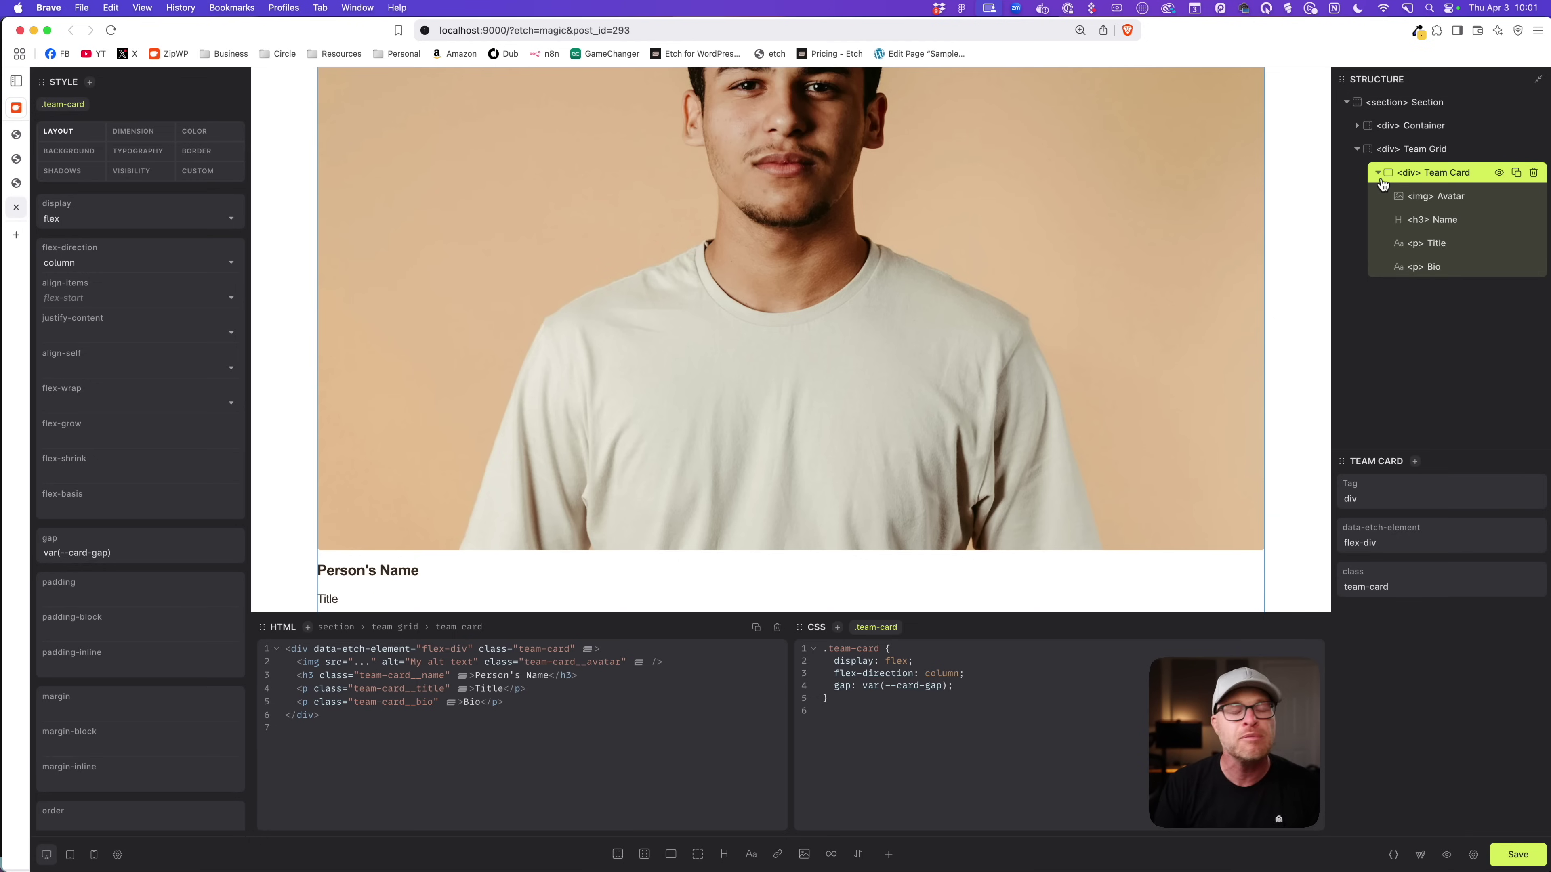
Turn Team Card into a component with three text properties and one image property.
right_click(1447, 183)
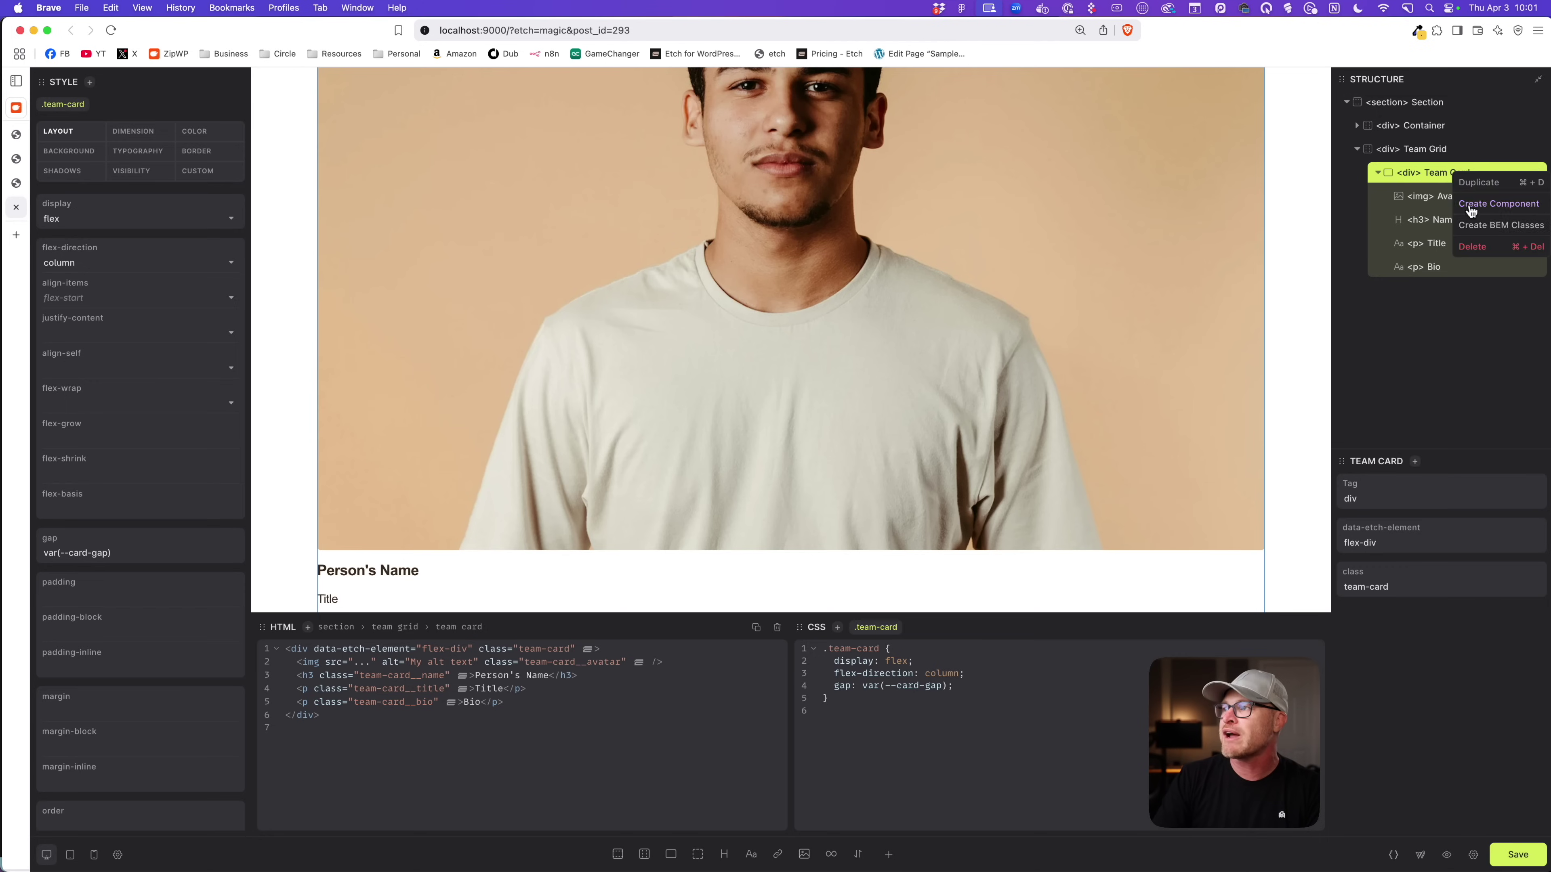
click(1502, 203)
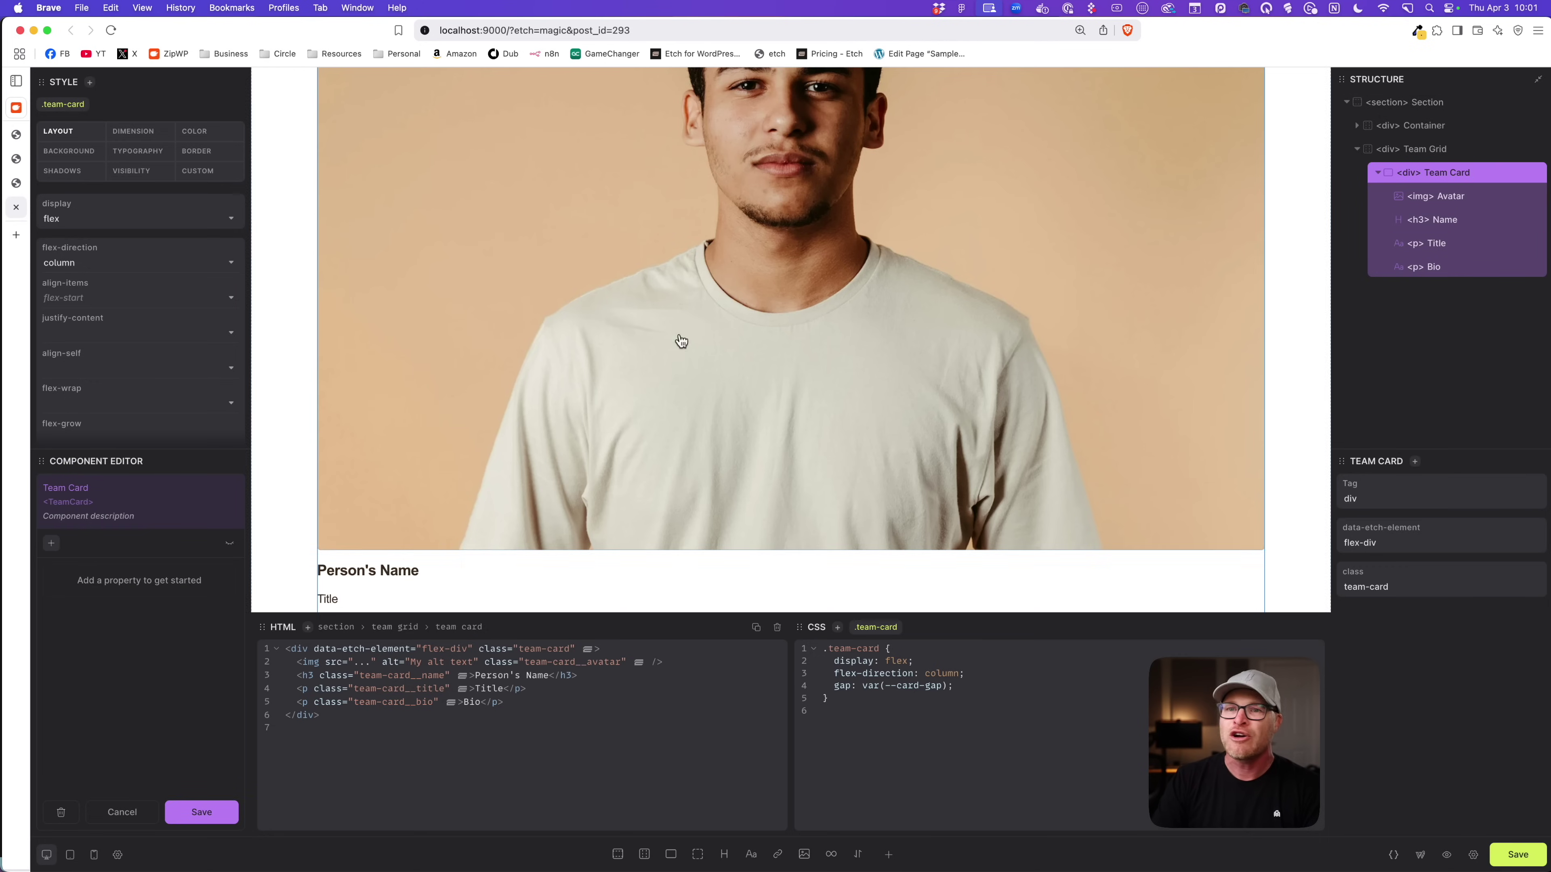
drag(177, 449, 178, 241)
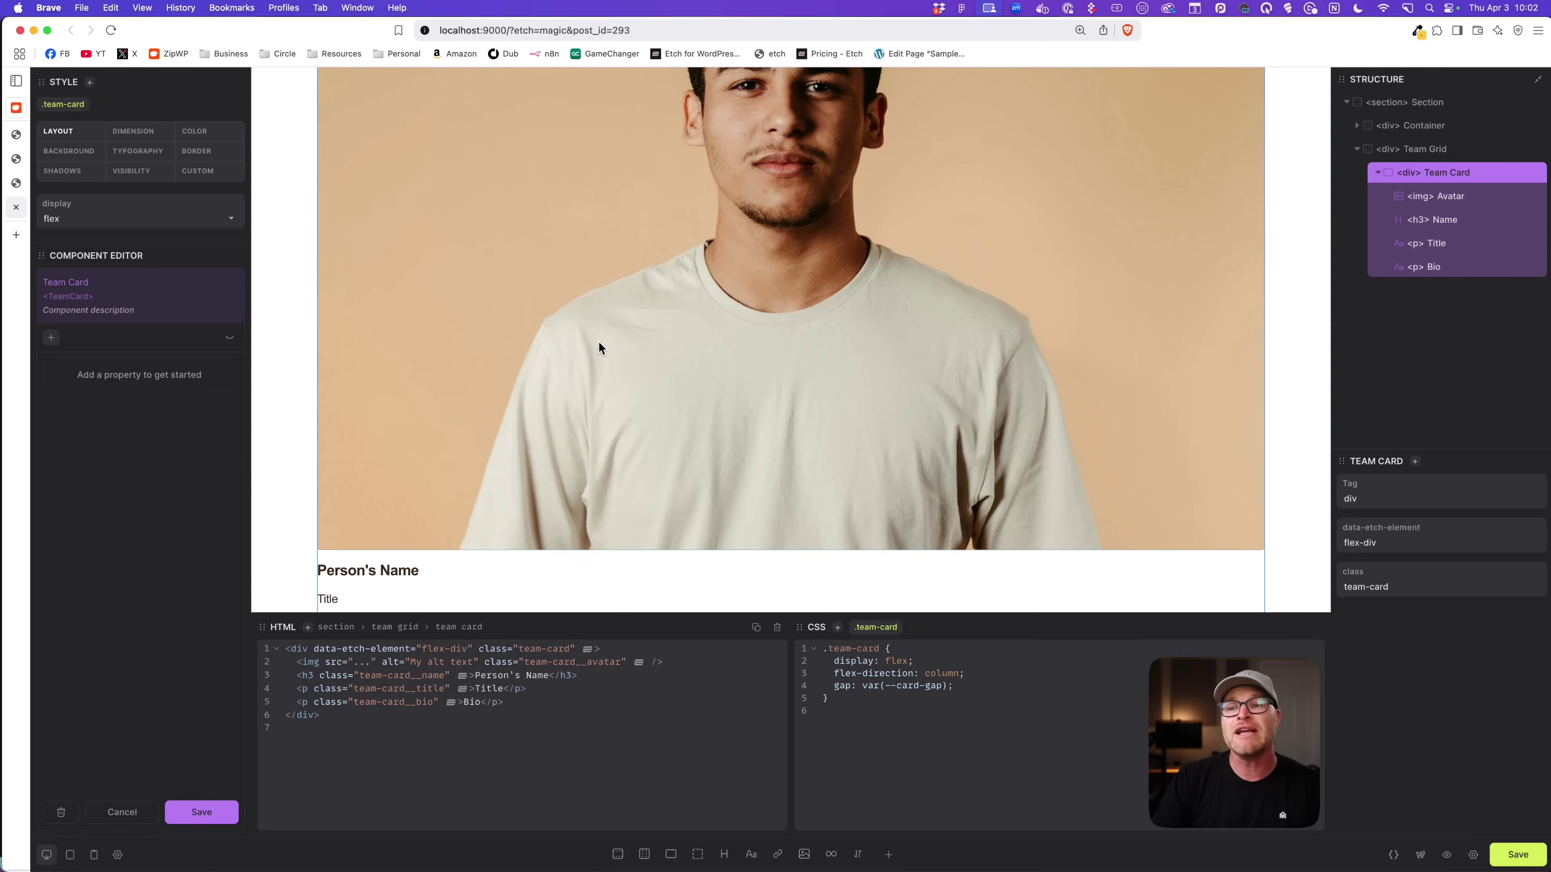
scroll(599, 342, down, 3)
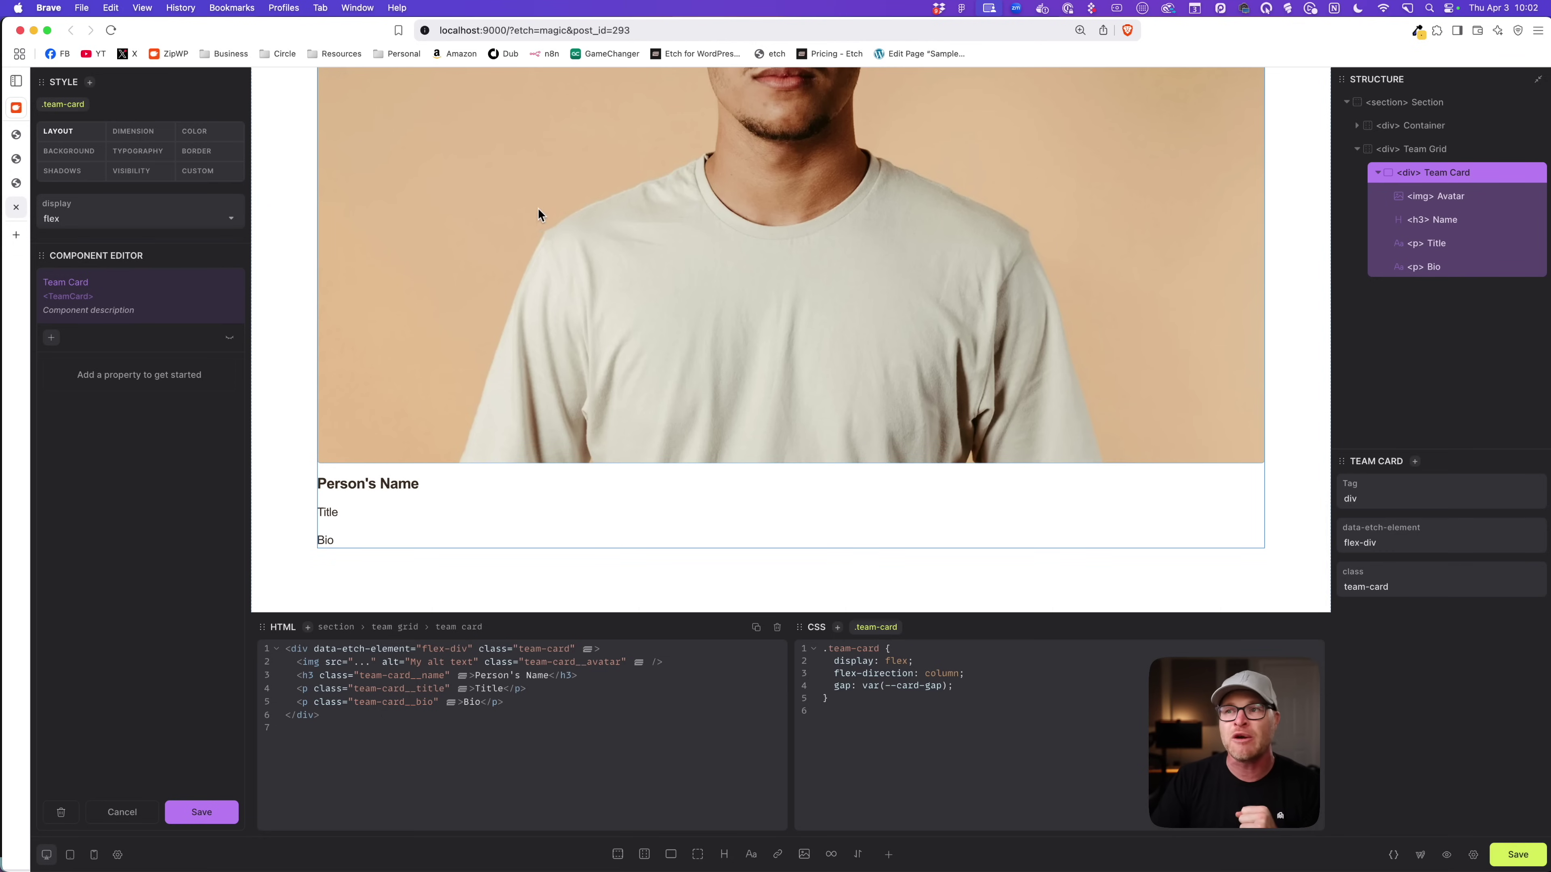
click(51, 338)
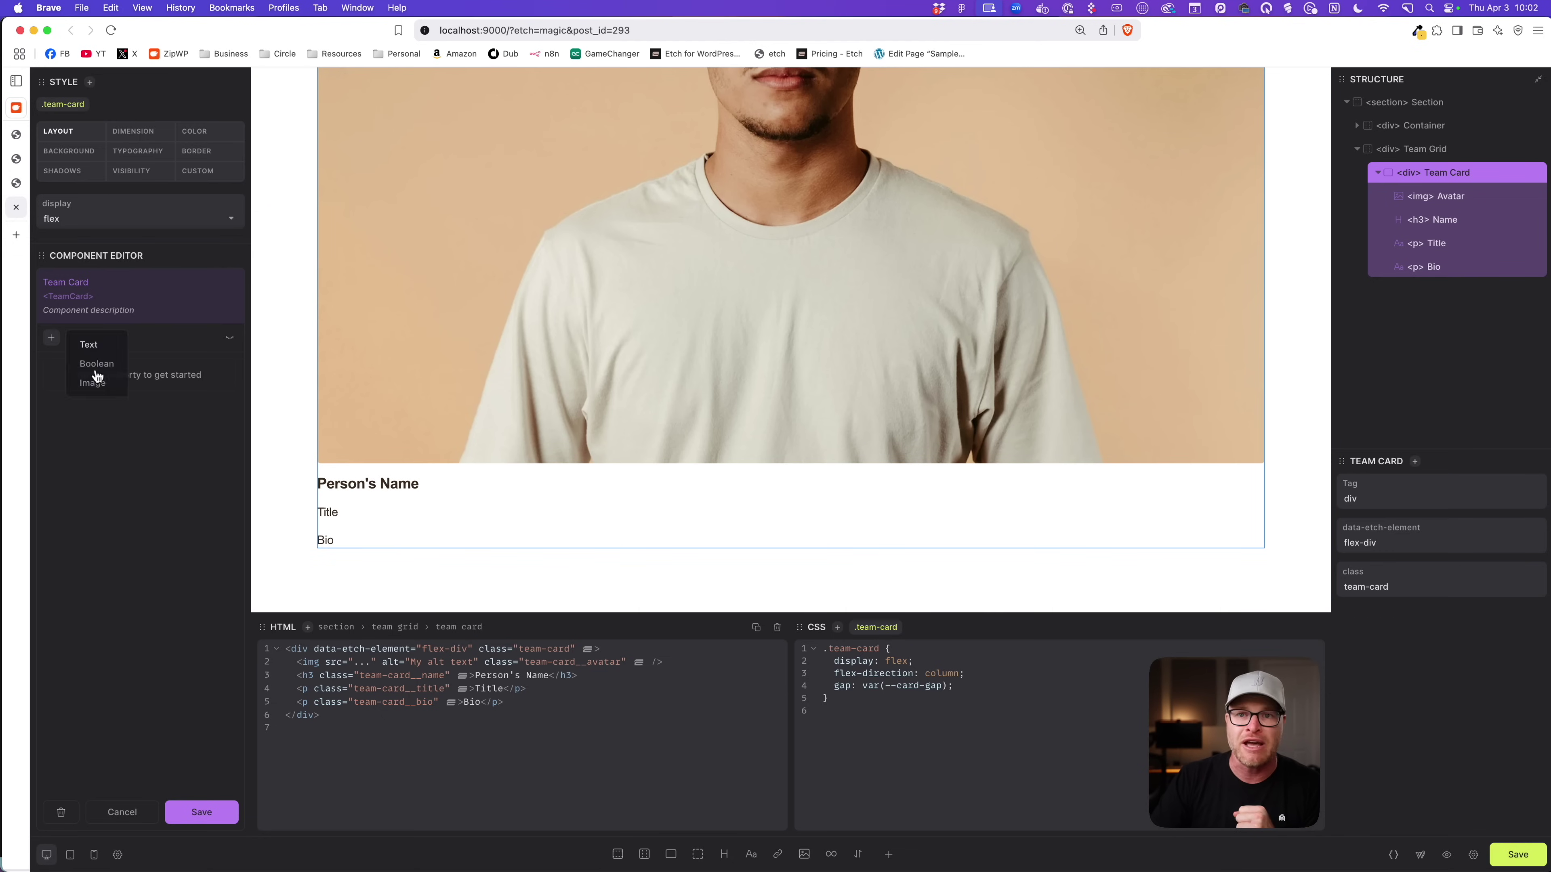
click(92, 345)
click(92, 346)
click(91, 346)
click(92, 382)
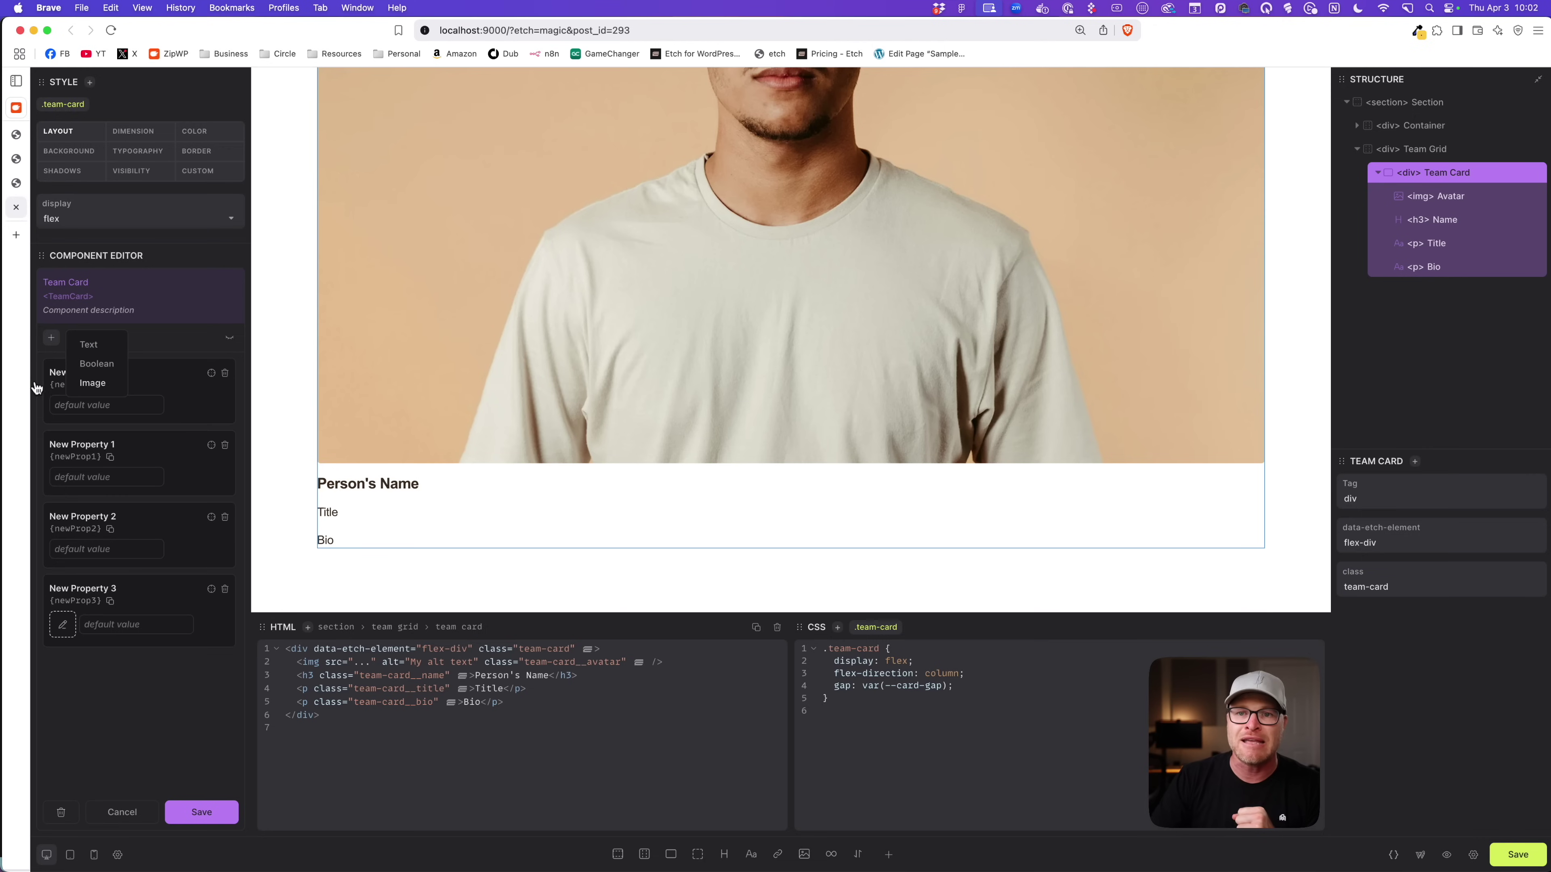
Rename the component properties Name, Title, Bio and Avatar.
click(58, 372)
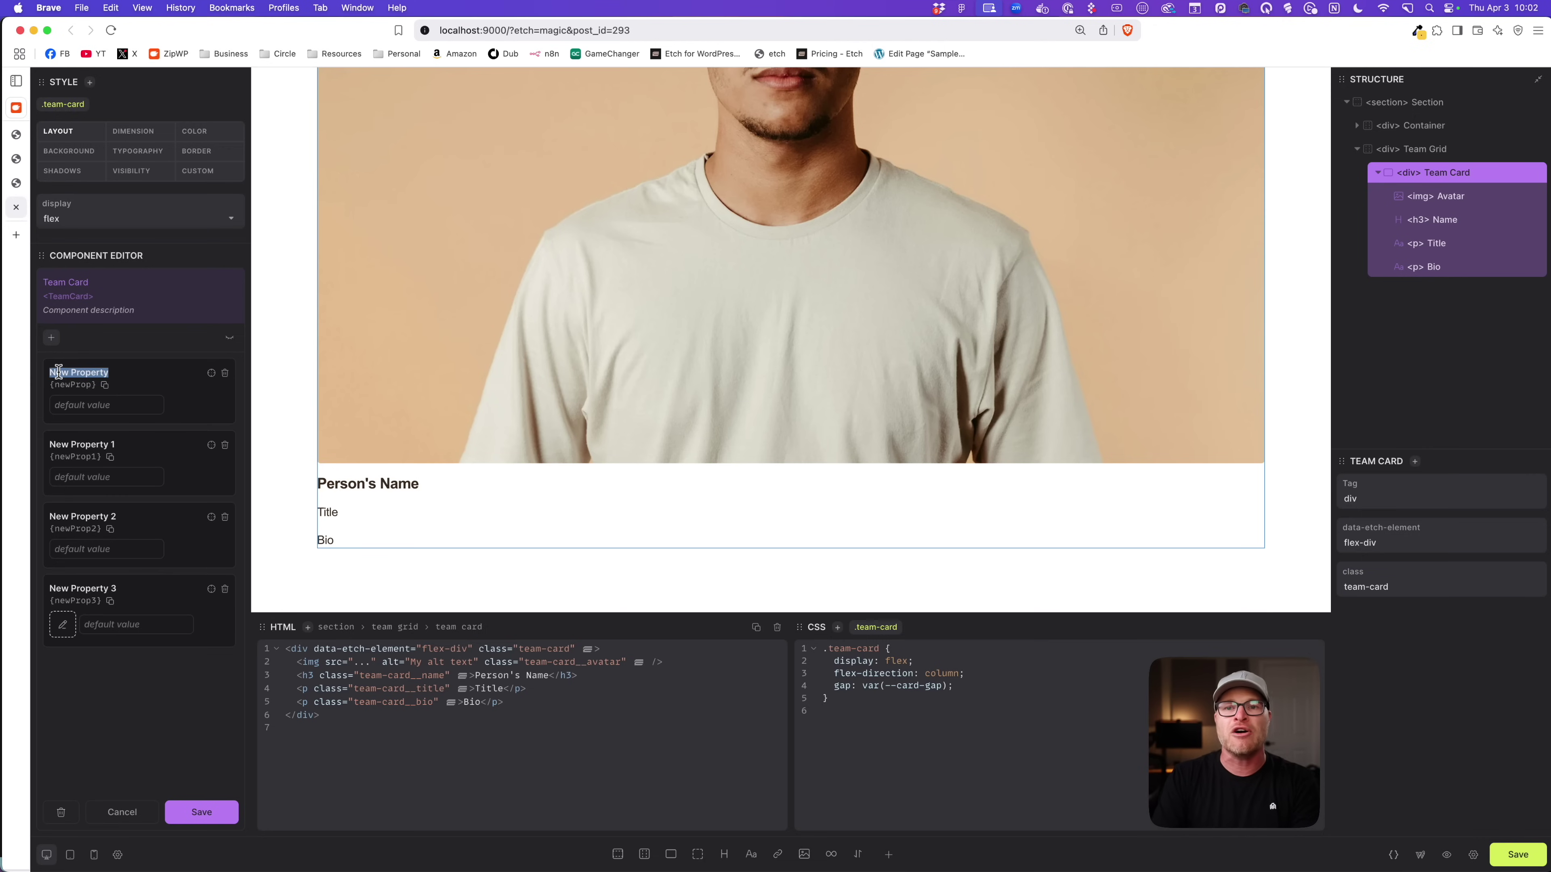
text(Name)
click(74, 445)
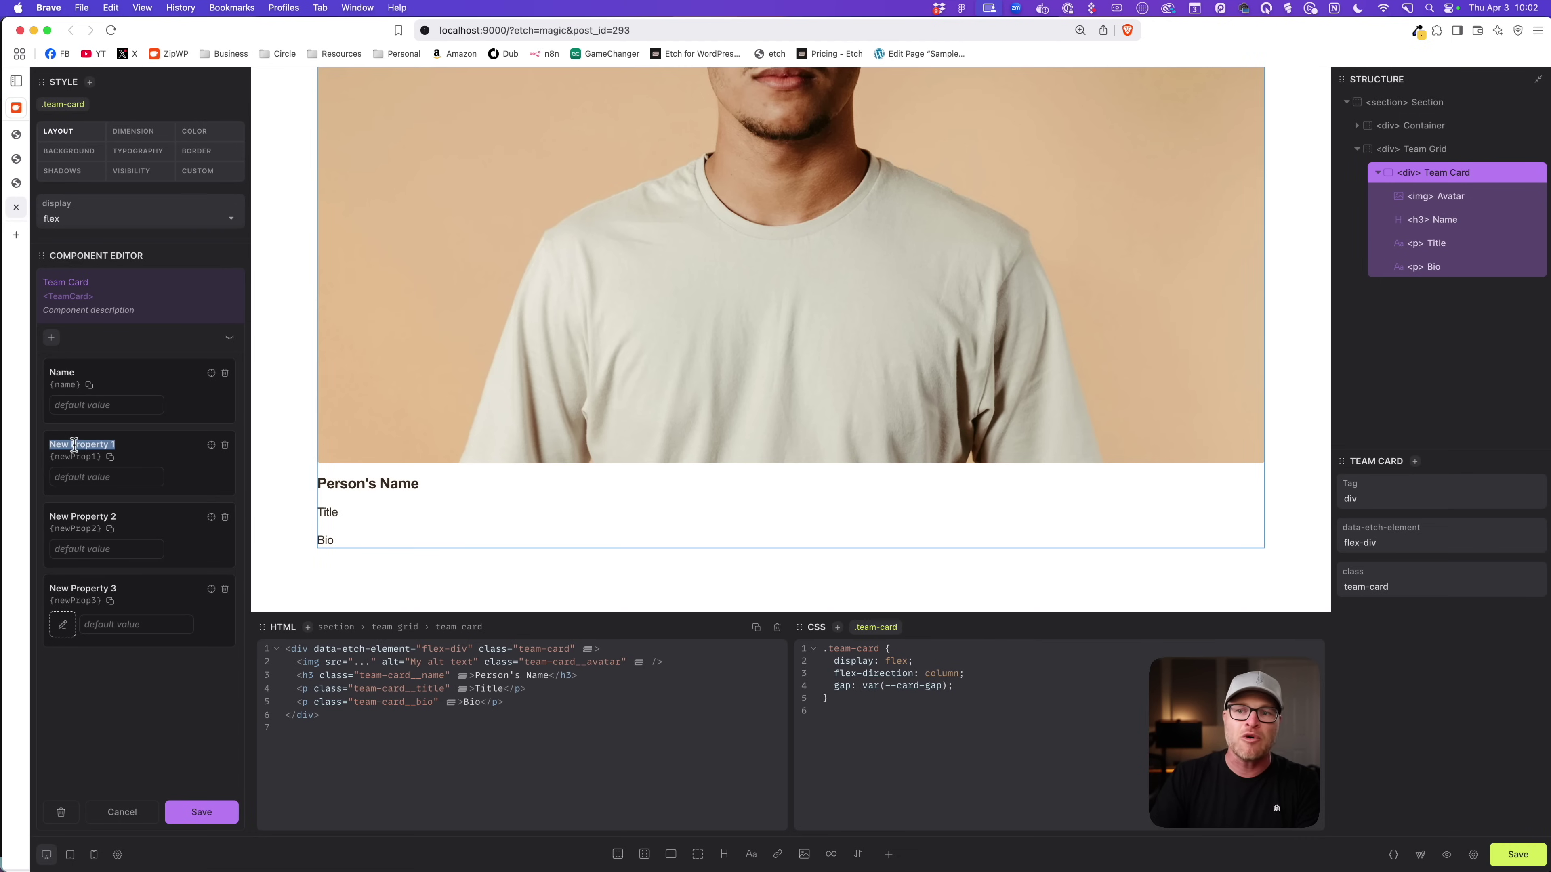
text(Title)
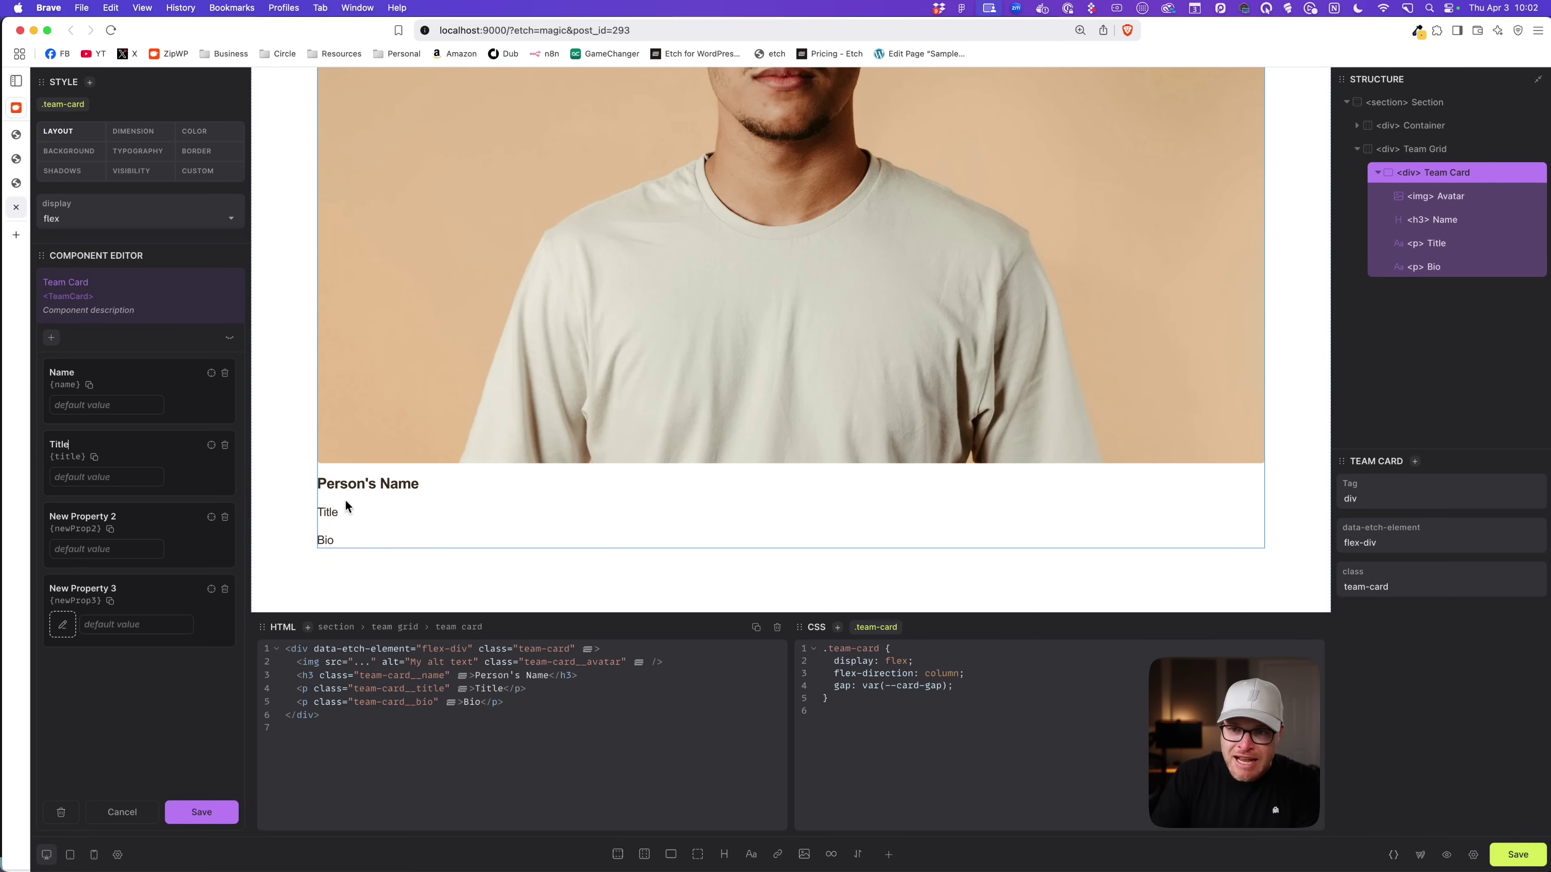
click(75, 517)
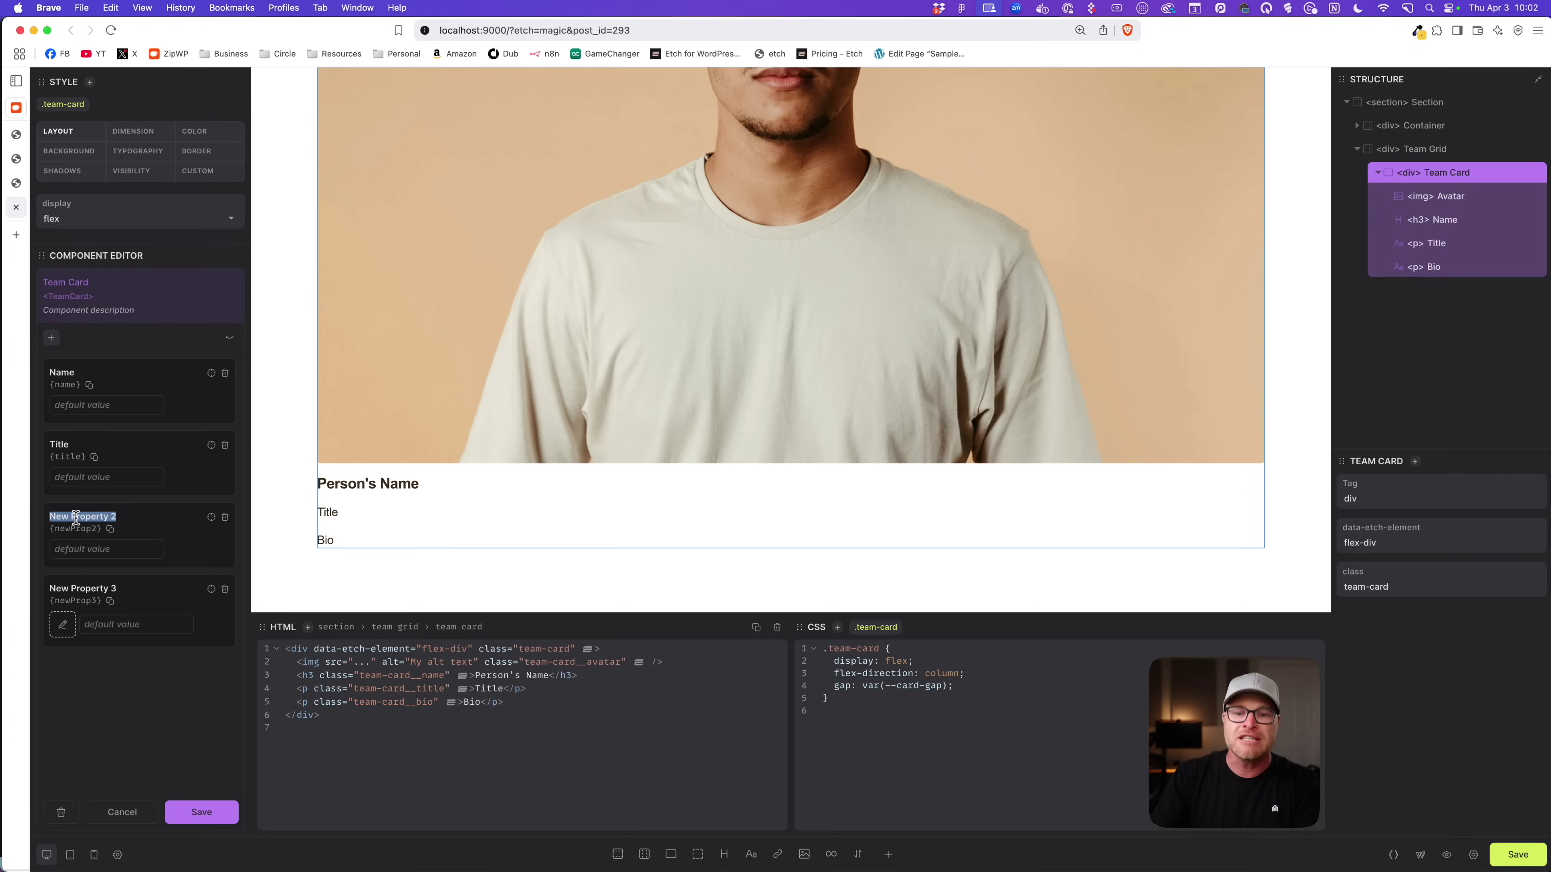
text(Biou)
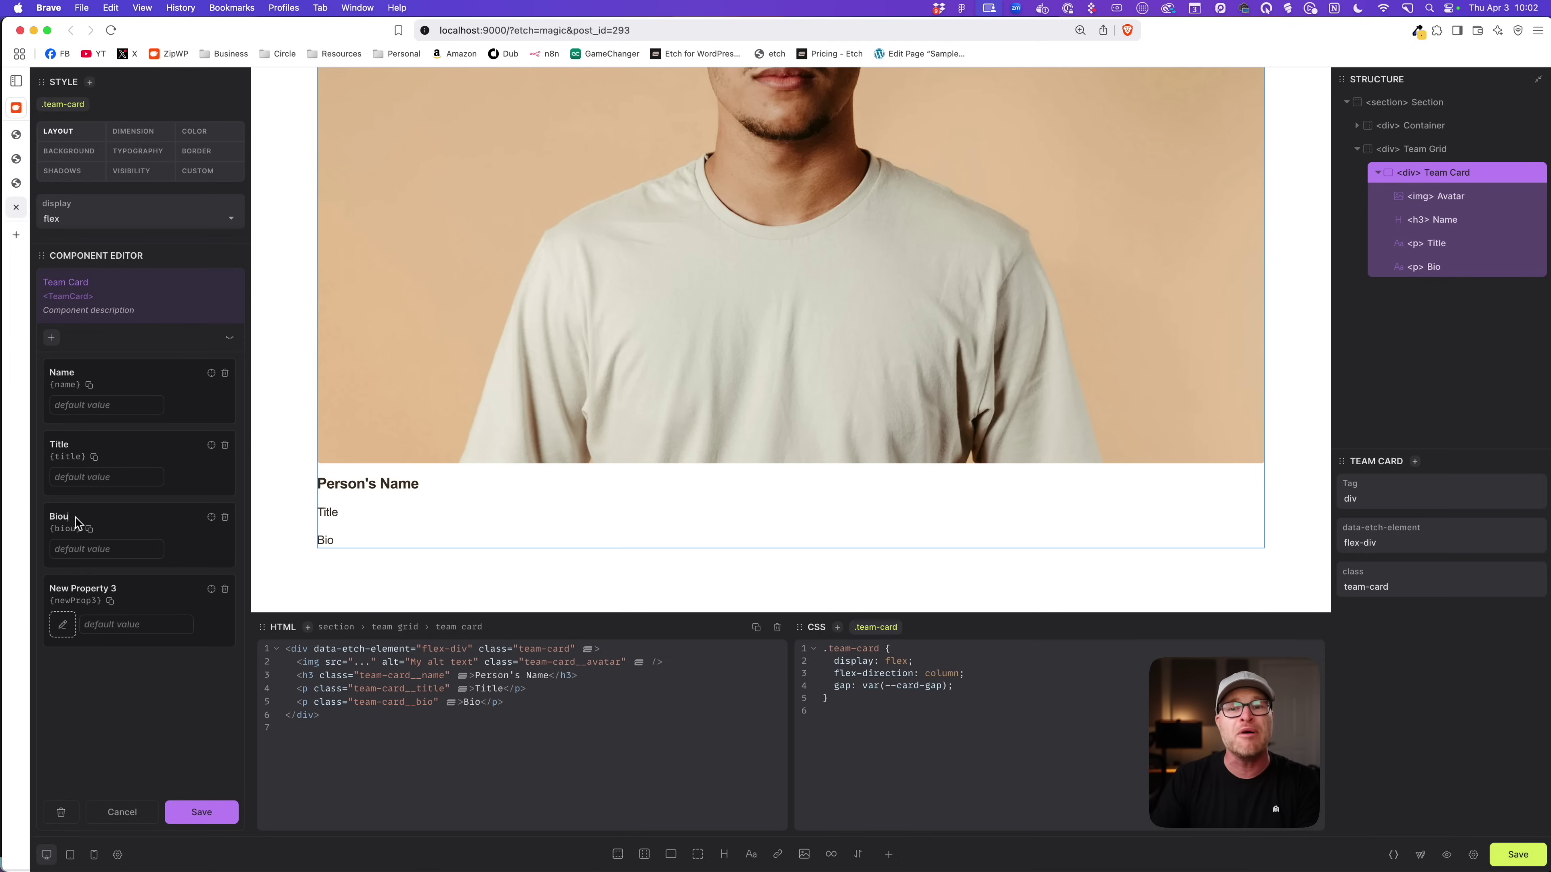
key(BackSpace)
click(105, 589)
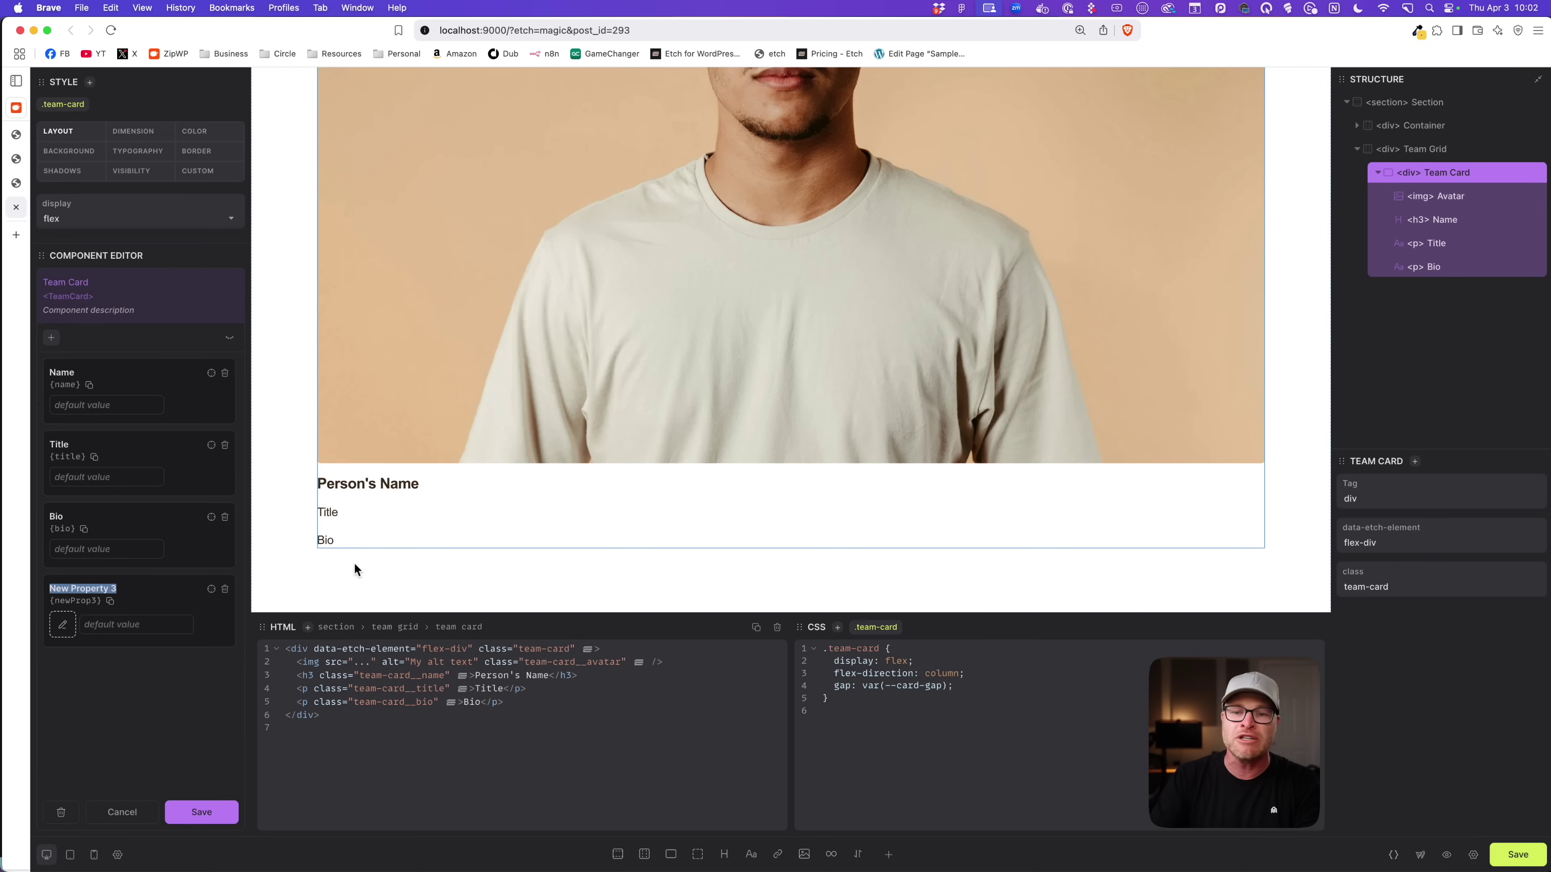
text(Avatar)
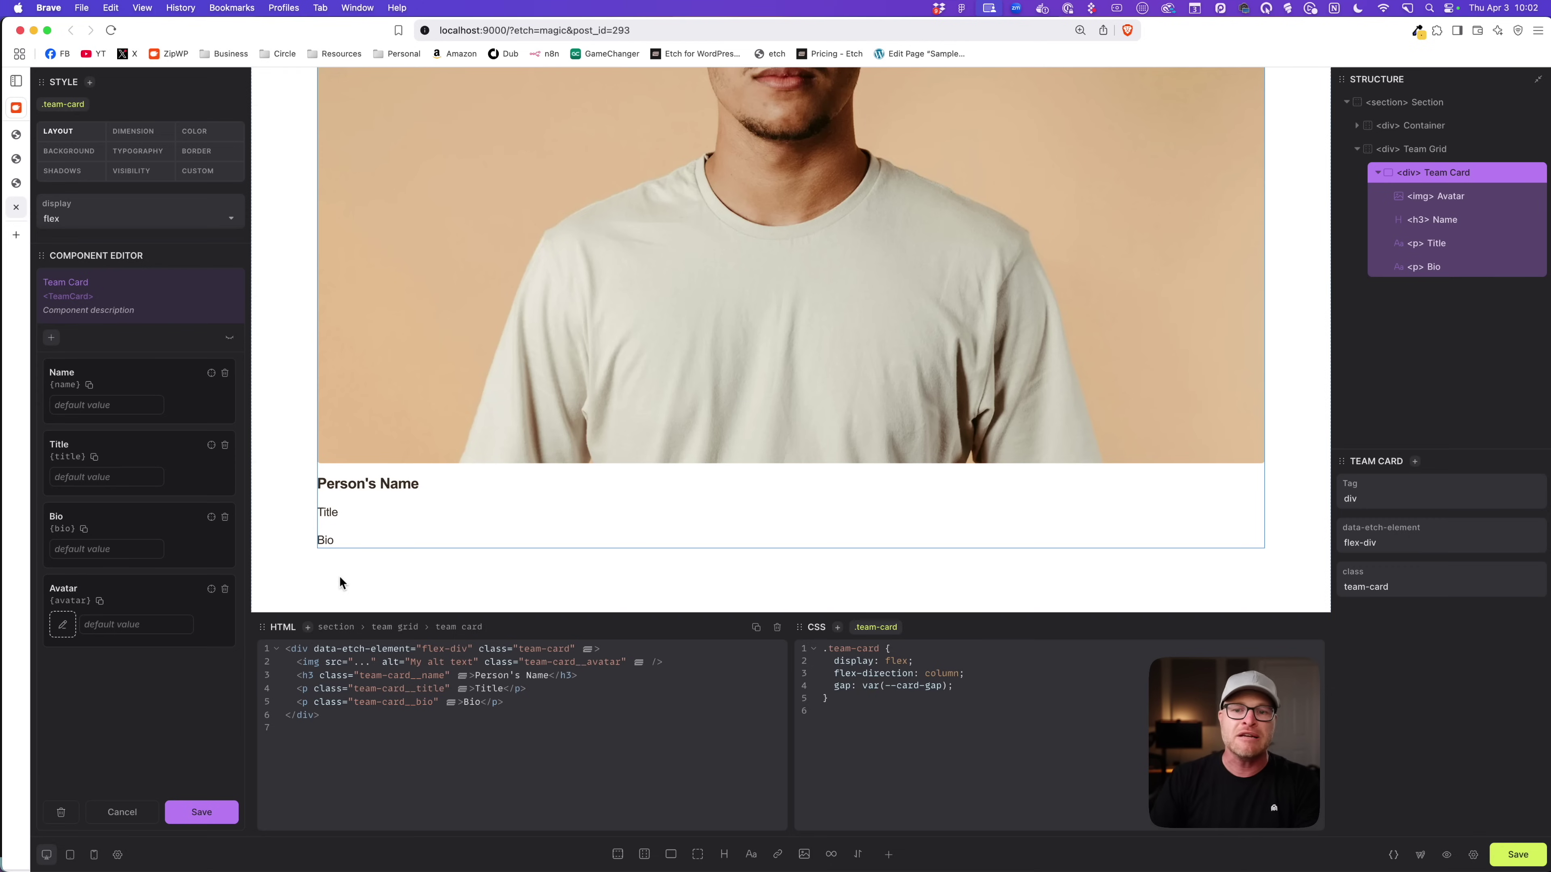
Set a man's portrait as the Avatar property's default image.
click(62, 624)
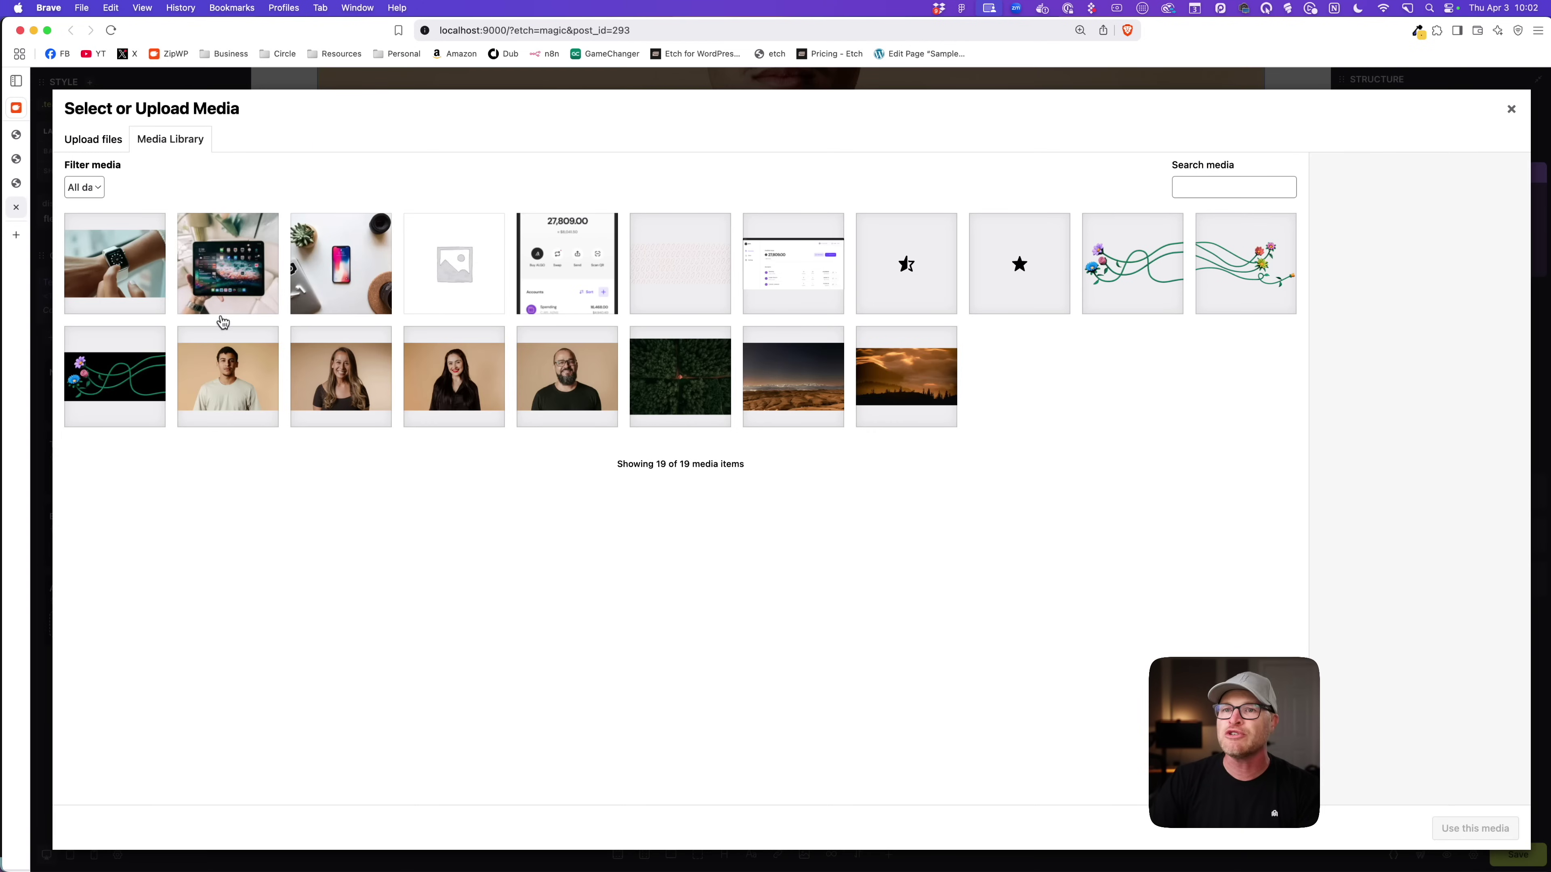
click(269, 412)
click(1473, 827)
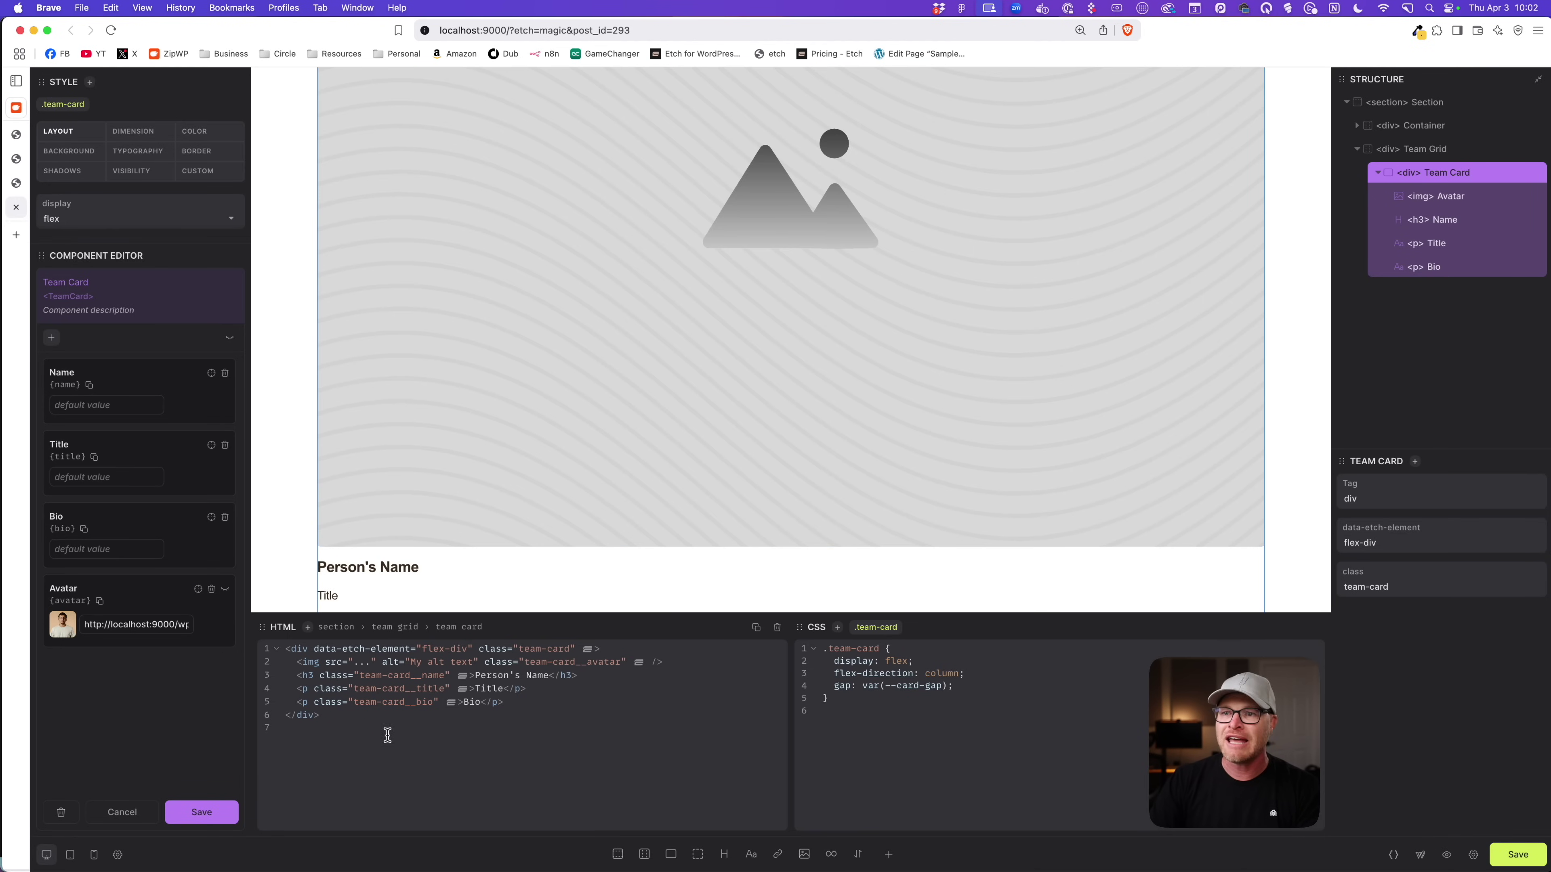
Bind the Bio, Title and Name text to their properties and save TeamCard.
click(212, 518)
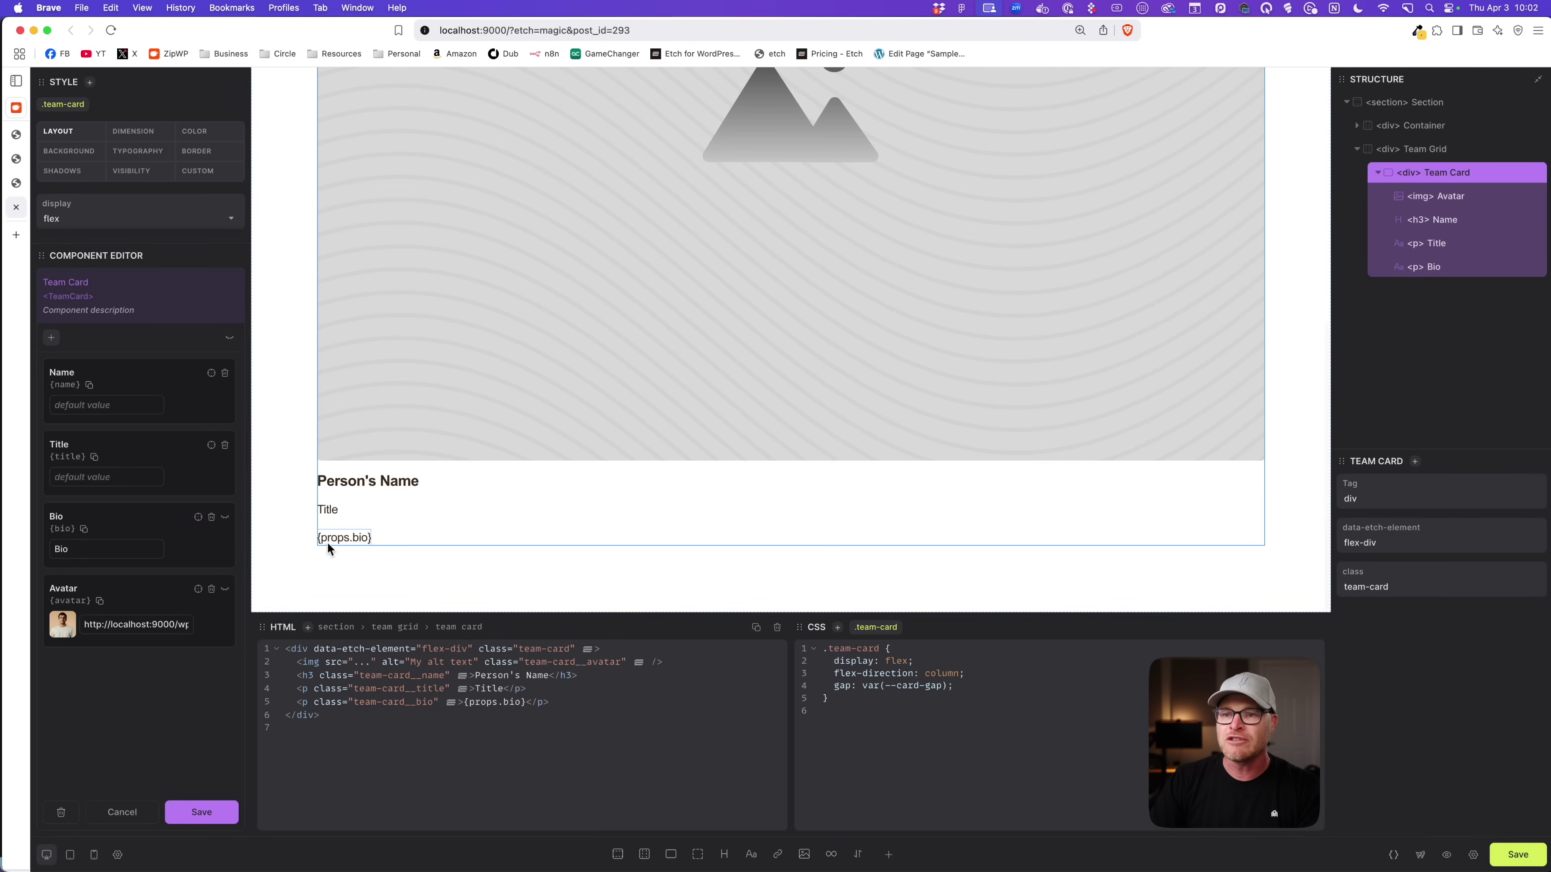
click(211, 445)
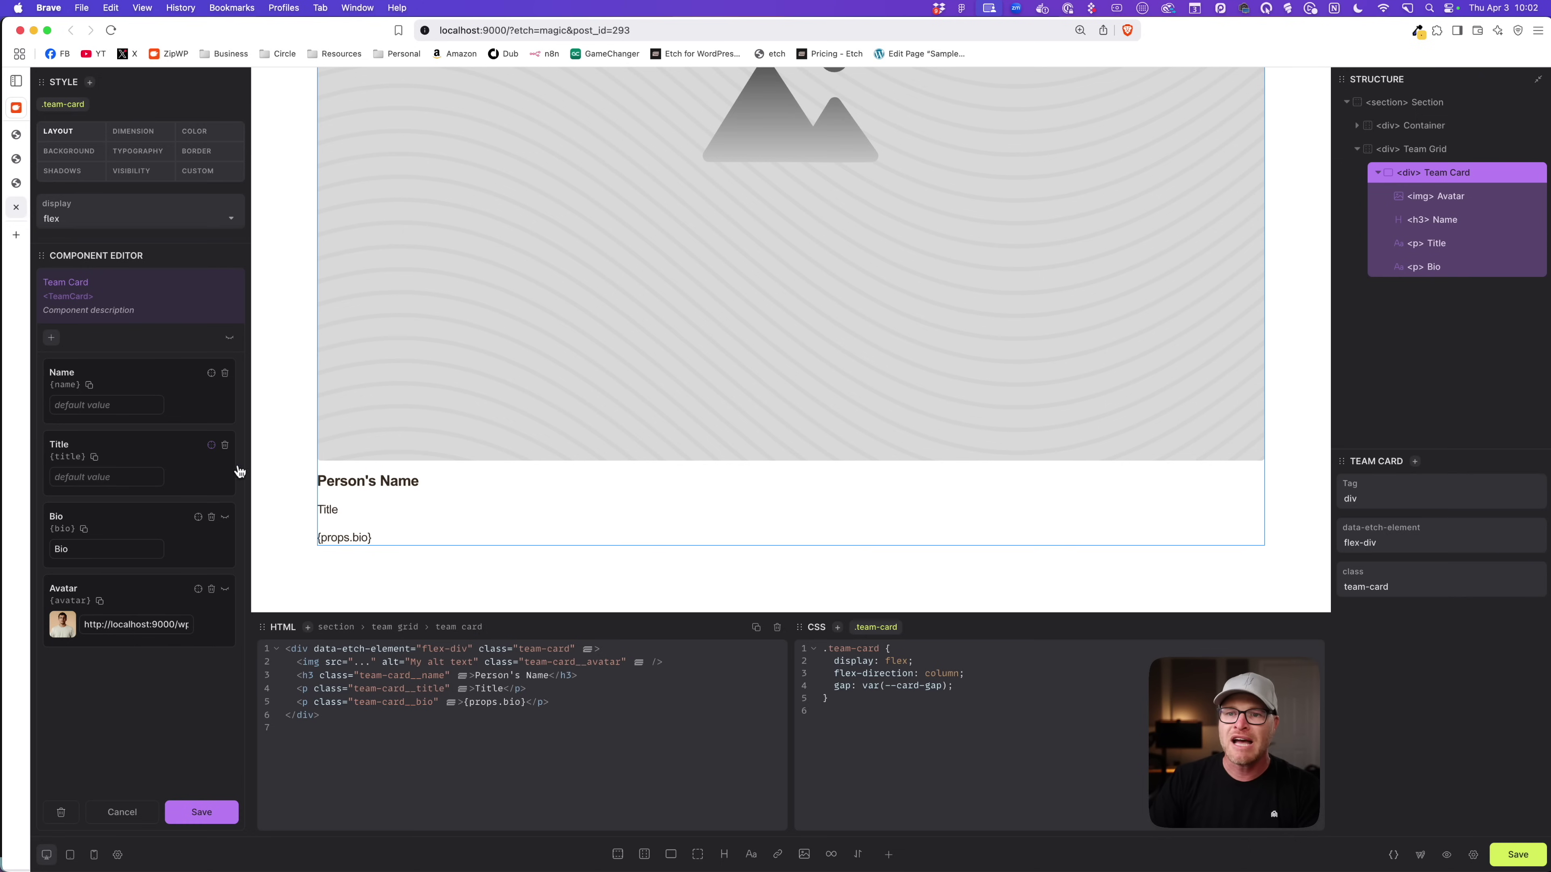
click(212, 374)
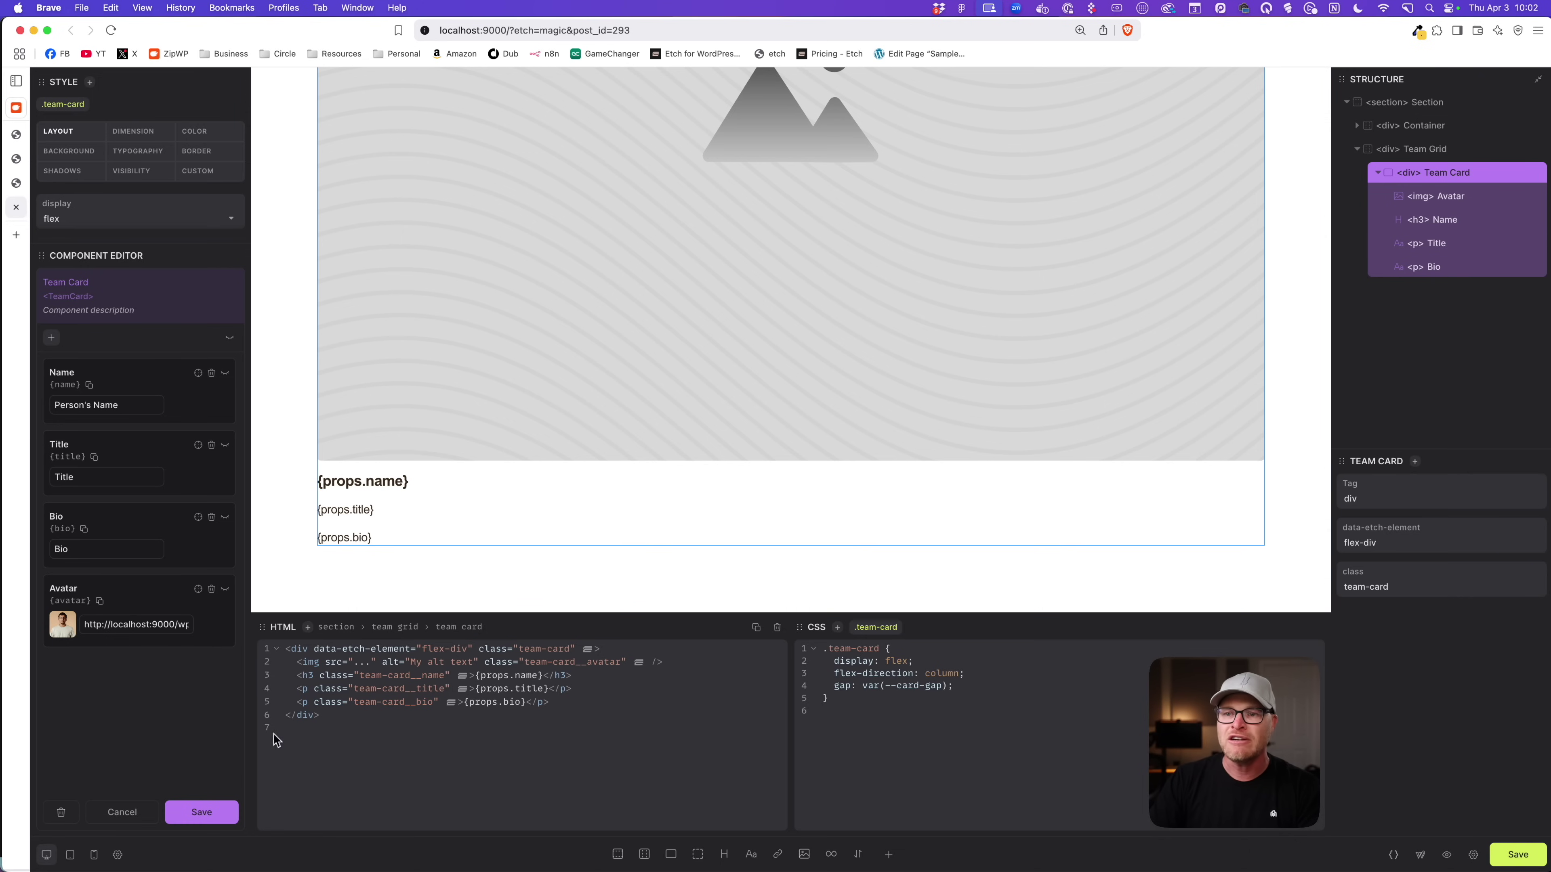
click(194, 815)
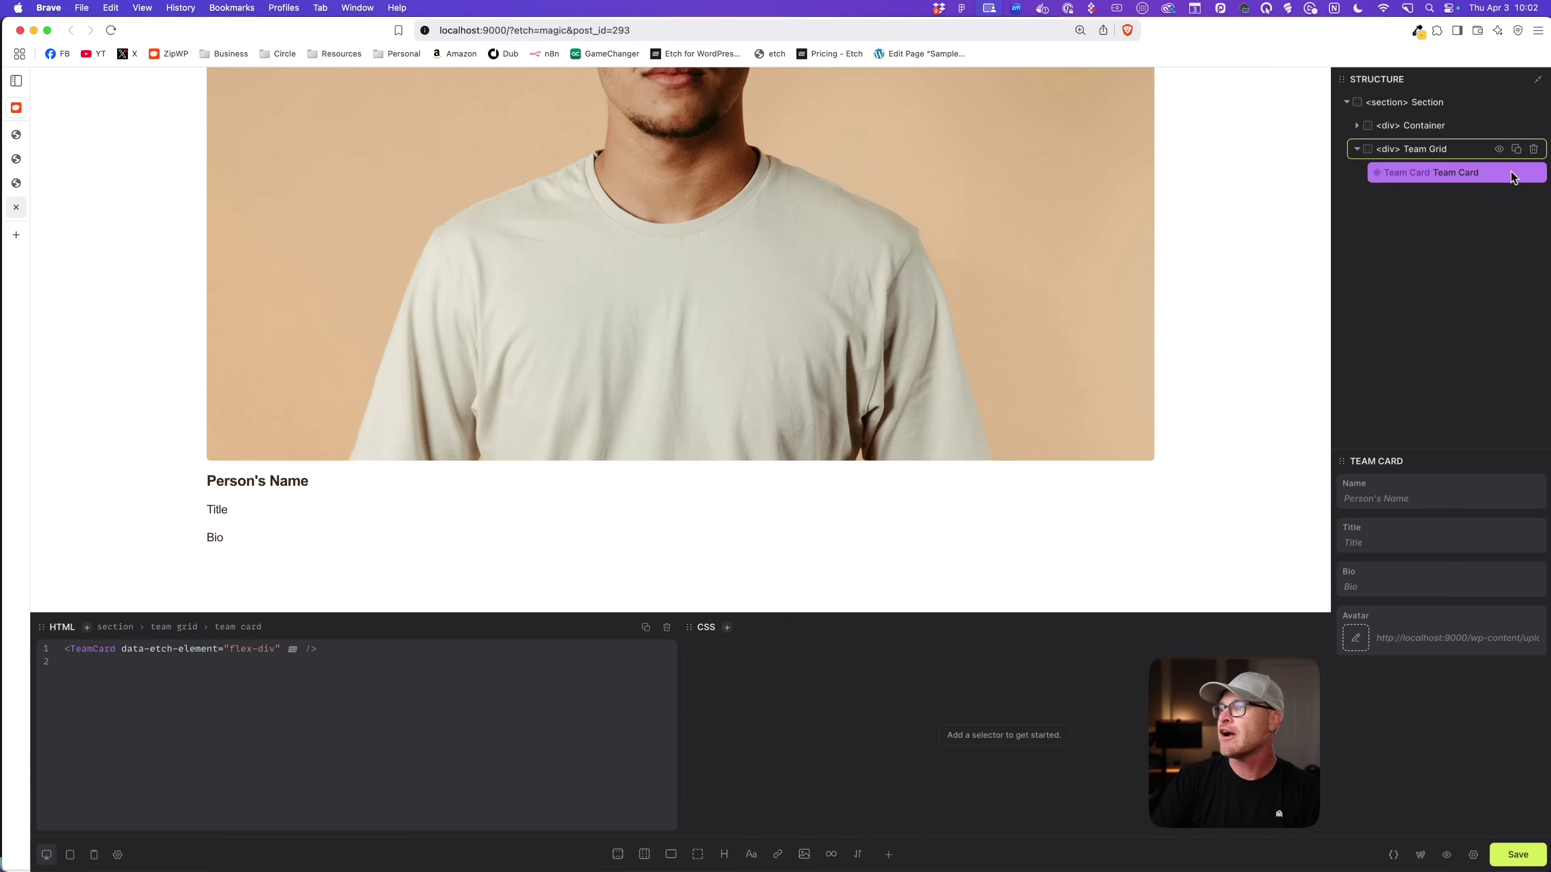
Select the Team Grid div to review its grid display, four auto columns and 1fr row.
click(1436, 151)
click(1451, 174)
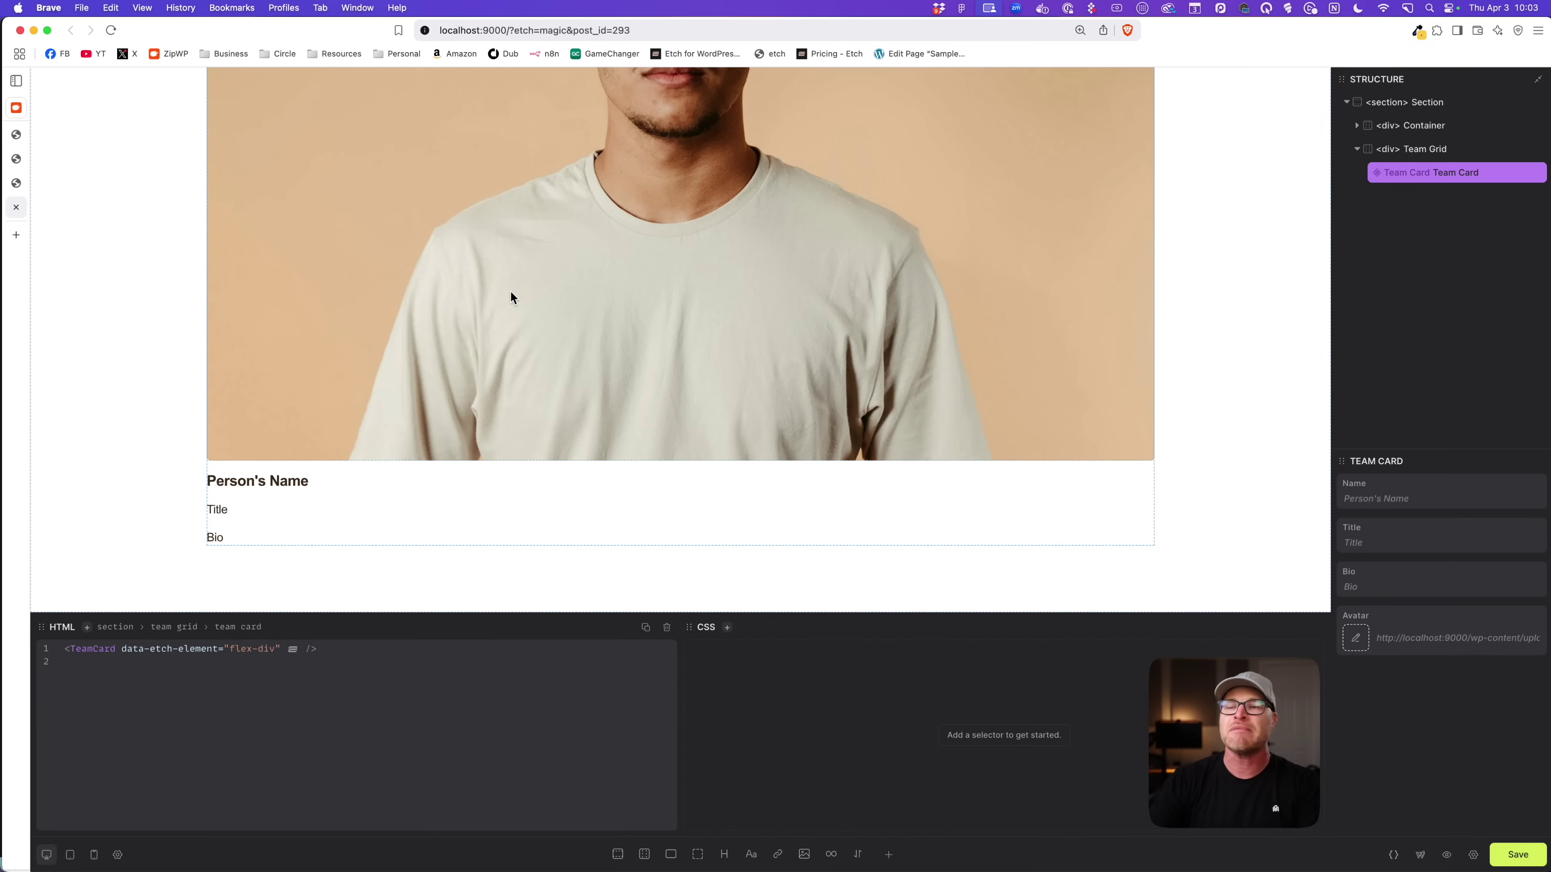
click(1428, 150)
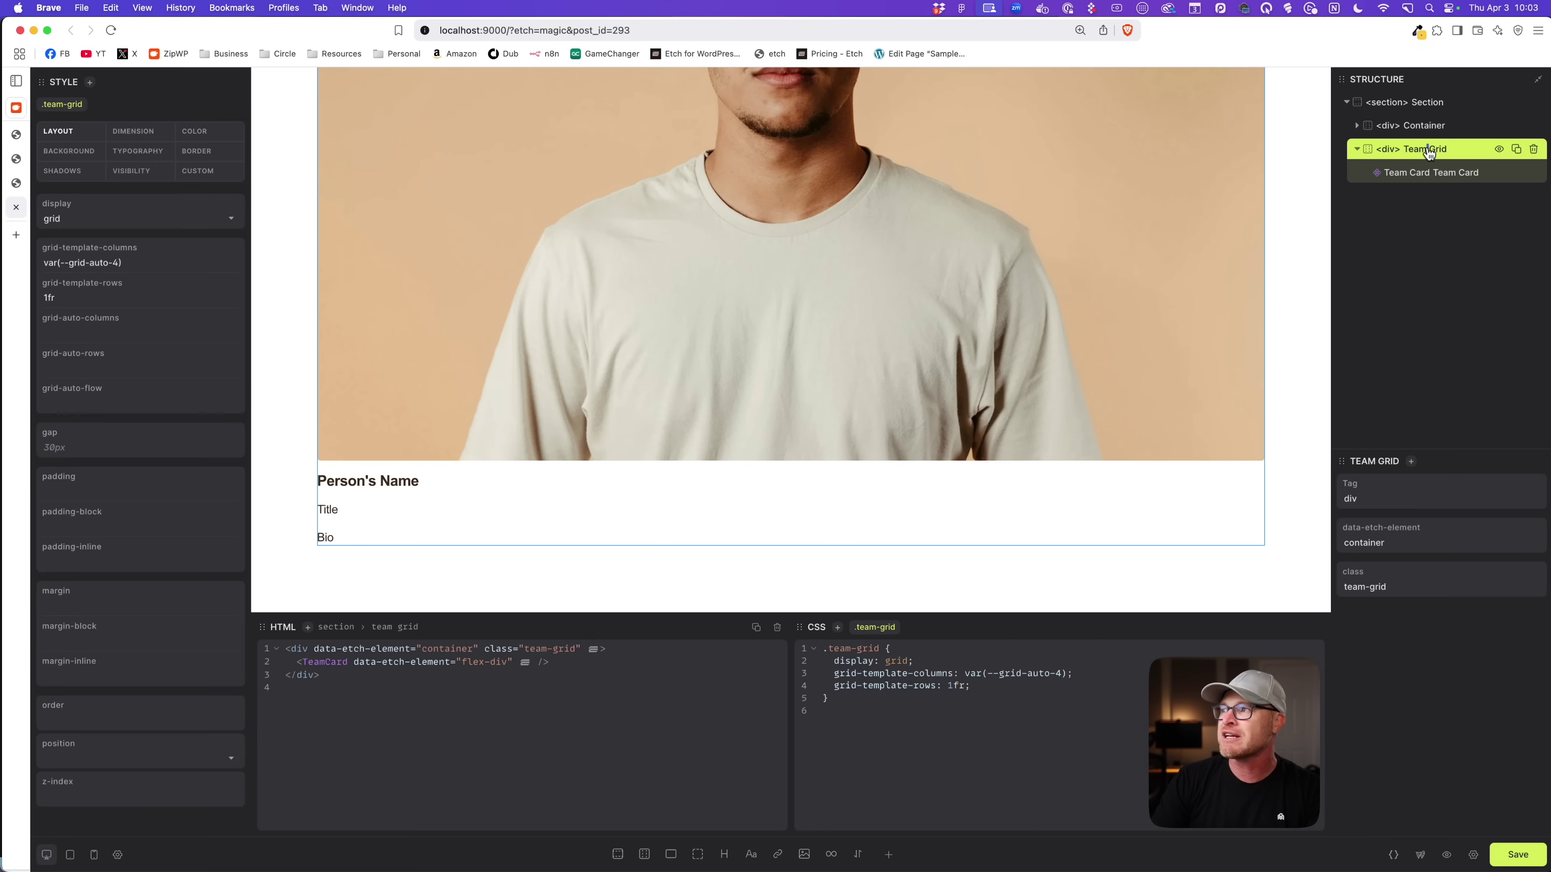
Wrap the Team Card in a new query loop and rename the loop 'Team Members'.
click(832, 859)
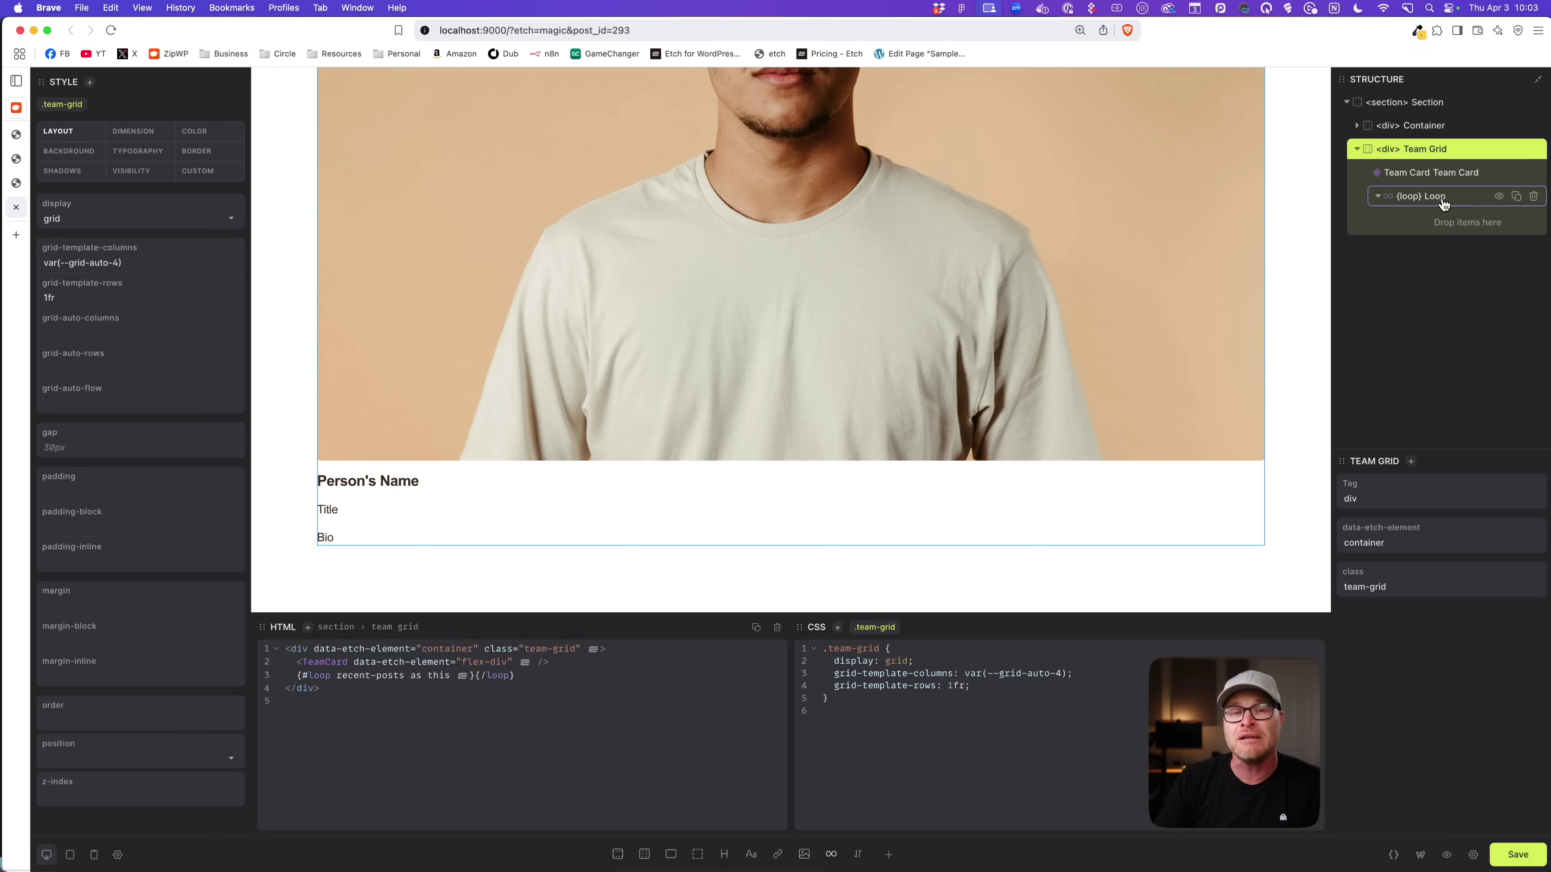
drag(1429, 174, 1409, 204)
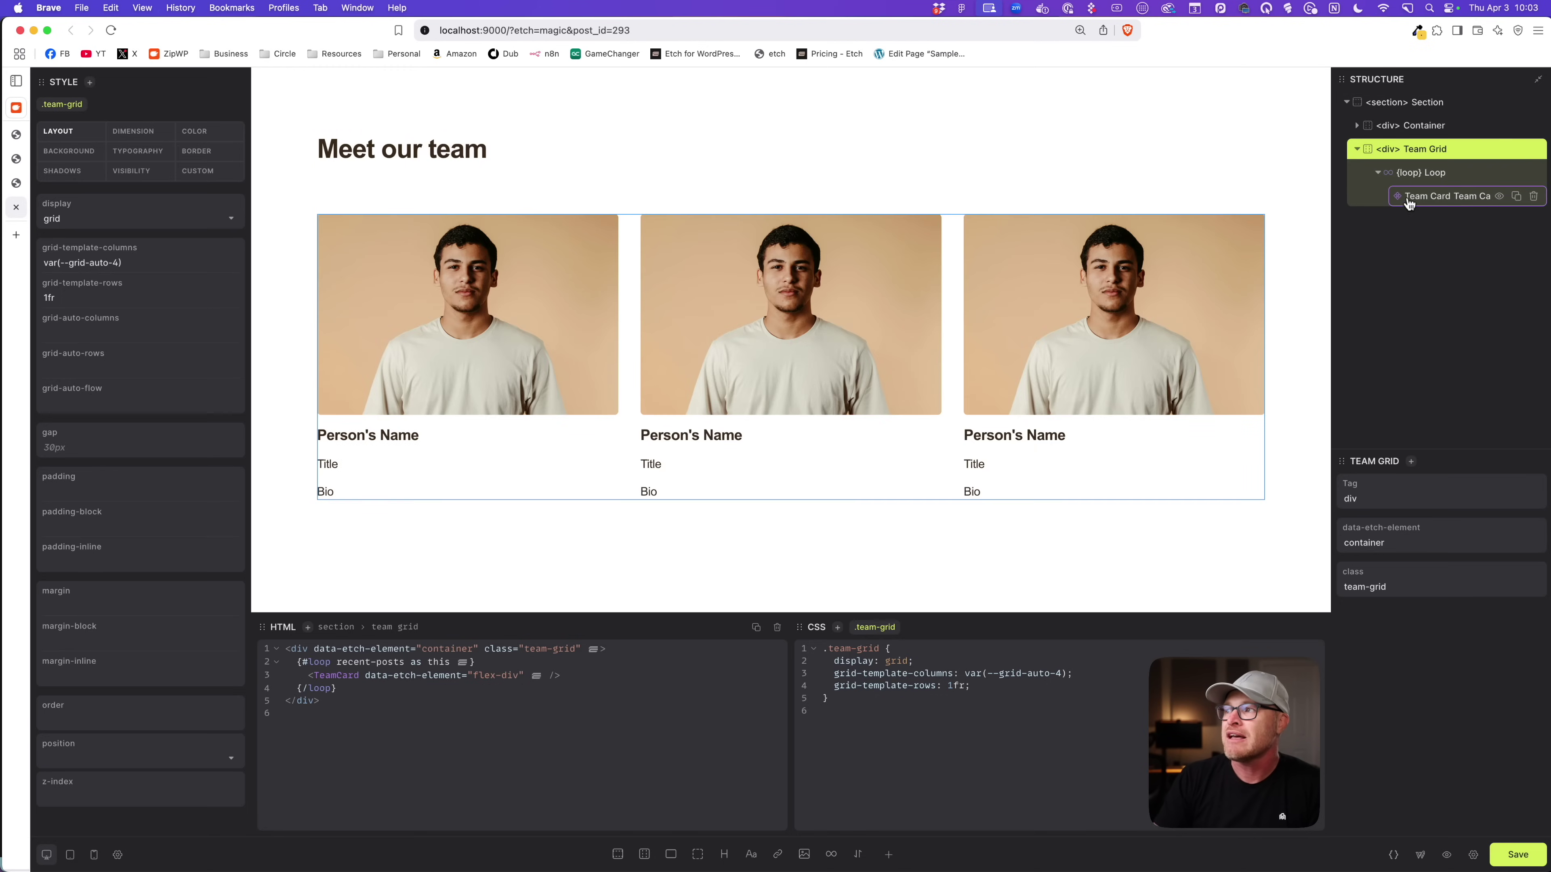
click(1436, 174)
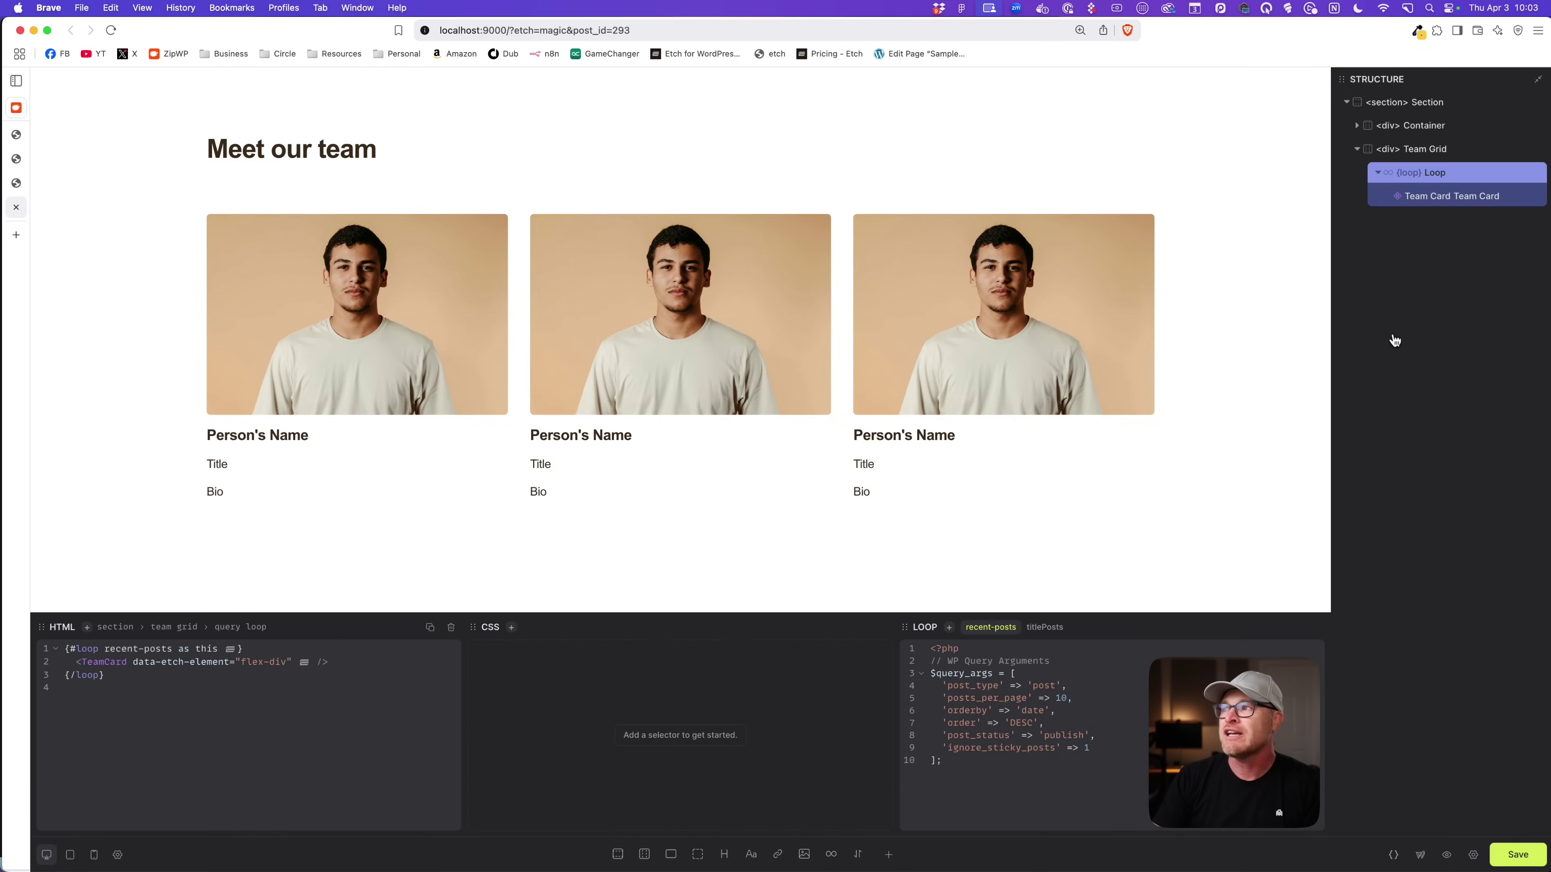
double_click(1436, 174)
text(Team)
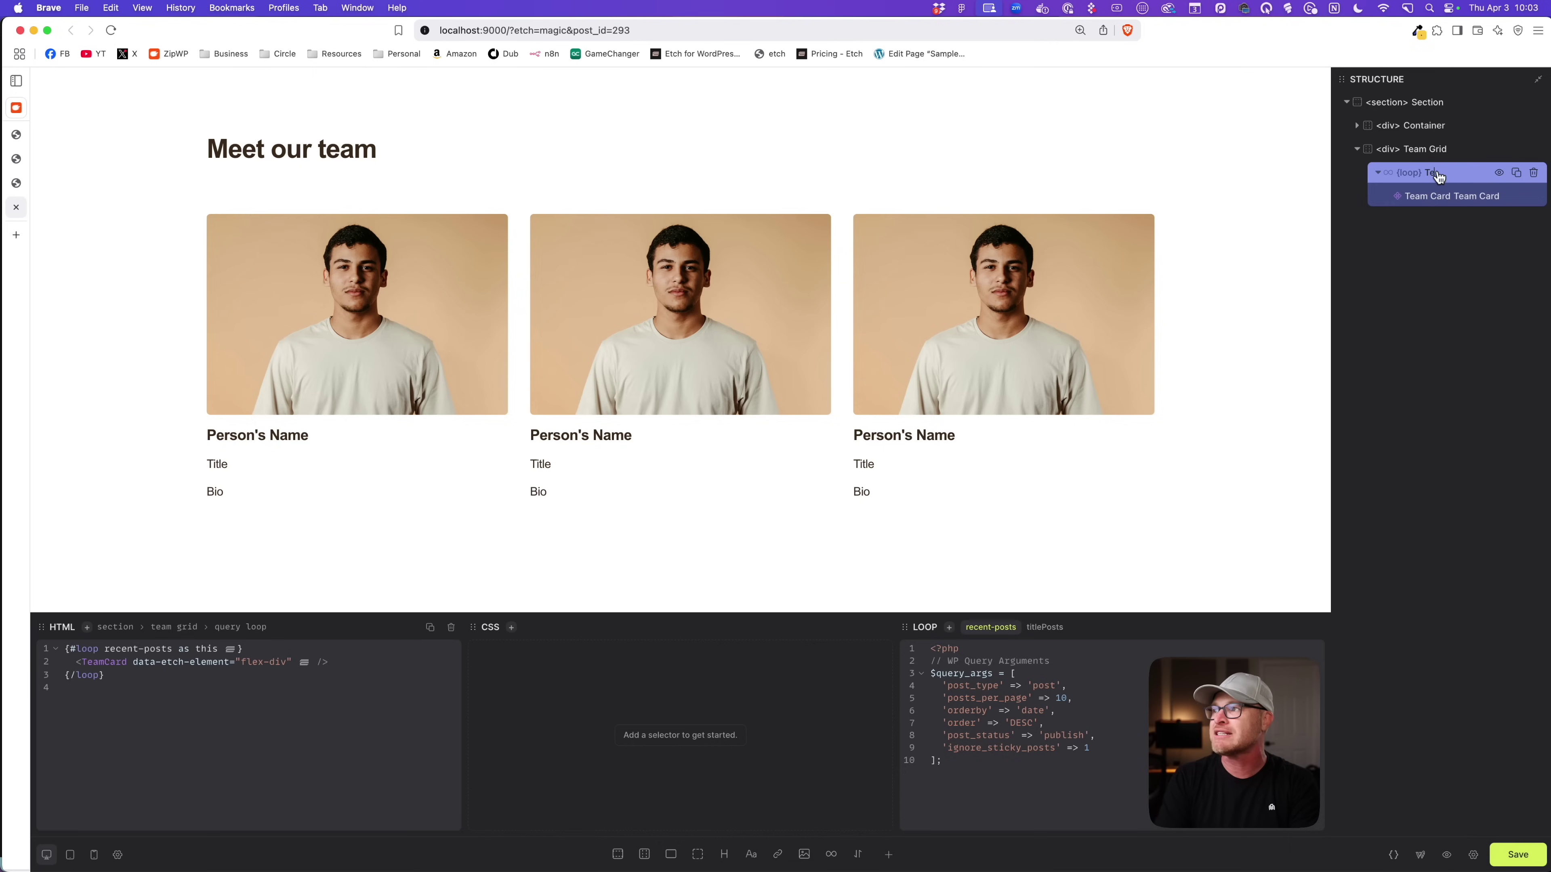
text( Members)
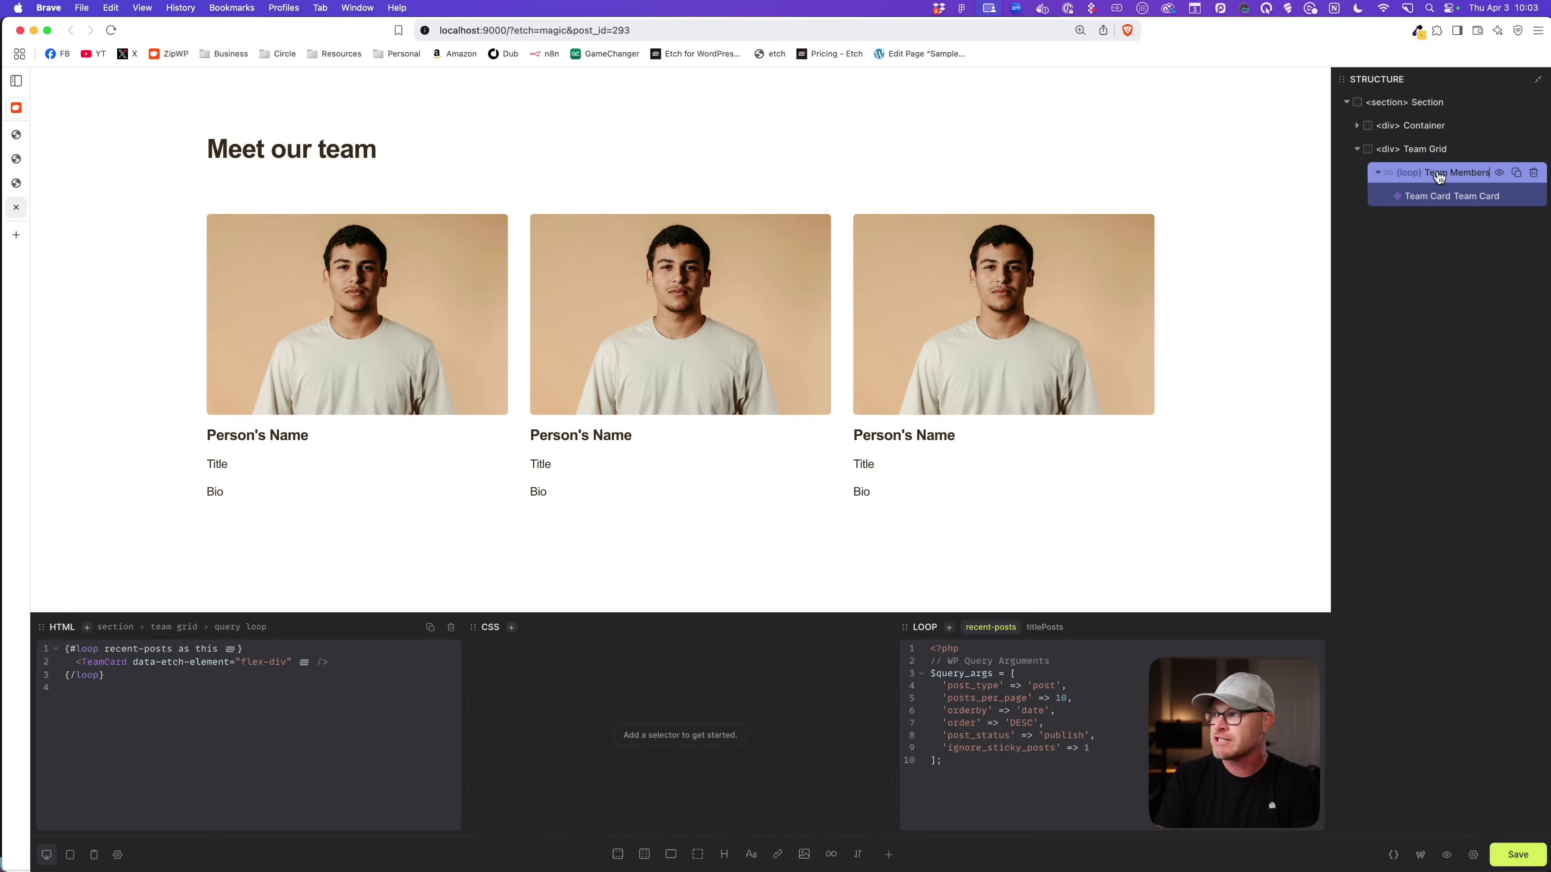
key(Return)
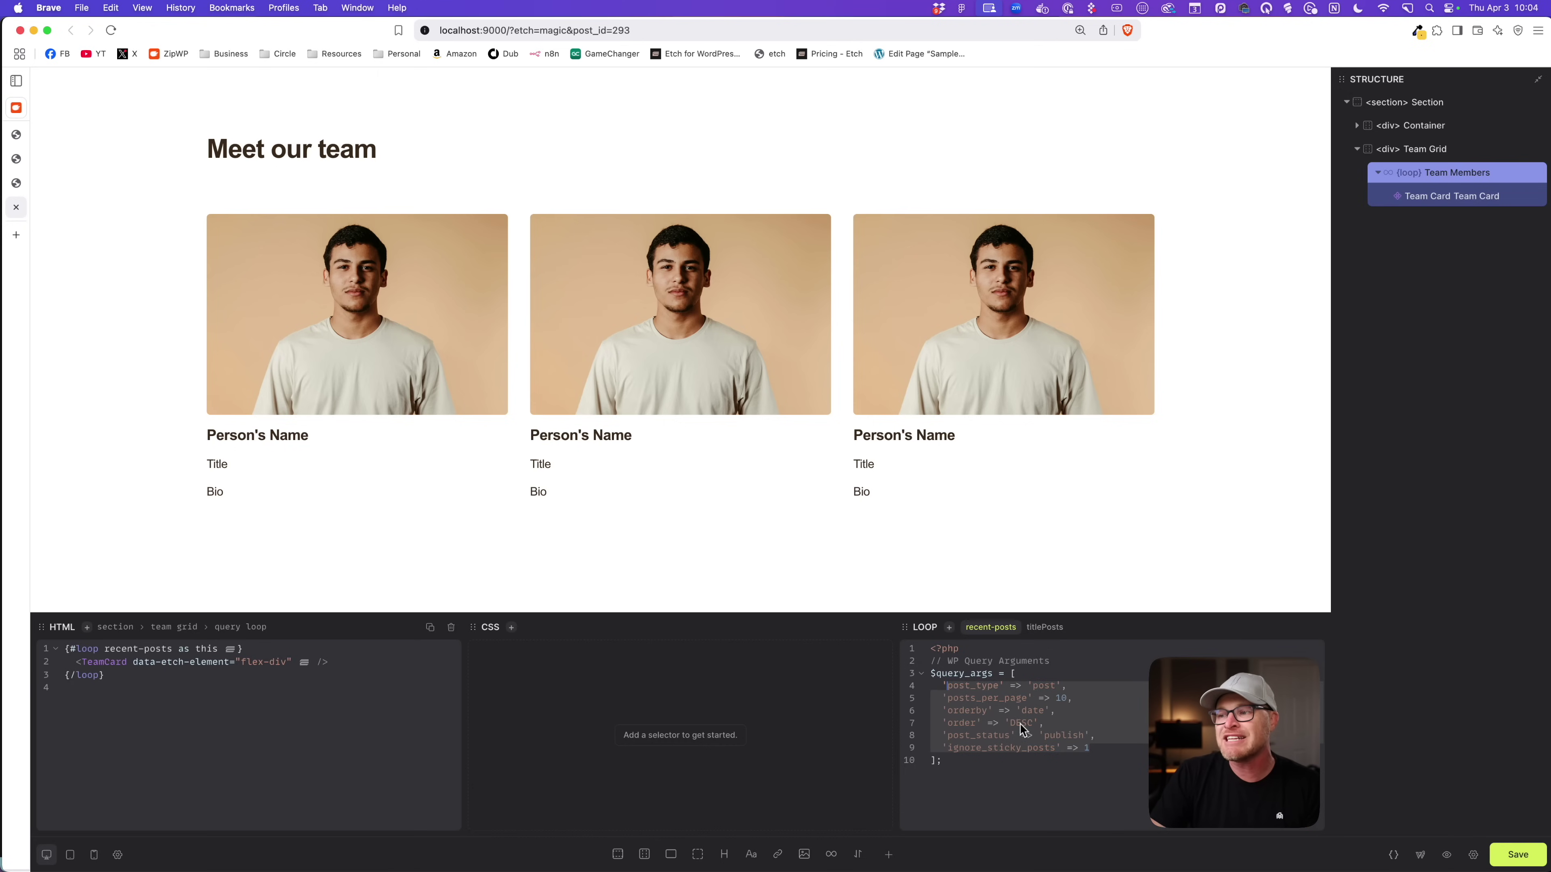
Edit the loop query so post_type is 'team' and posts_per_page becomes 8.
click(1128, 750)
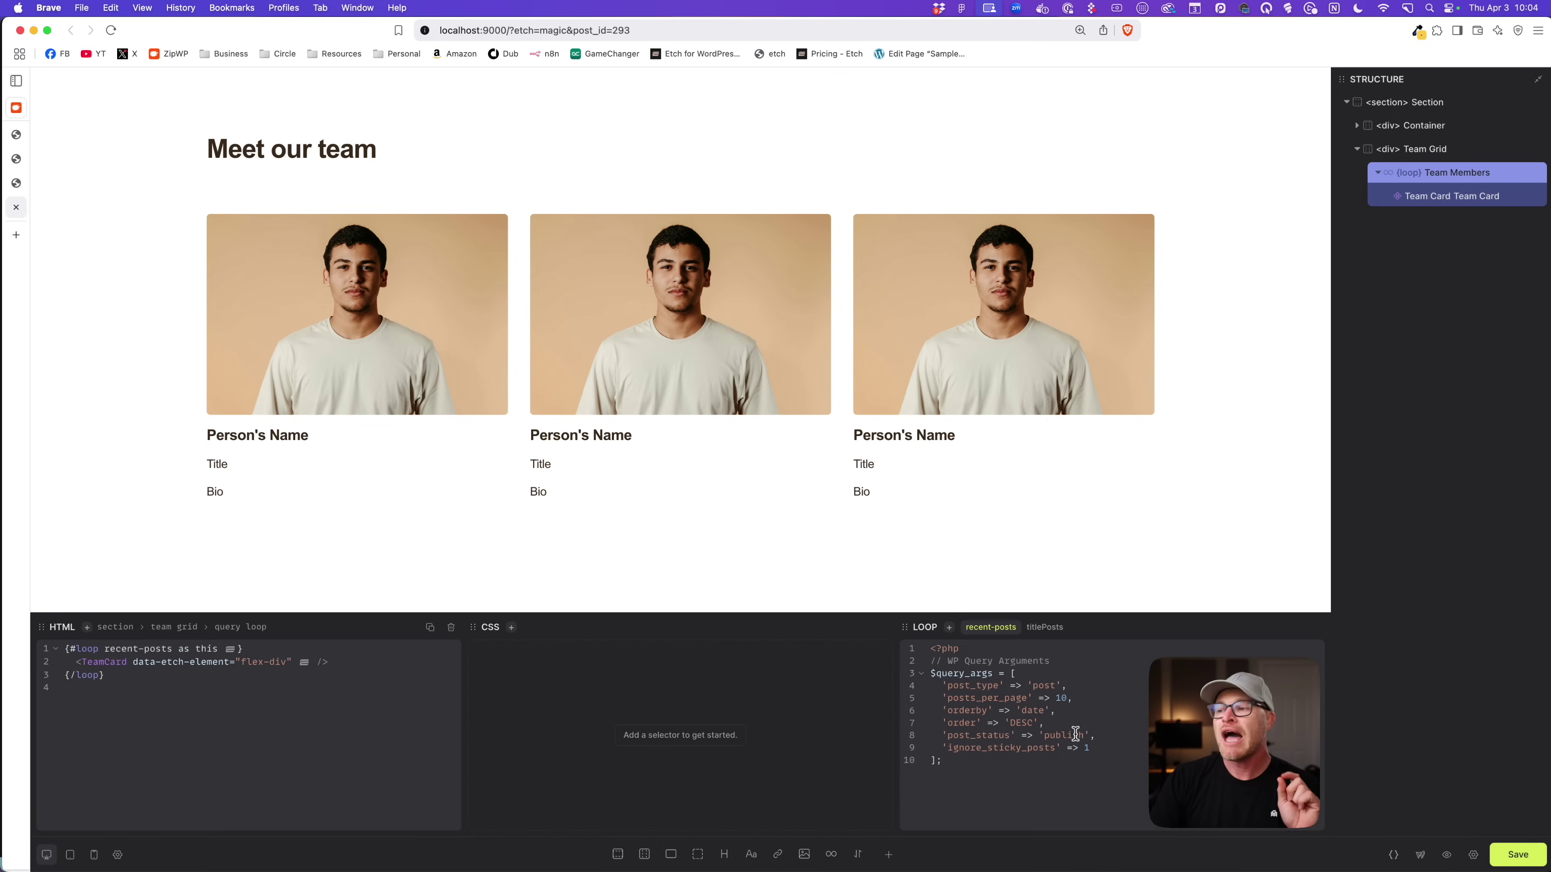
drag(1091, 748, 919, 682)
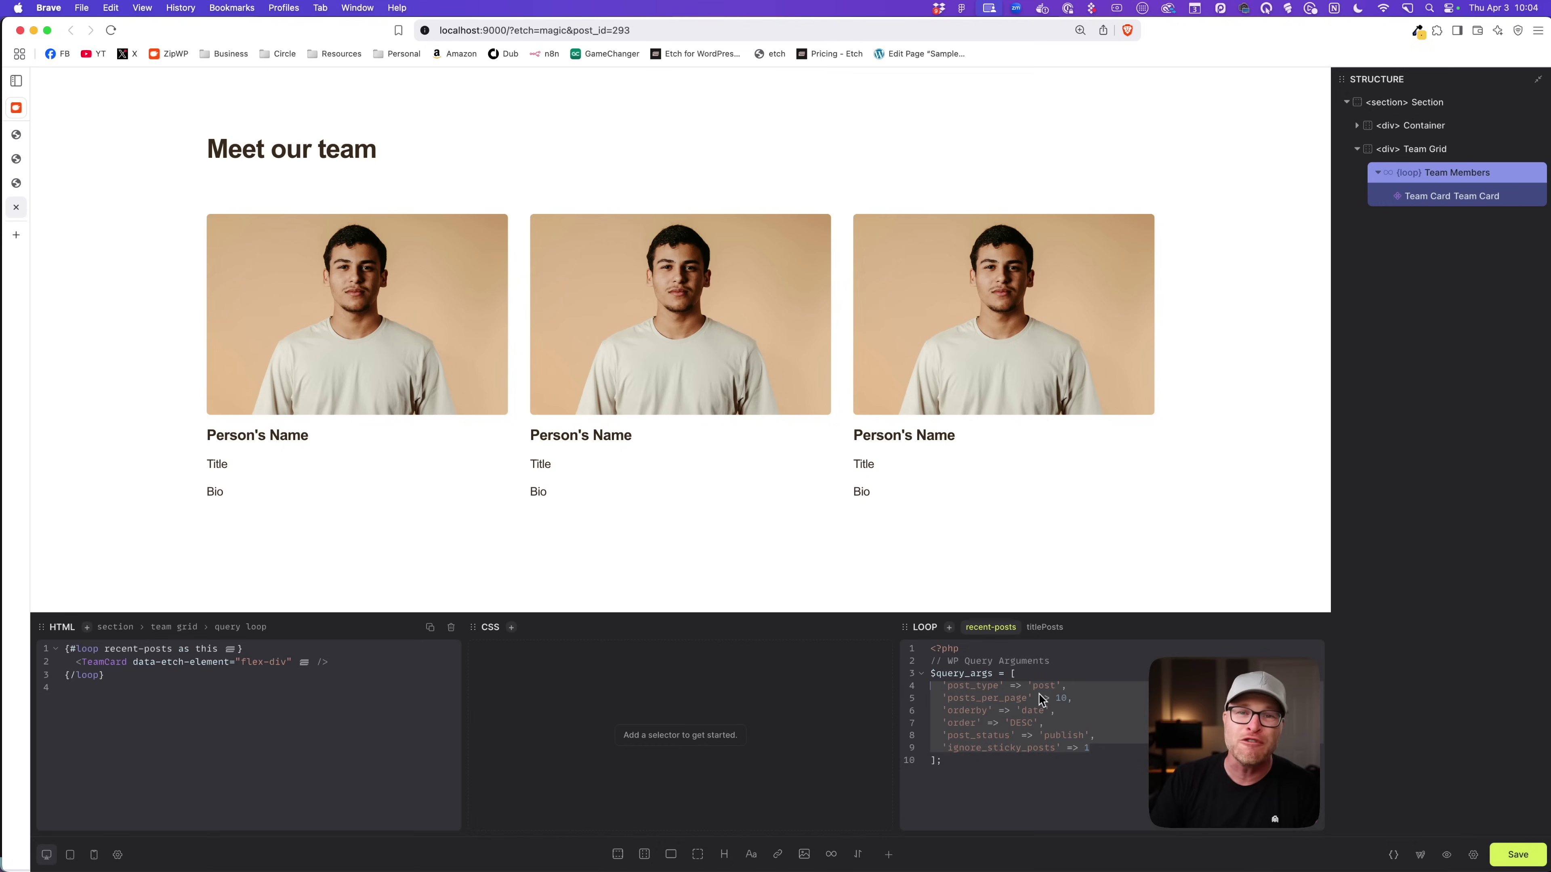
click(1093, 749)
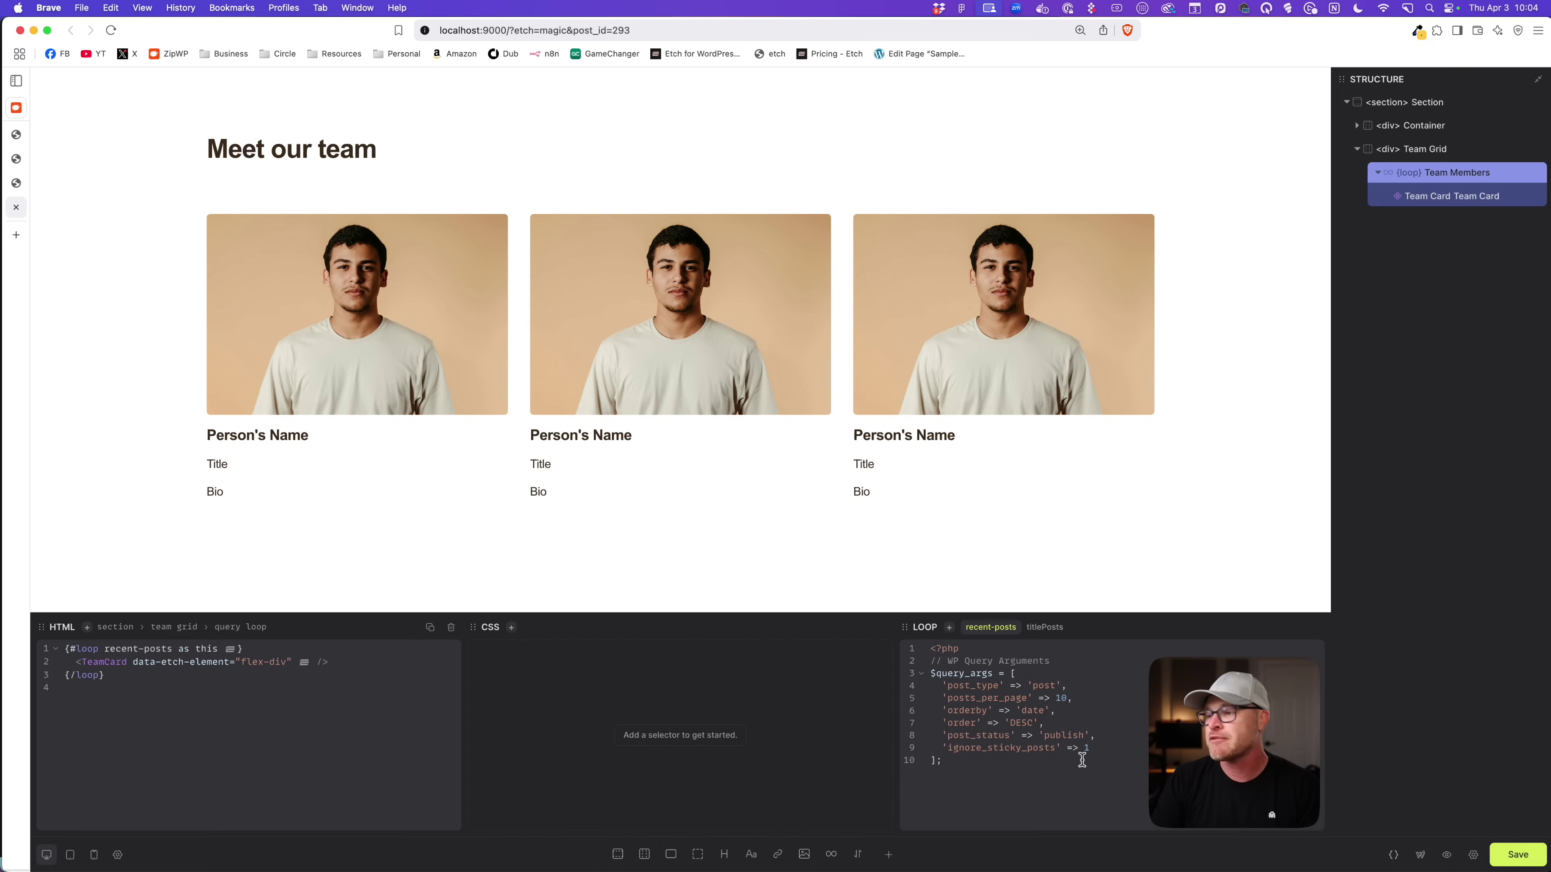
double_click(1044, 686)
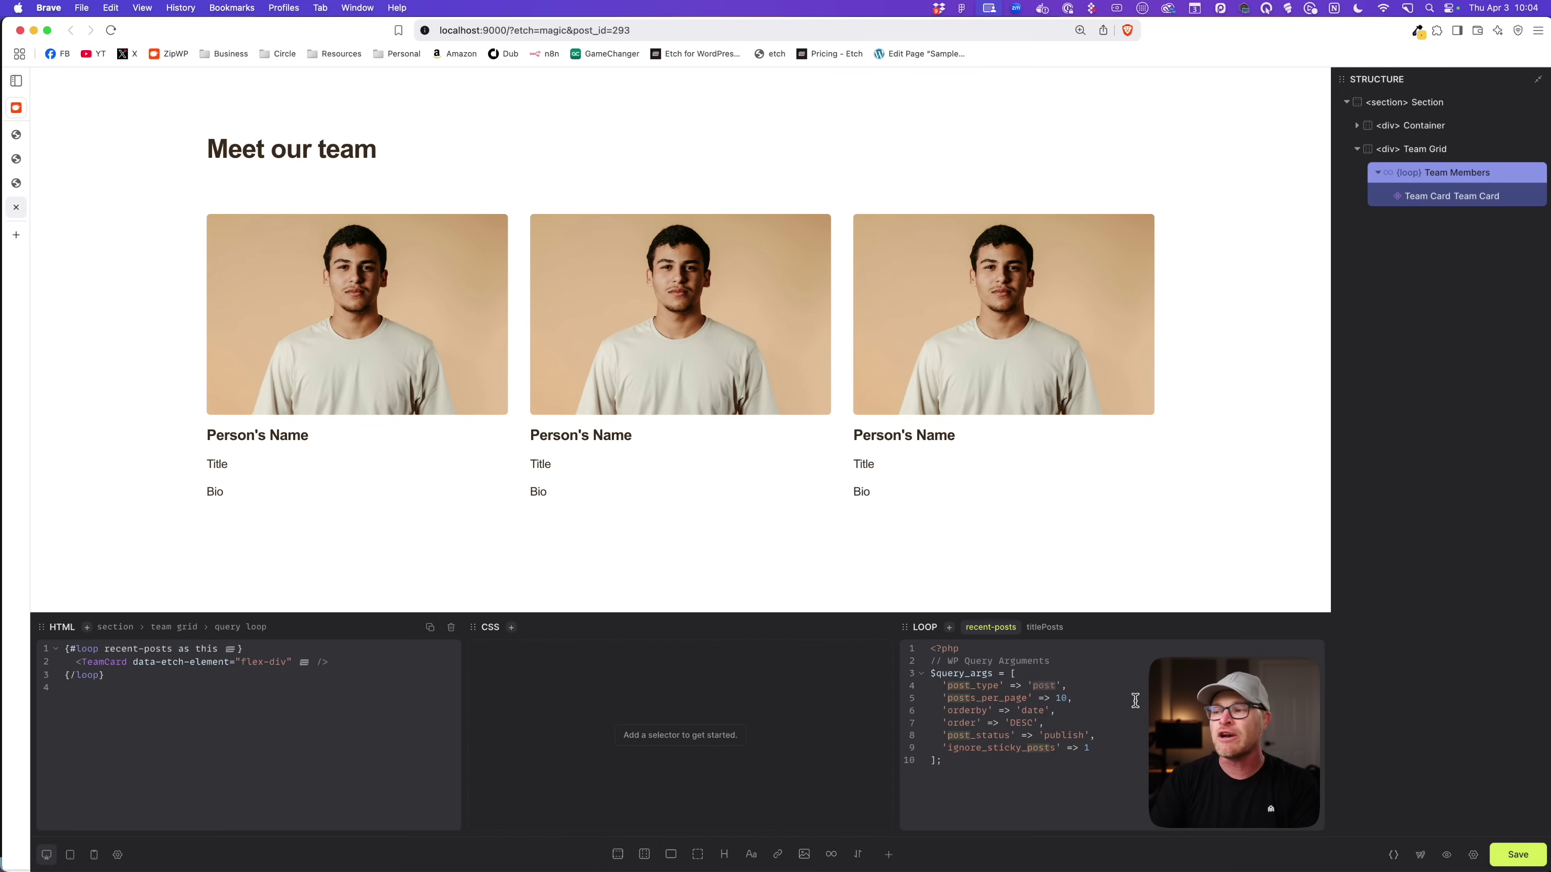
text(team)
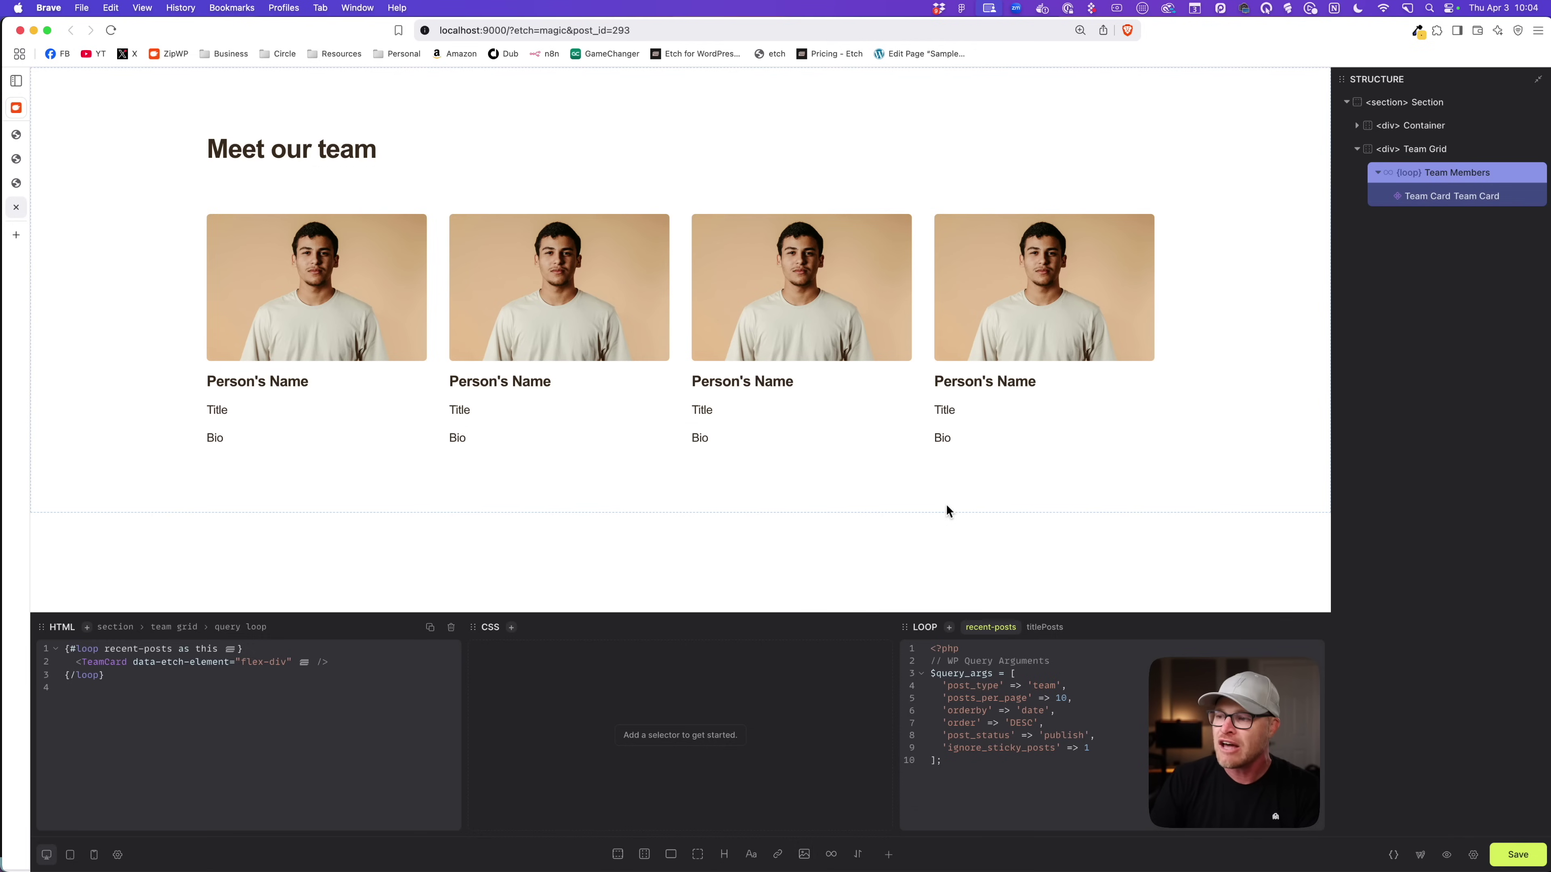
double_click(1062, 697)
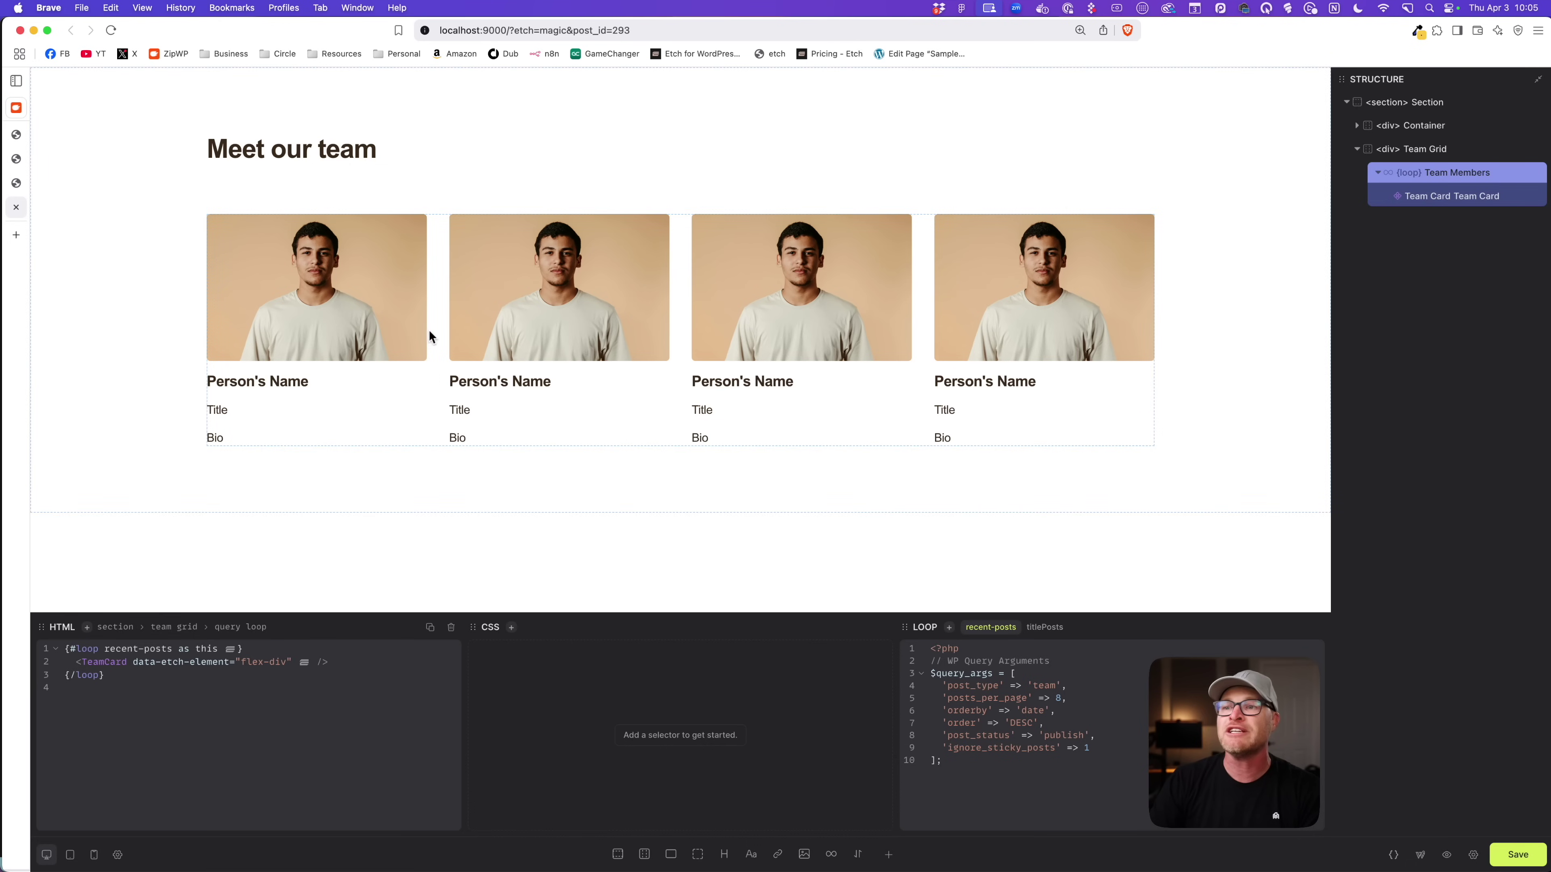
Select a team card, enter a test name in its Name prop, then clear it.
click(318, 313)
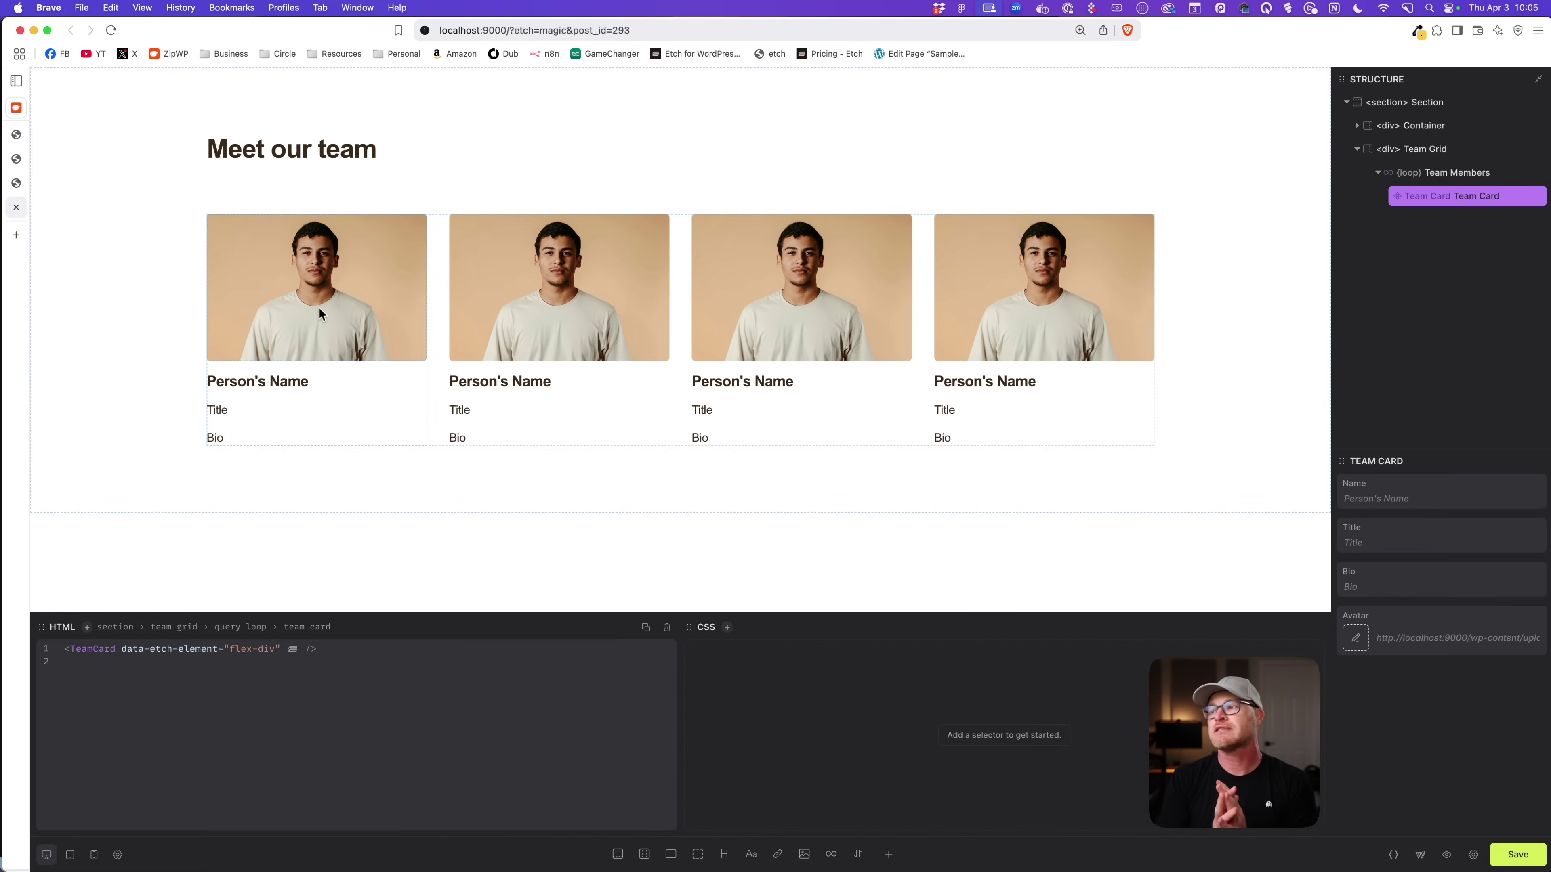
click(1380, 501)
text(Jake)
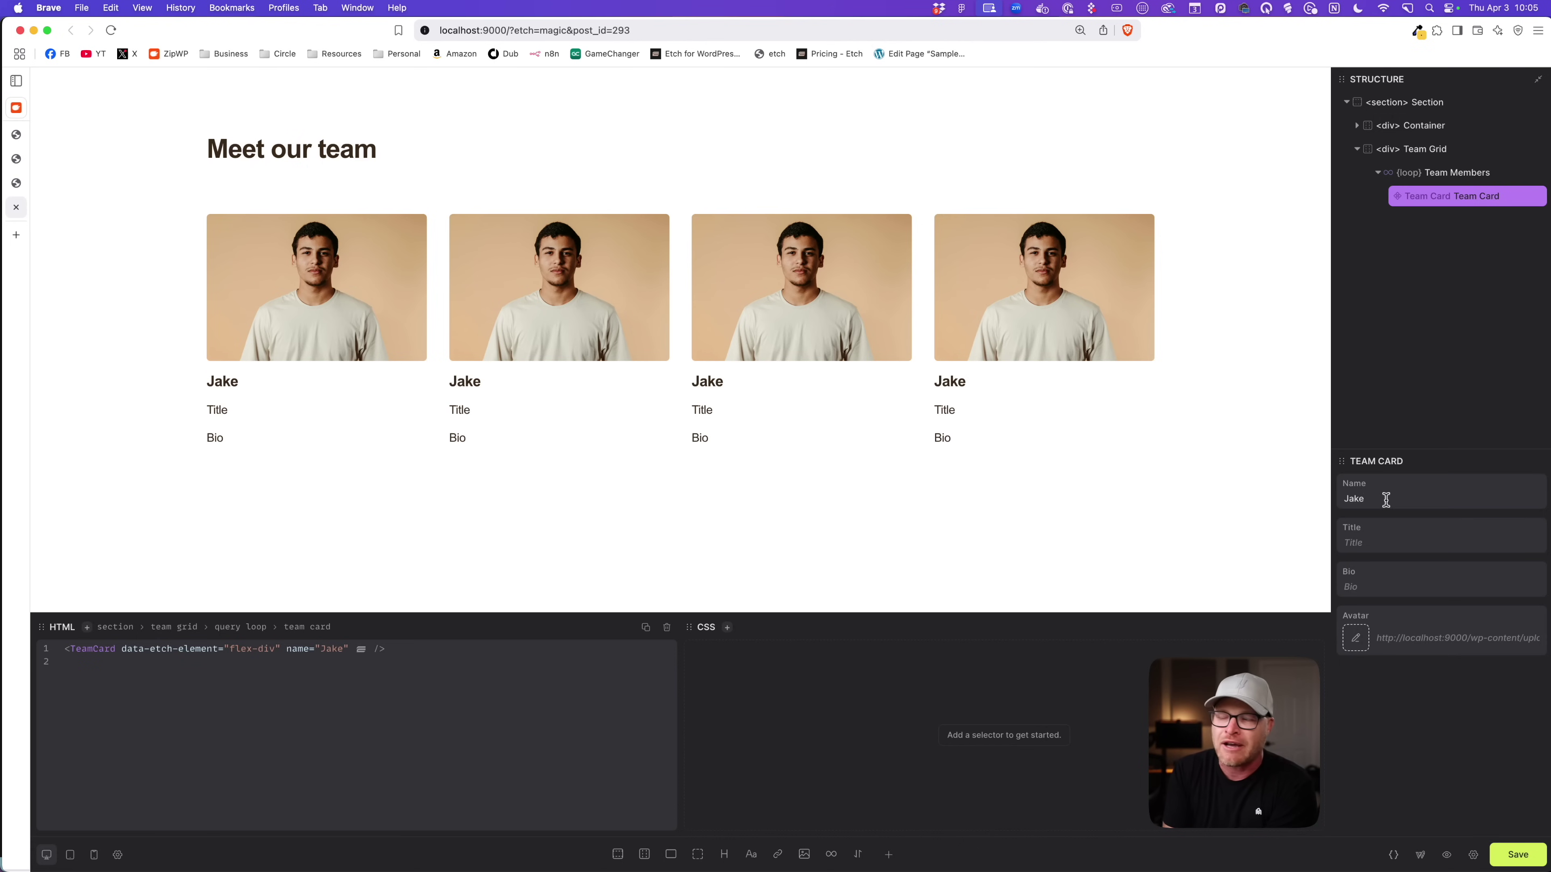
key(BackSpace)
key(BackSpace)
key(BackSpace)
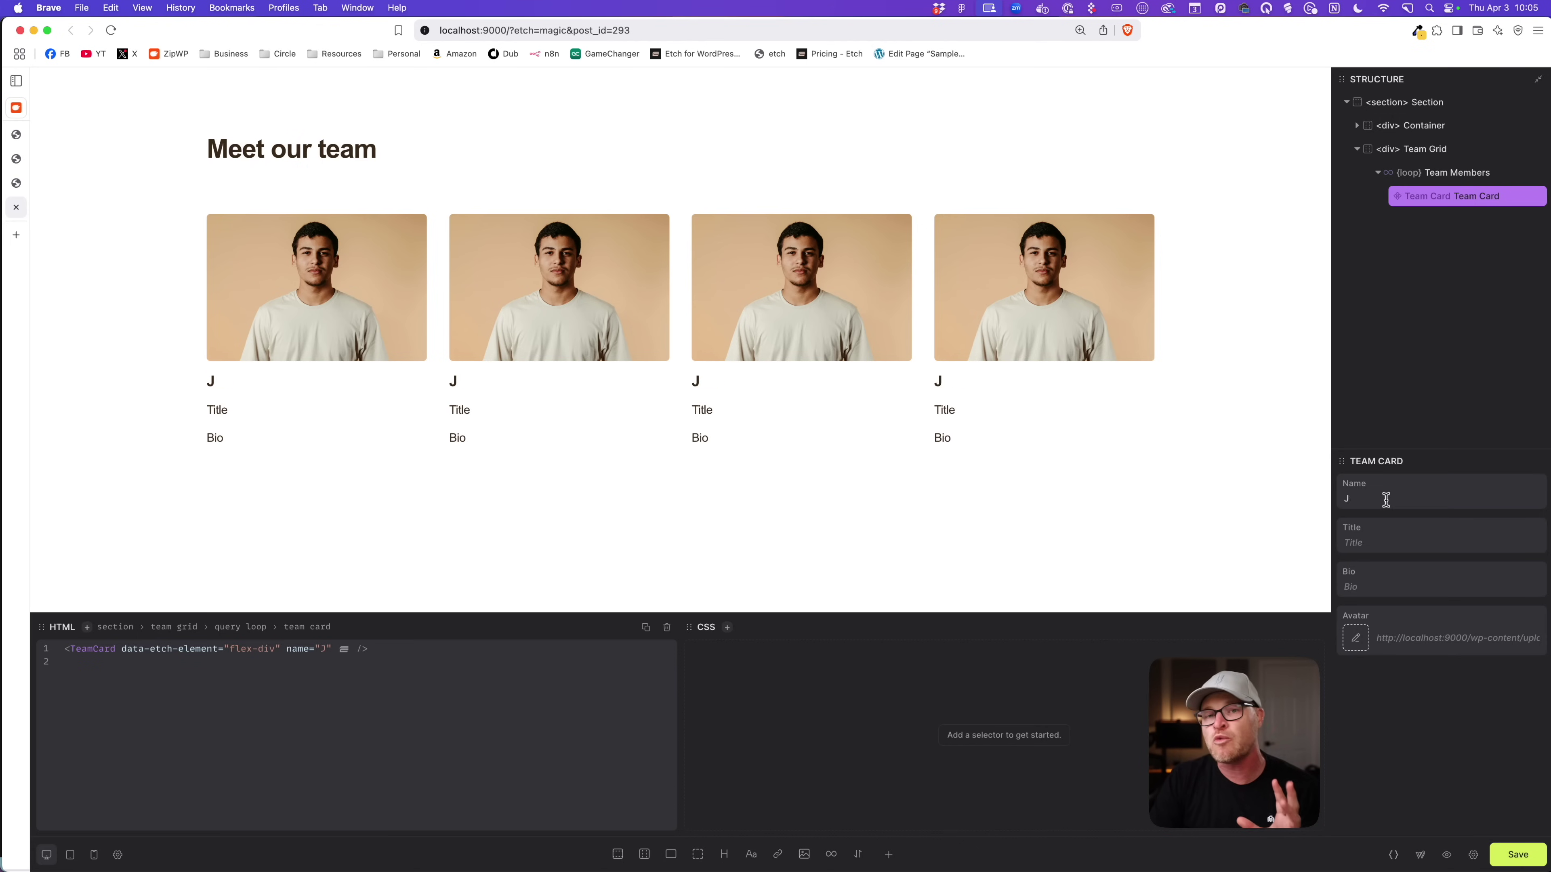
key(BackSpace)
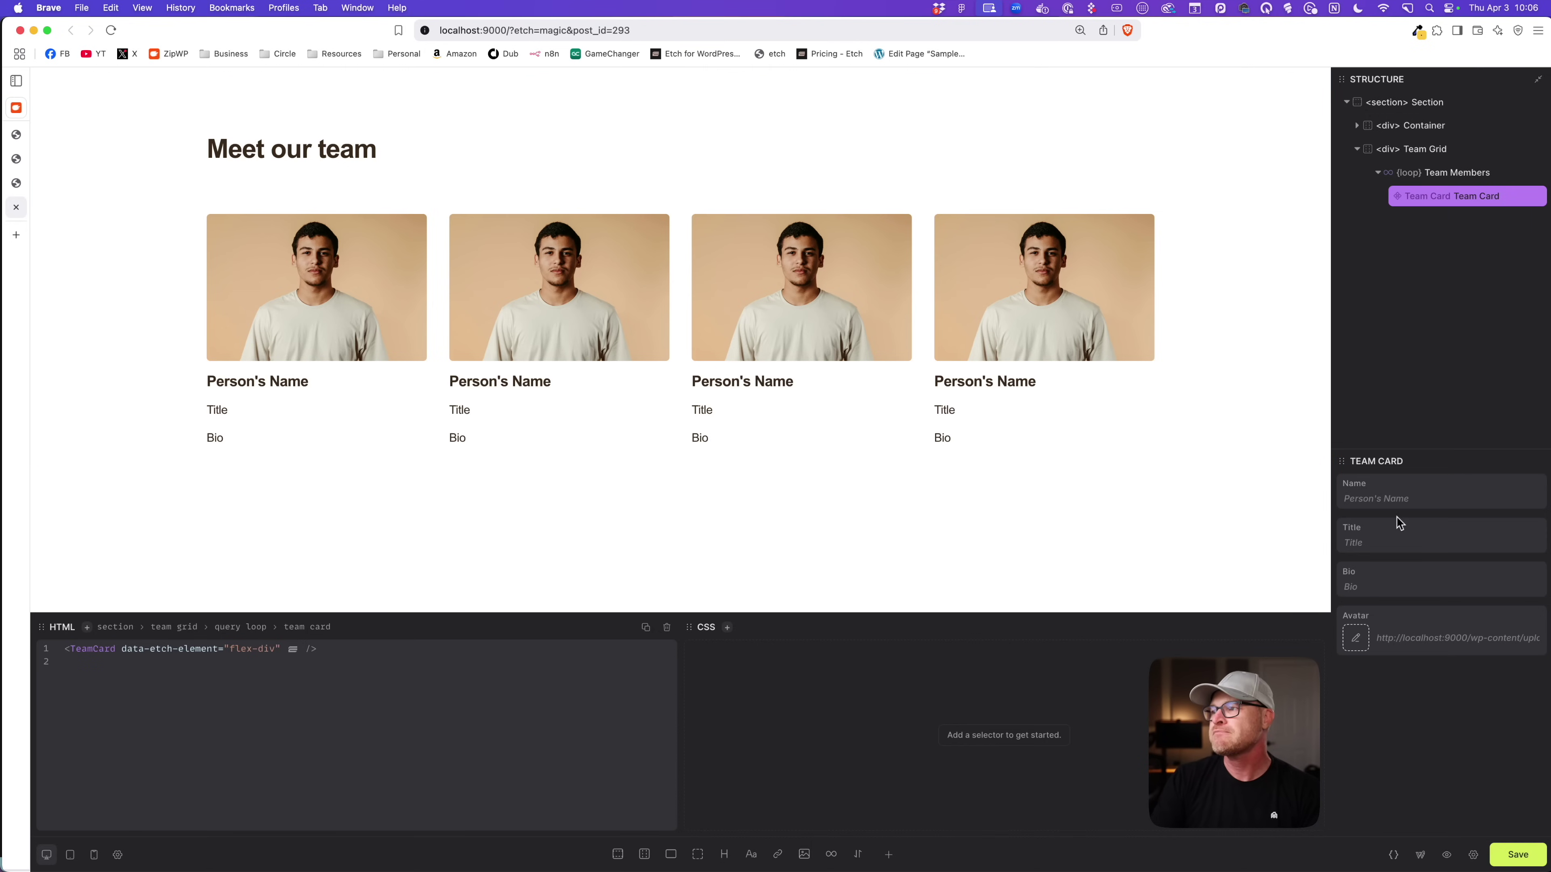
Bind the card's Name prop to {this.title} and put empty braces {} in Title.
click(1395, 500)
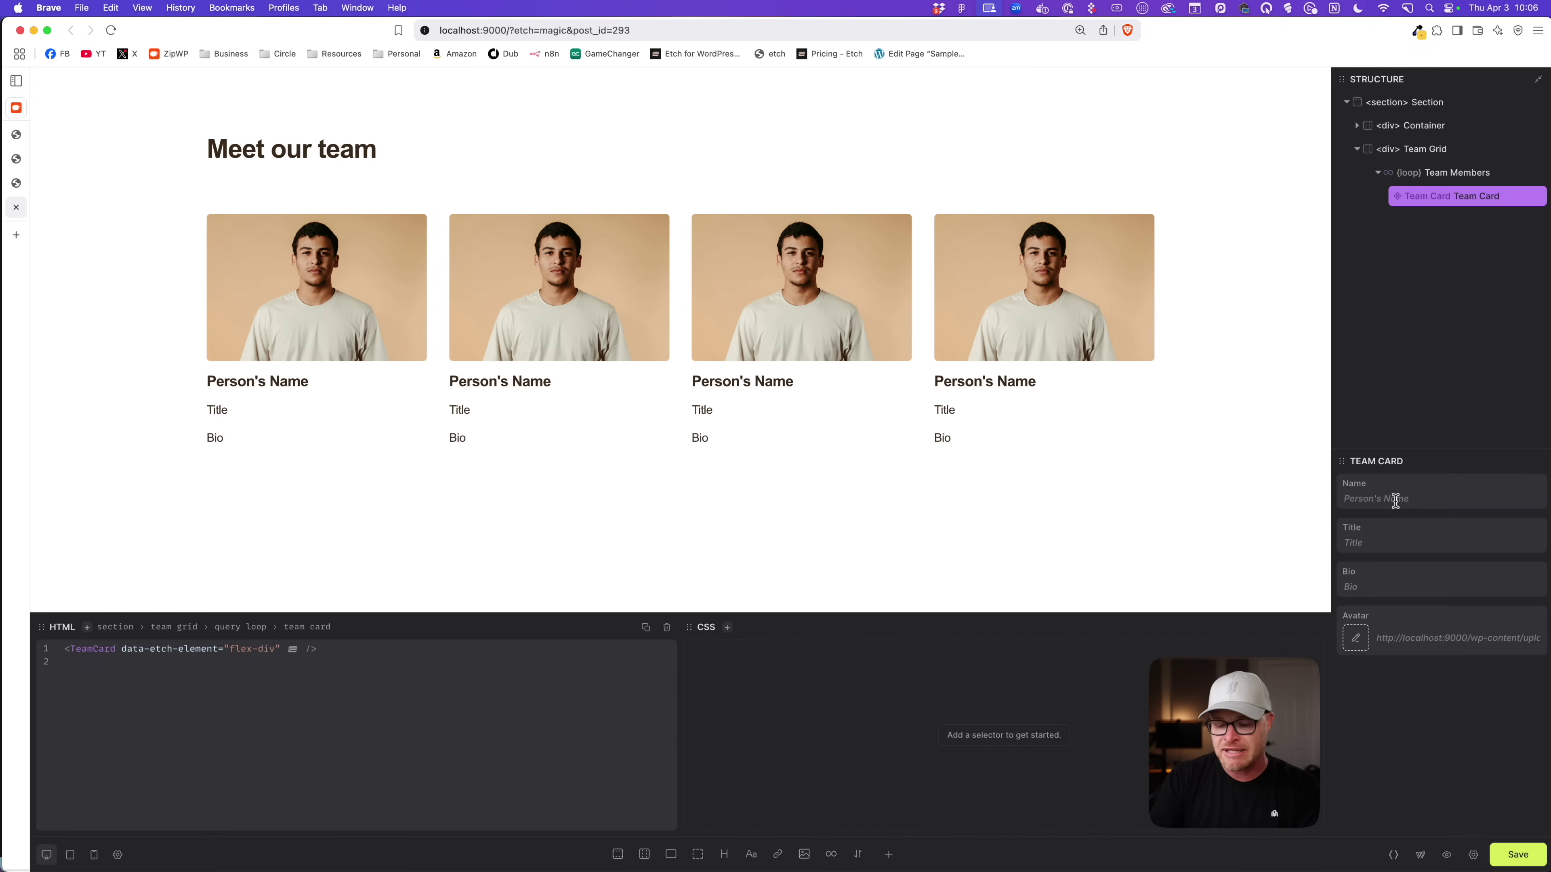
text({this.)
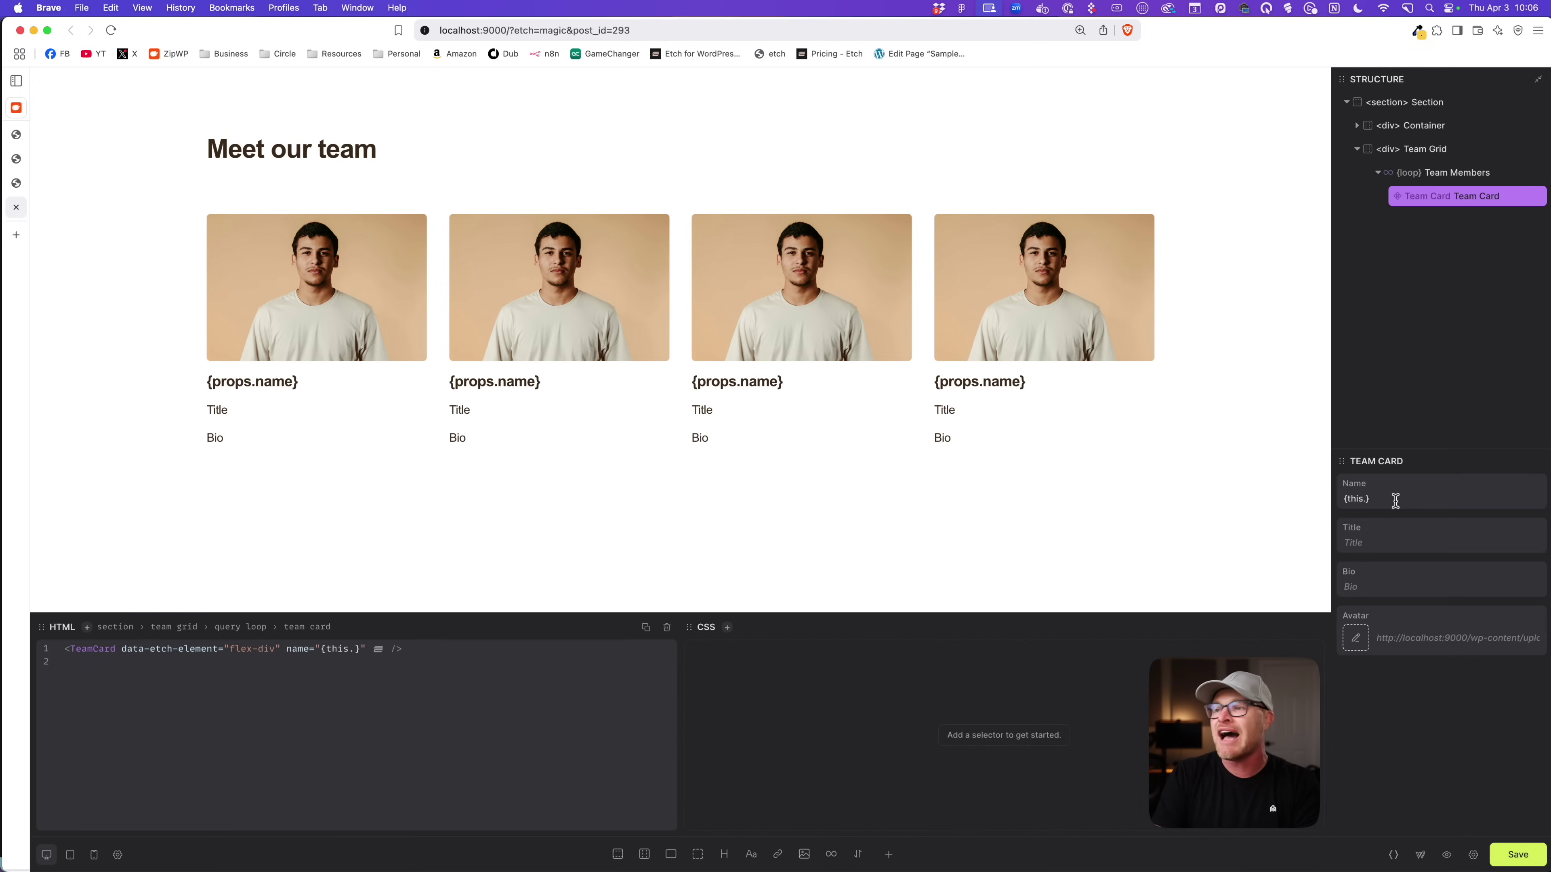
text(title)
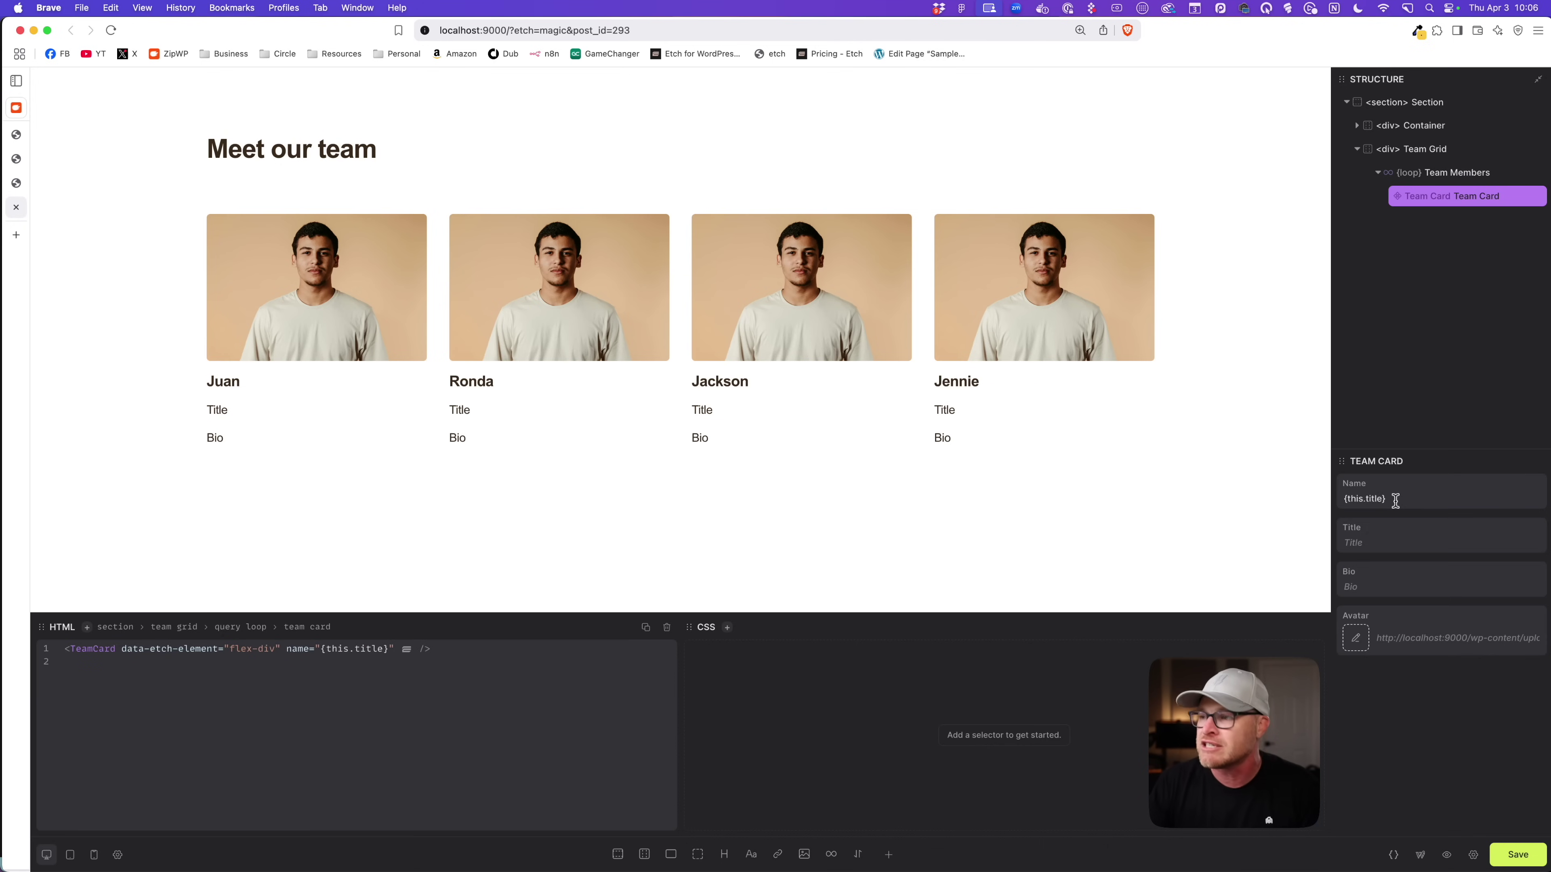
double_click(1354, 498)
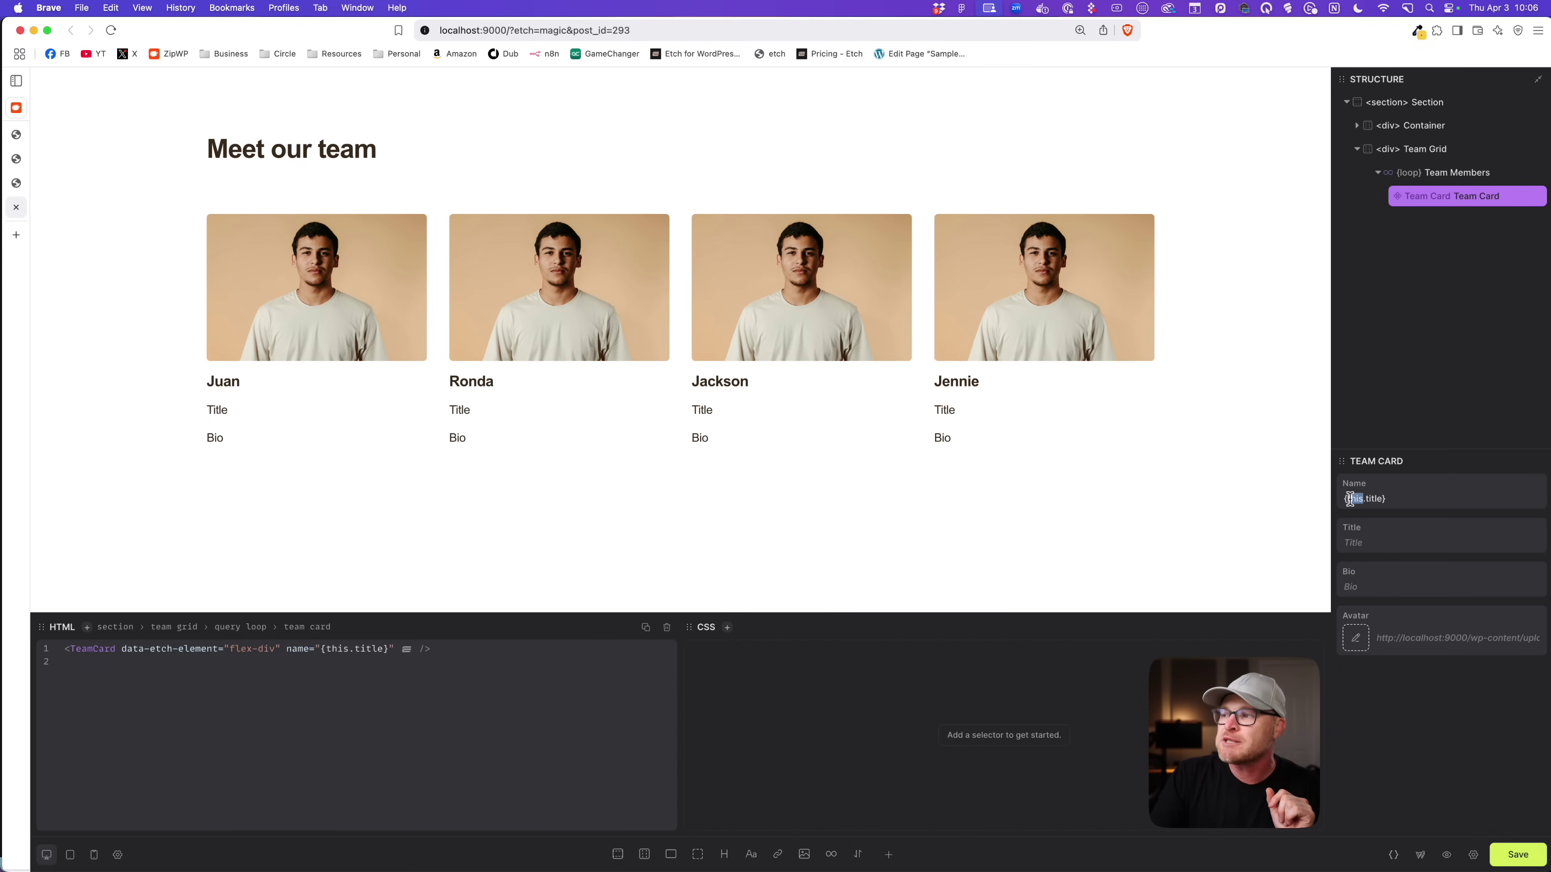
click(1382, 545)
text({})
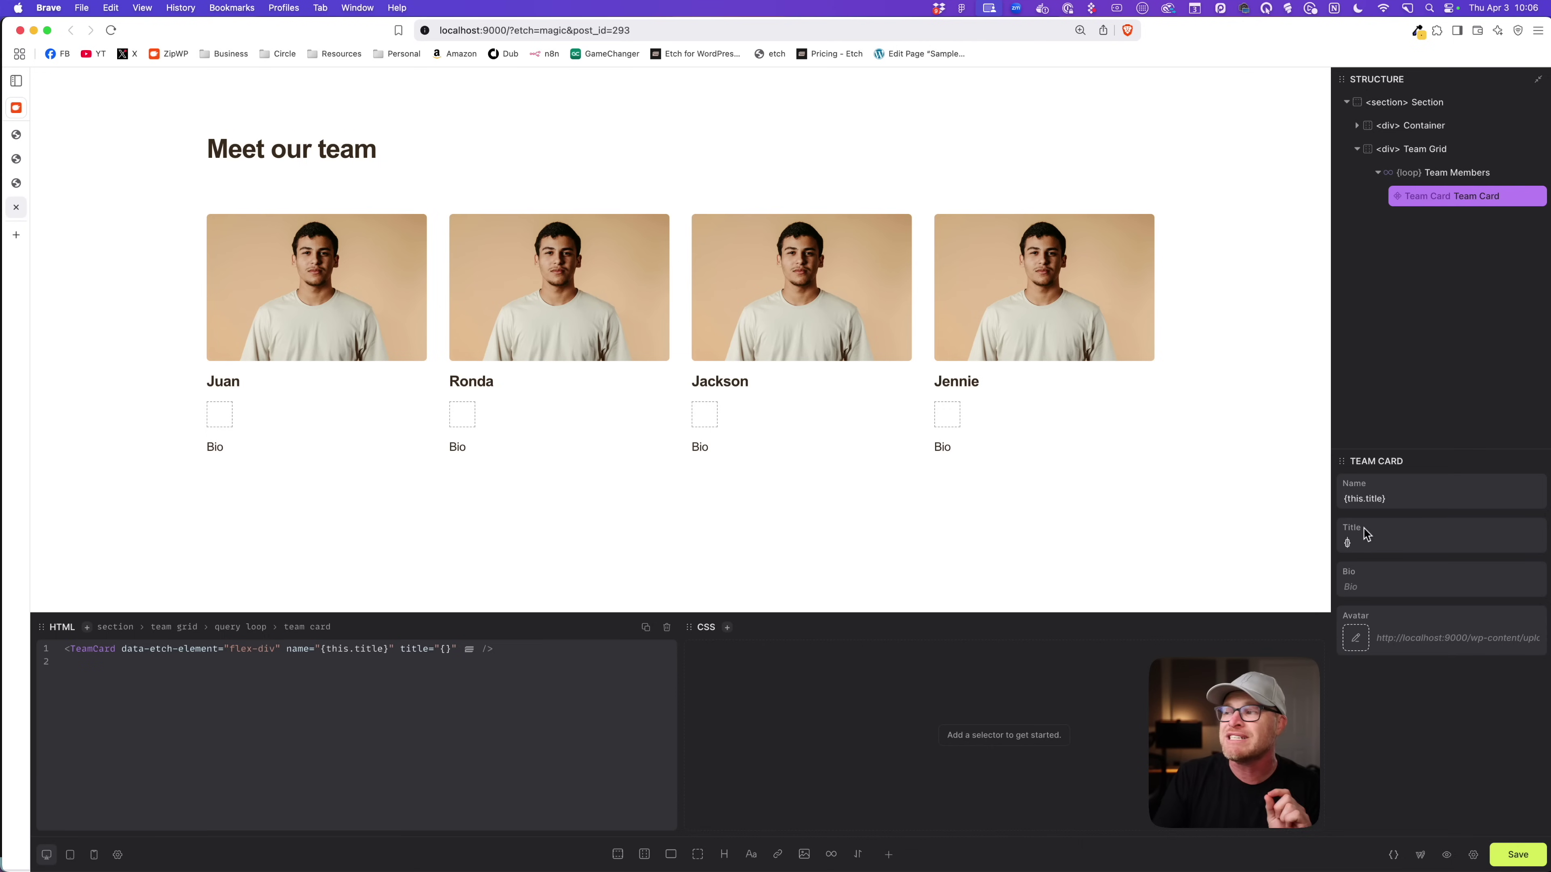
drag(1388, 499, 1338, 545)
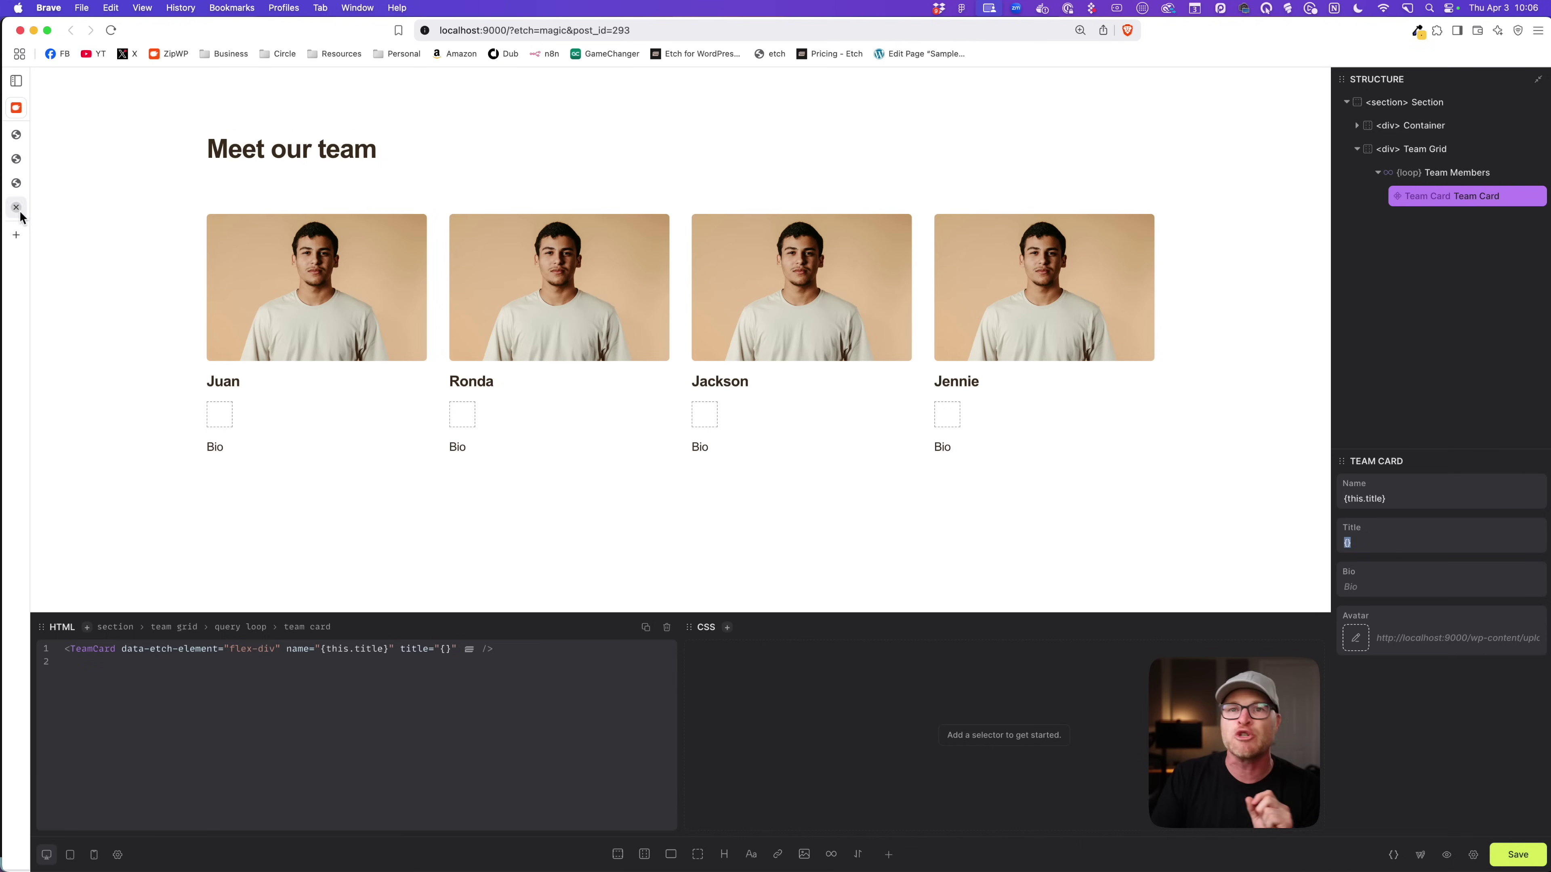
click(16, 183)
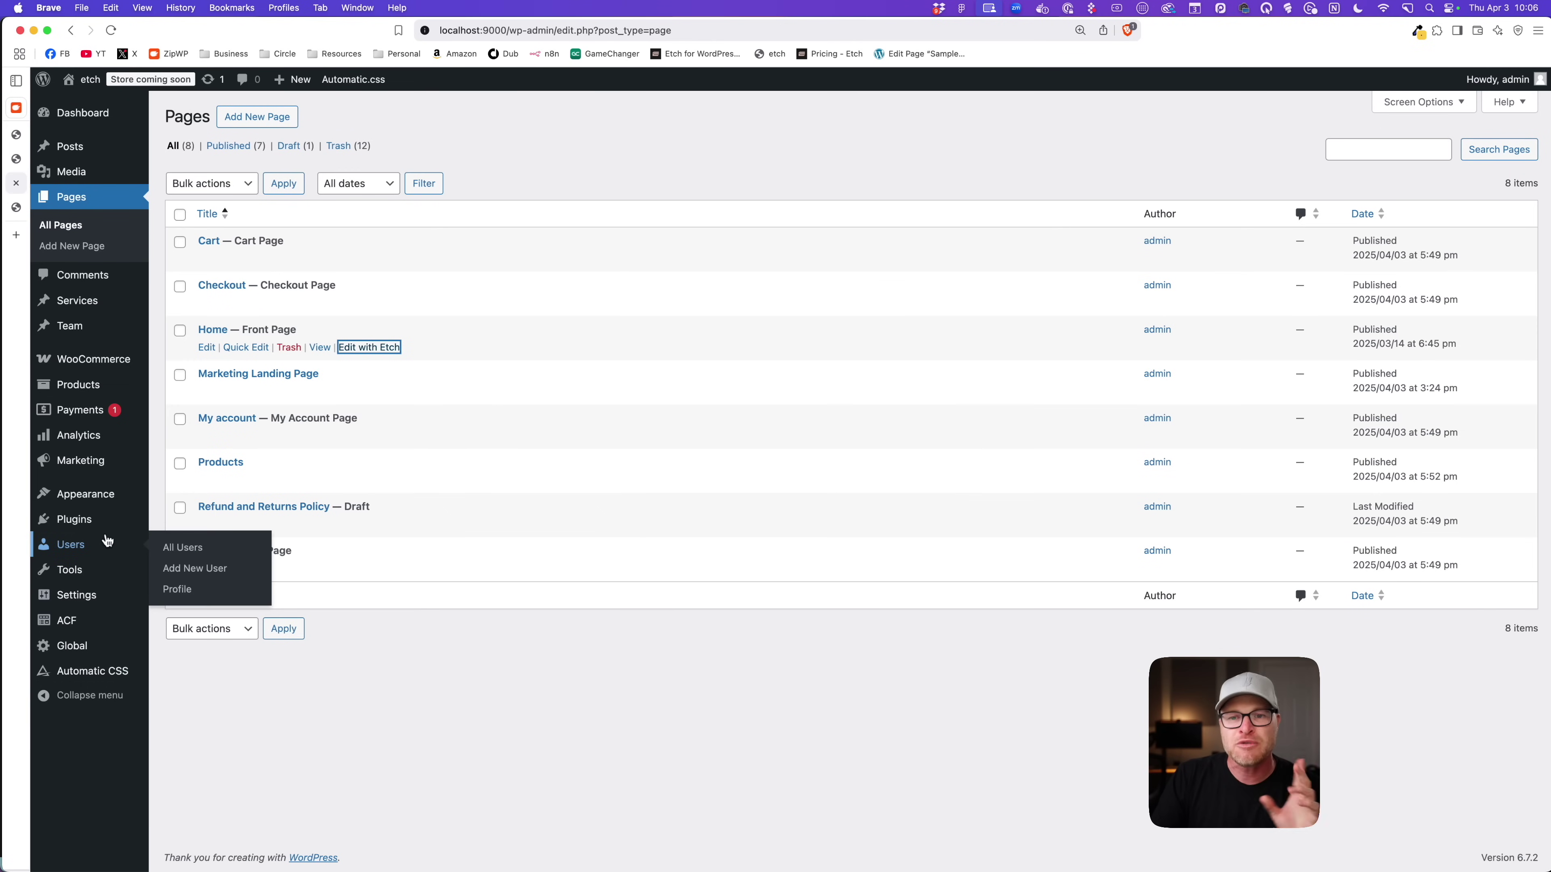
Copy the team_member_title field name from the ACF Team field group, then return to Etch.
mouse_move(98, 622)
click(194, 625)
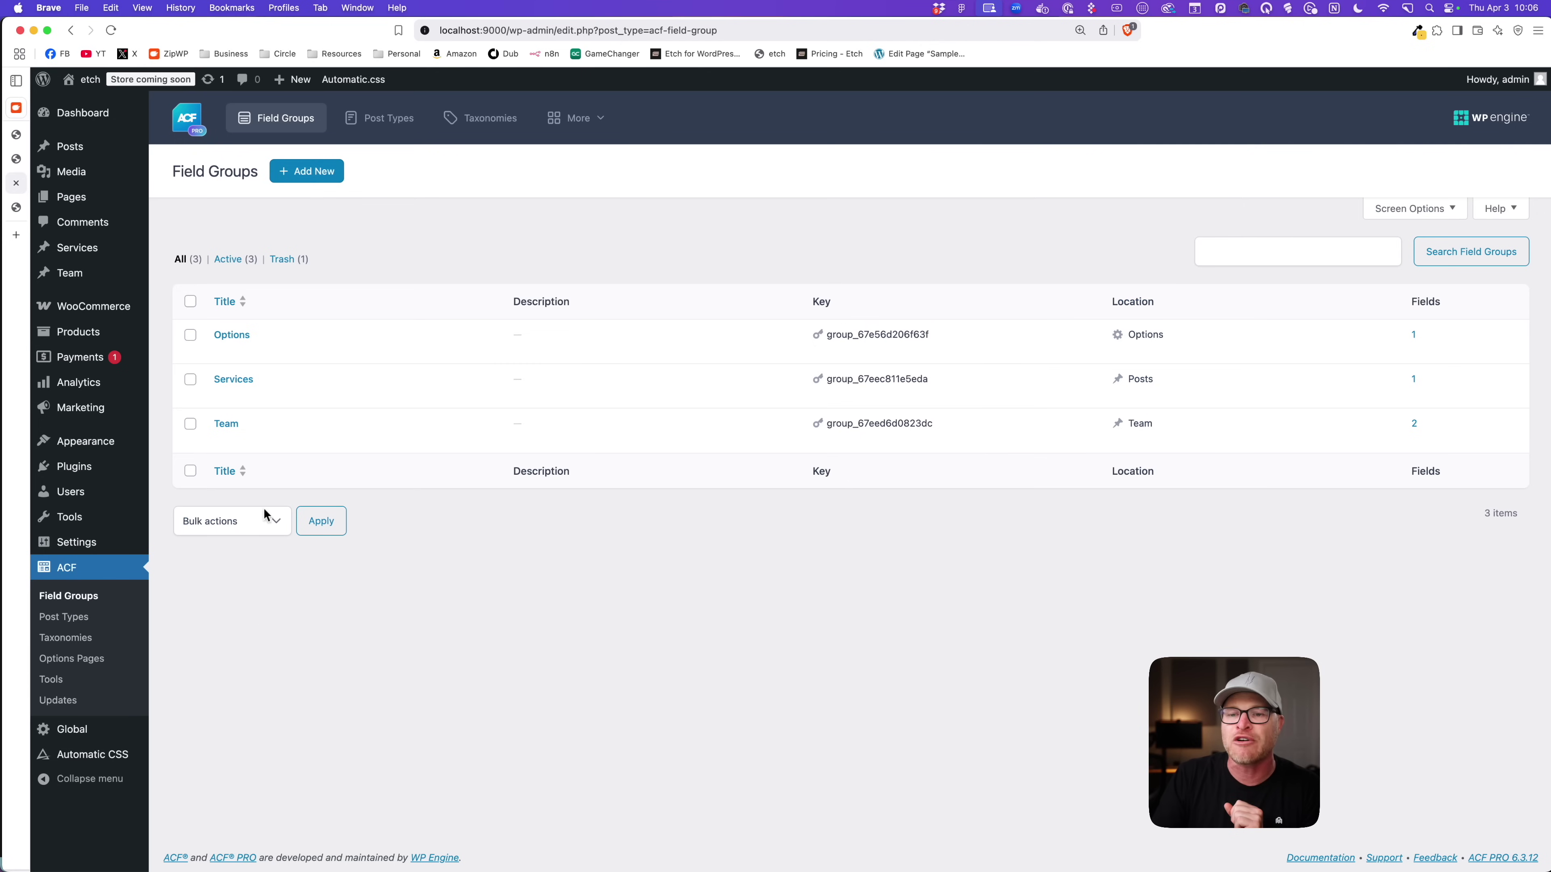
click(233, 433)
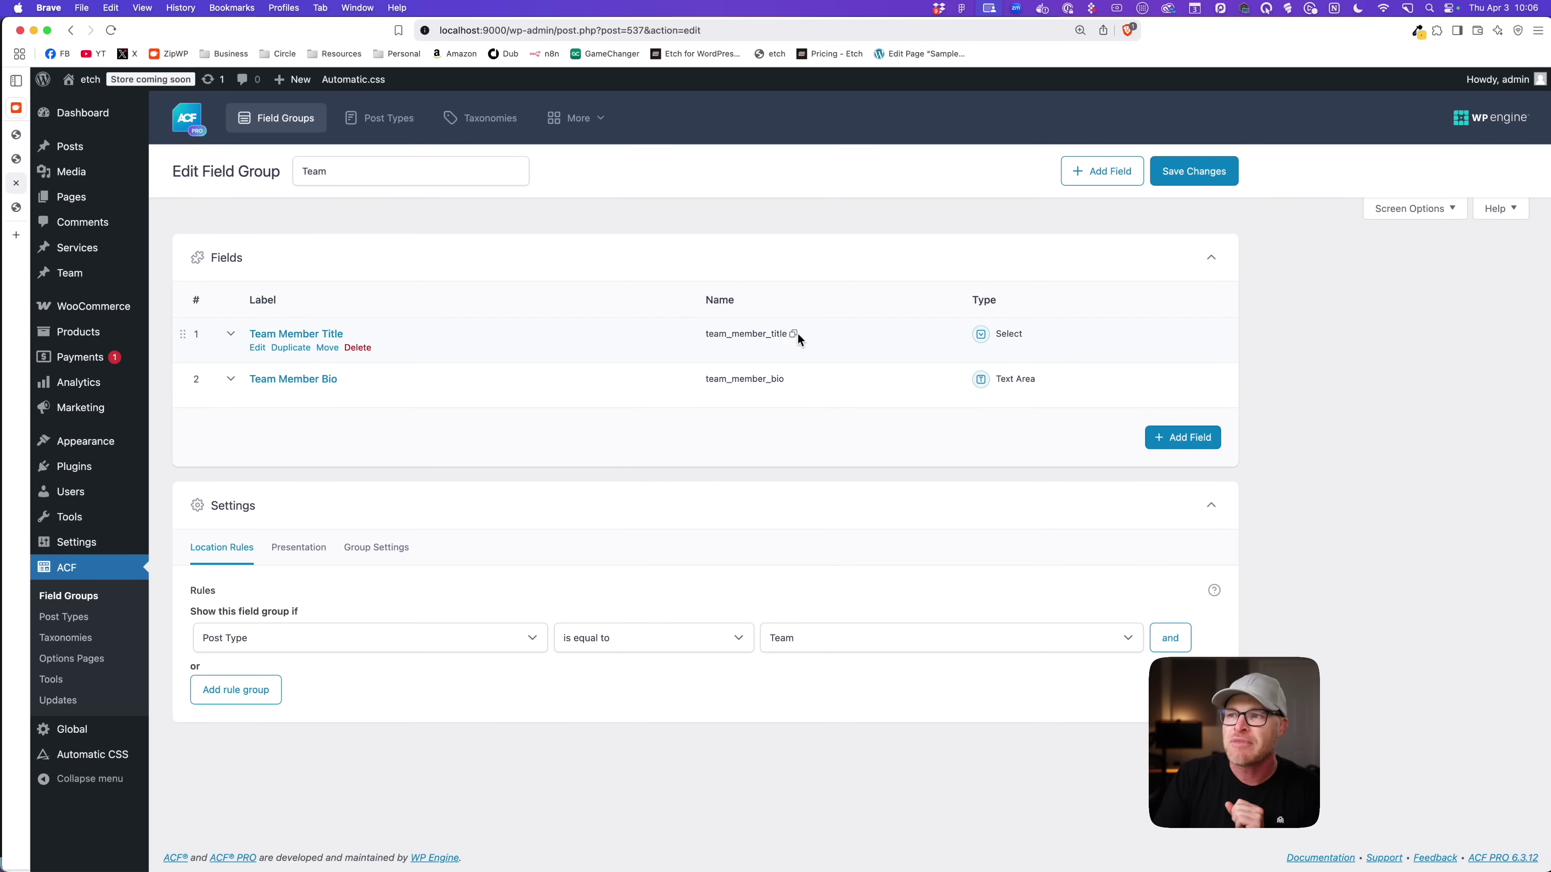
drag(789, 335, 753, 335)
click(787, 337)
key(super+c)
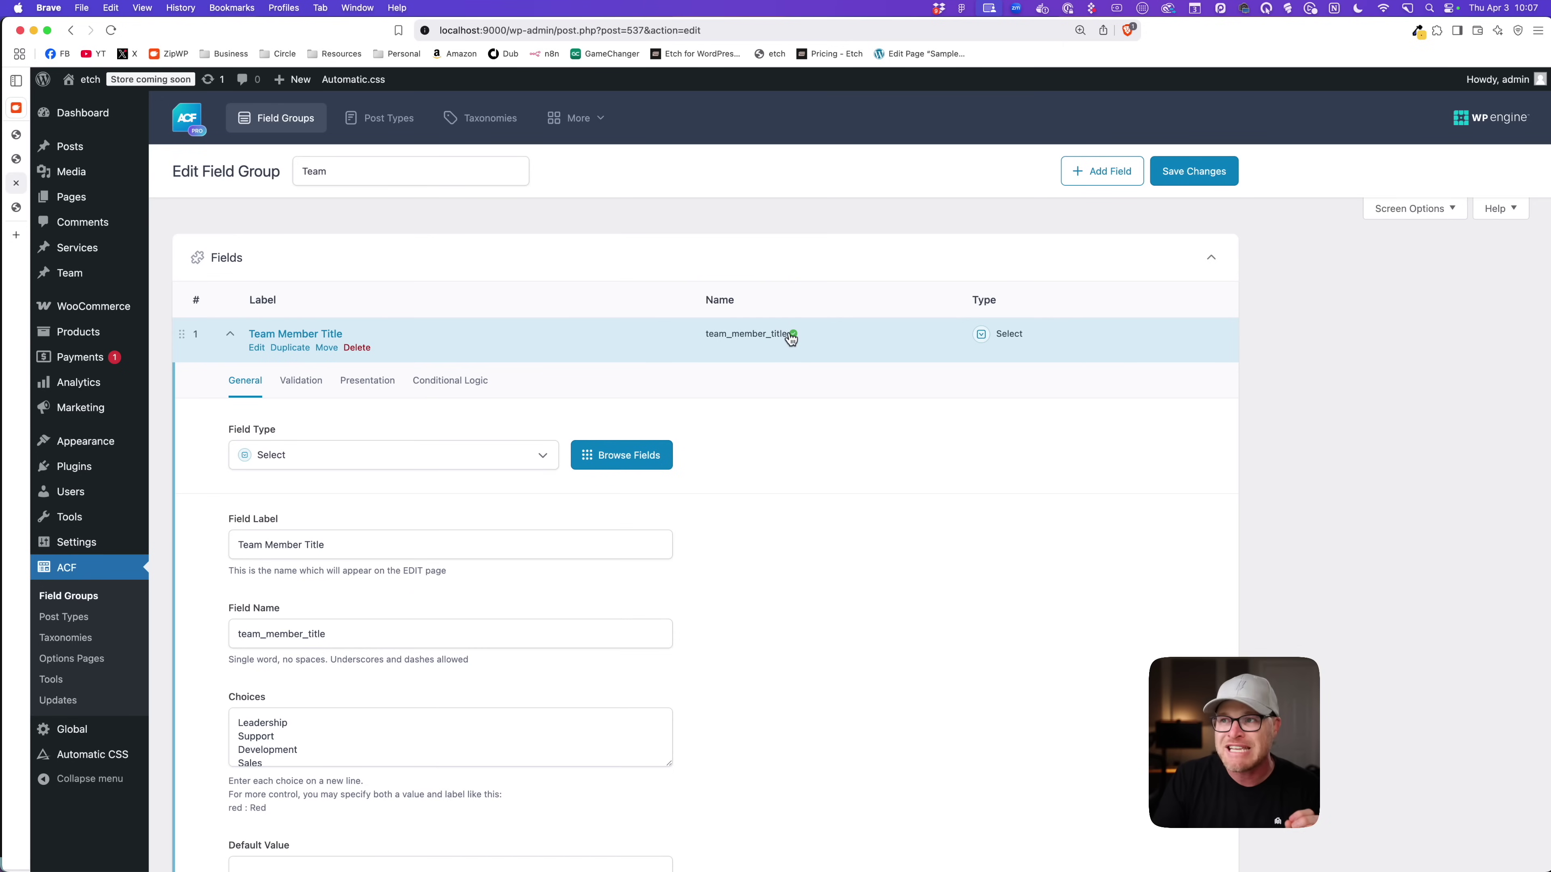
click(16, 206)
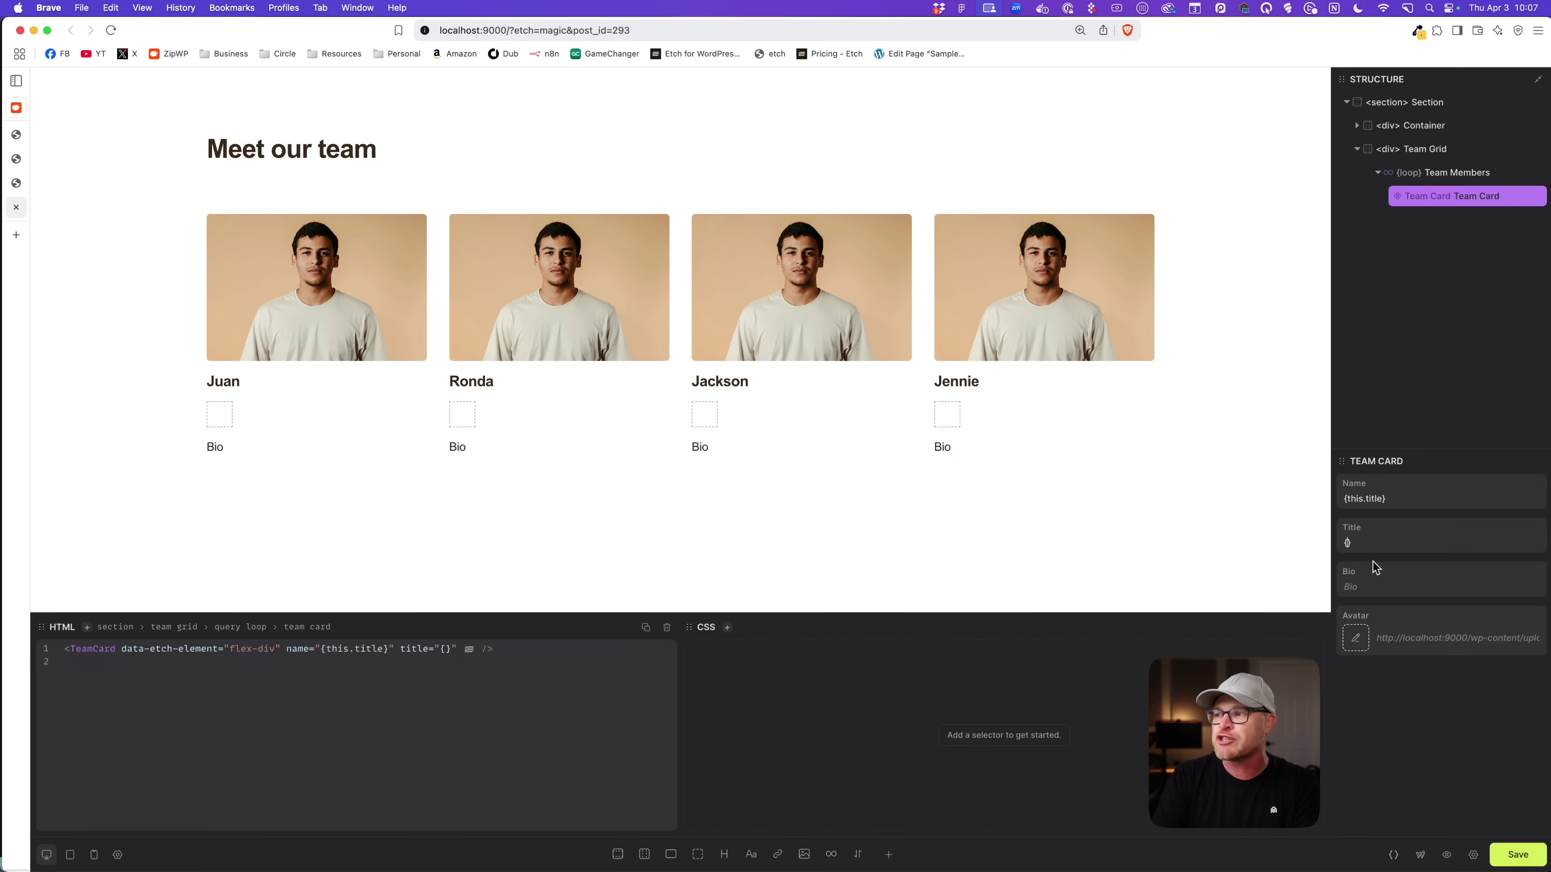
Bind the card's Title prop to {this.meta.team_member_title}.
text(this.meta)
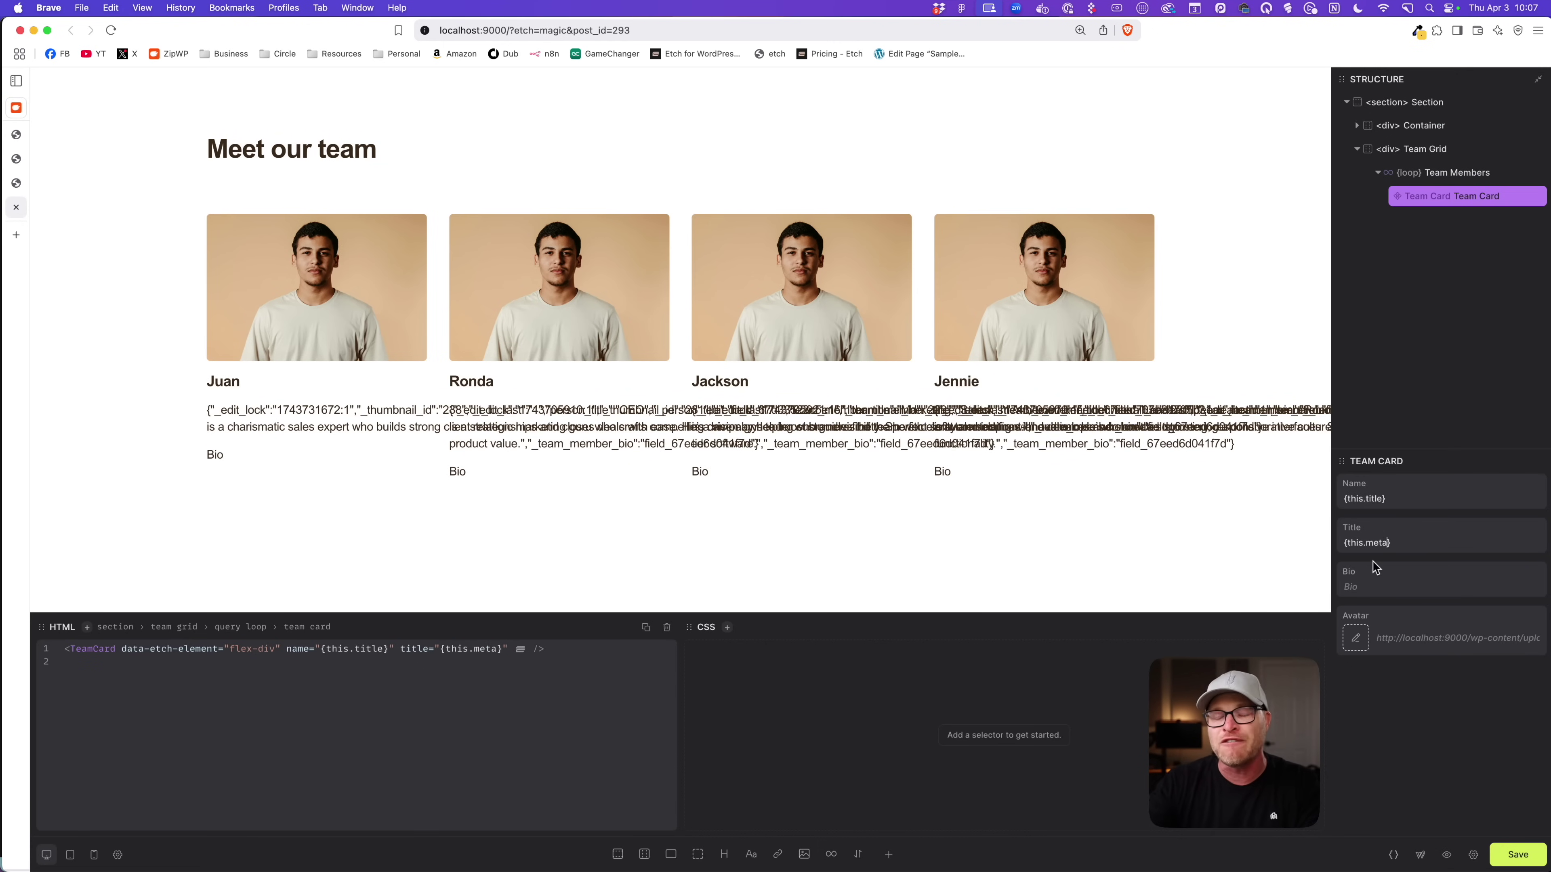
text(.)
key(super+v)
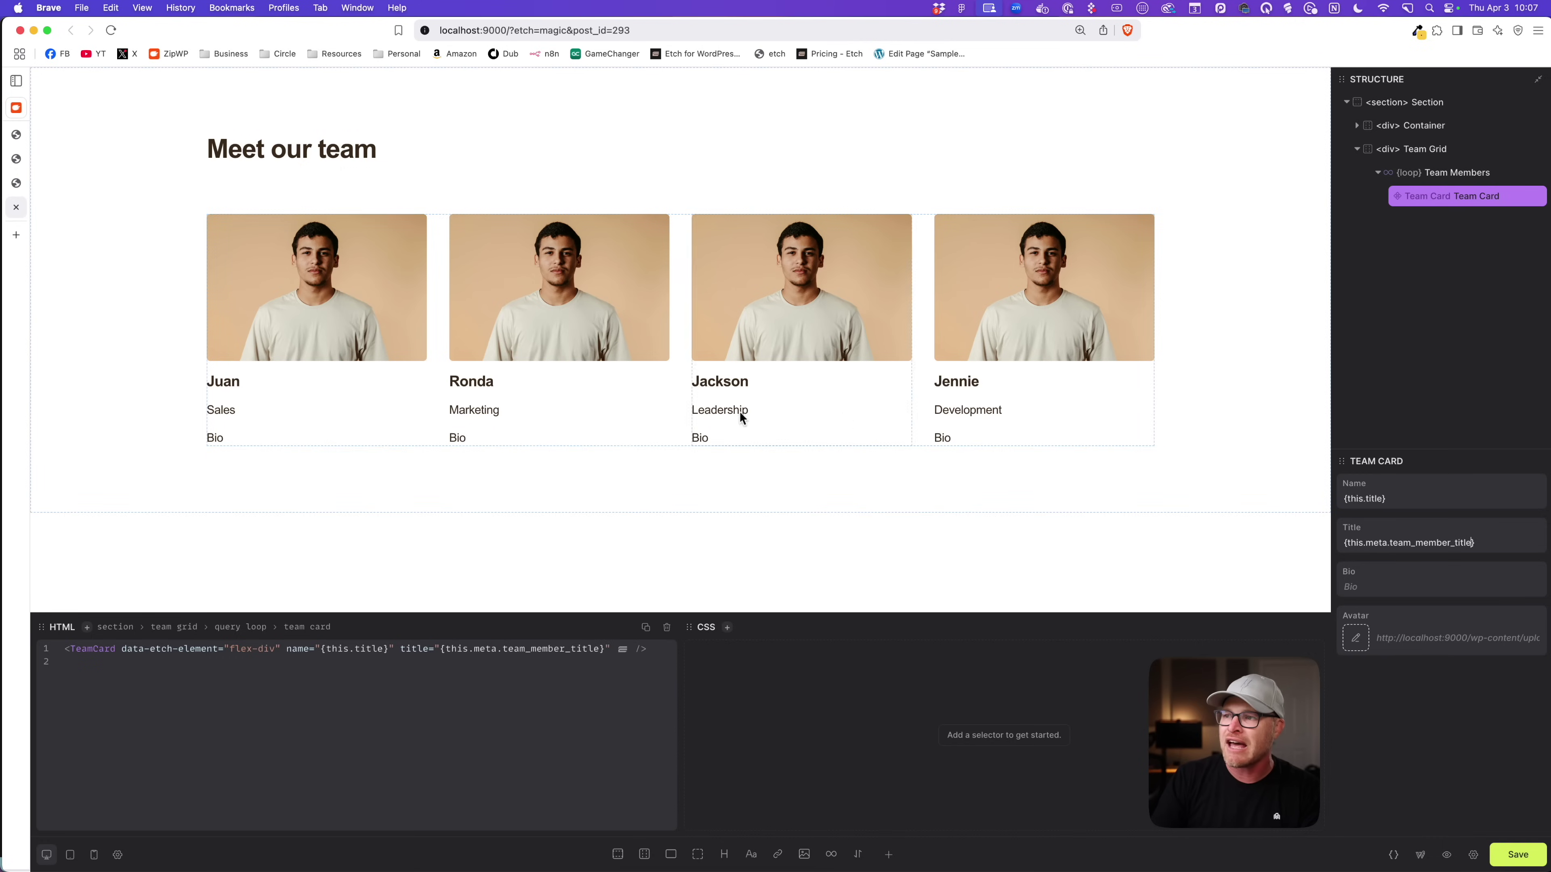
key(super+a)
key(super+c)
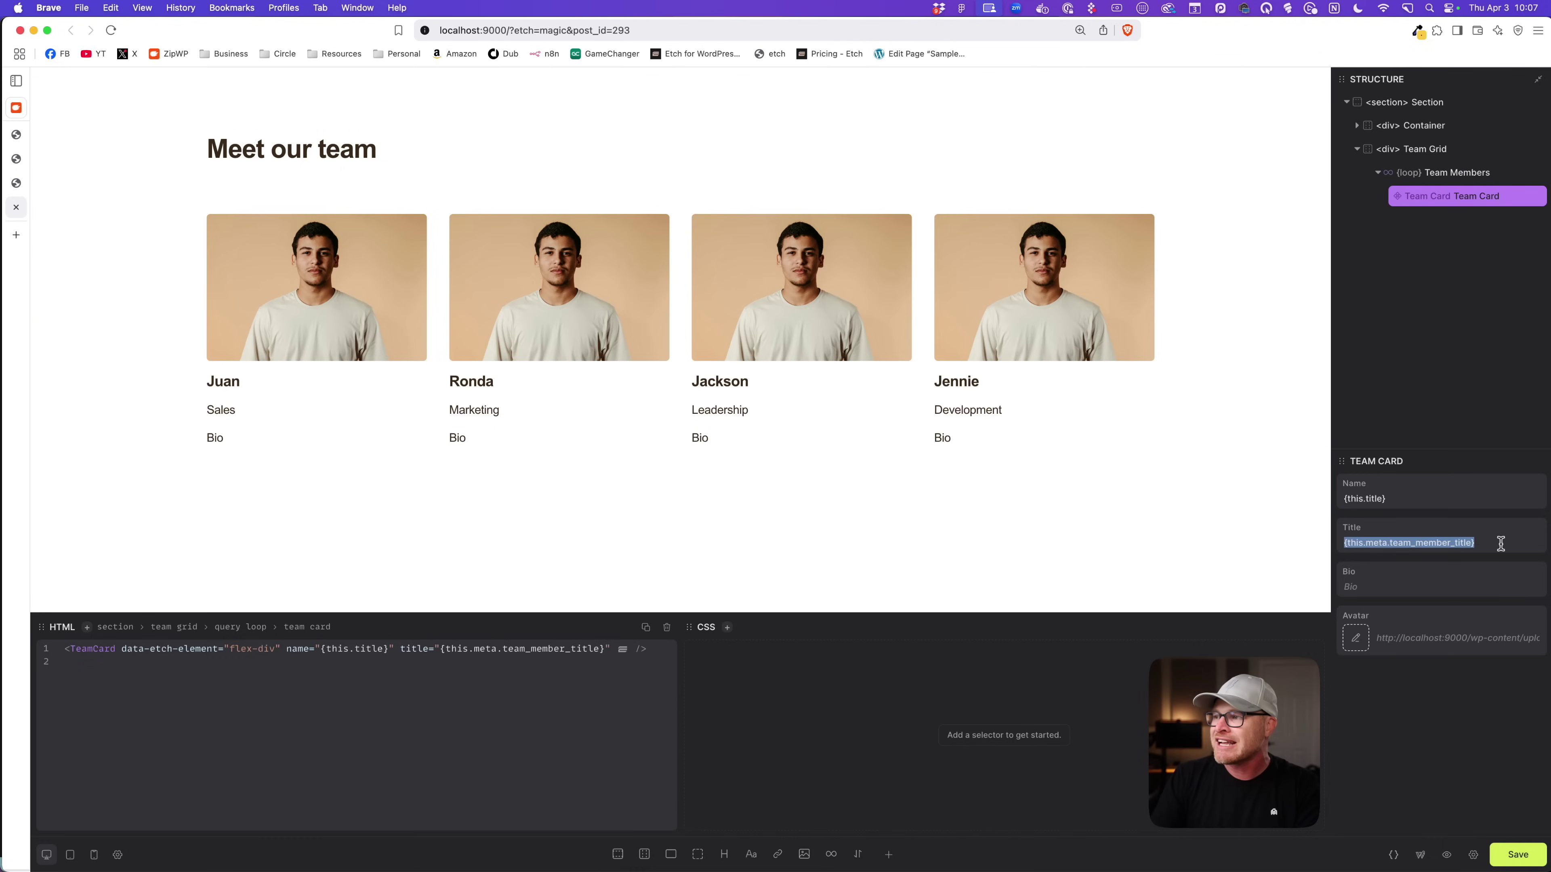
Bind the Bio prop to {this.meta.team_member_bio}.
click(1391, 586)
key(super+v)
double_click(1460, 586)
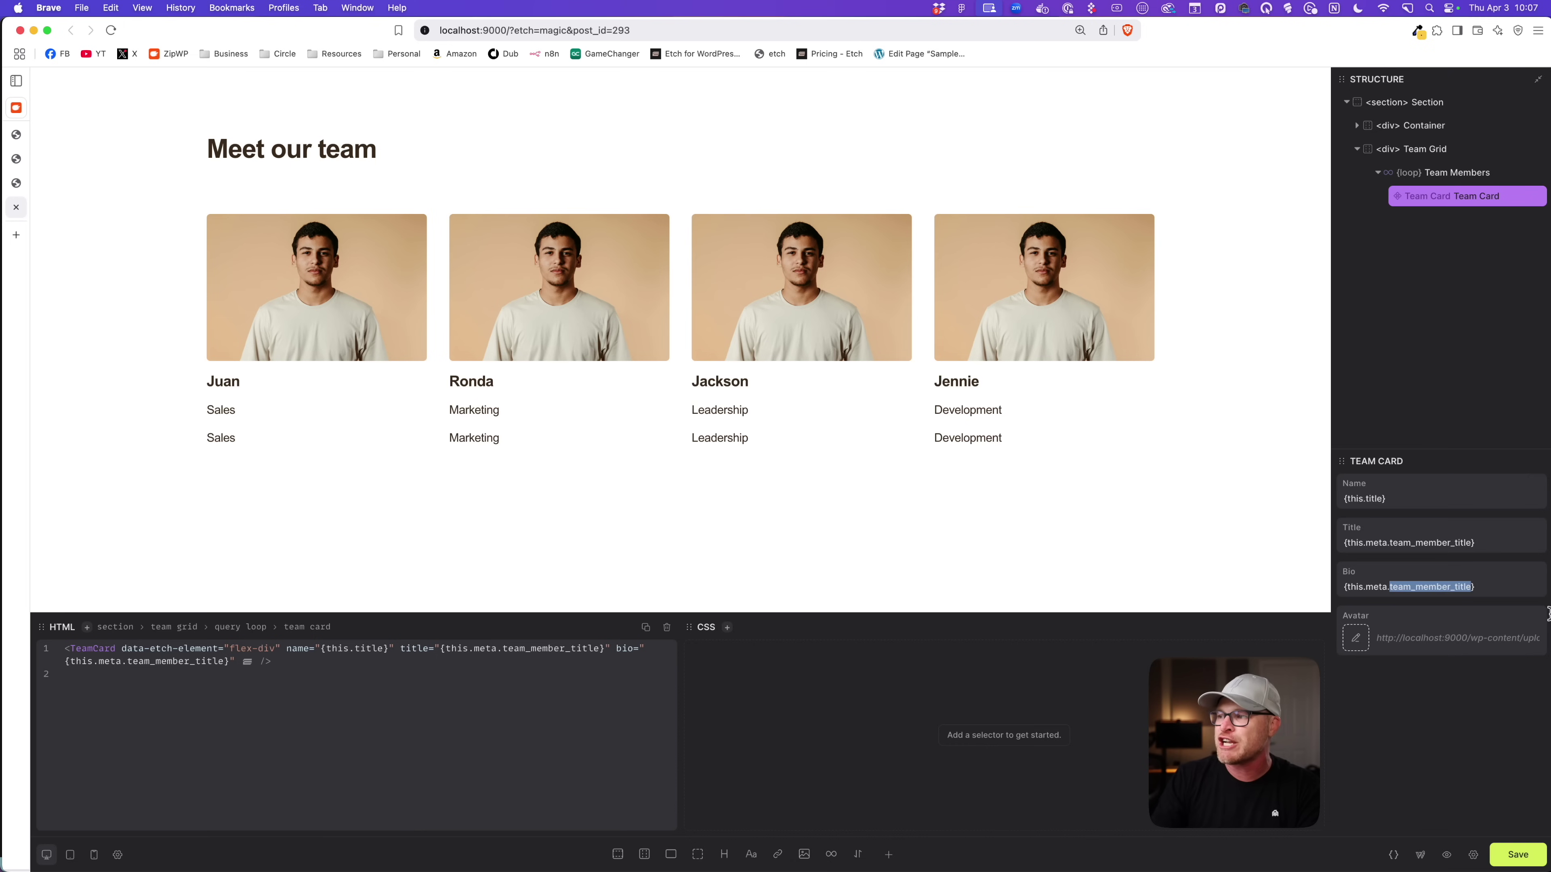
text(team_member_bio)
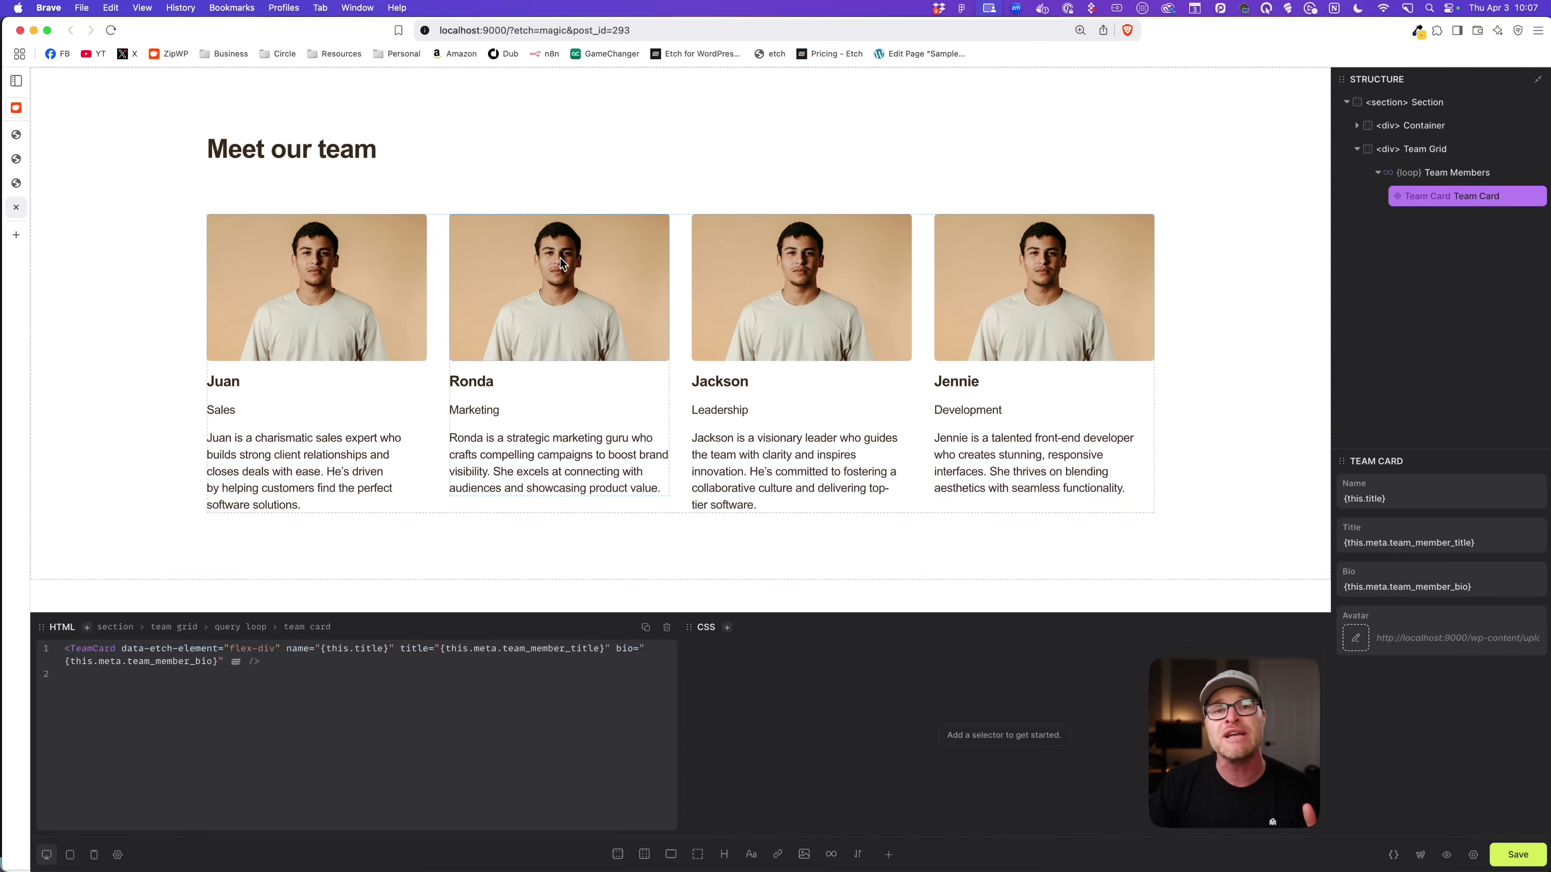
Bind the Avatar prop to {this.featuredImage}.
click(1431, 635)
text({this})
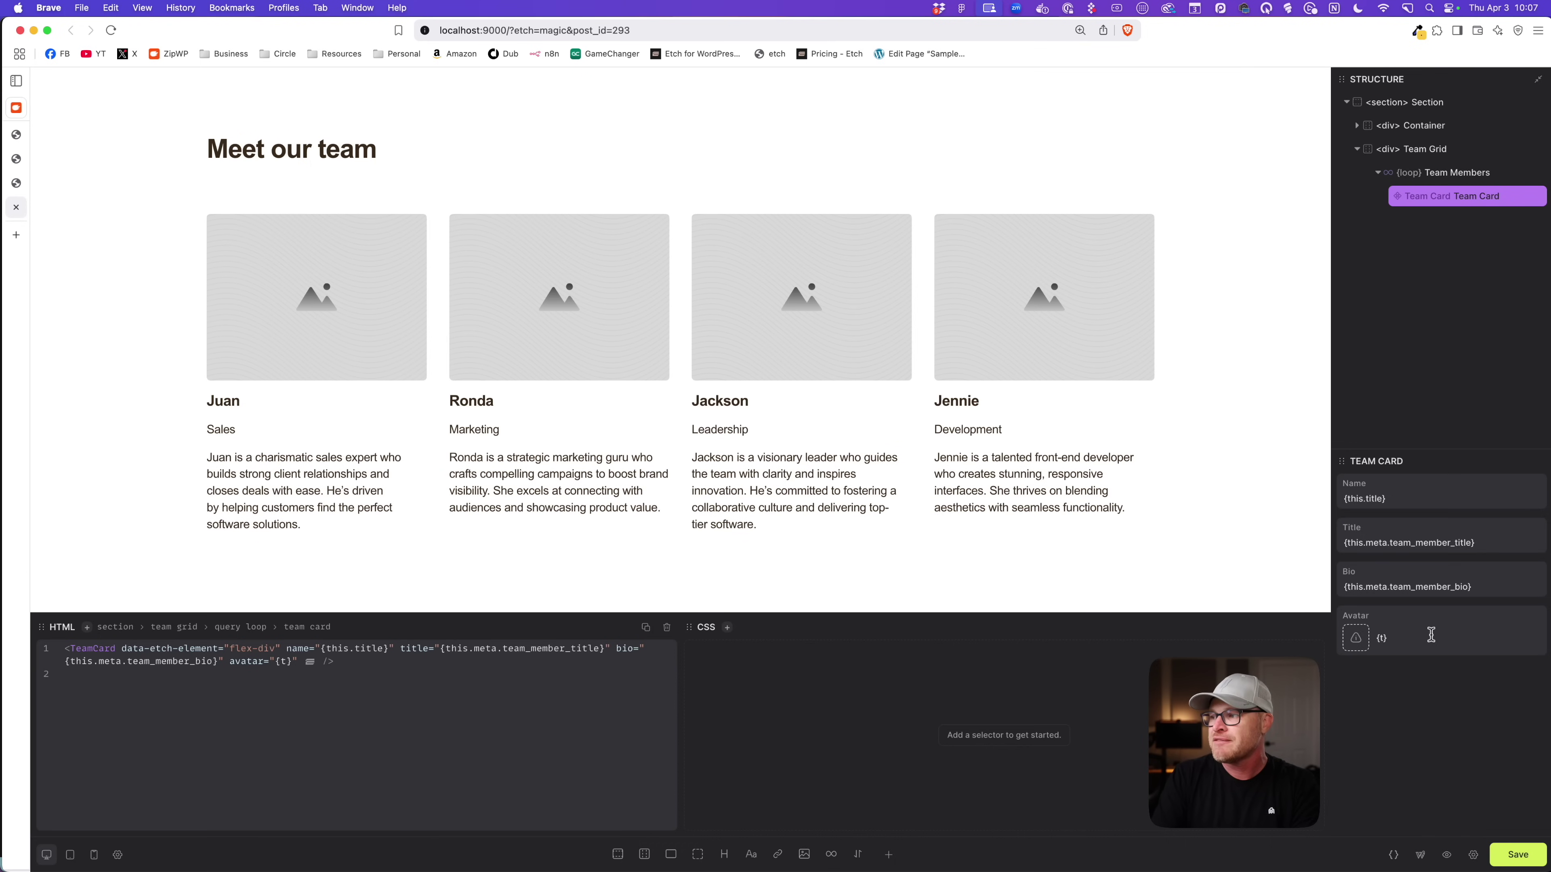
text(.featuredImage)
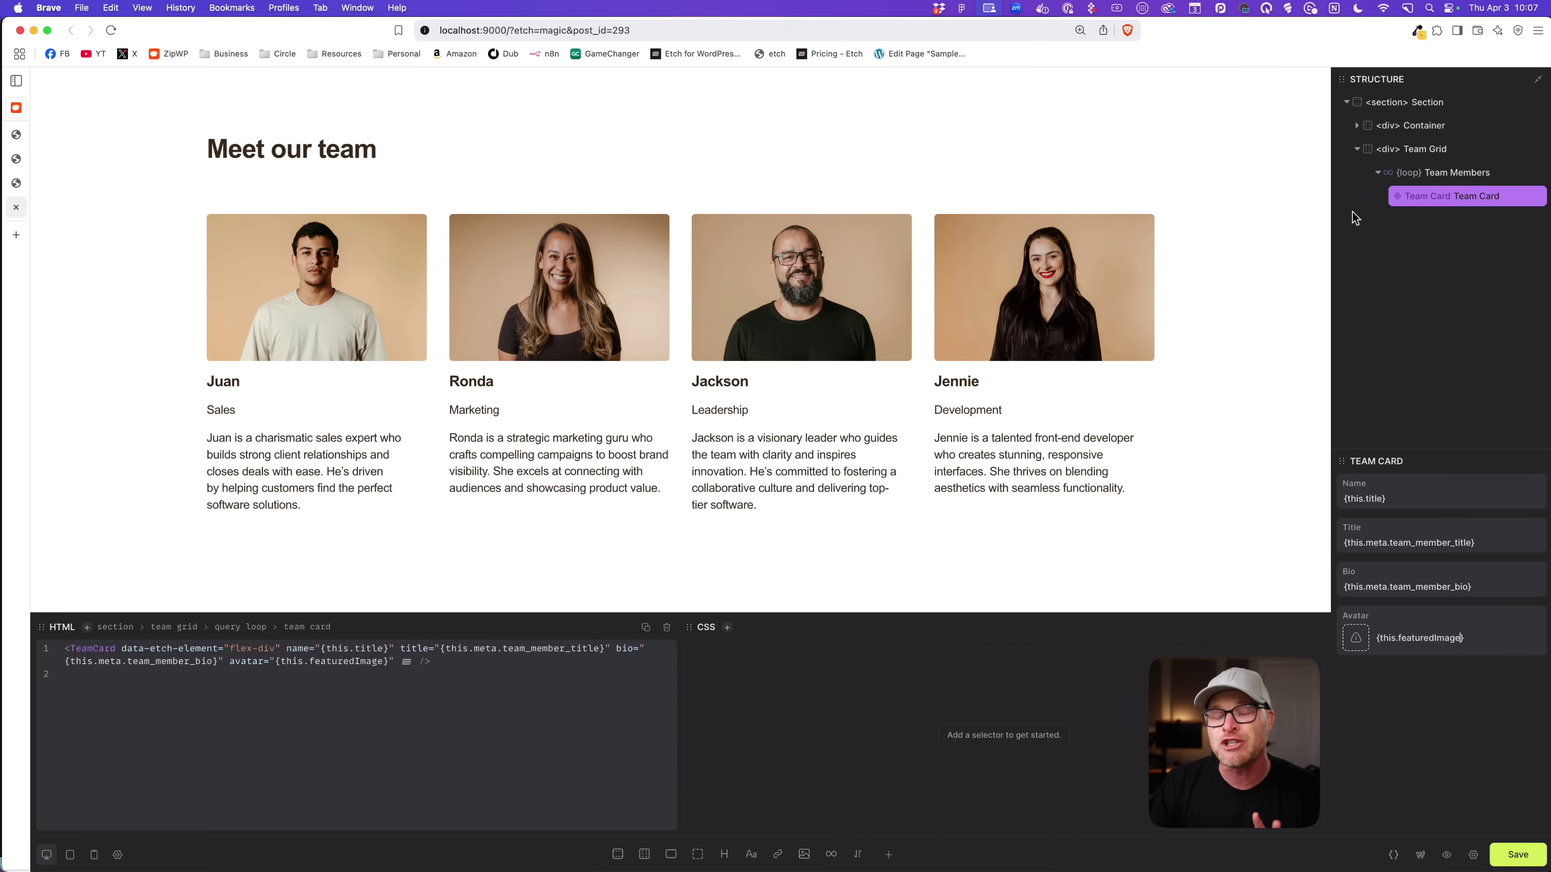
double_click(1396, 150)
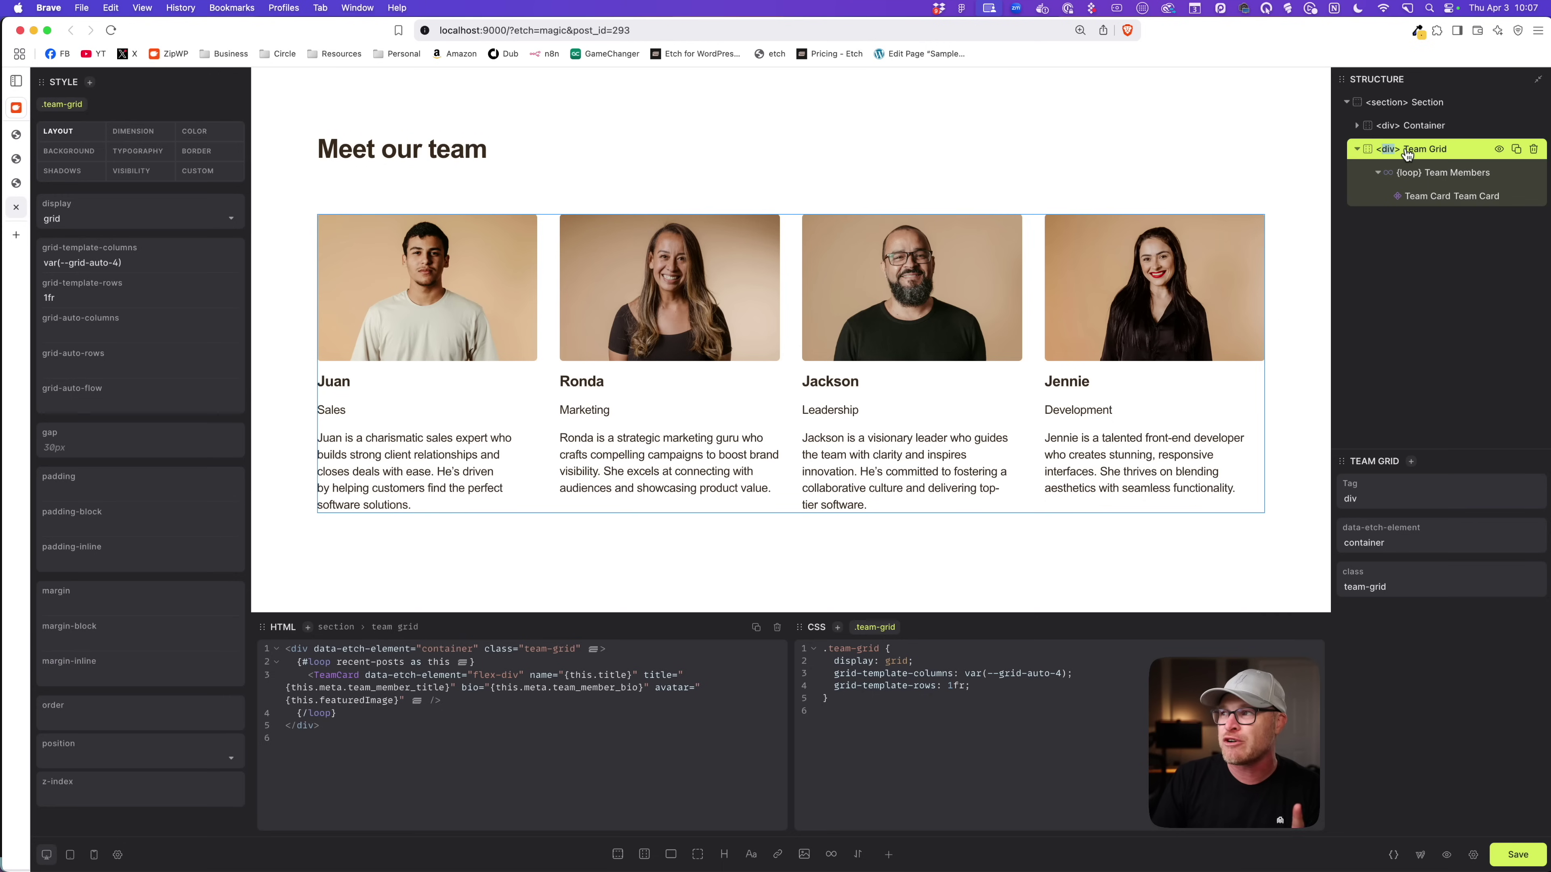
Change the Team Grid tag to ul and open the TeamCard component to retag its root.
text(ul>)
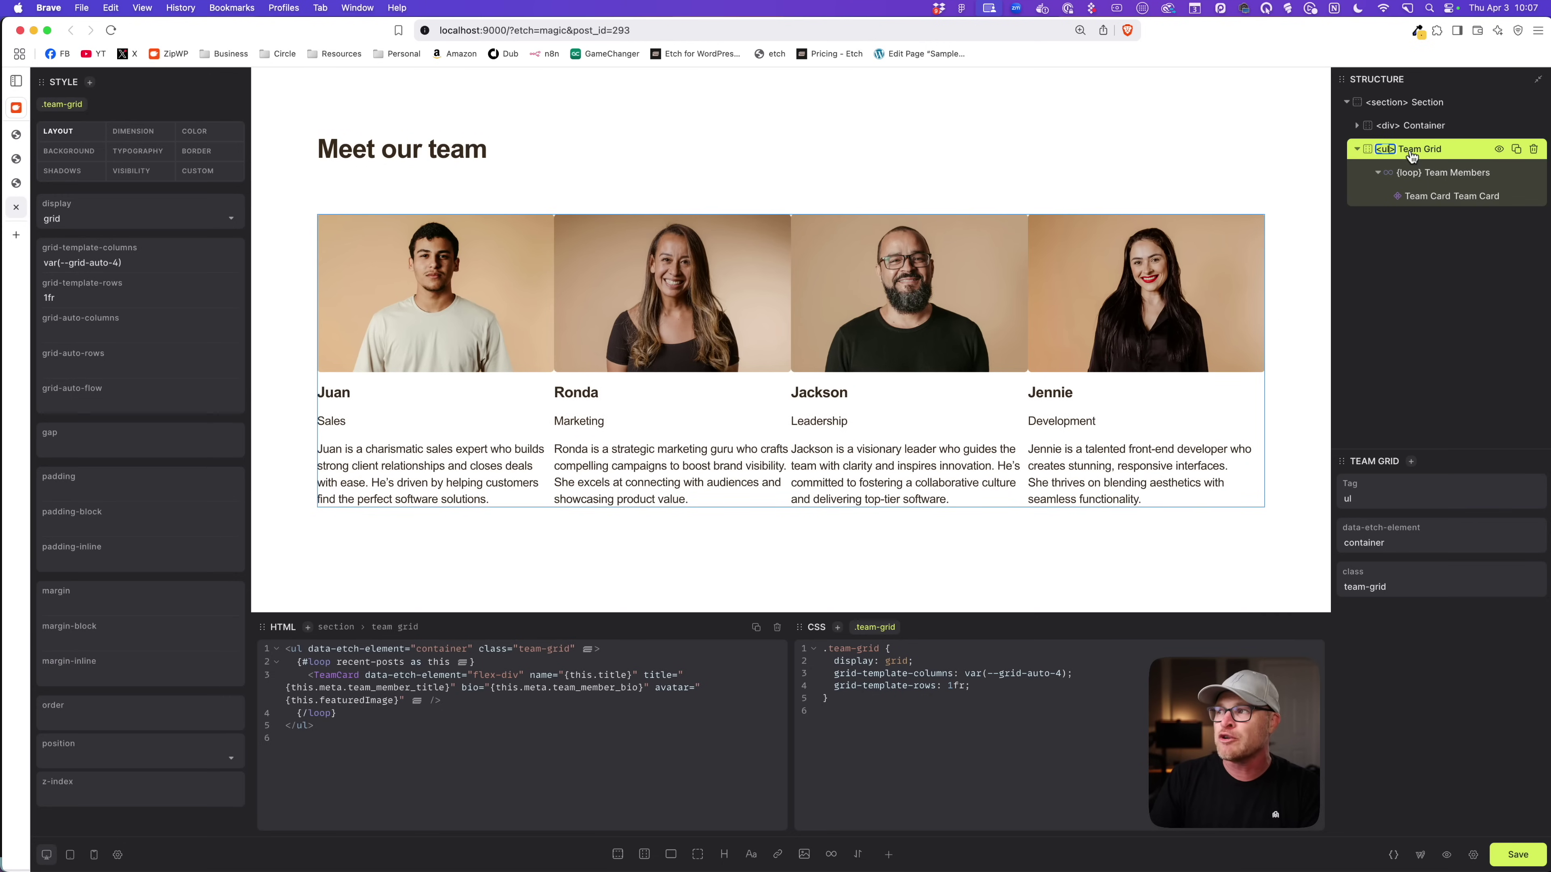
click(1460, 195)
right_click(1460, 195)
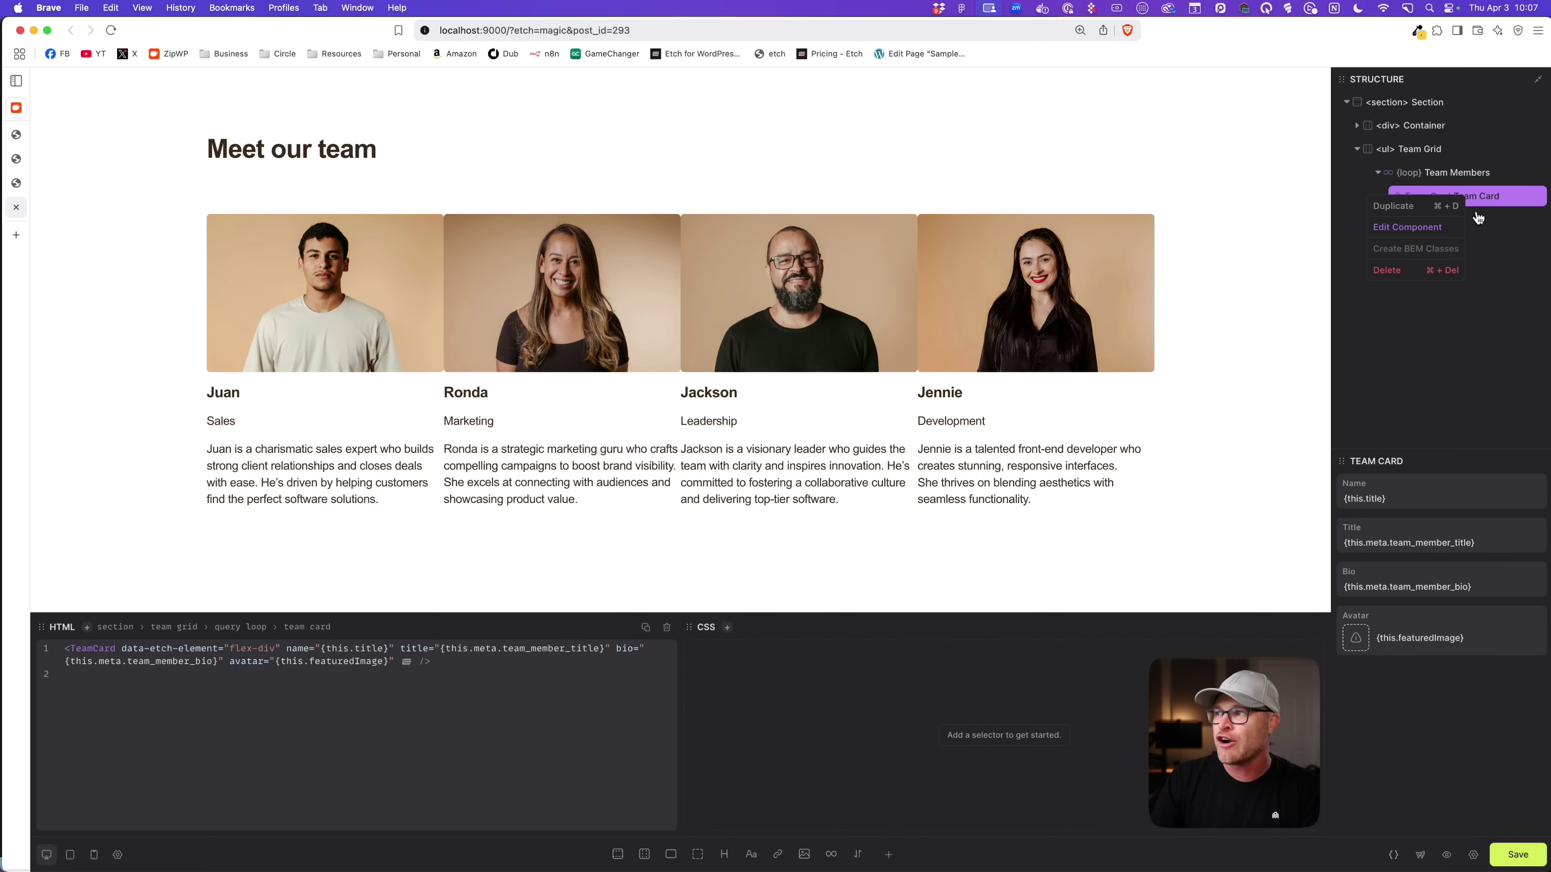
click(1446, 229)
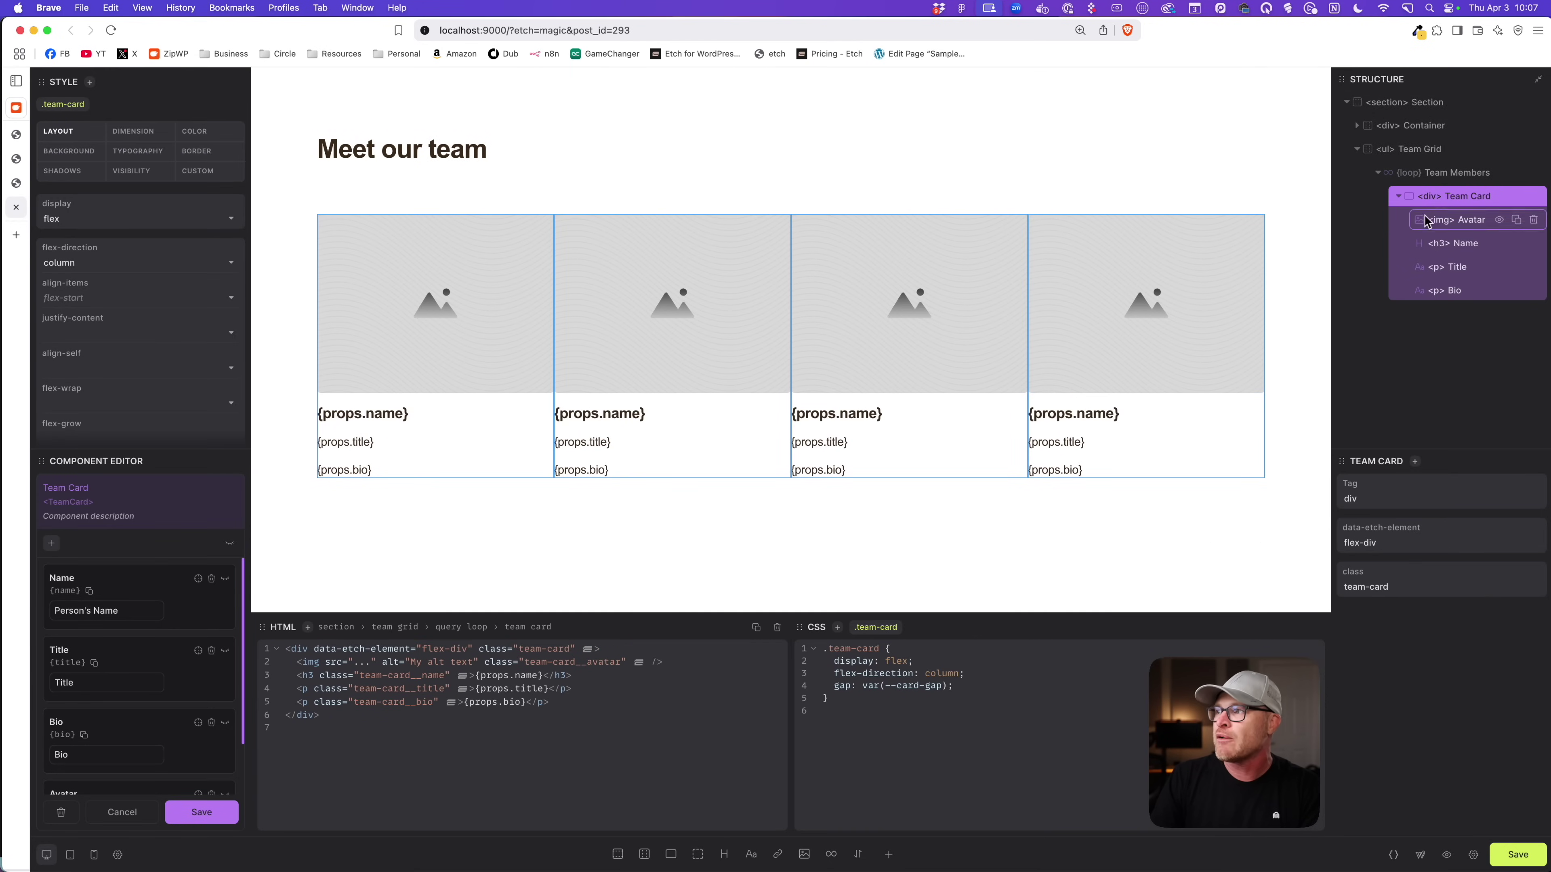
double_click(1429, 196)
Make the TeamCard root an li, then save the component and the page.
text(li)
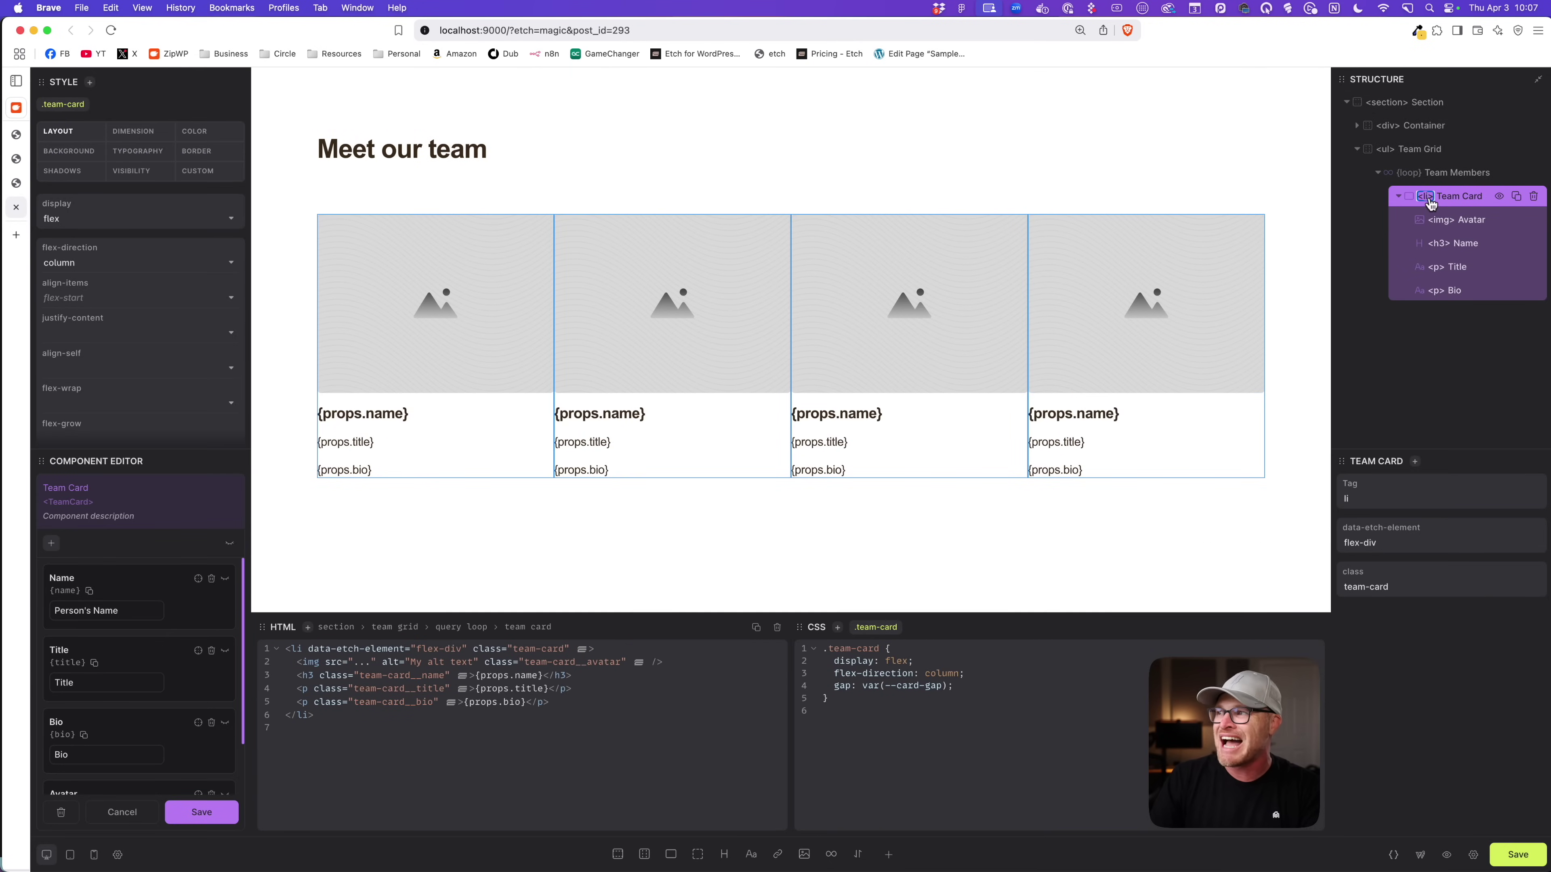
click(186, 813)
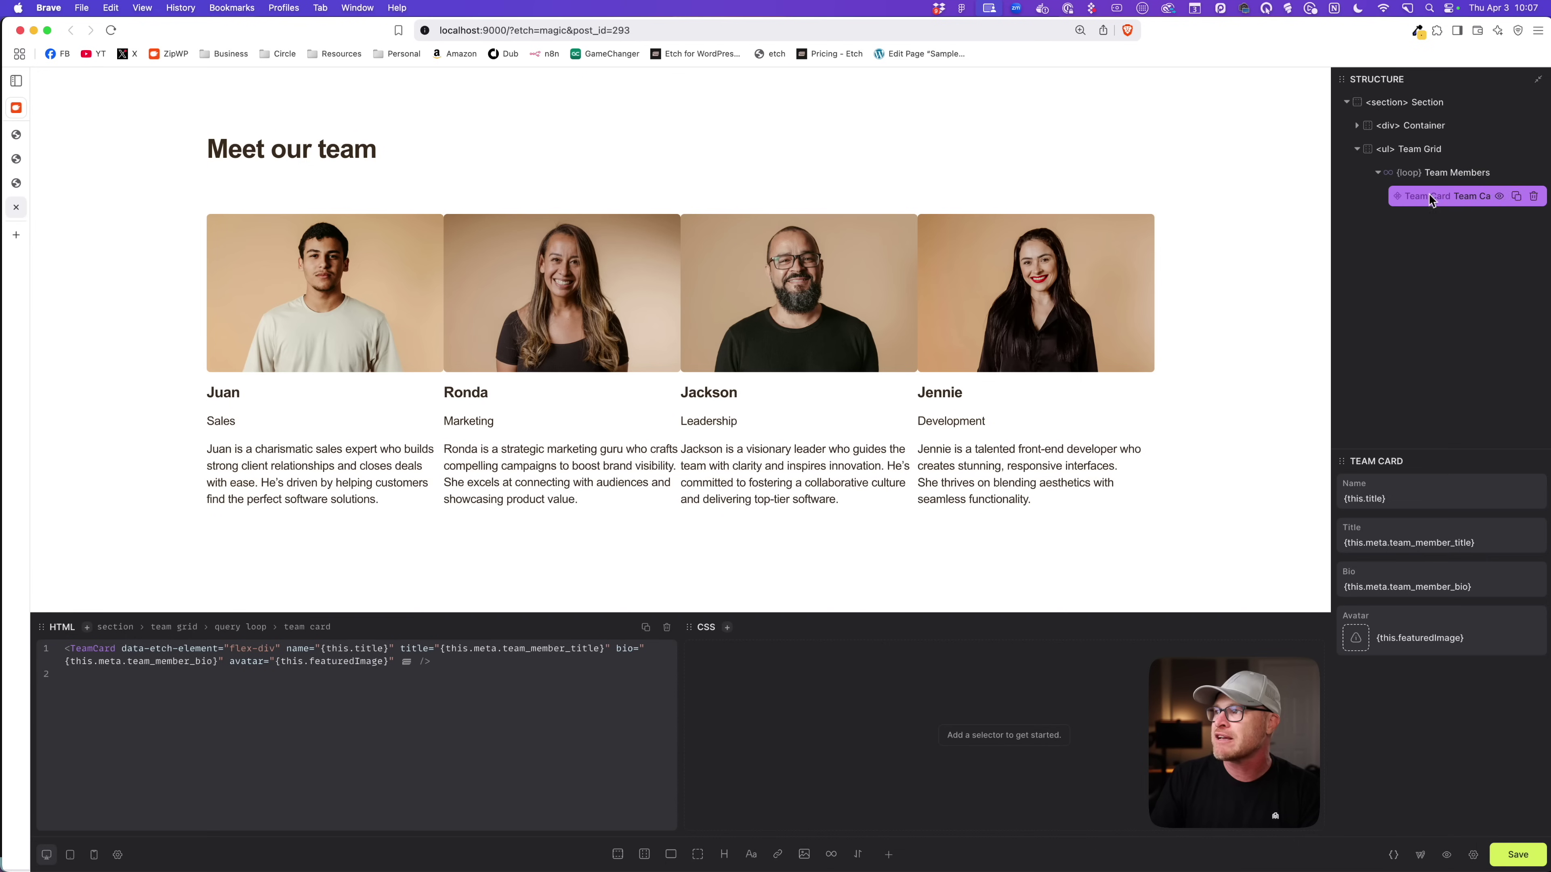
click(1518, 854)
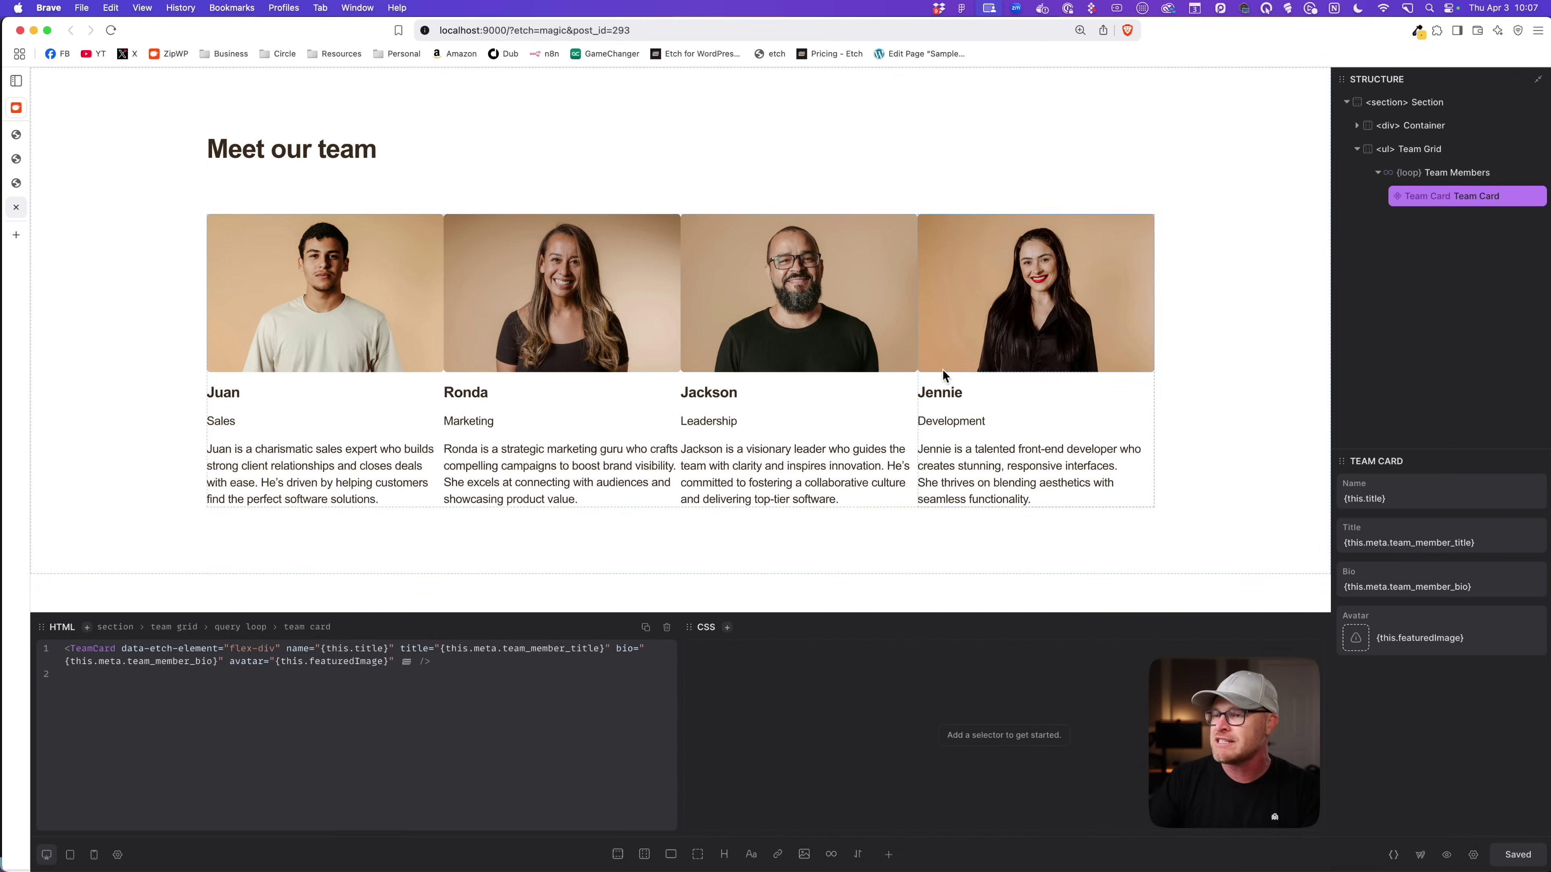
Give the team-grid class a gap of var(--grid-gap) and view the live page.
click(1410, 148)
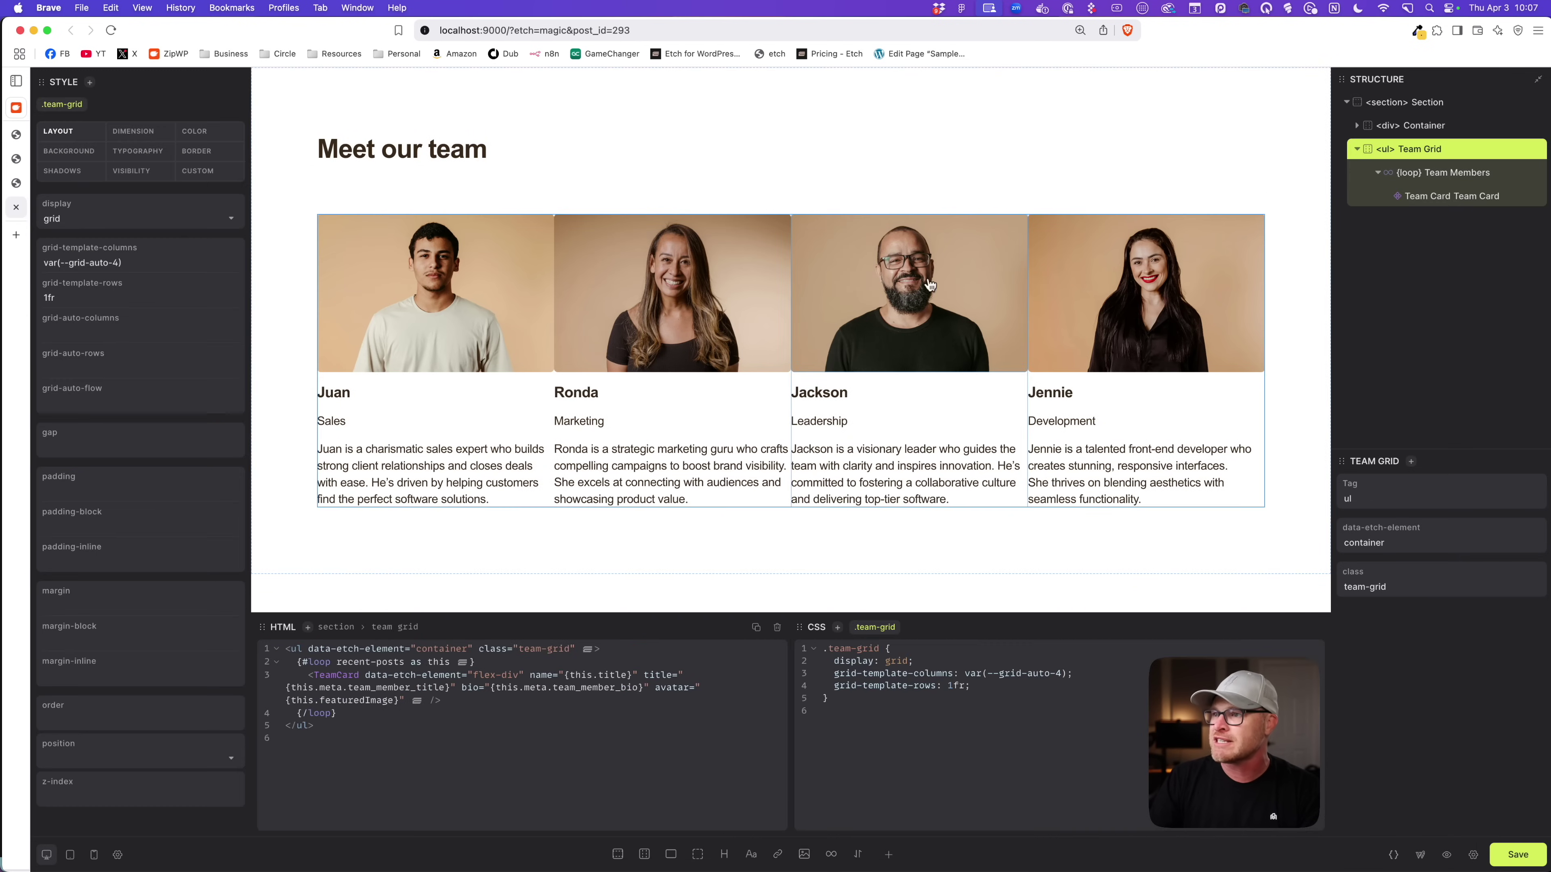
click(1037, 688)
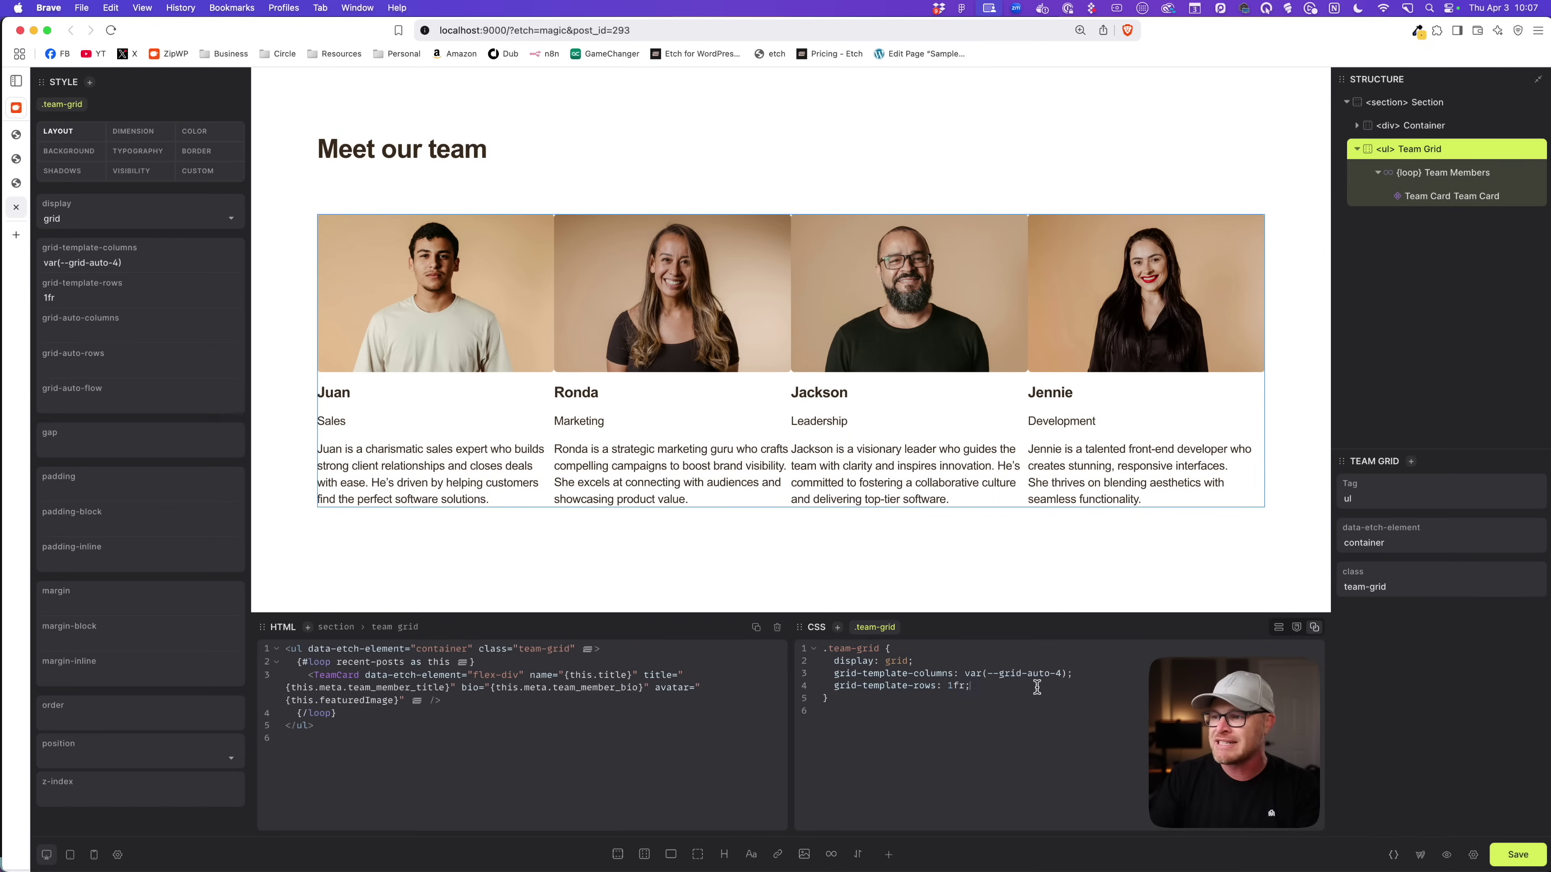
click(72, 448)
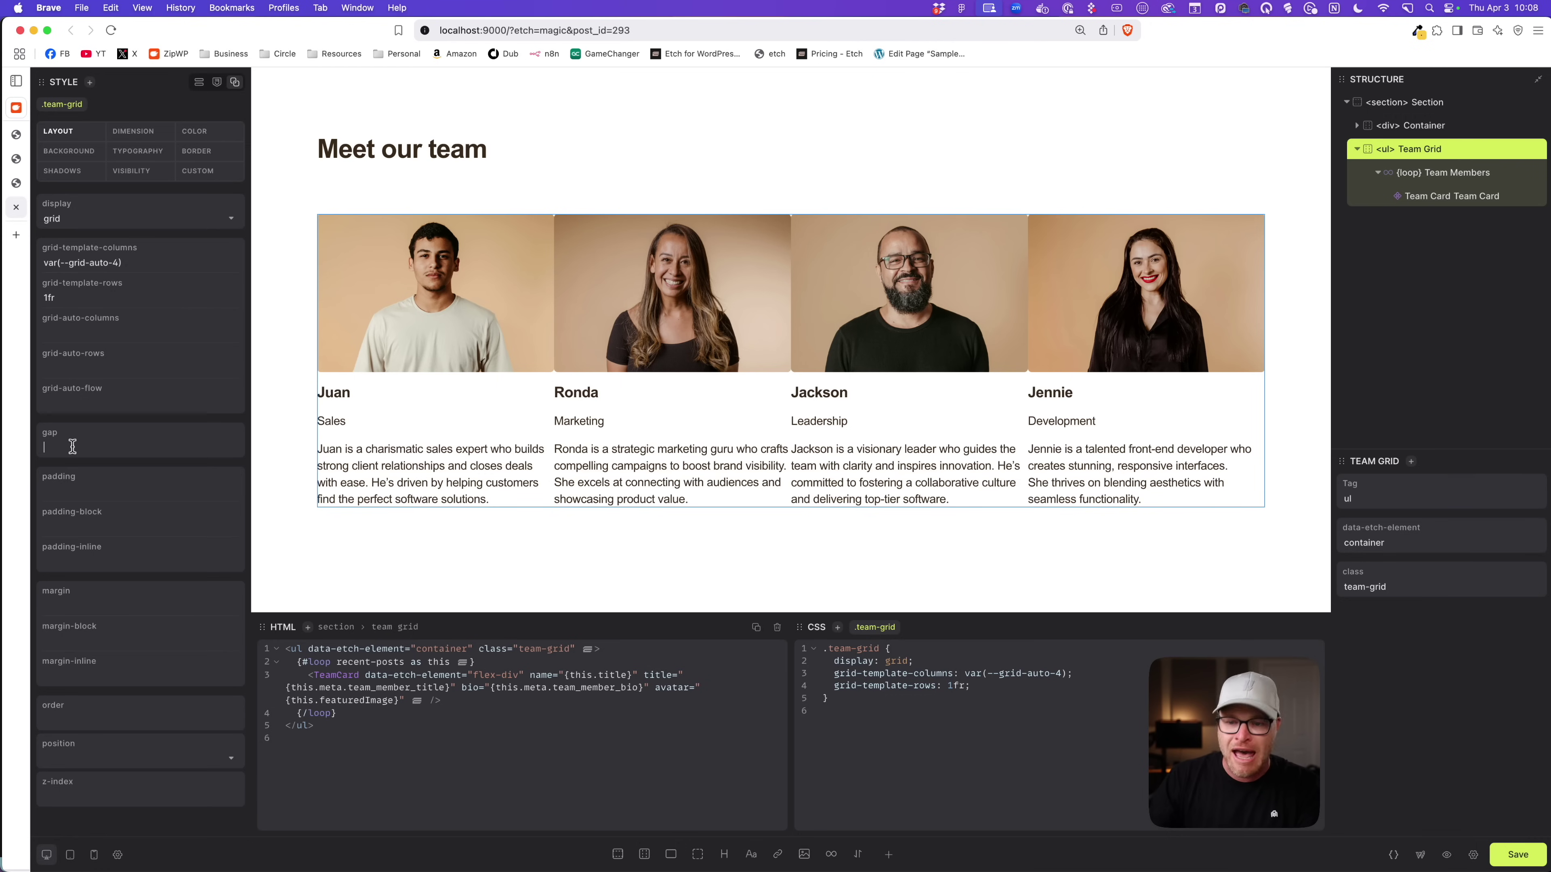
text(--gr)
key(Return)
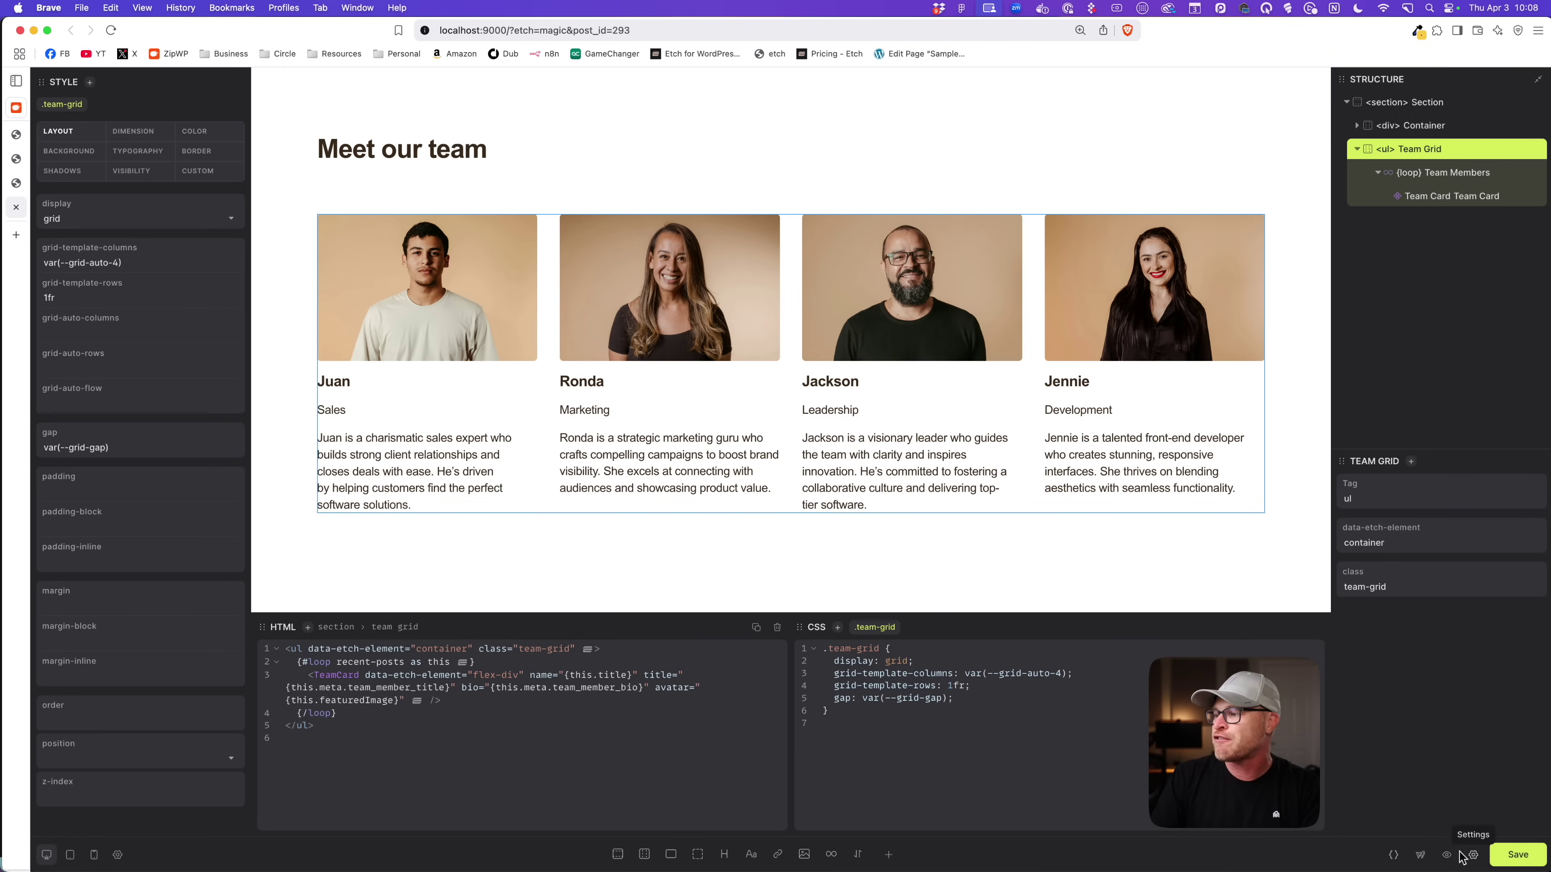
click(1445, 856)
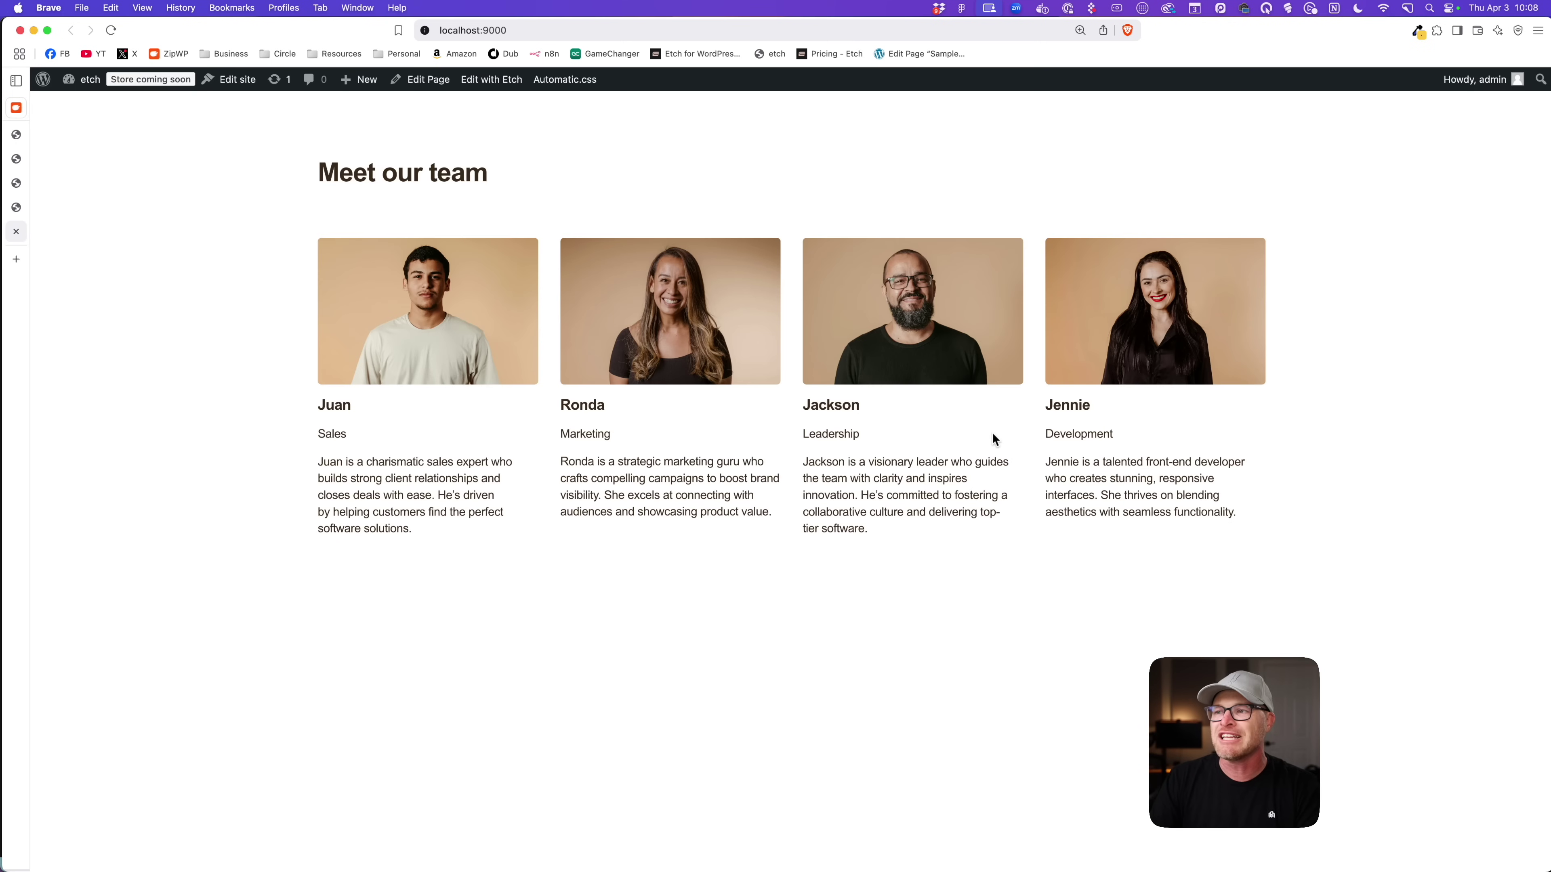
Inspect the front end in DevTools to confirm ul.team-grid holds li.team-card items, then return to Etch.
right_click(544, 385)
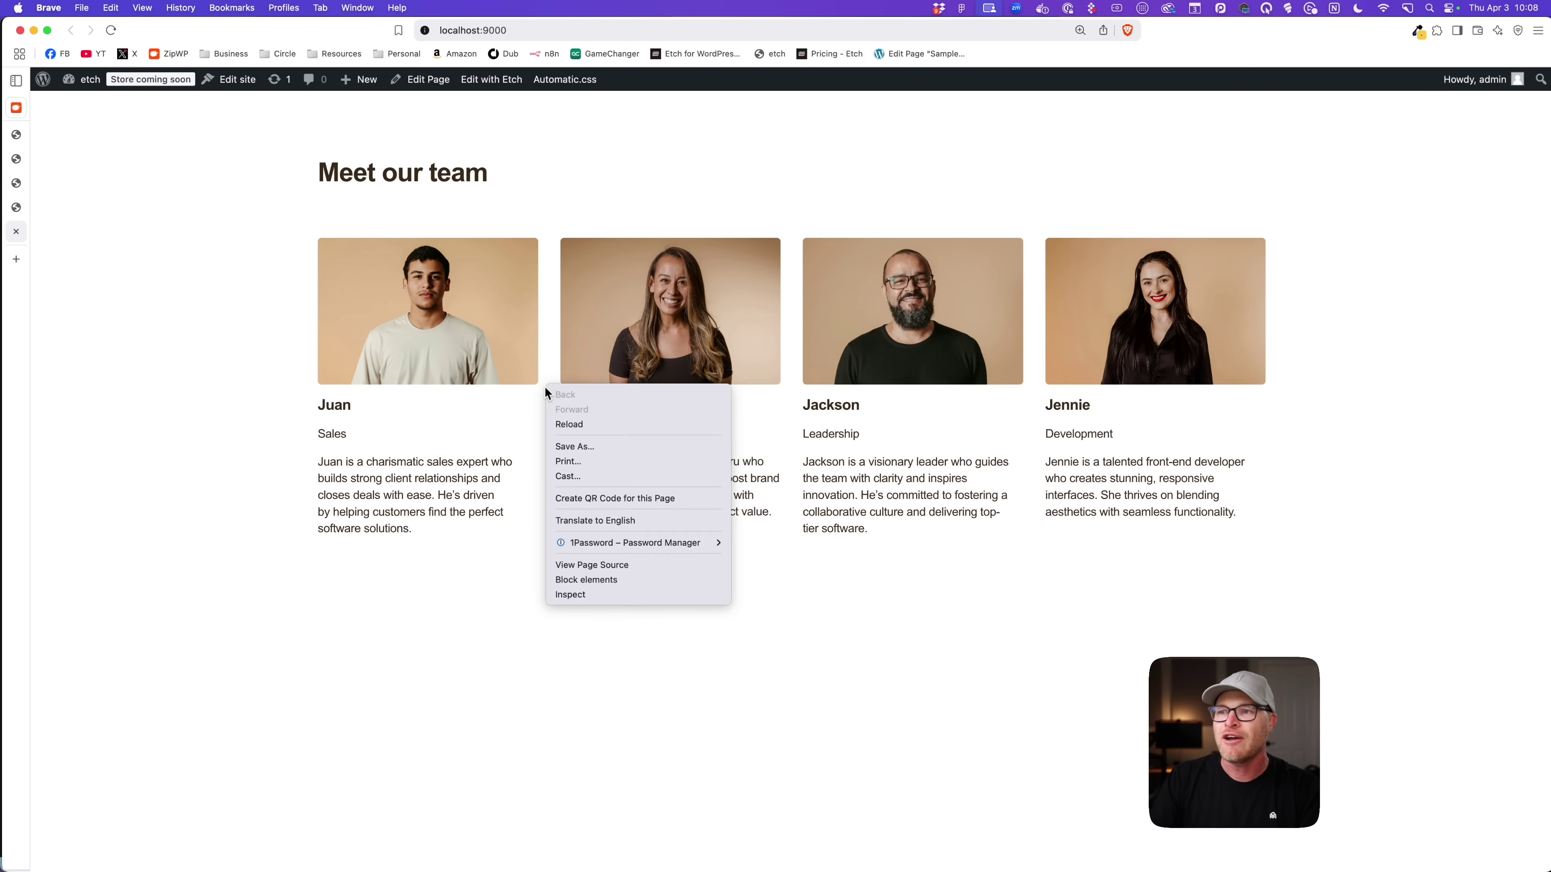
click(595, 596)
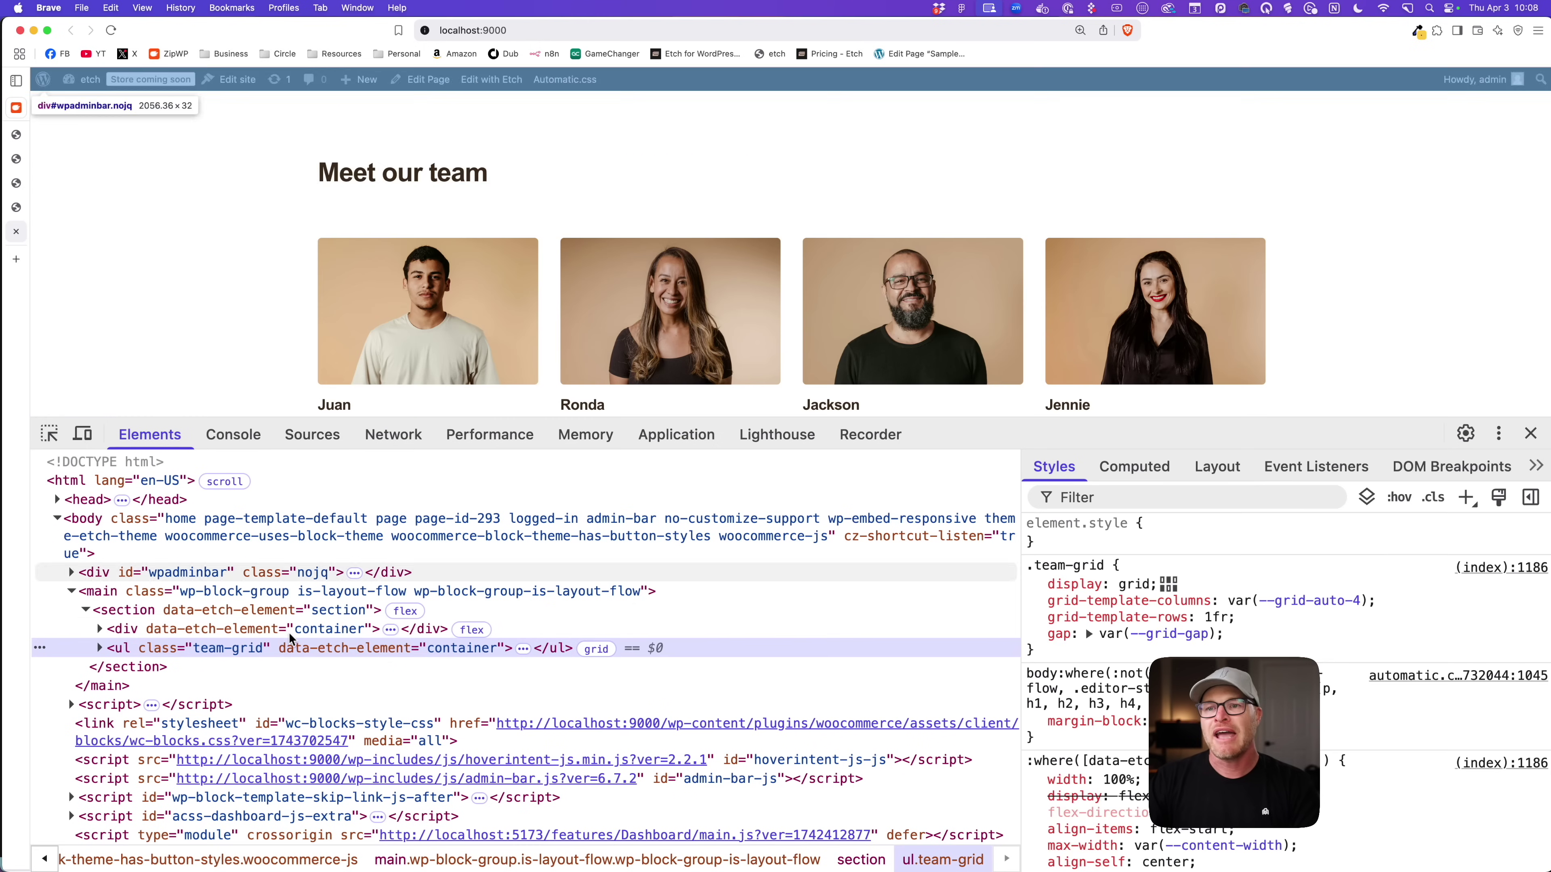
scroll(183, 604, up, 2)
click(99, 578)
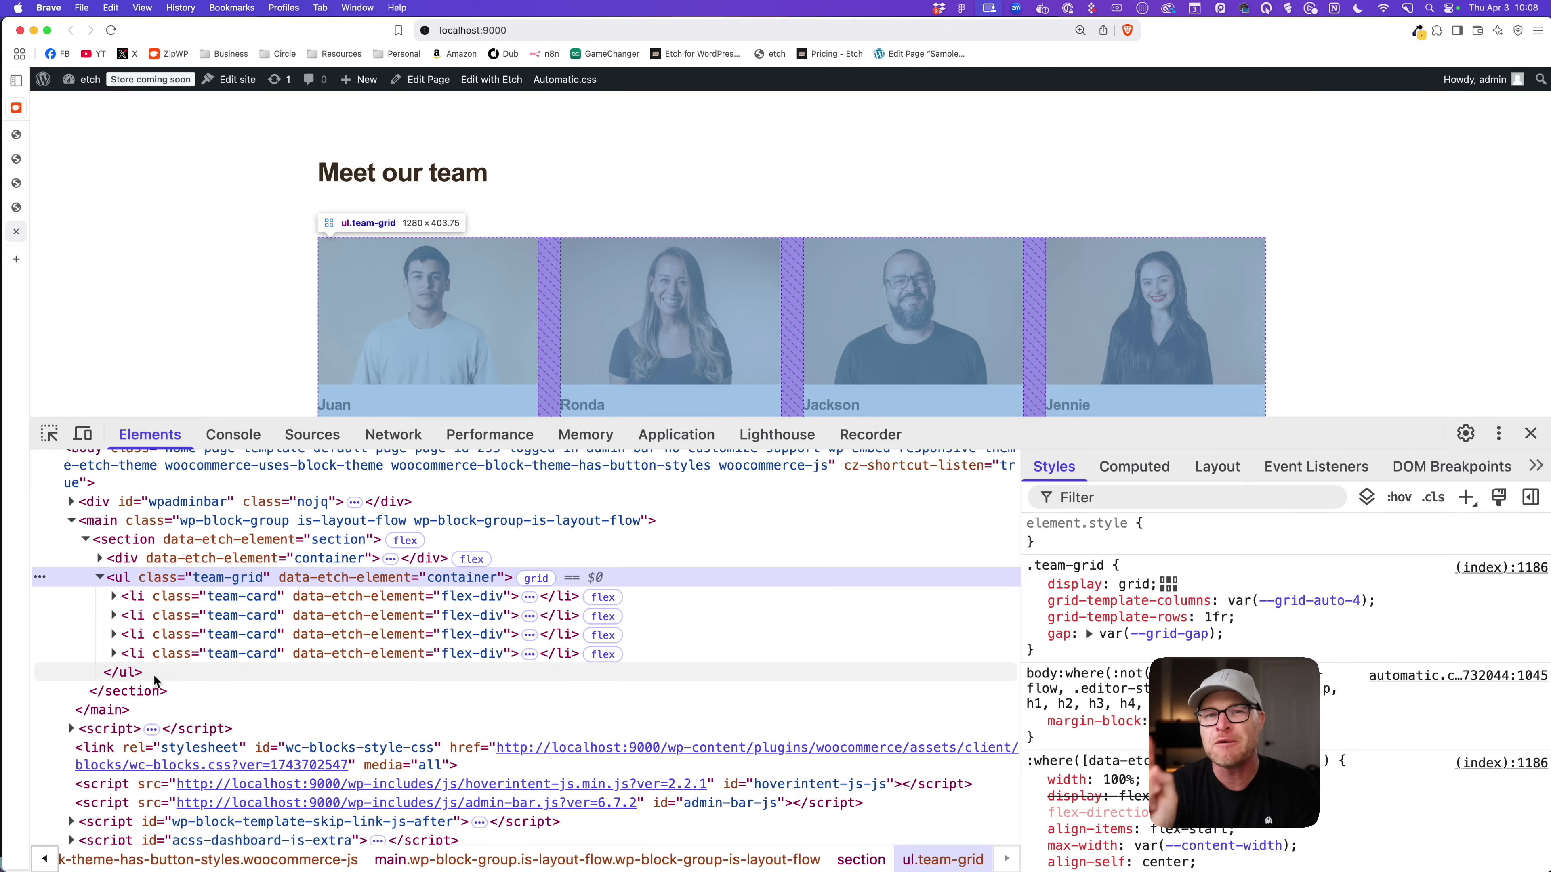
click(125, 597)
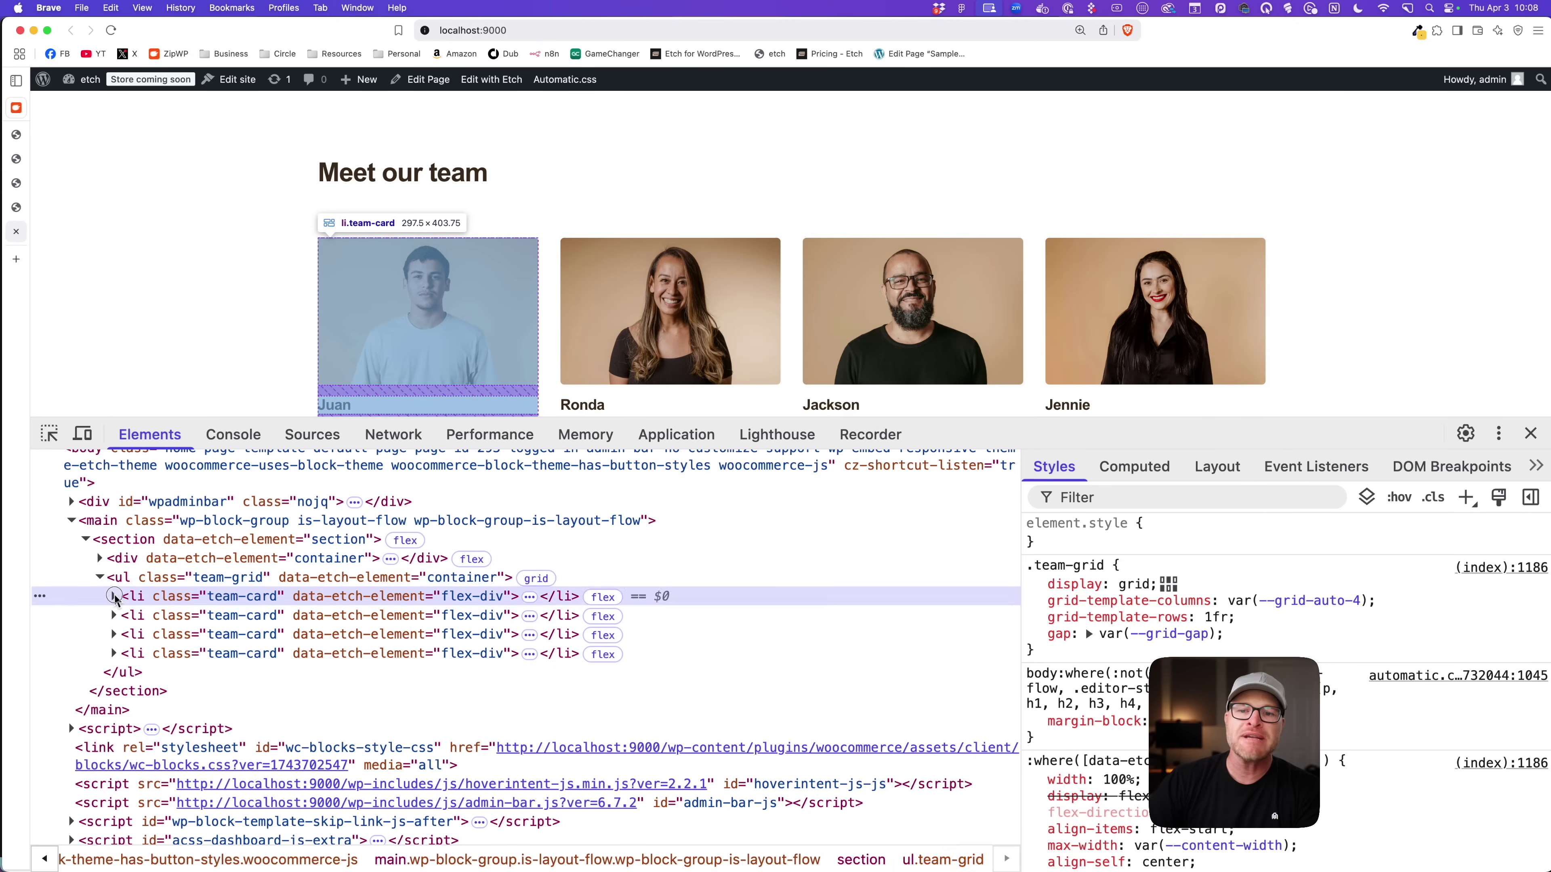
click(115, 596)
click(114, 597)
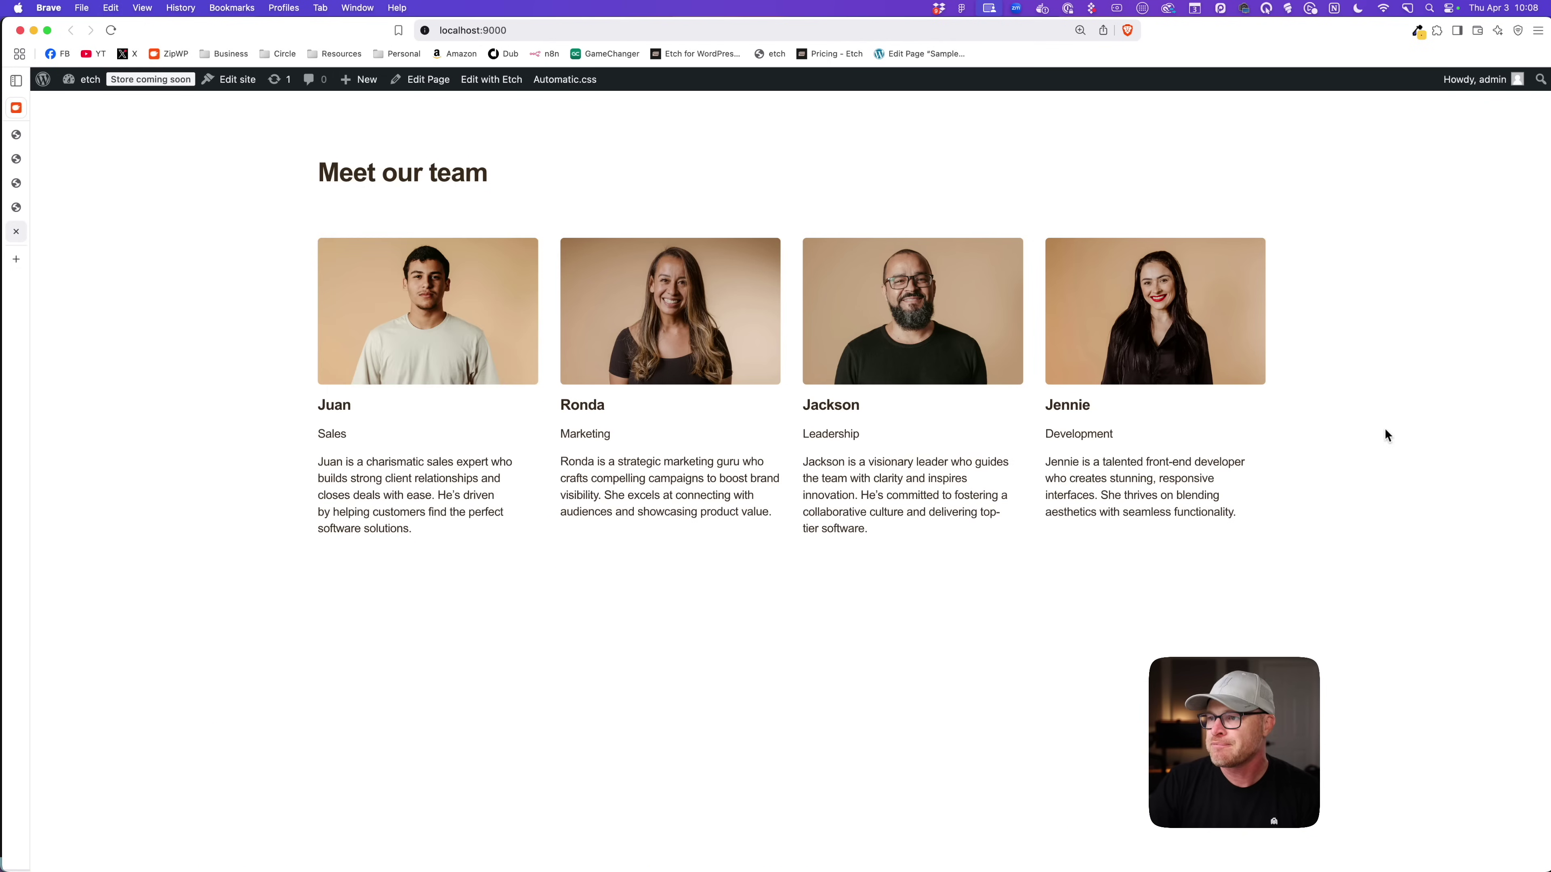
click(16, 207)
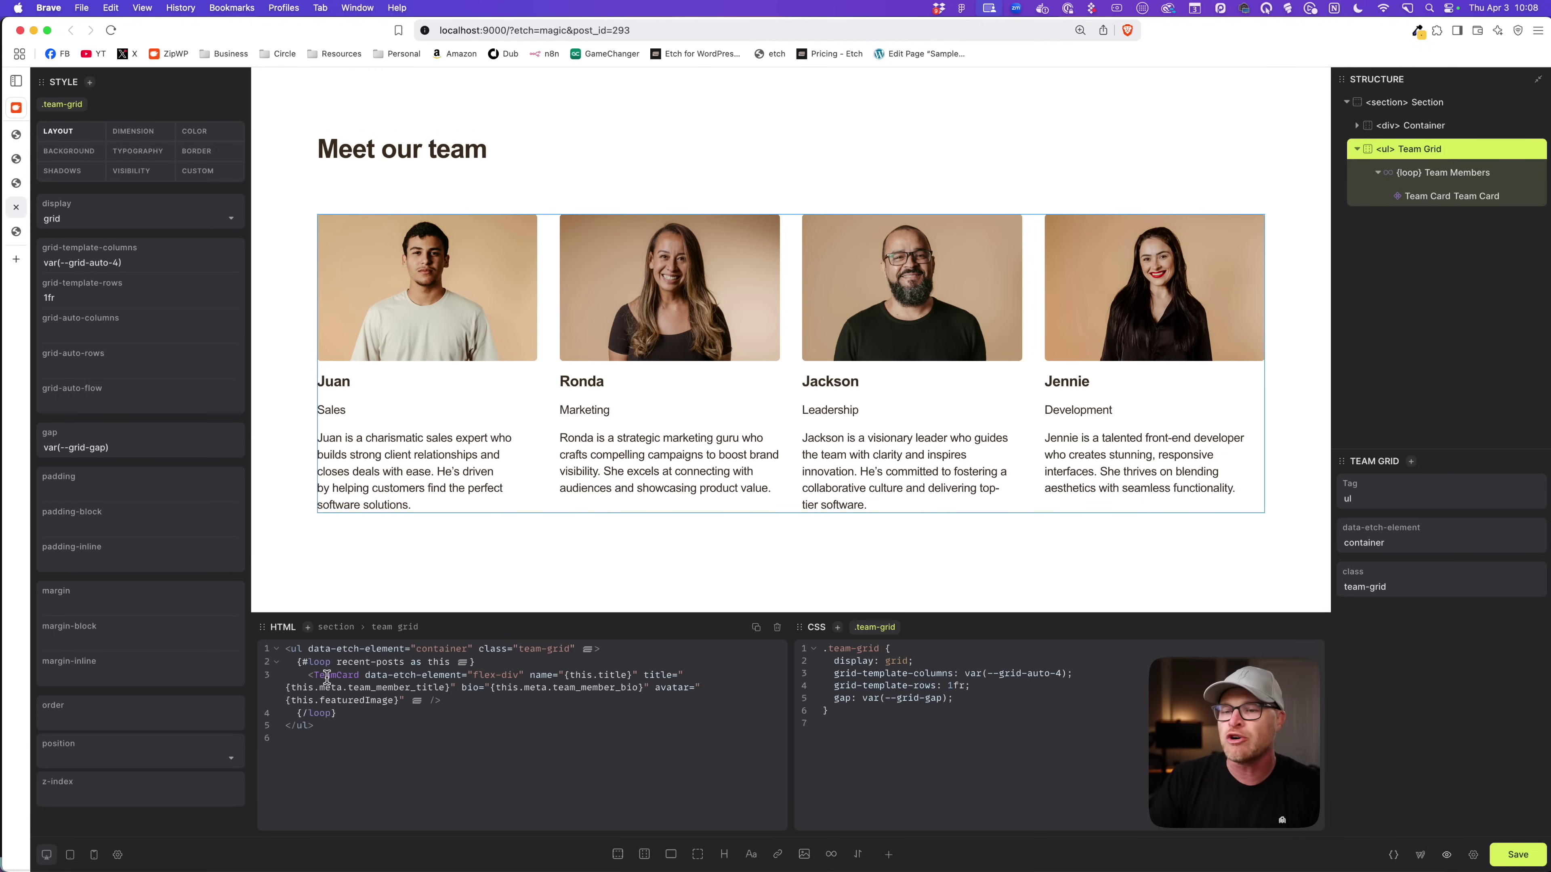
Open the Etch blog at etchwp.com/blog in a new browser tab.
click(1441, 174)
key(super+t)
text(etchwp.com/dashboard)
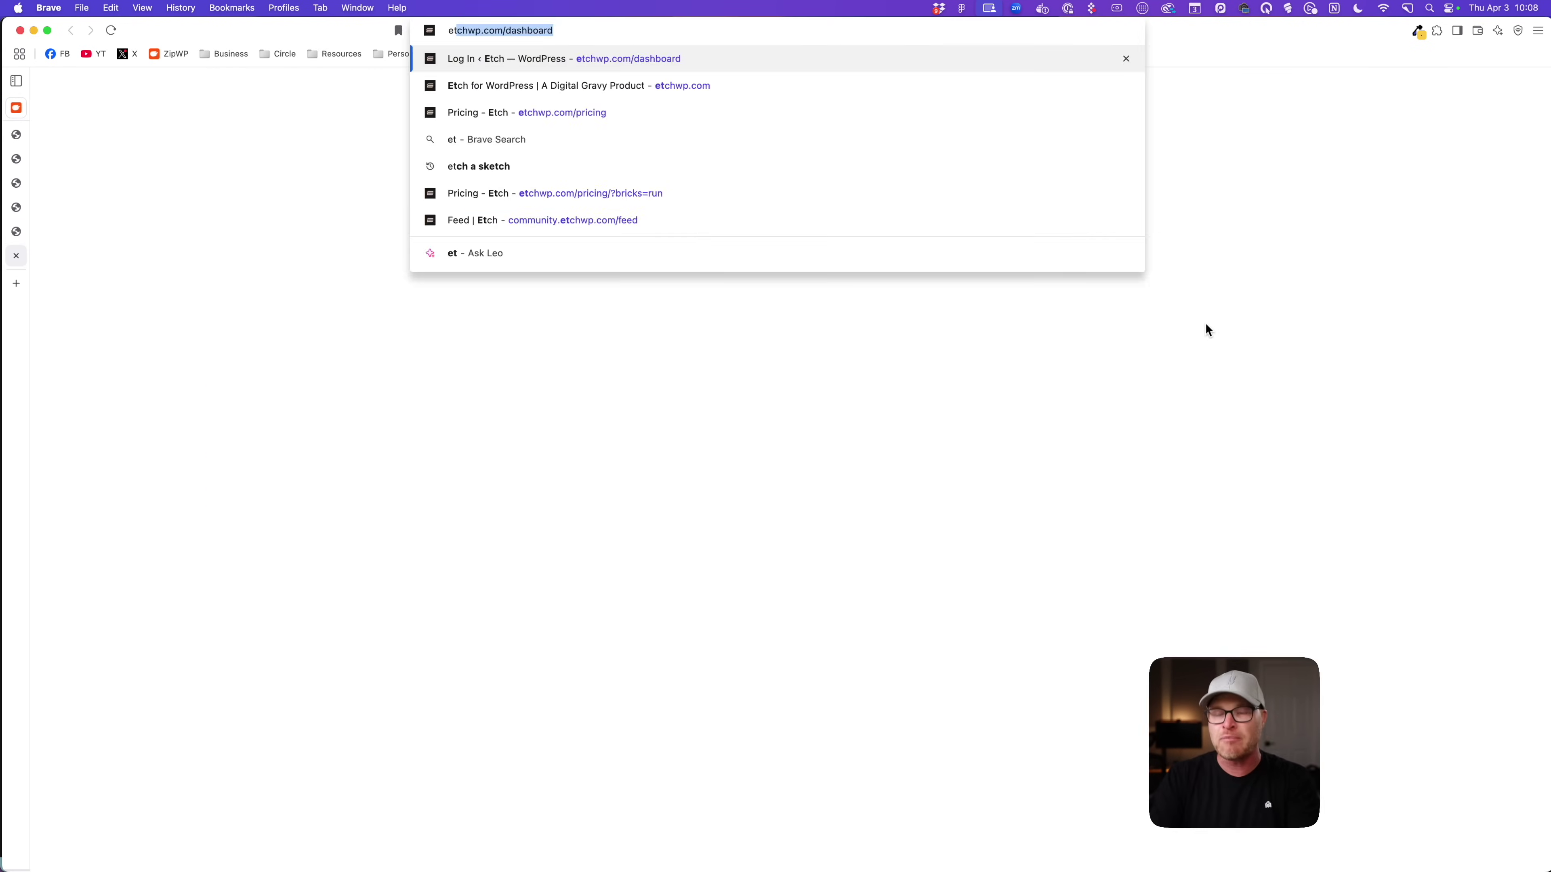
key(BackSpace)
key(BackSpace)
key(BackSpace)
key(BackSpace)
key(BackSpace)
key(BackSpace)
key(BackSpace)
key(BackSpace)
text(b)
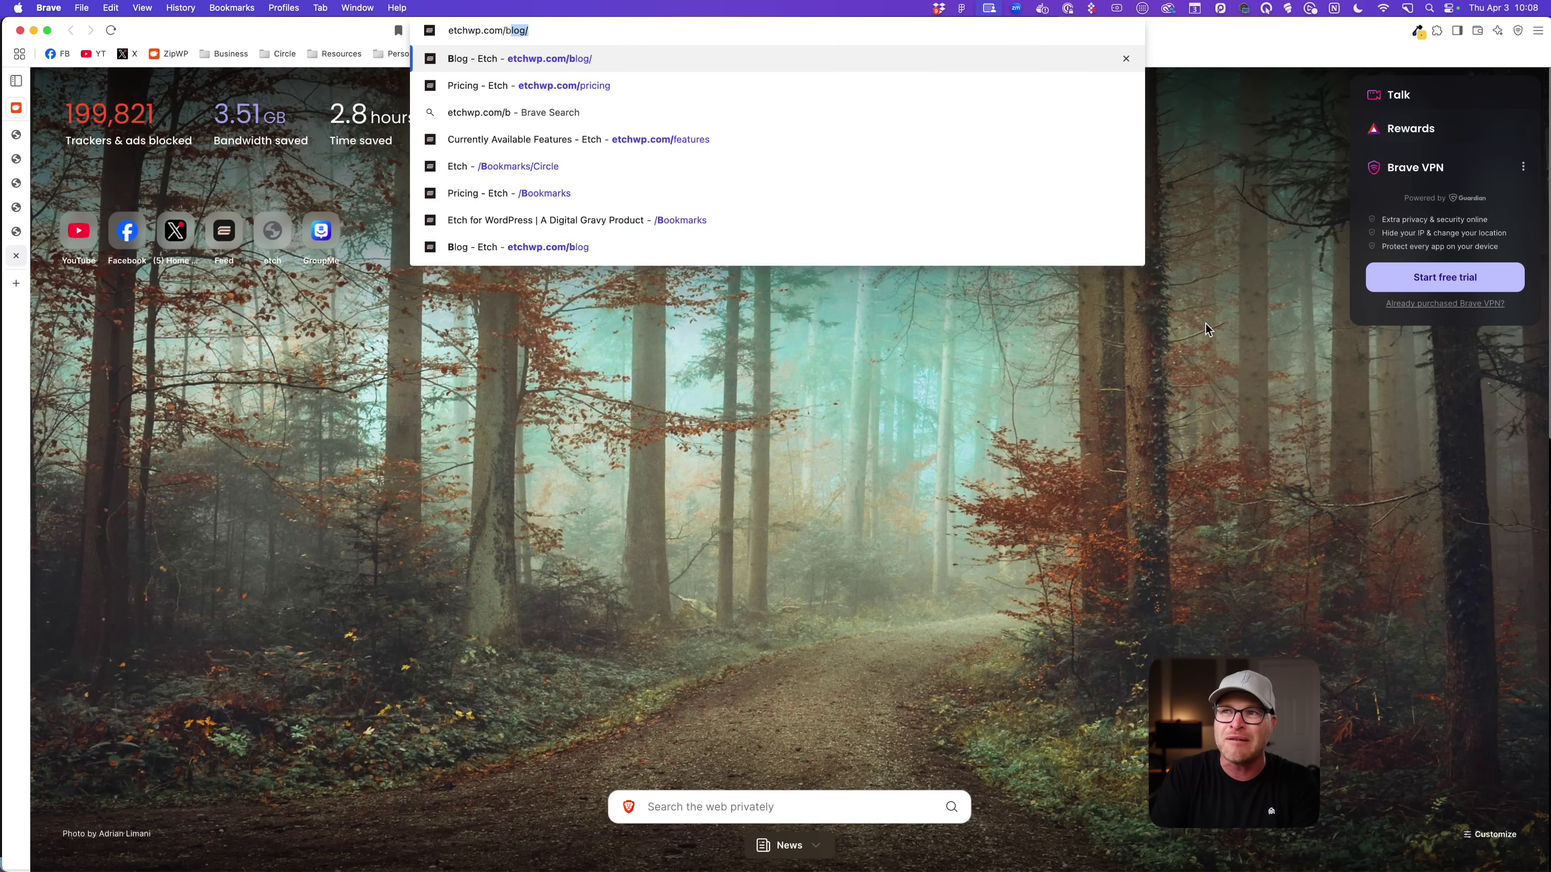
key(Return)
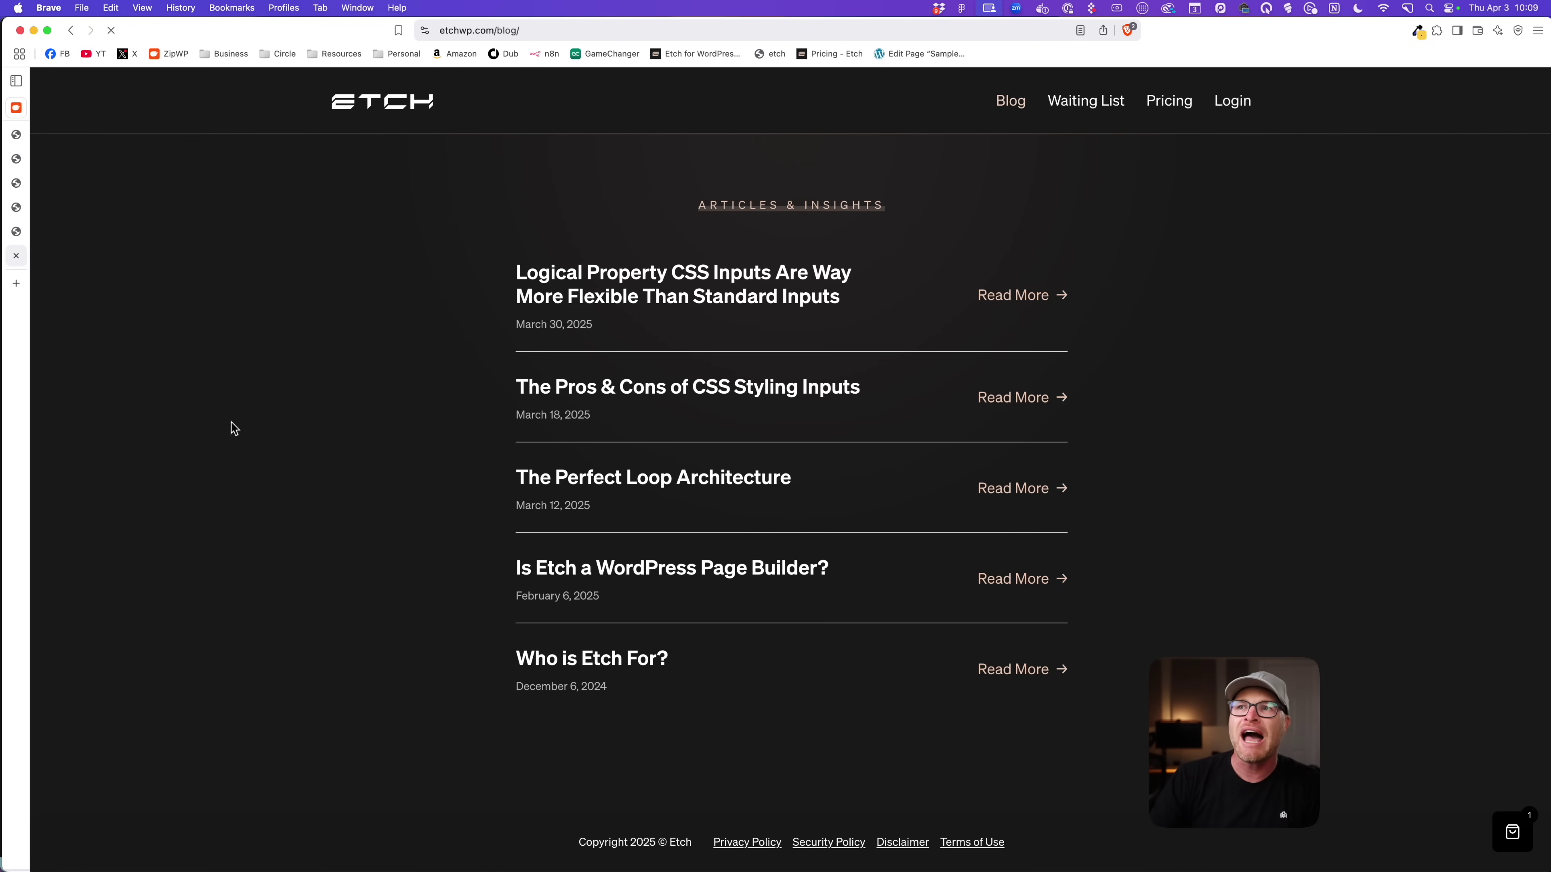
Skim 'The Perfect Loop Architecture' article twice, returning to the blog list each time.
click(709, 487)
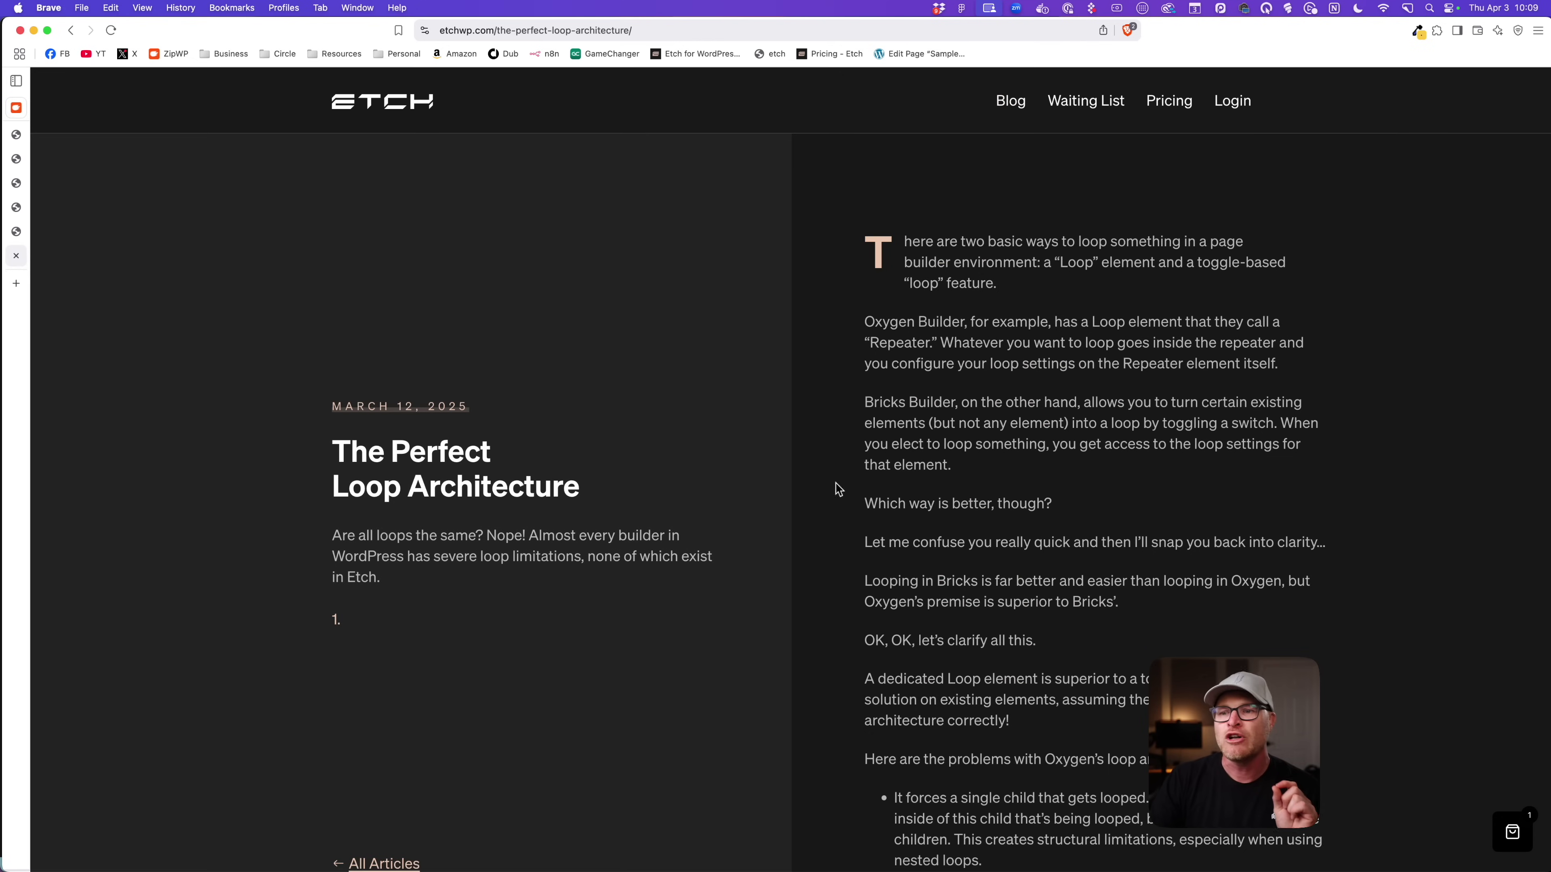
scroll(840, 489, down, 10)
scroll(1045, 486, up, 10)
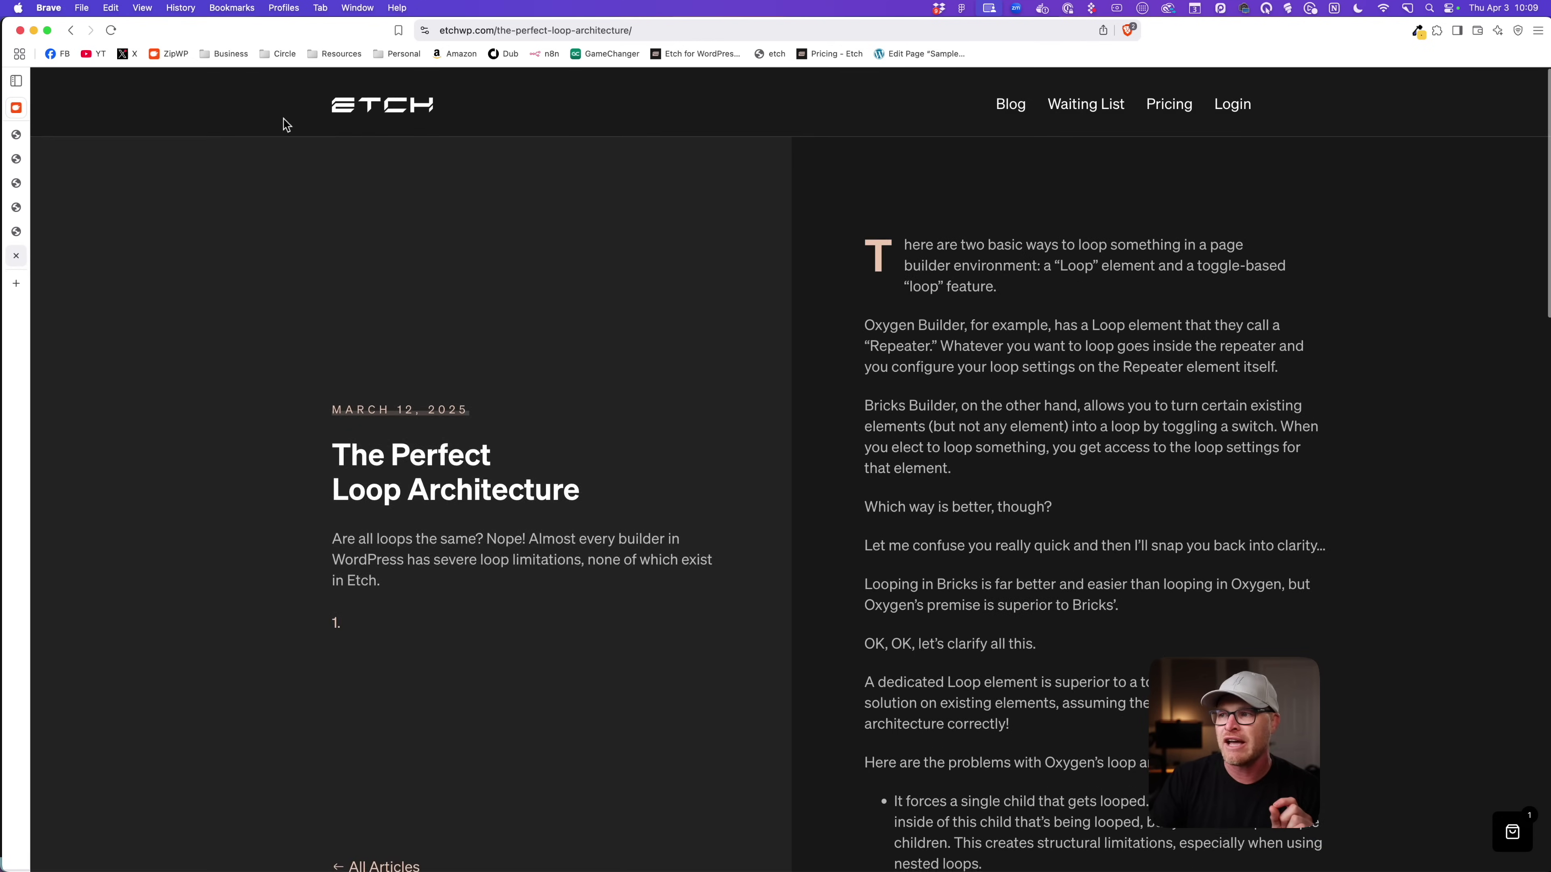
click(70, 30)
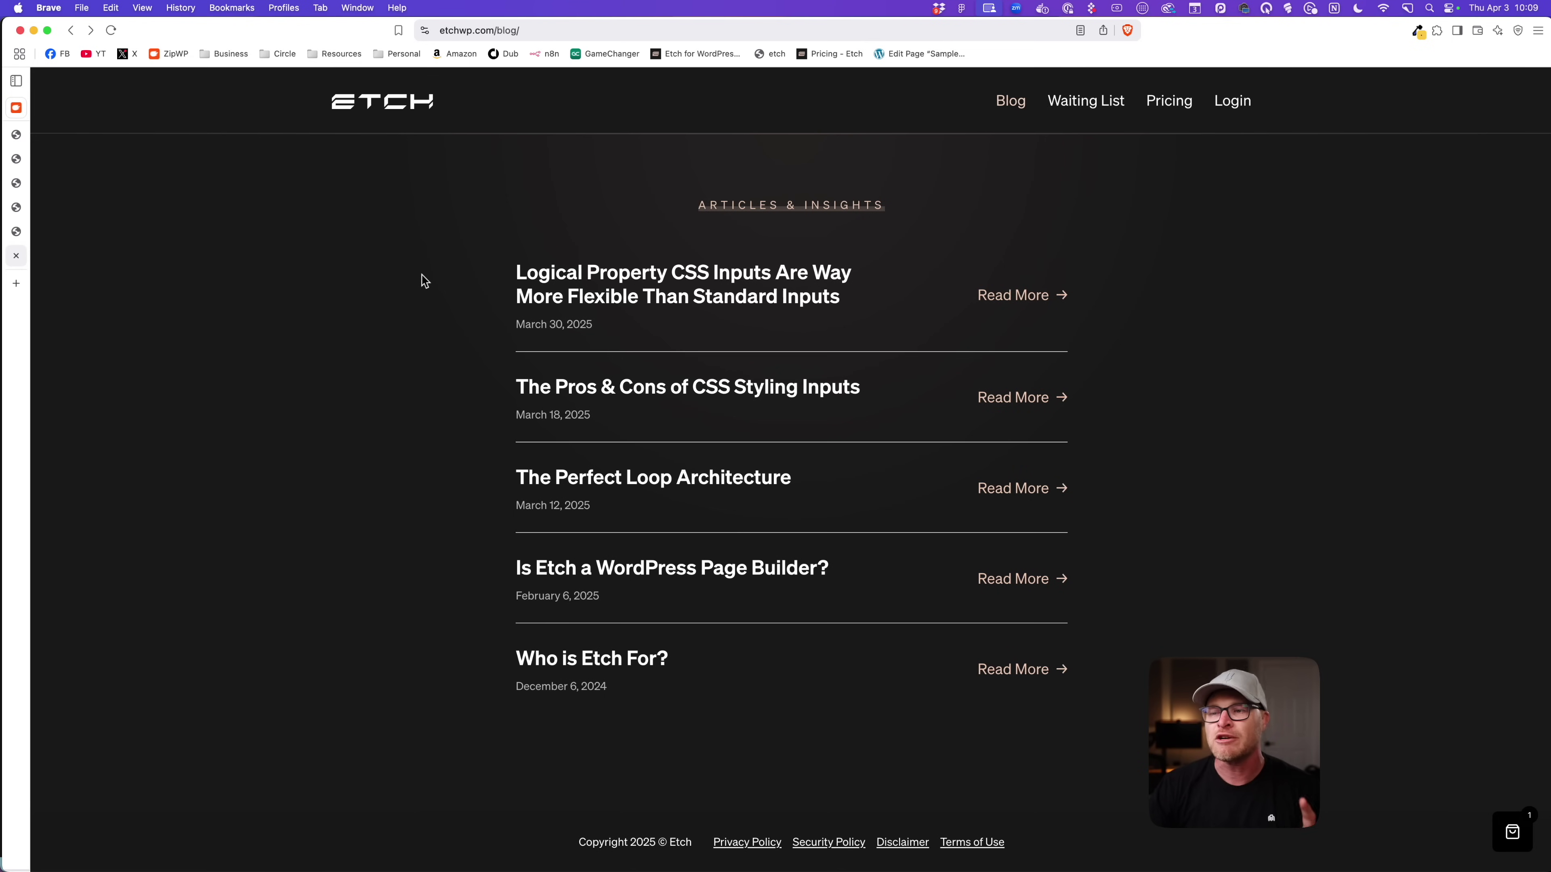
click(704, 480)
scroll(1073, 332, down, 15)
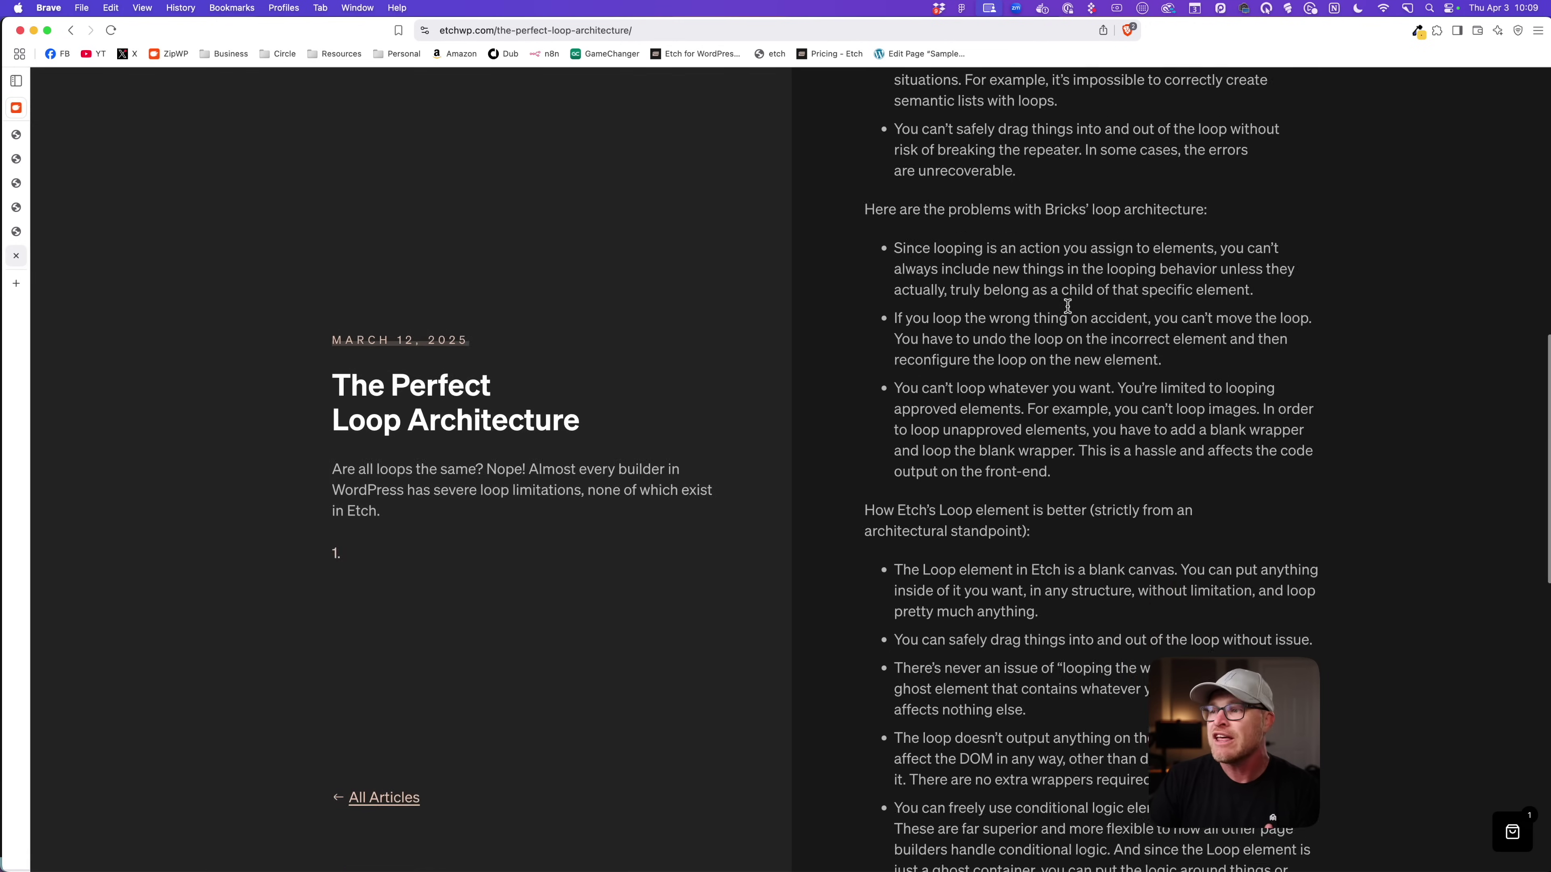
scroll(1122, 429, up, 8)
scroll(1111, 354, up, 6)
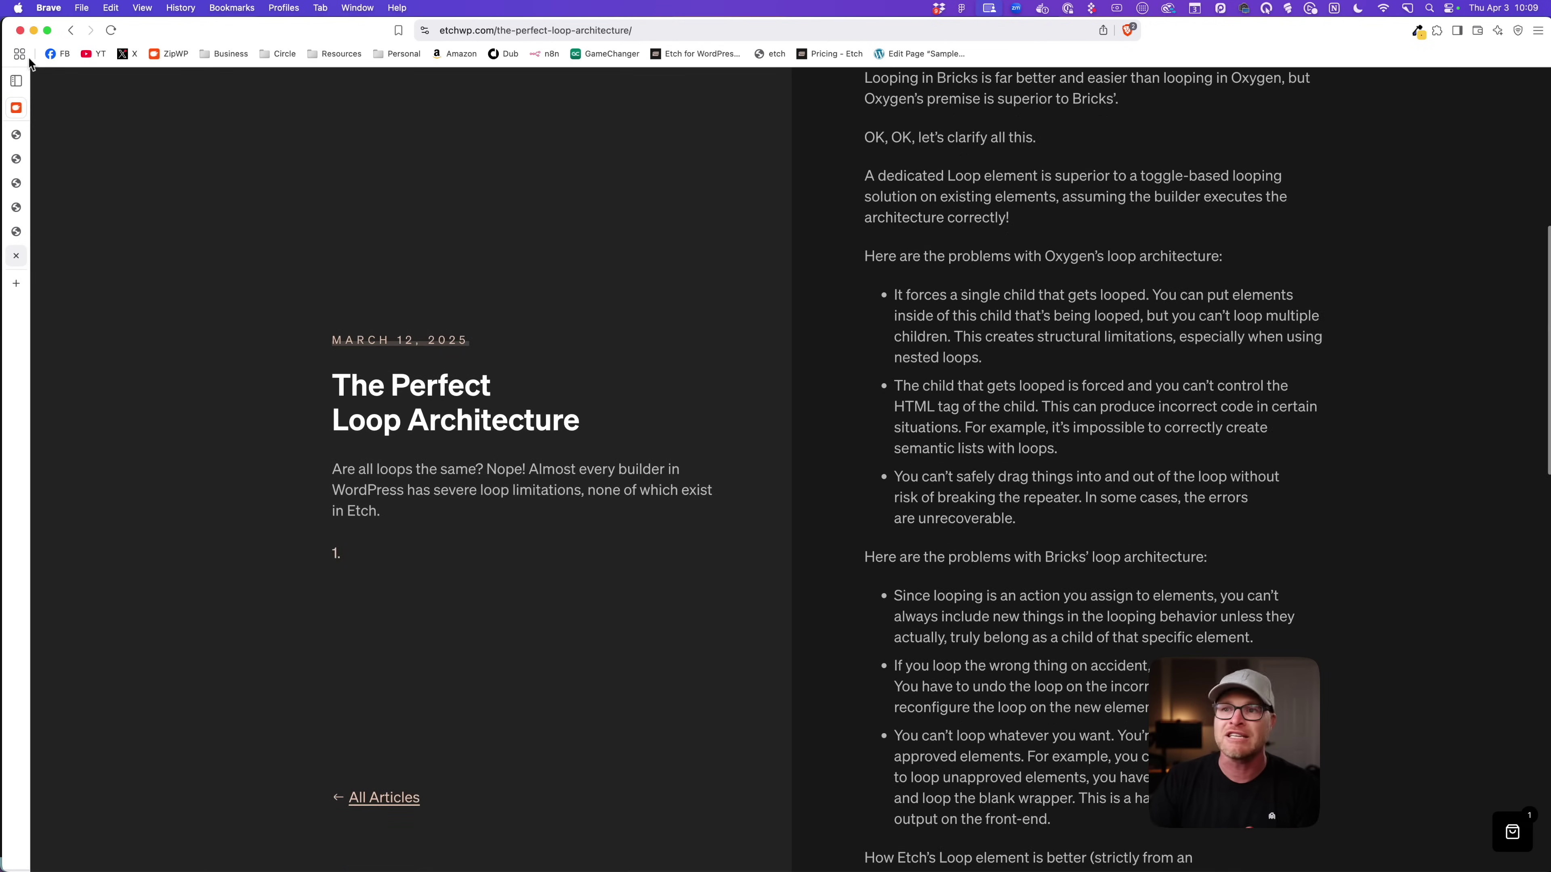
click(70, 30)
mouse_move(28, 199)
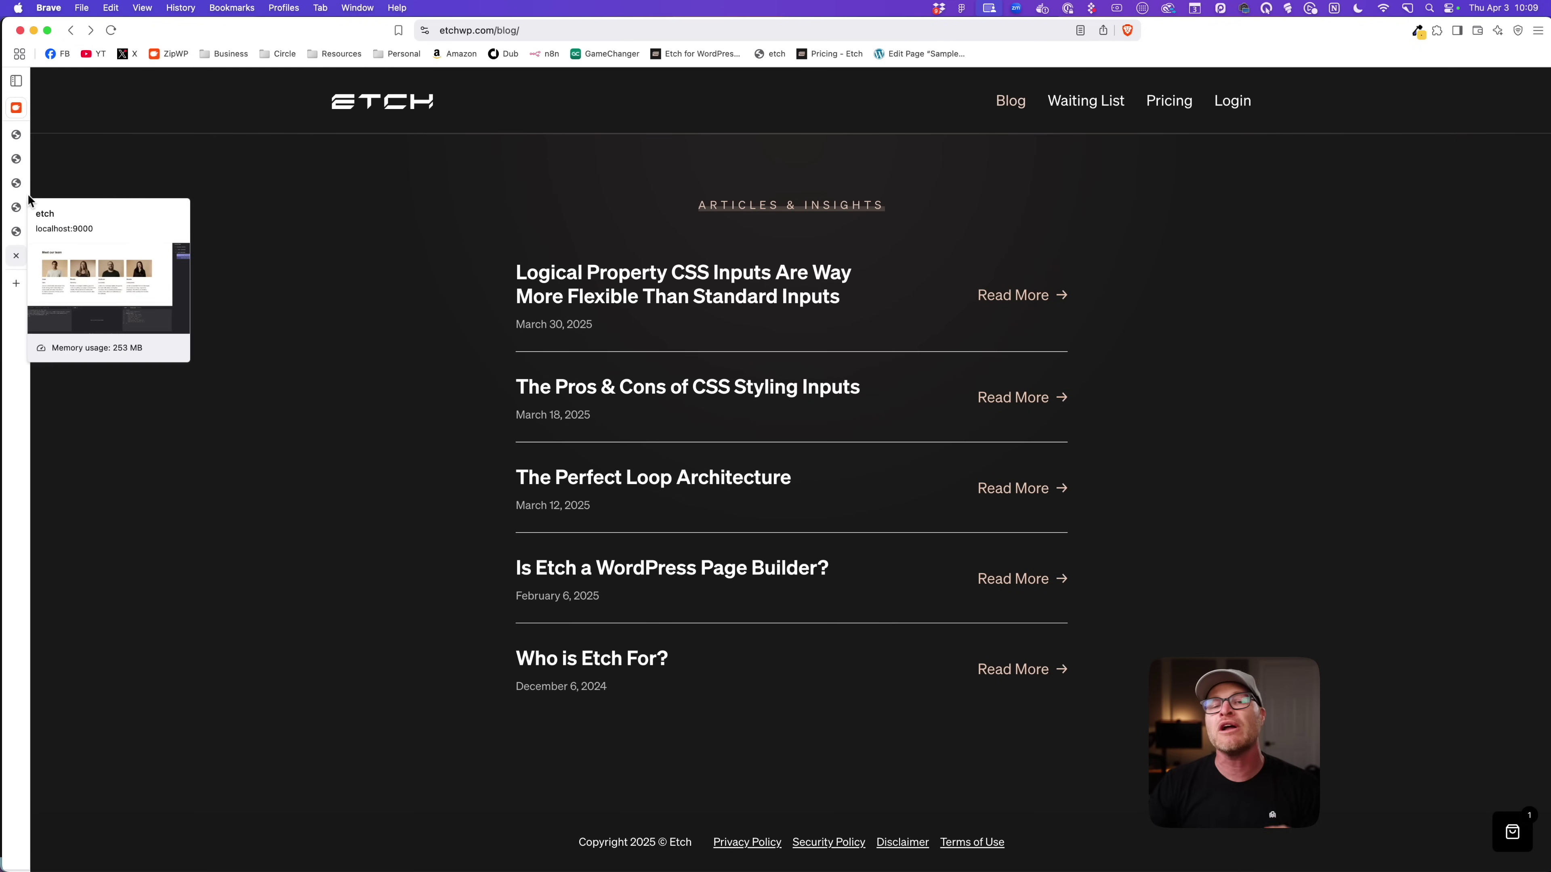
Return to the Etch editor tab and select the Team Card to inspect its properties and code.
click(24, 234)
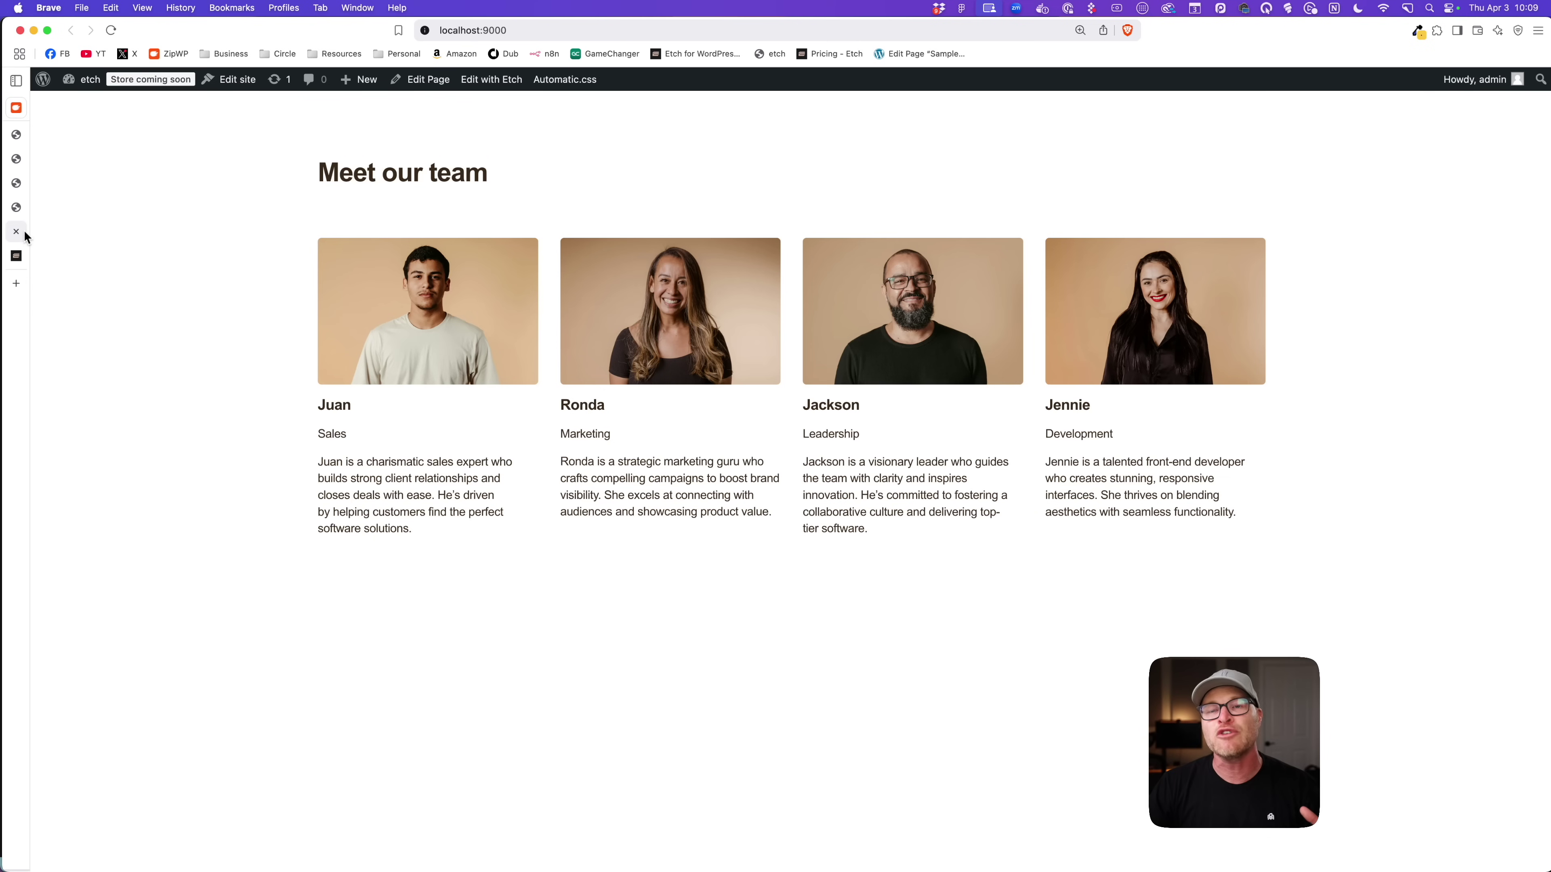
click(21, 208)
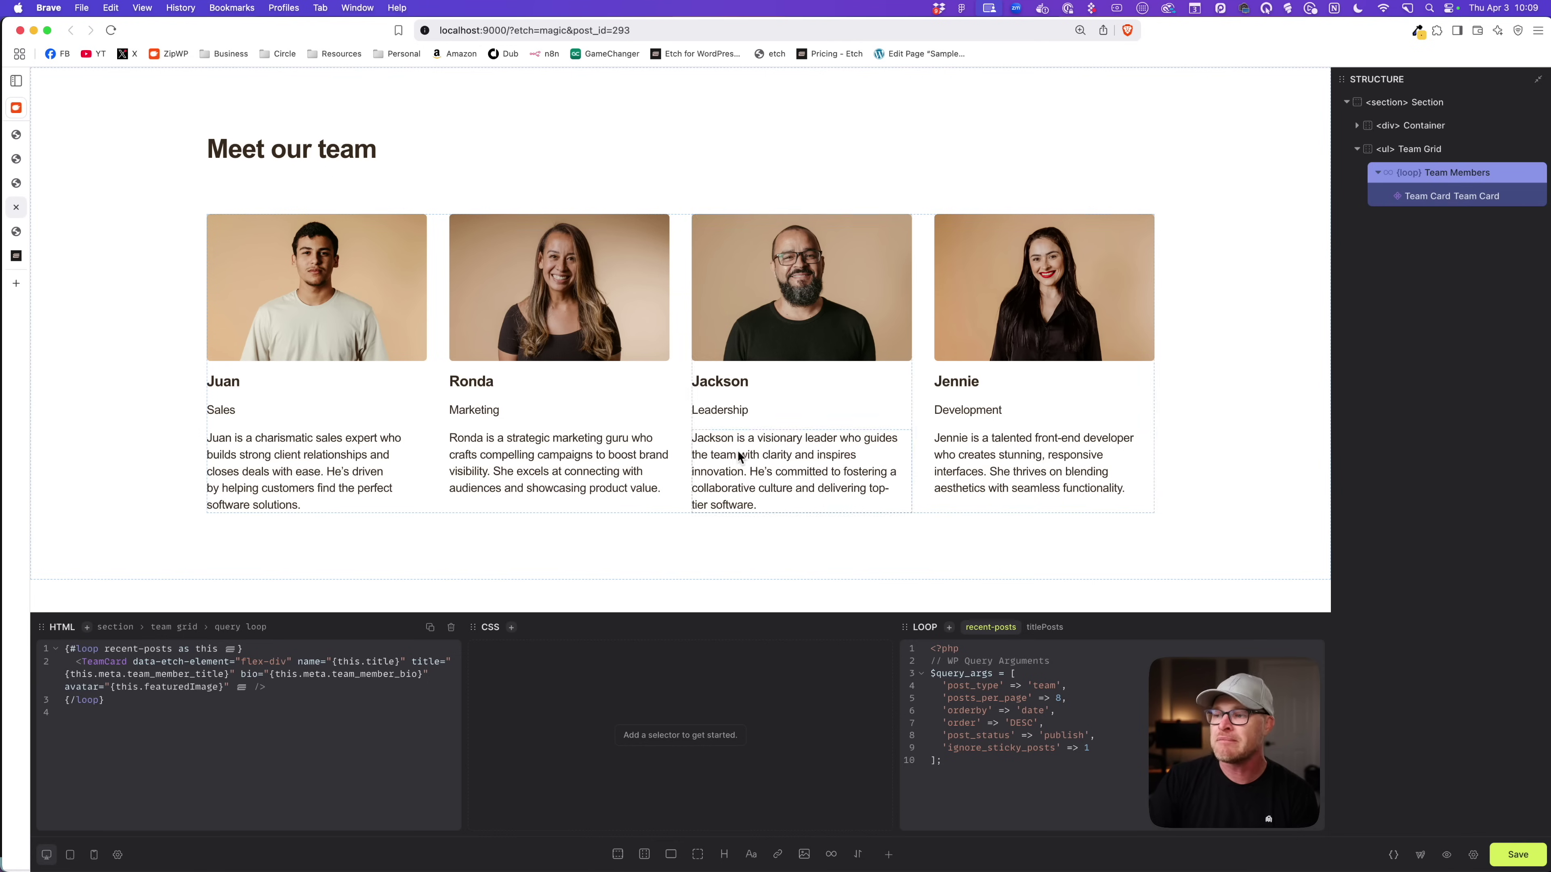
click(1429, 197)
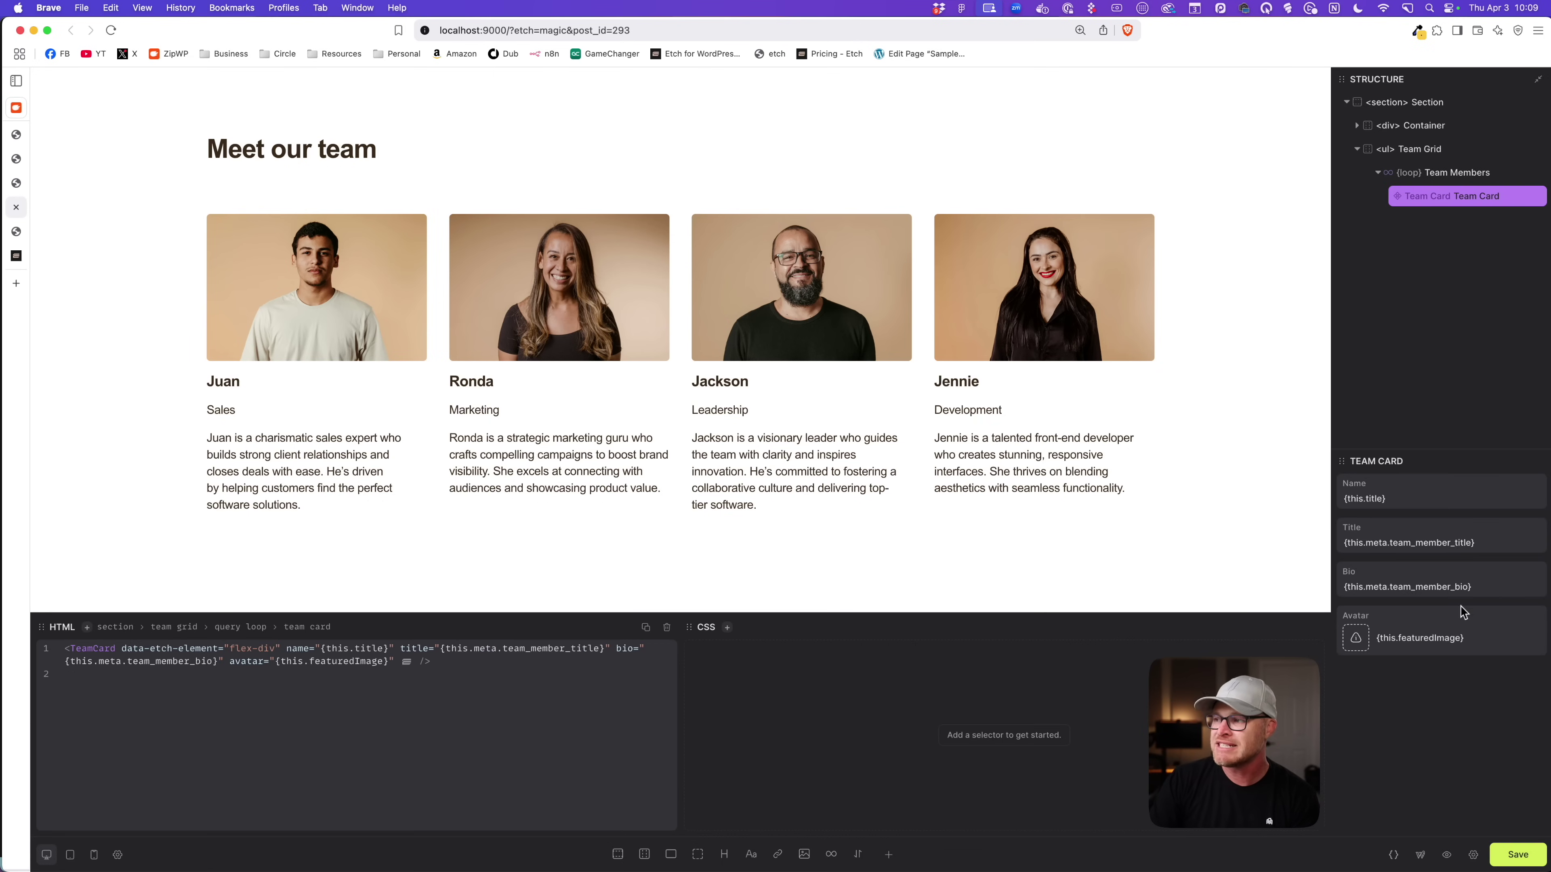
Select the Team Members loop and rename its recent-posts query to team.
click(1447, 176)
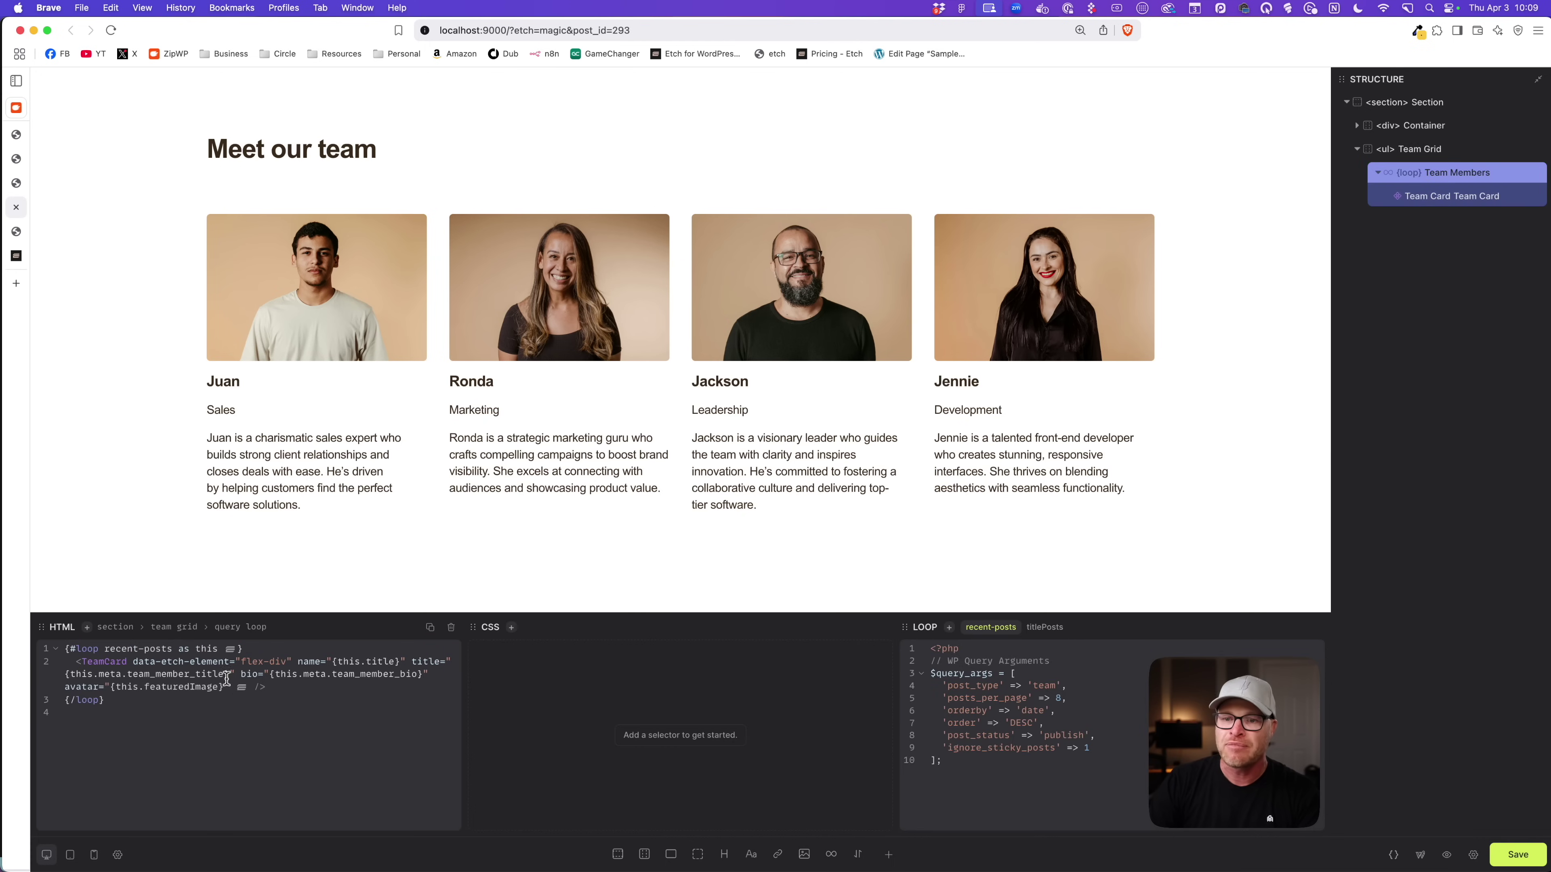
drag(65, 648, 243, 650)
click(273, 654)
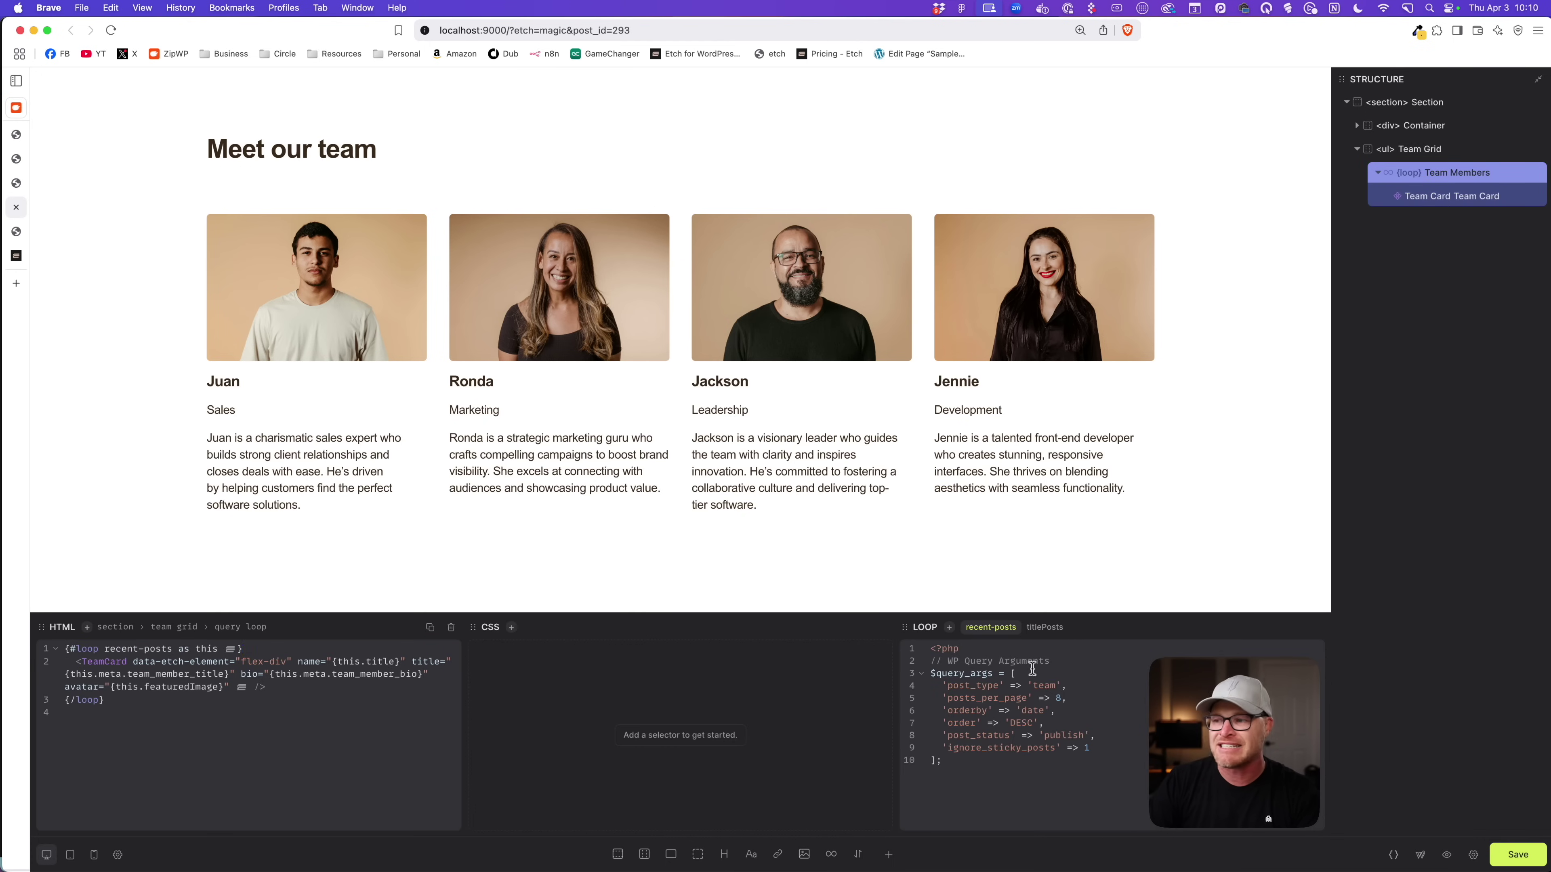
double_click(996, 628)
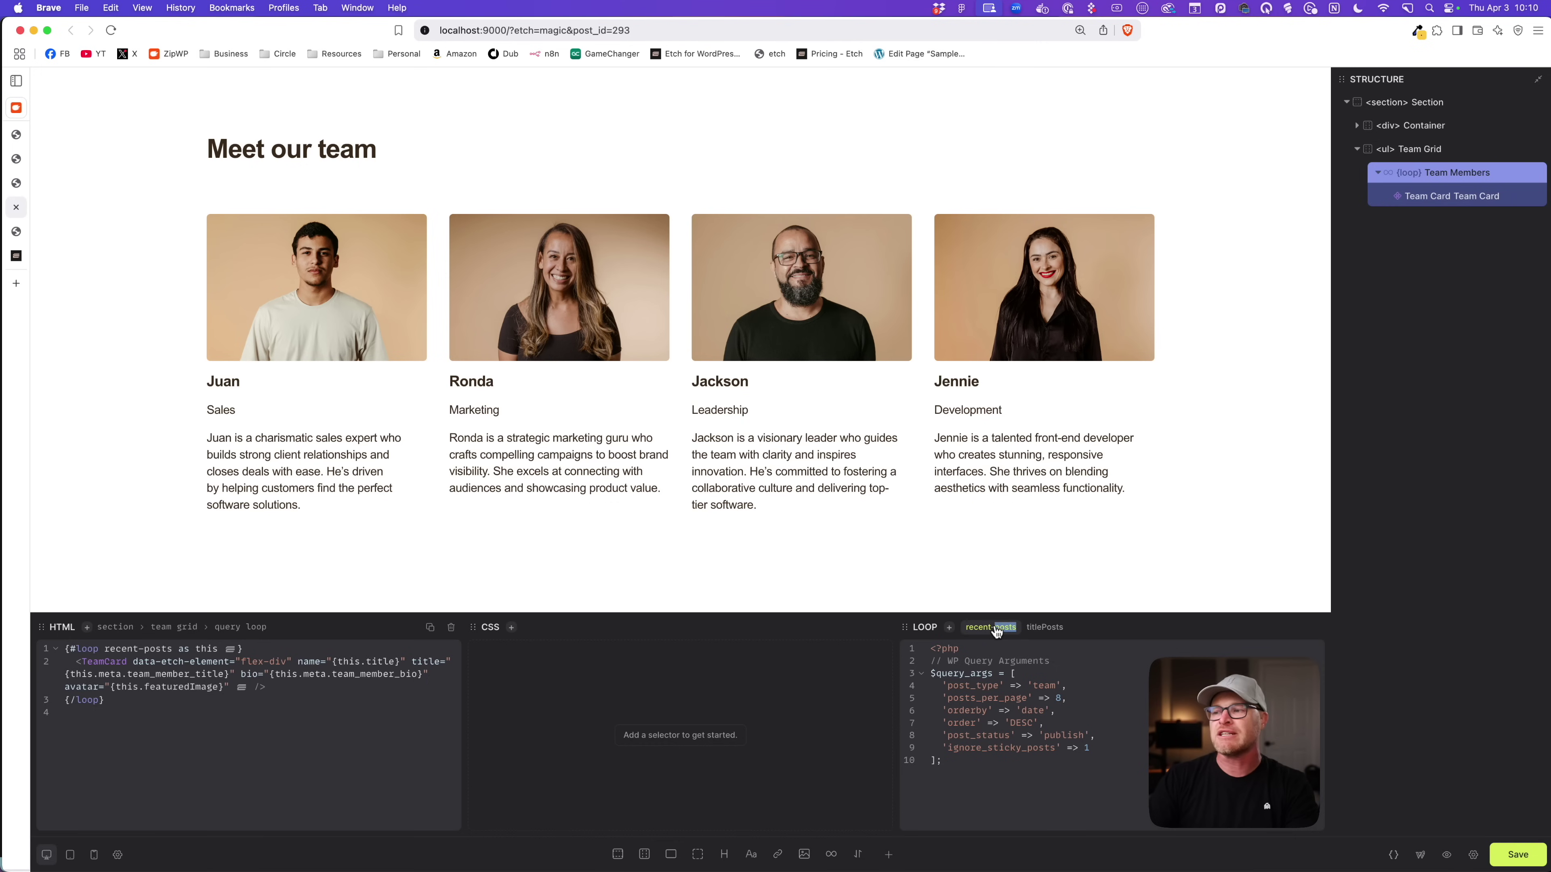
key(super+a)
text(team)
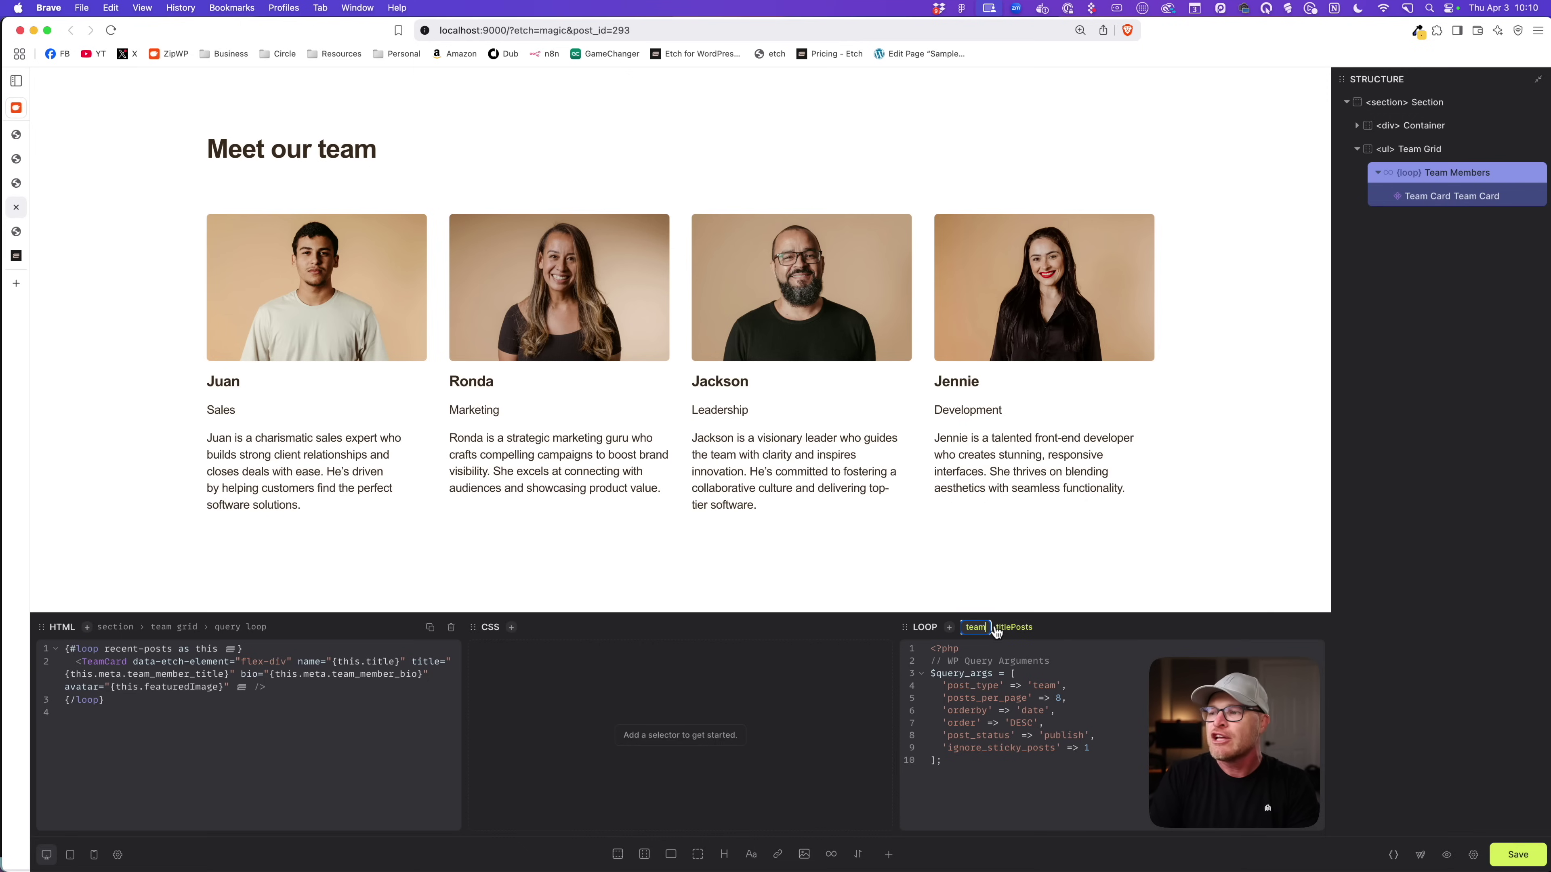
key(Return)
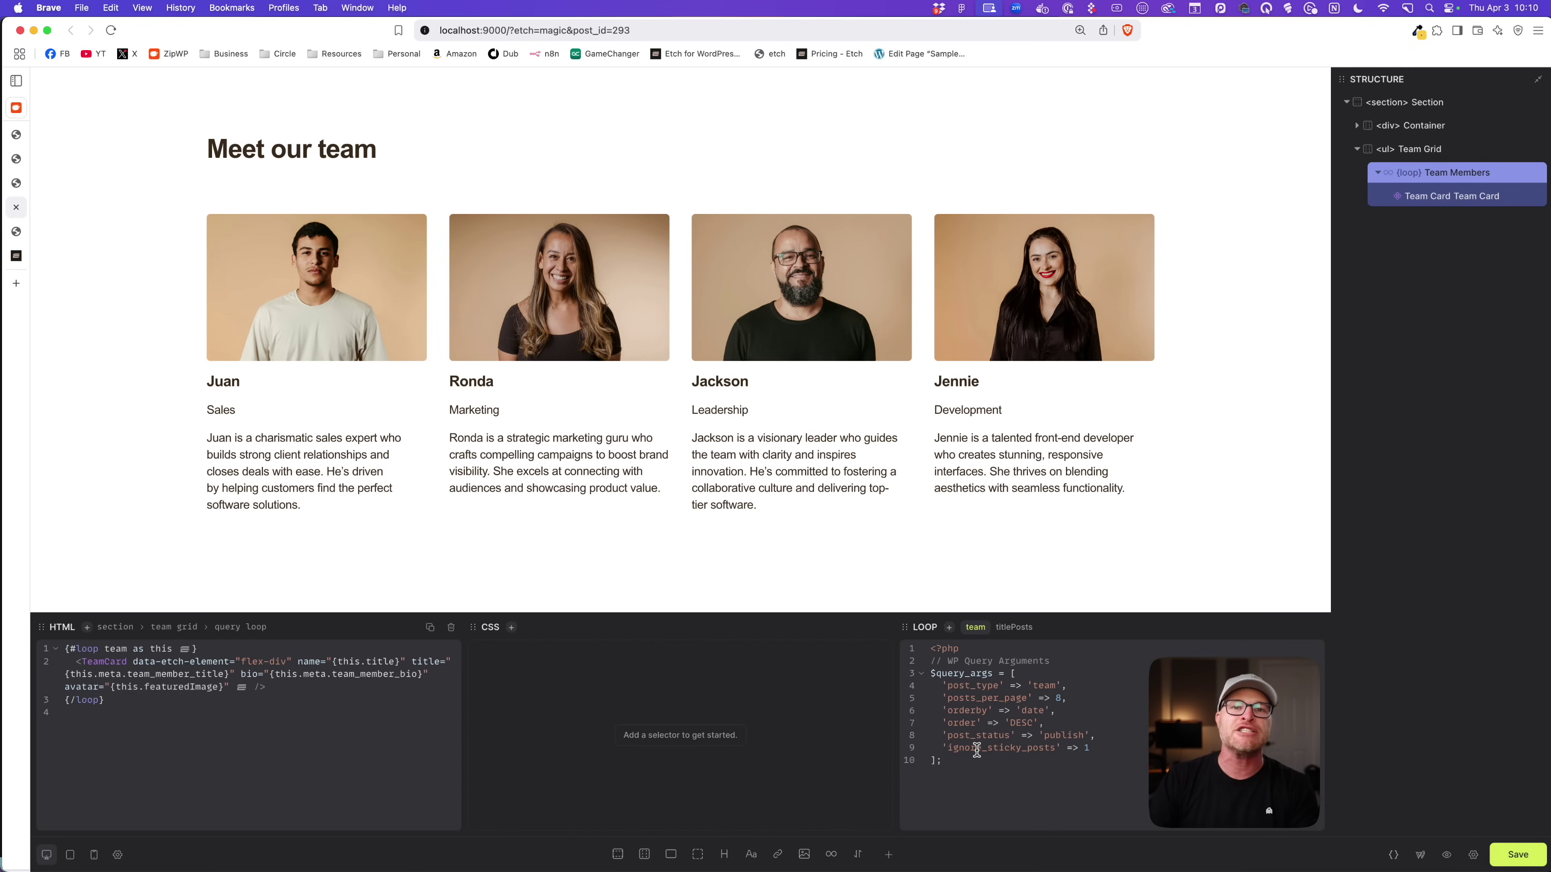
Add a test query, delete it, and switch the loop back to the team query.
click(949, 627)
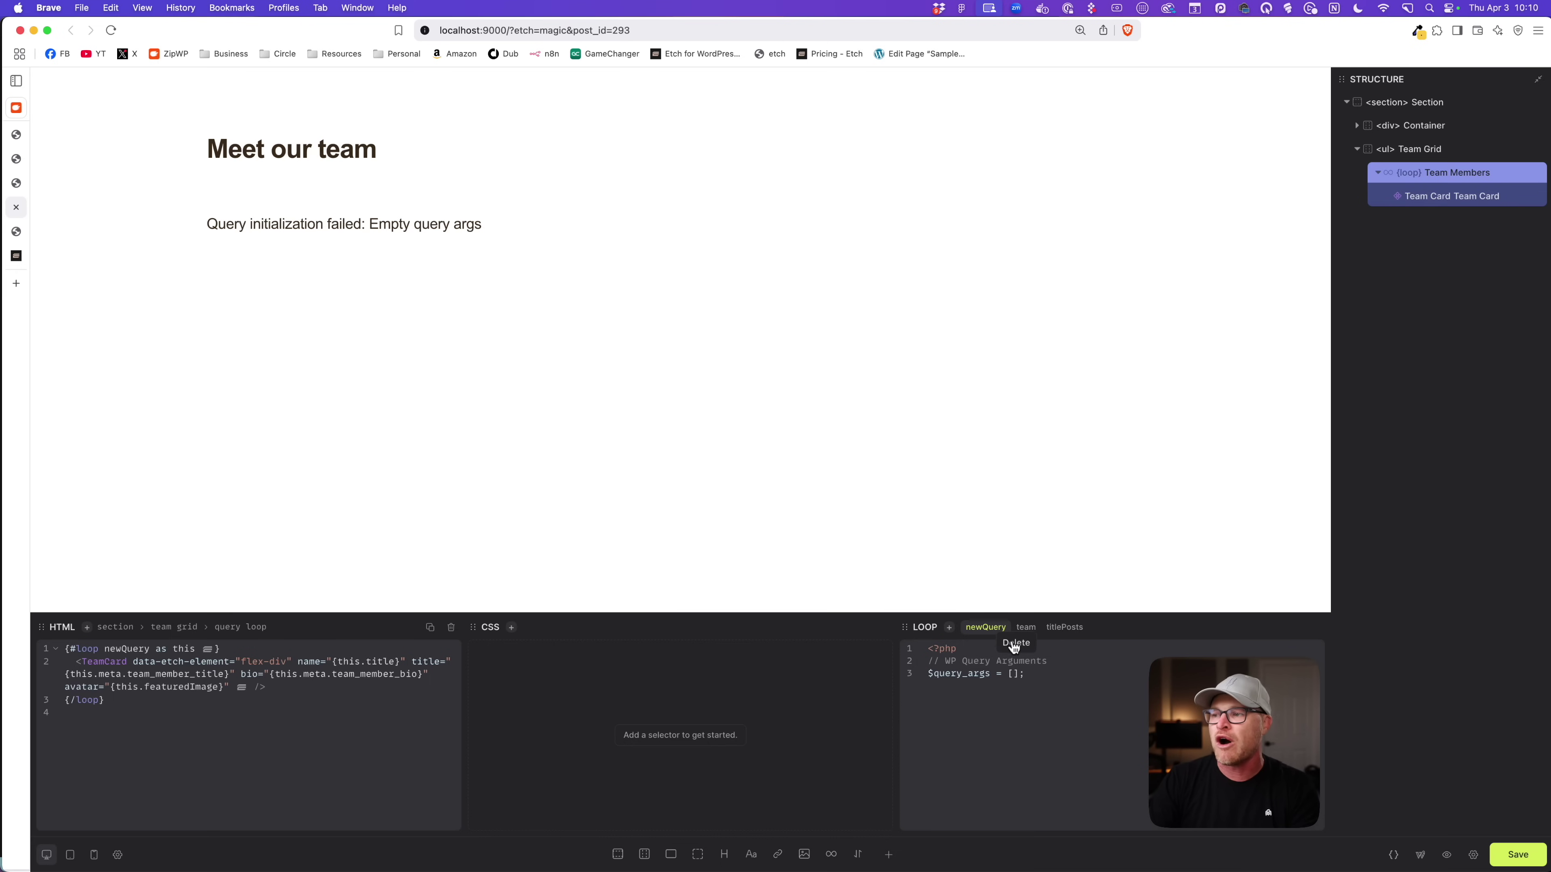
click(1001, 638)
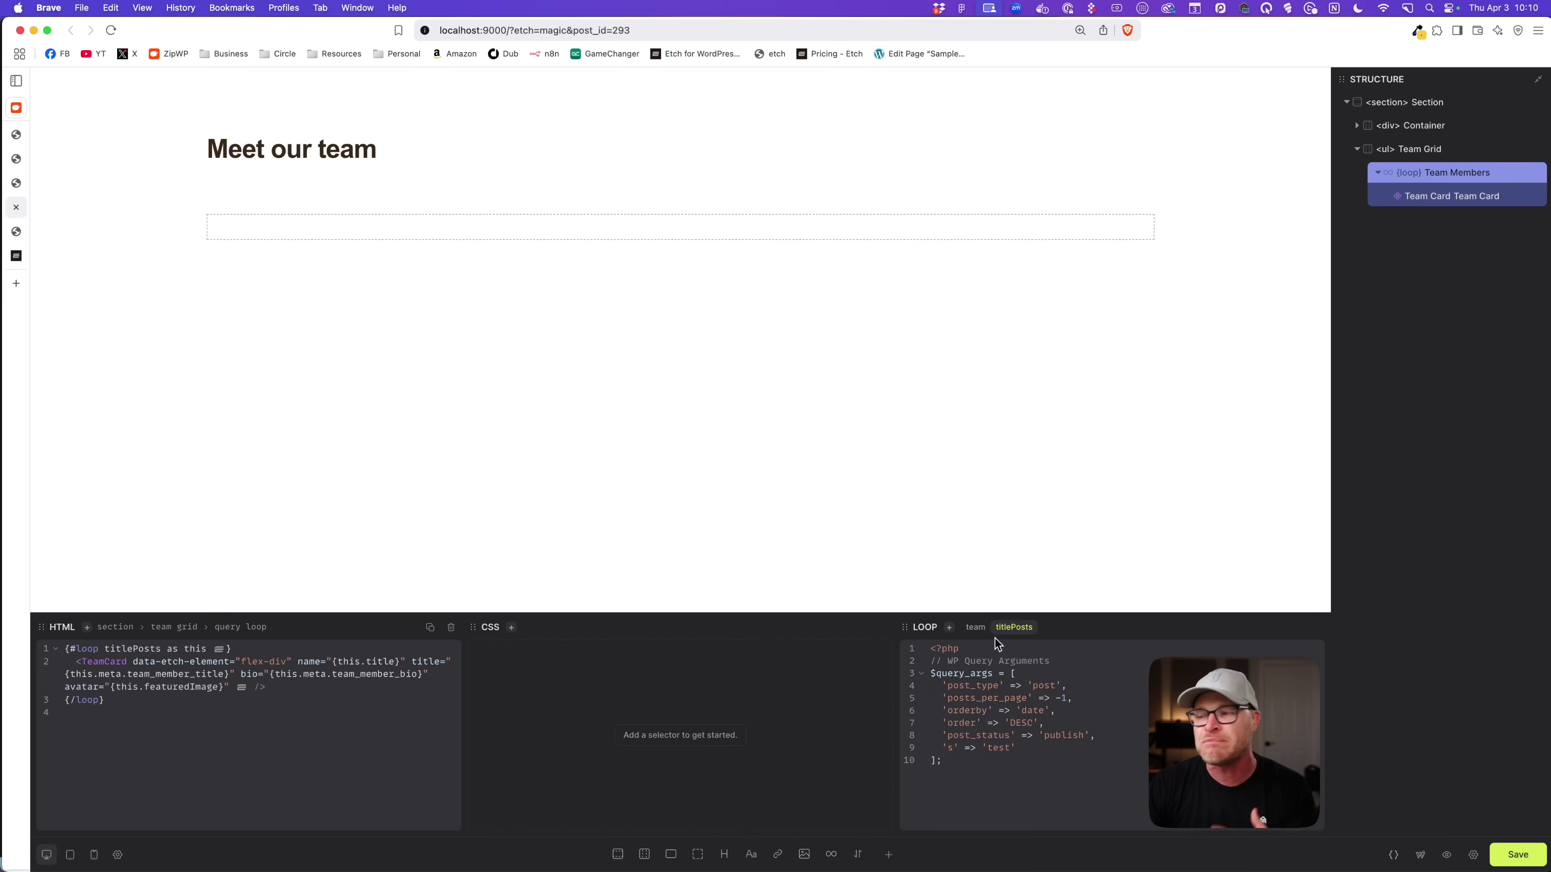
click(974, 628)
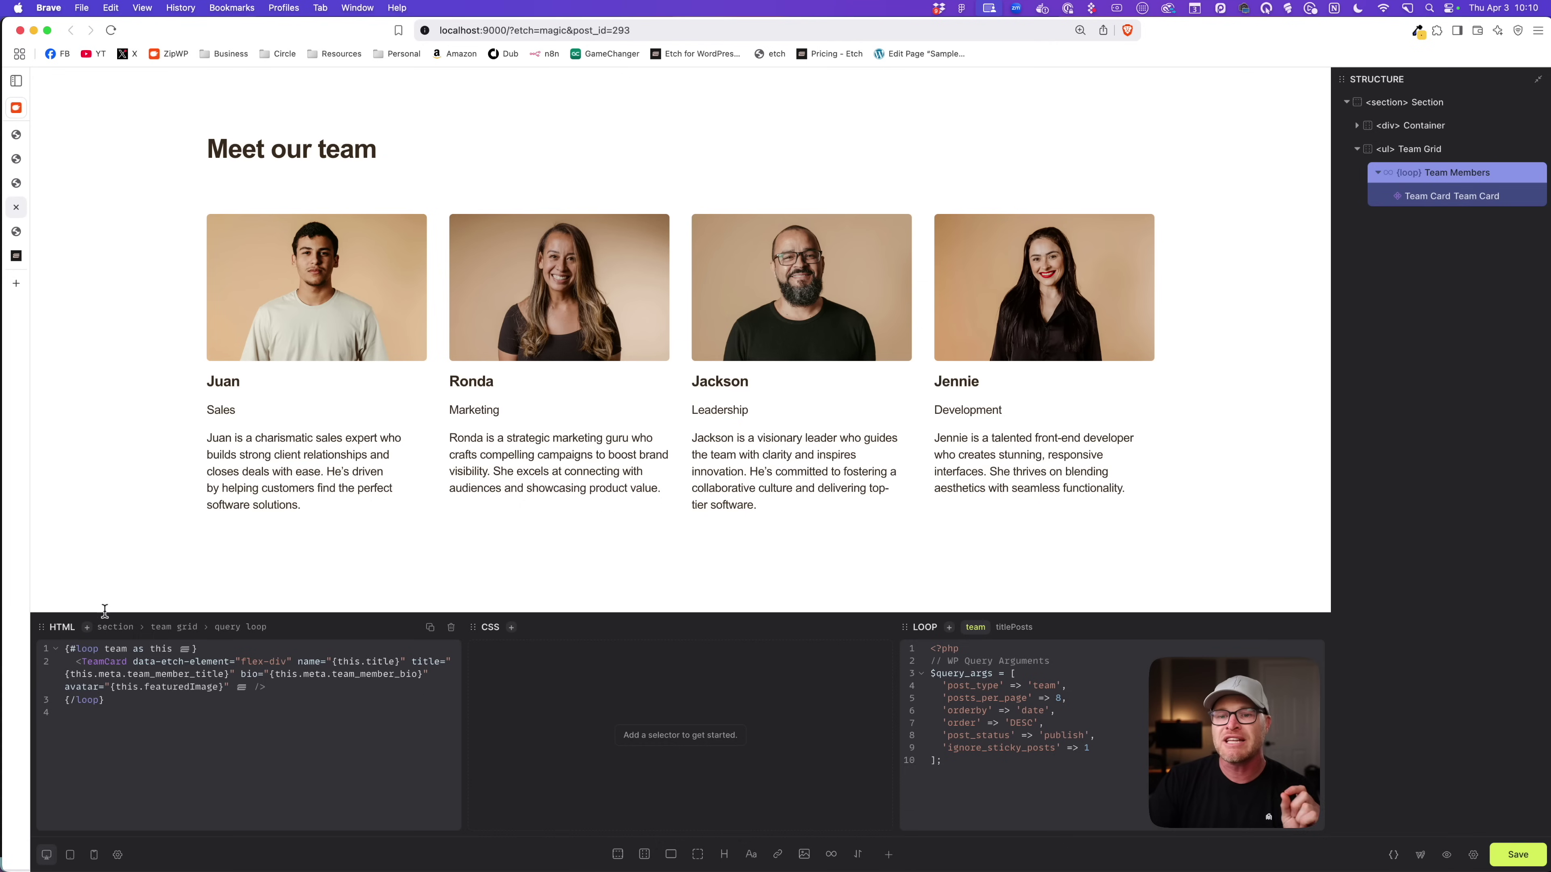
drag(65, 649, 194, 649)
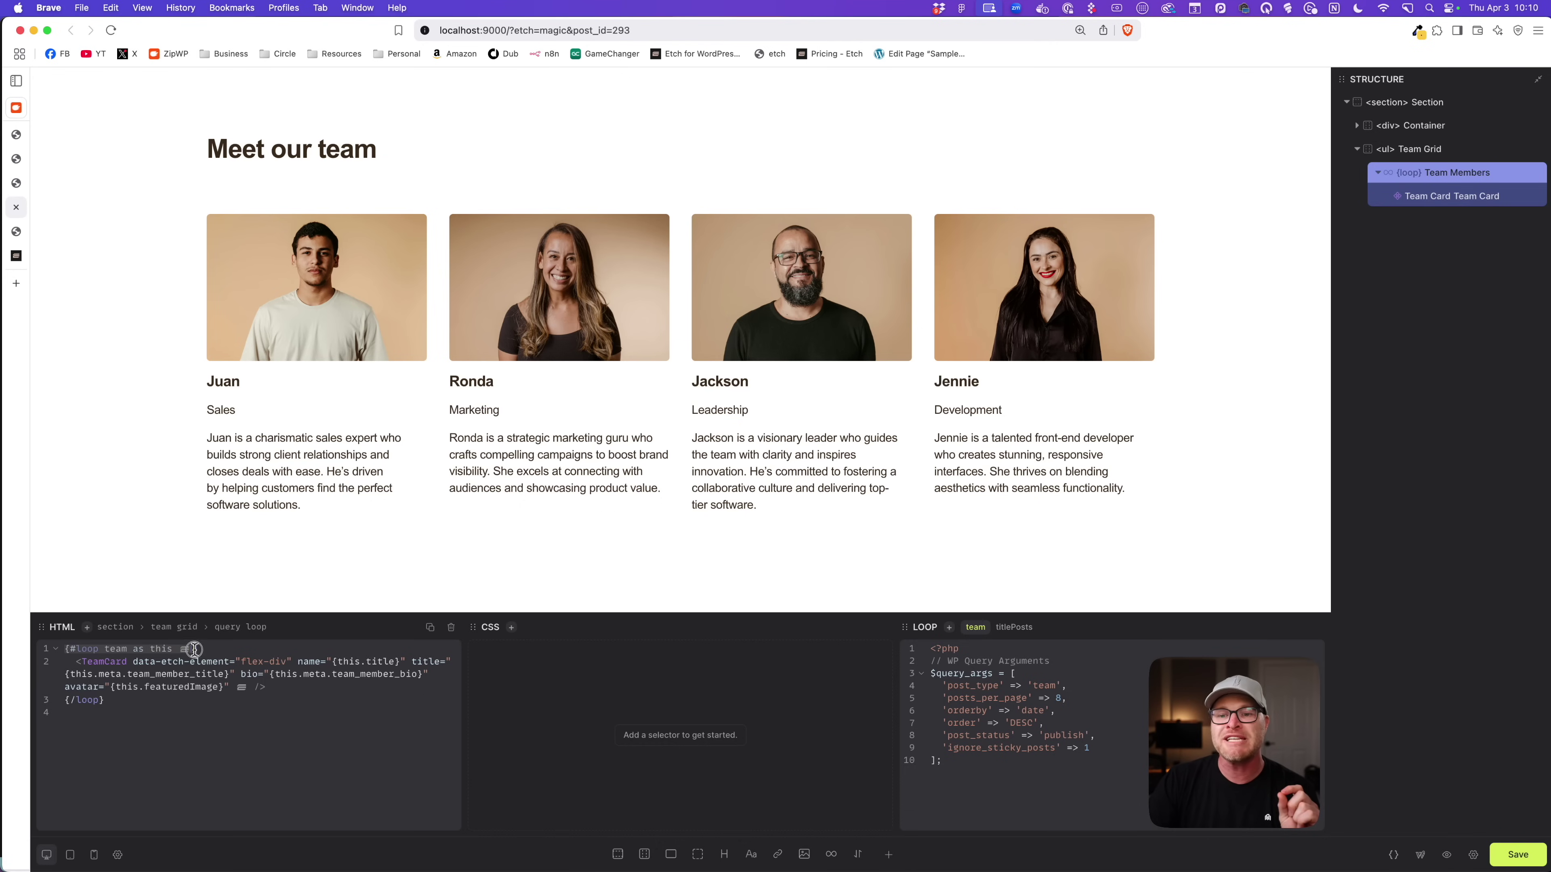
Replace the loop alias 'this' with 'person' so line 1 reads 'team as person'.
click(214, 648)
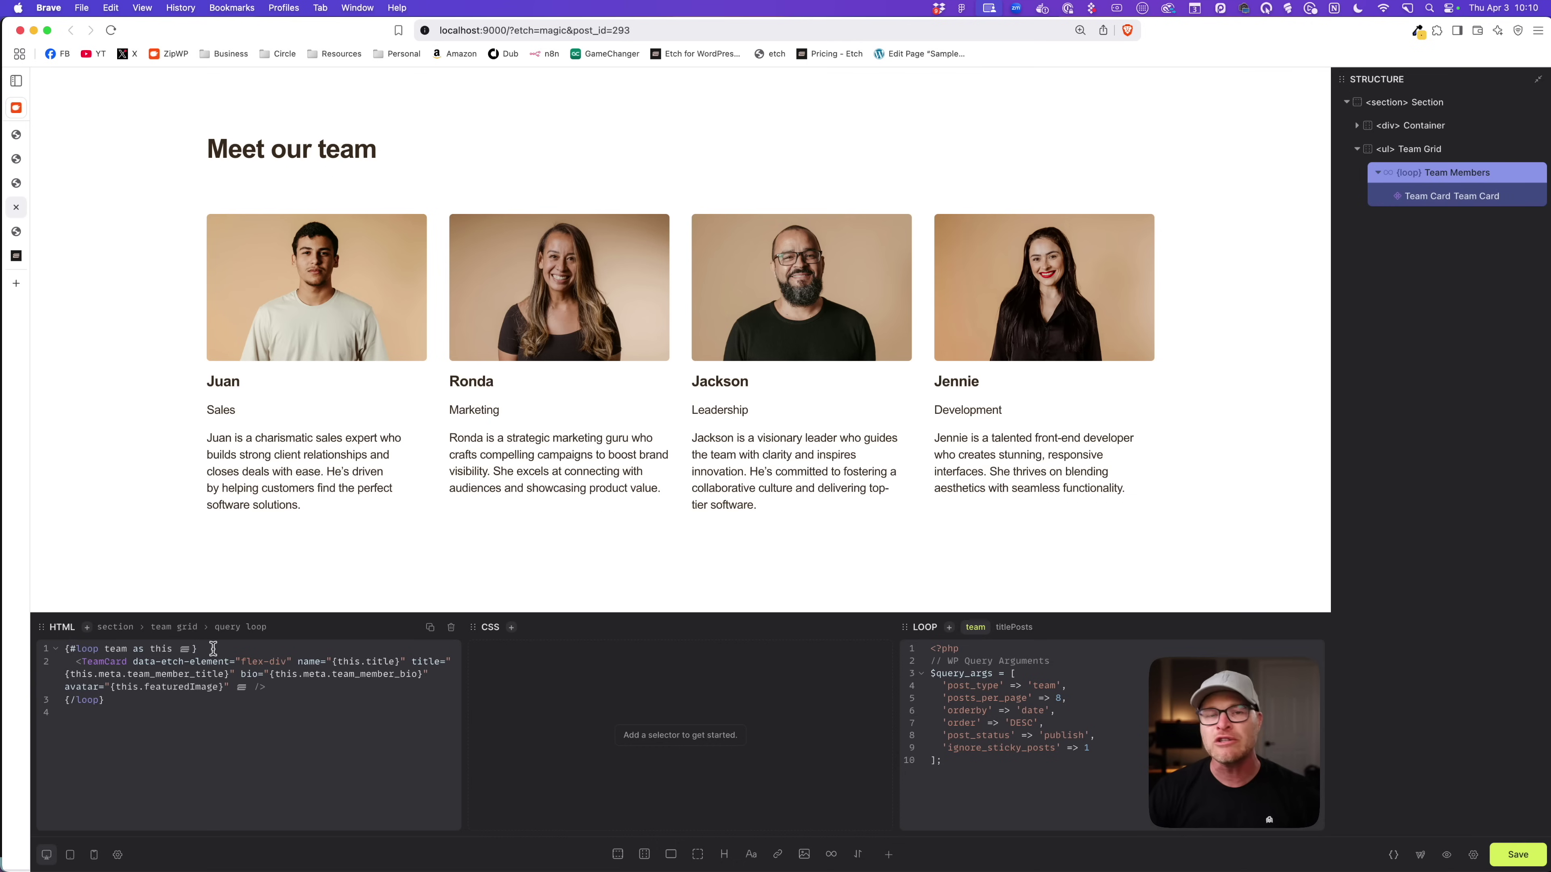
double_click(160, 648)
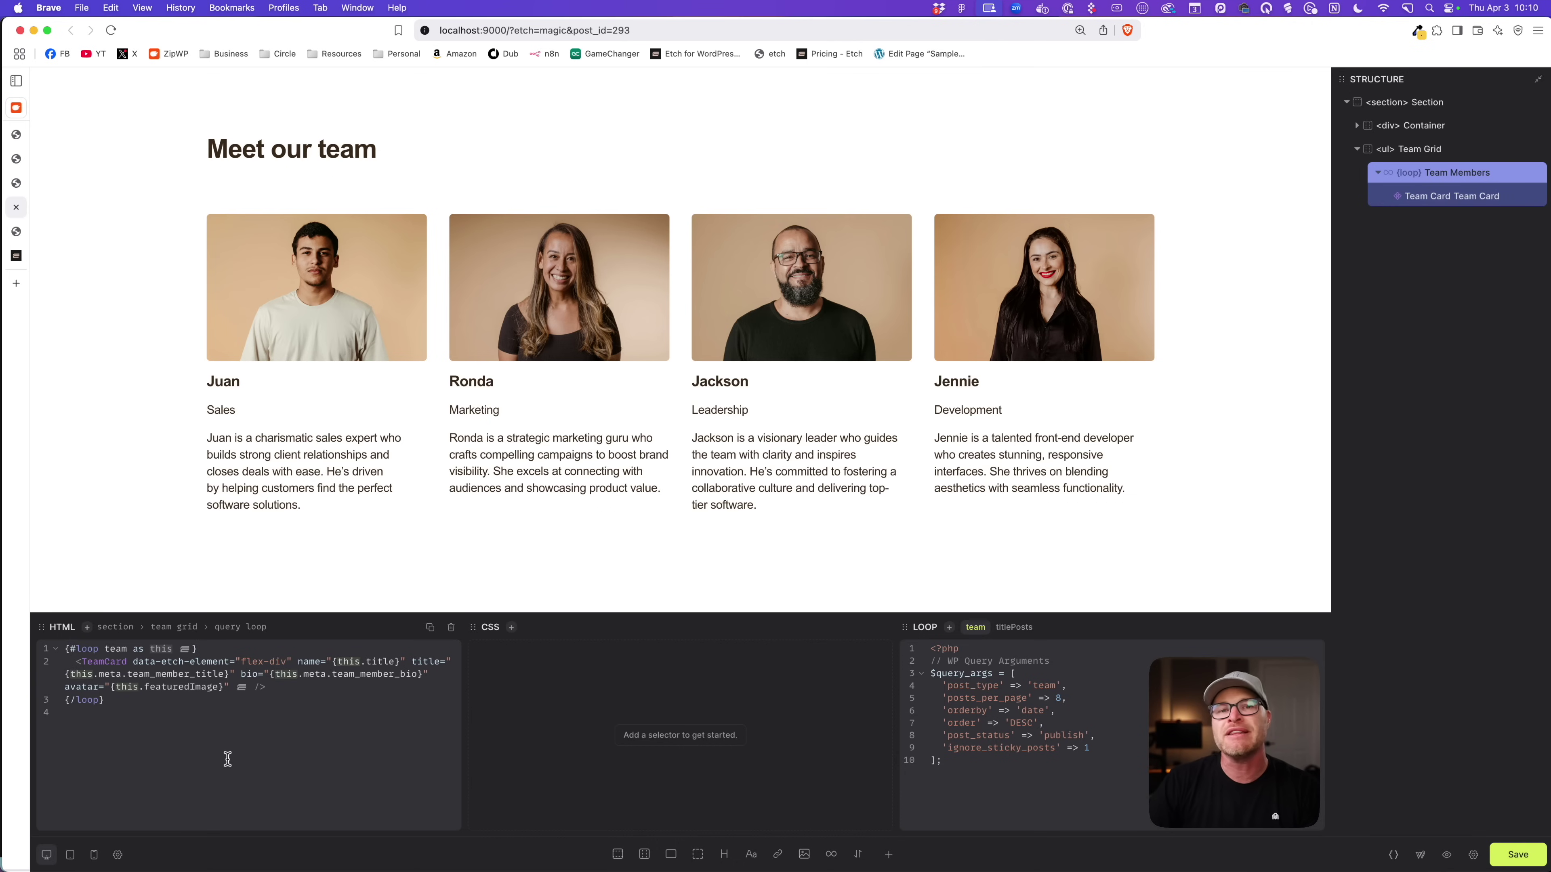
click(1487, 198)
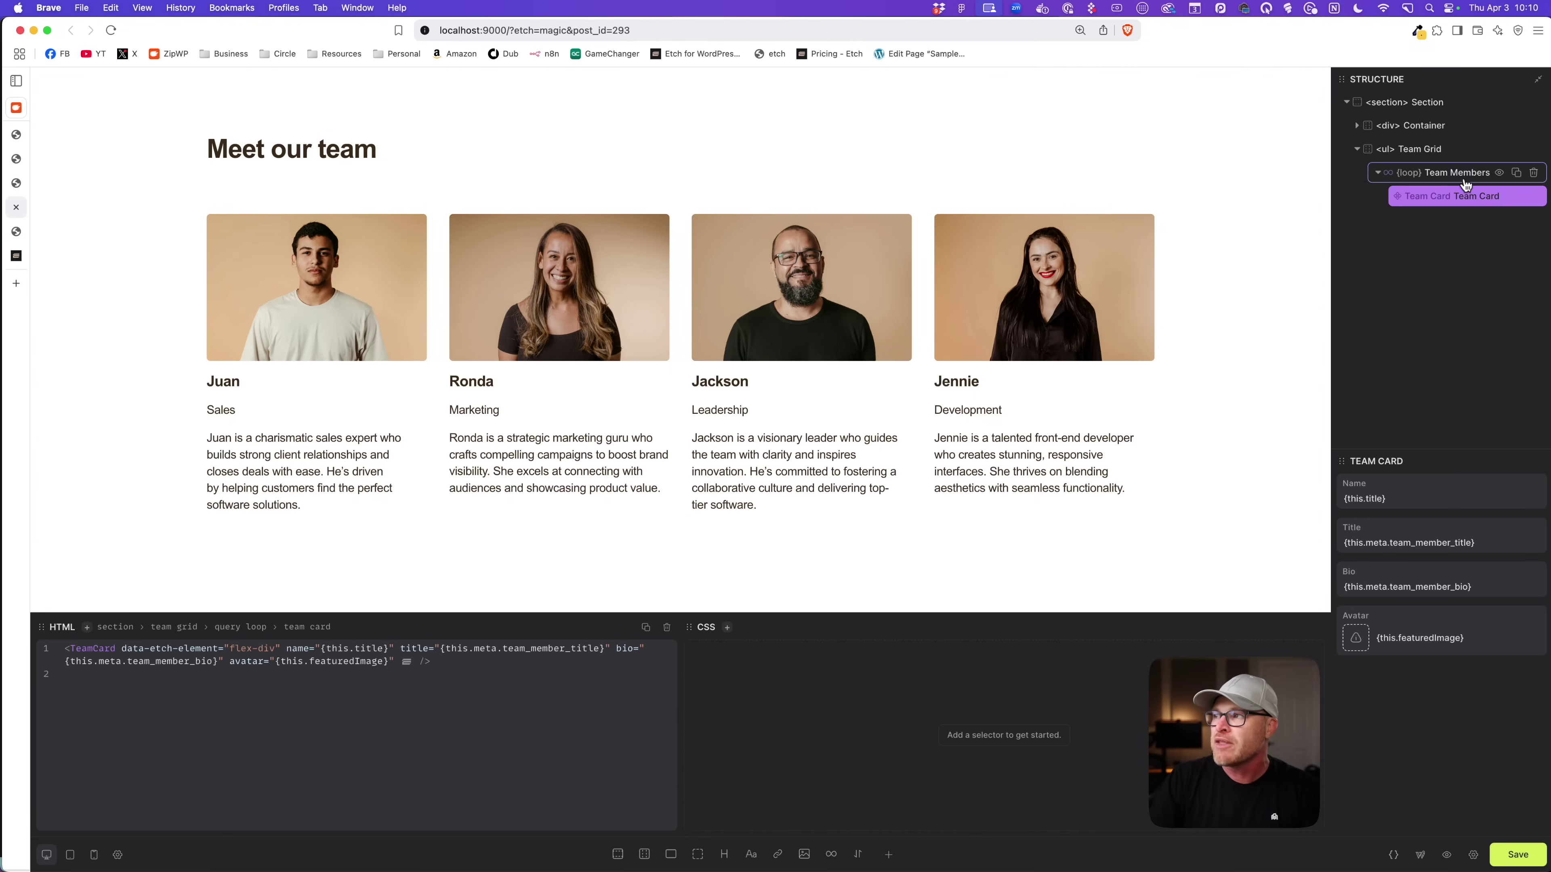
click(1362, 172)
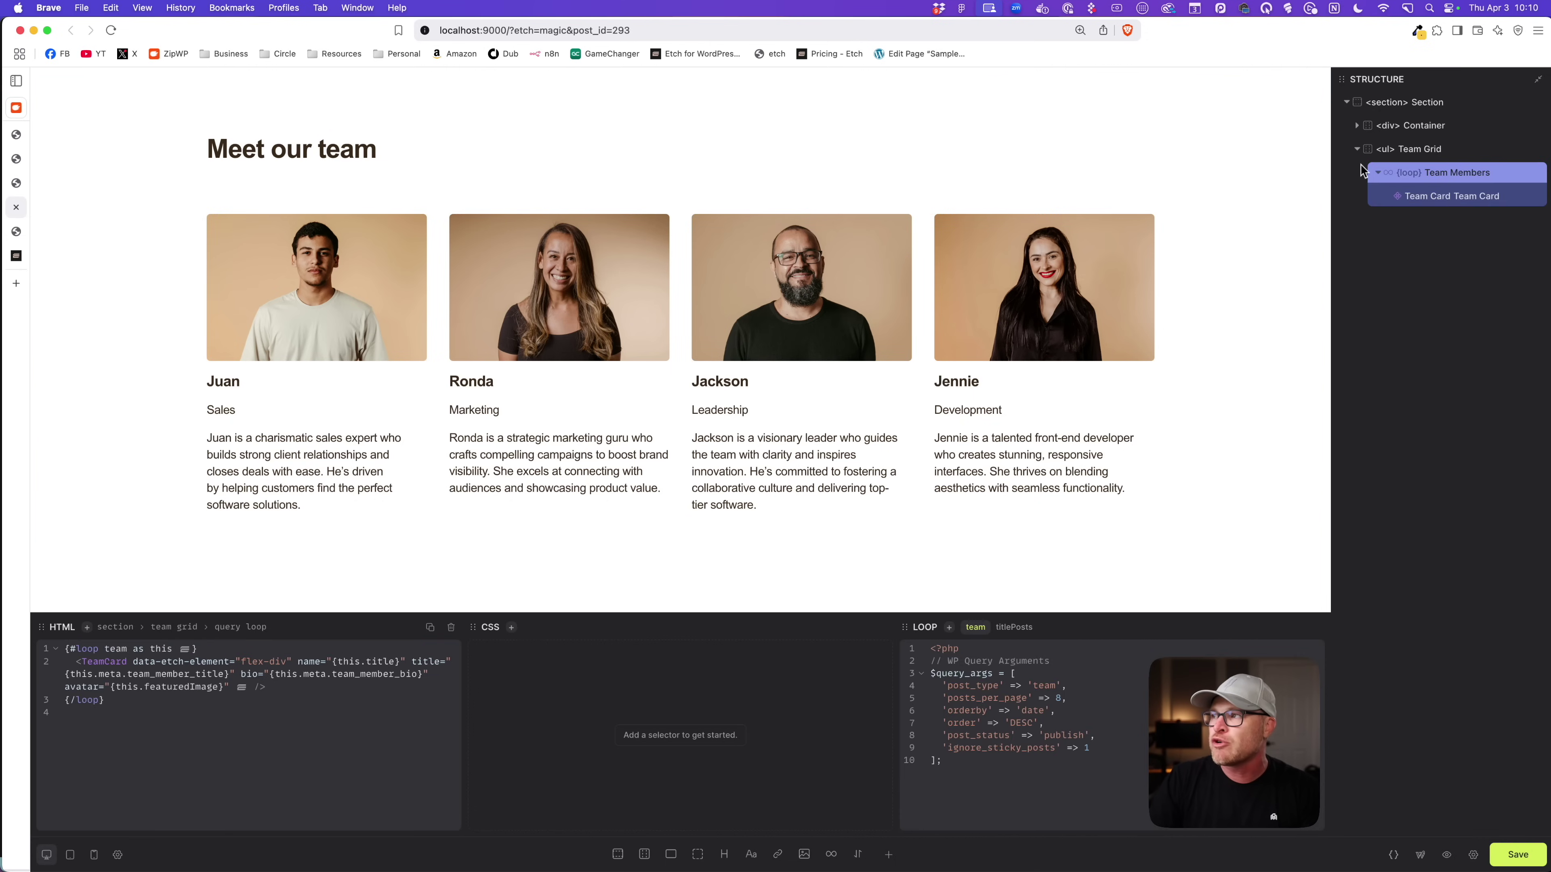
double_click(161, 649)
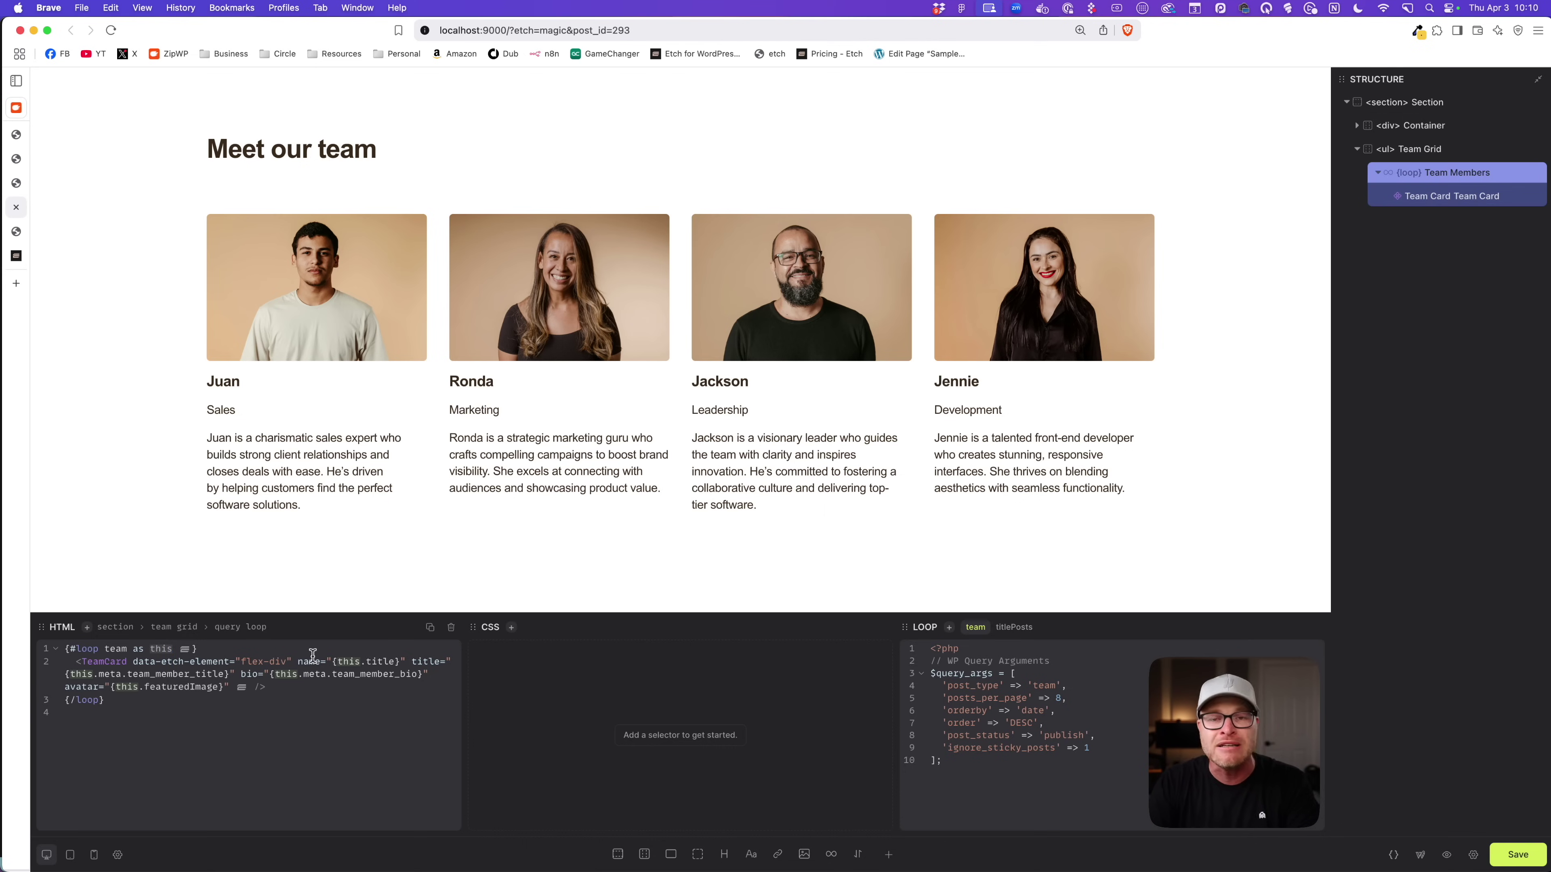
text(person)
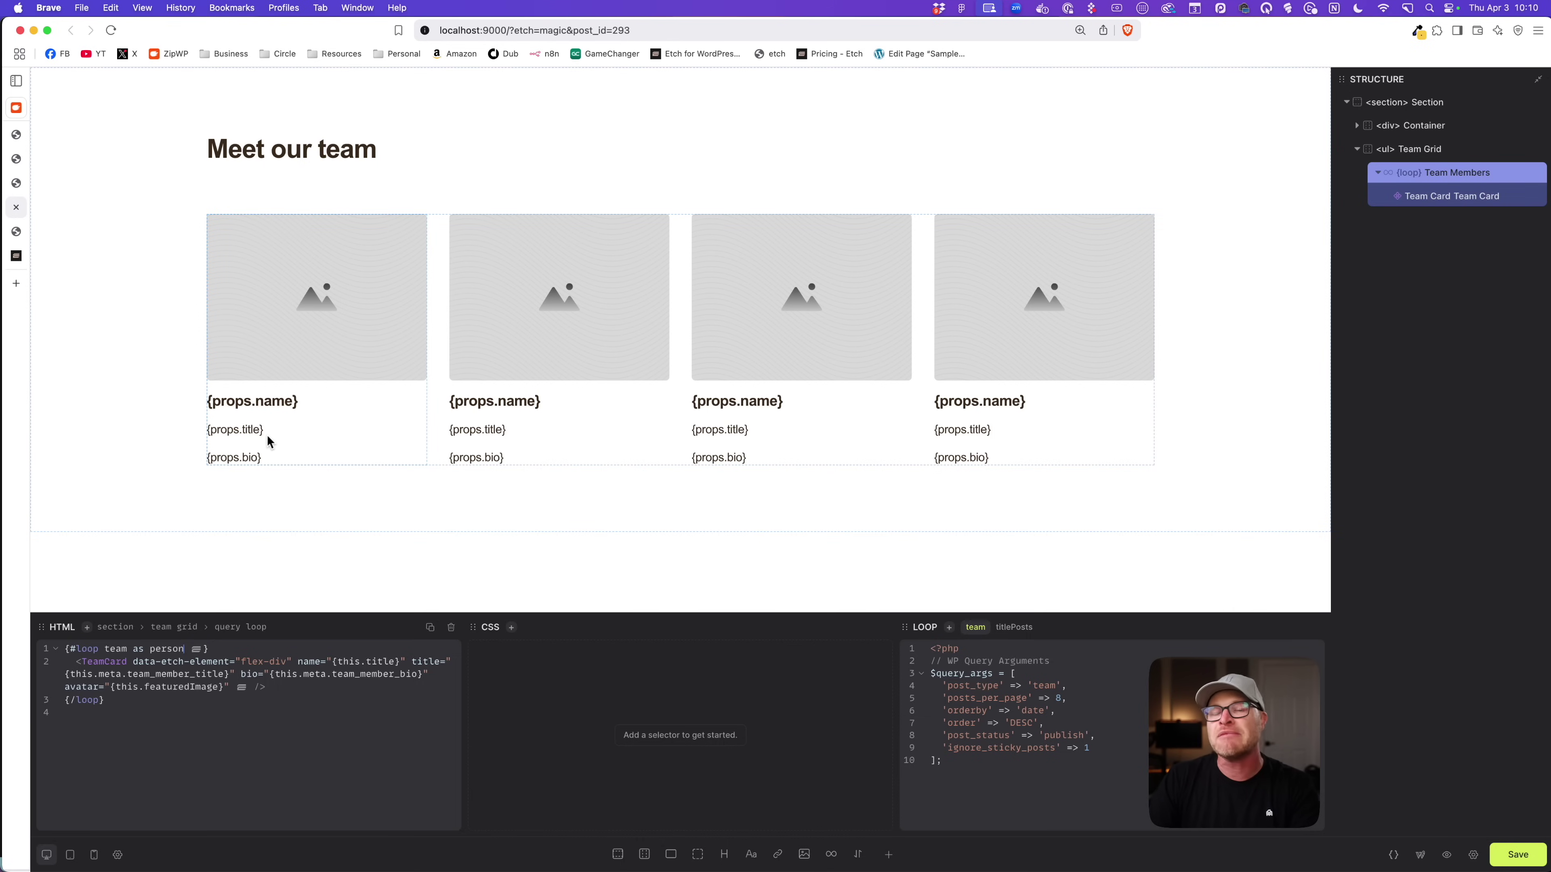
Replace 'this' with 'person' in the Team Card's Name, Title, Bio and Avatar bindings.
click(1436, 196)
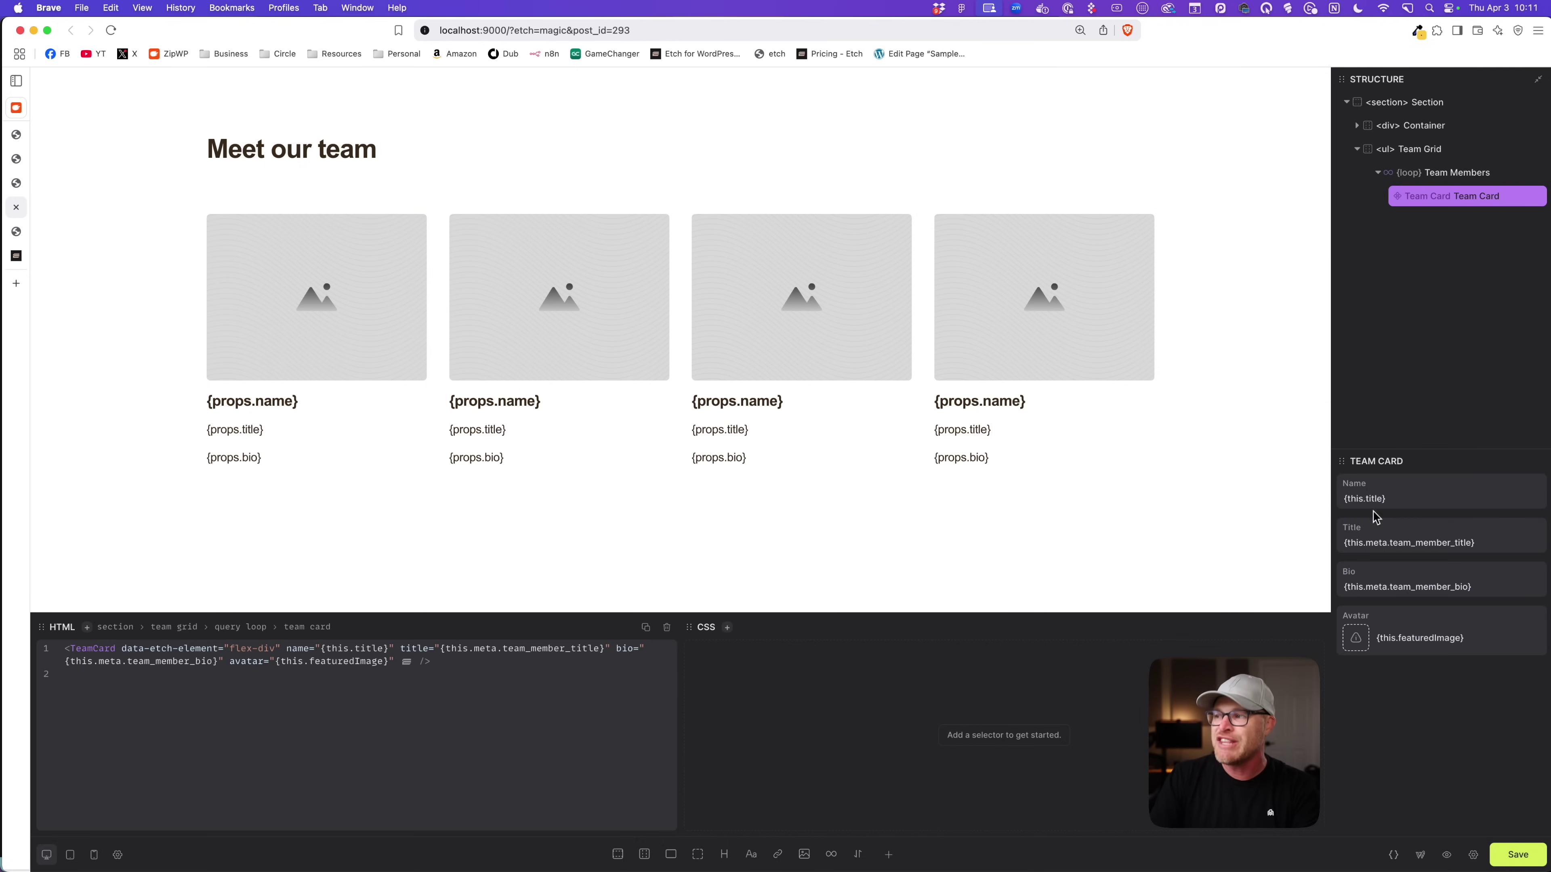
double_click(1352, 498)
text(person)
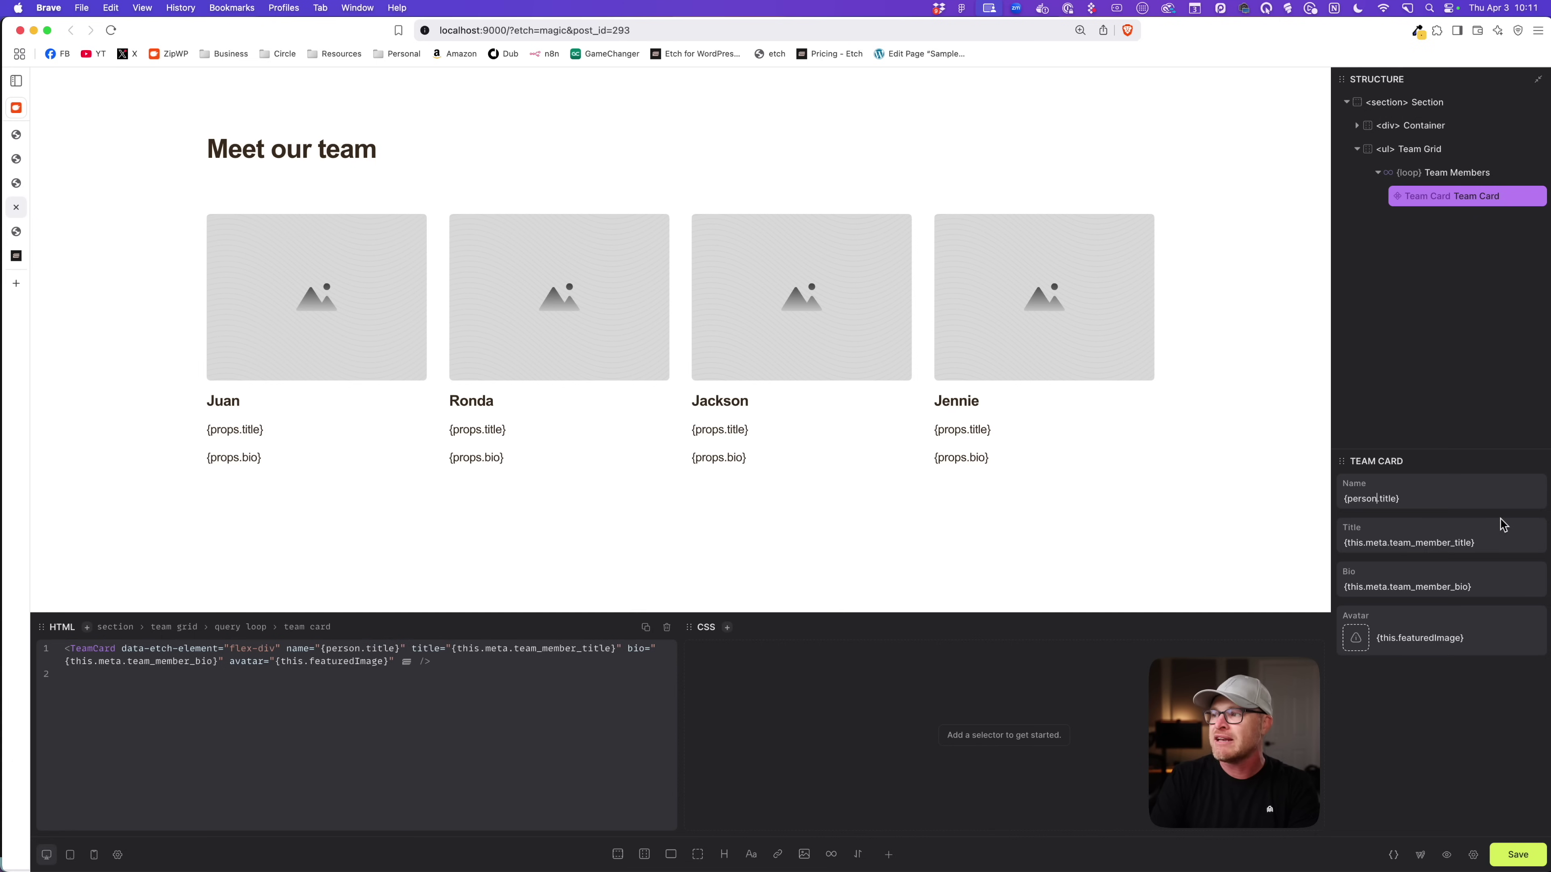
double_click(1352, 543)
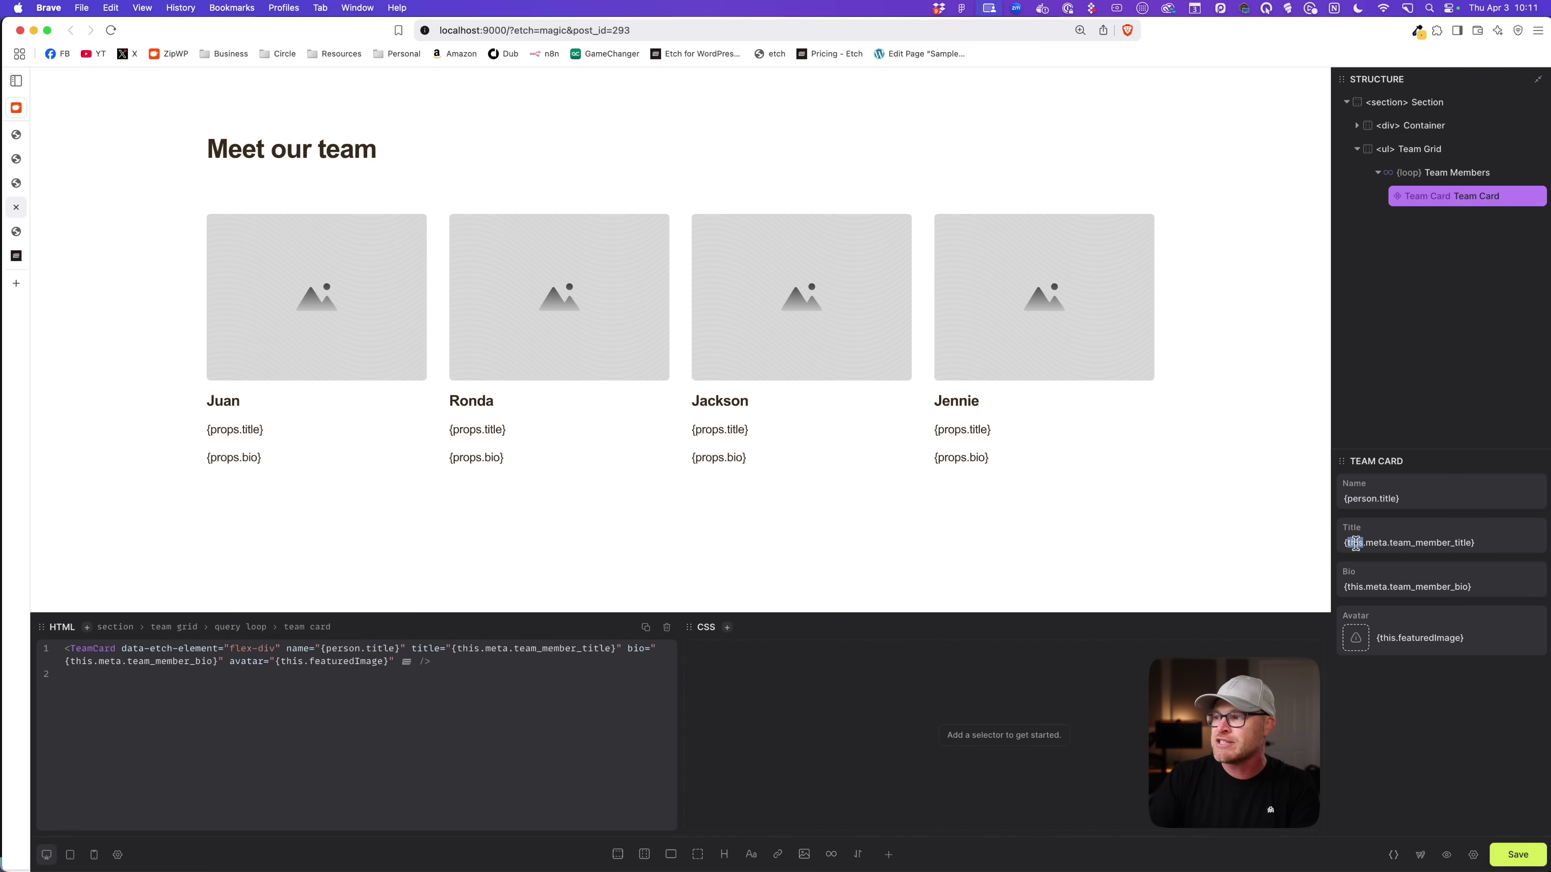
text(person)
double_click(1354, 587)
text(person)
double_click(1388, 638)
text(person)
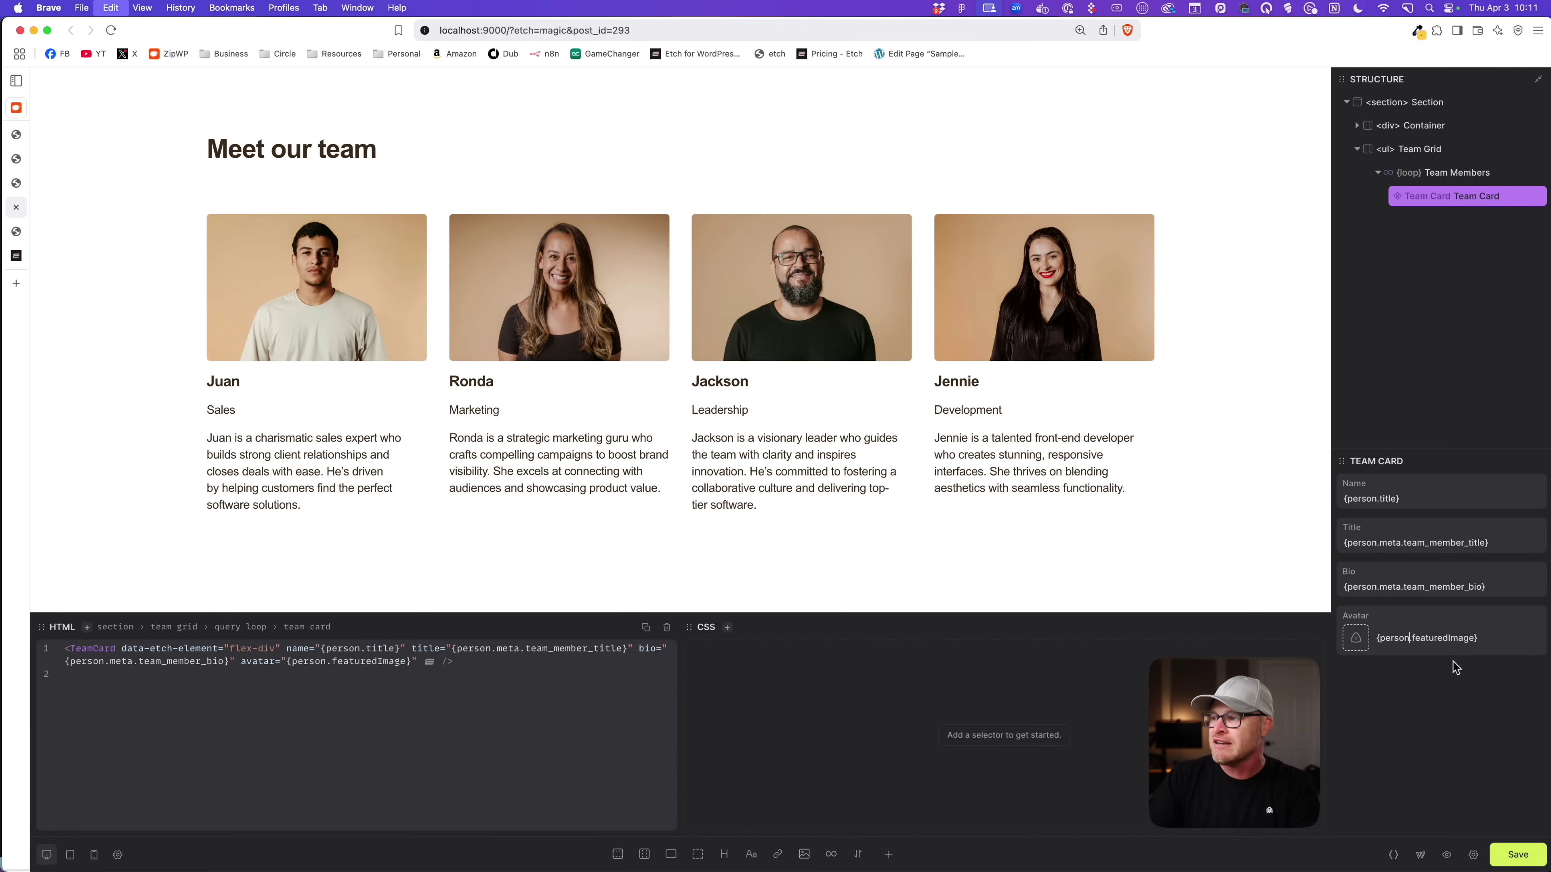